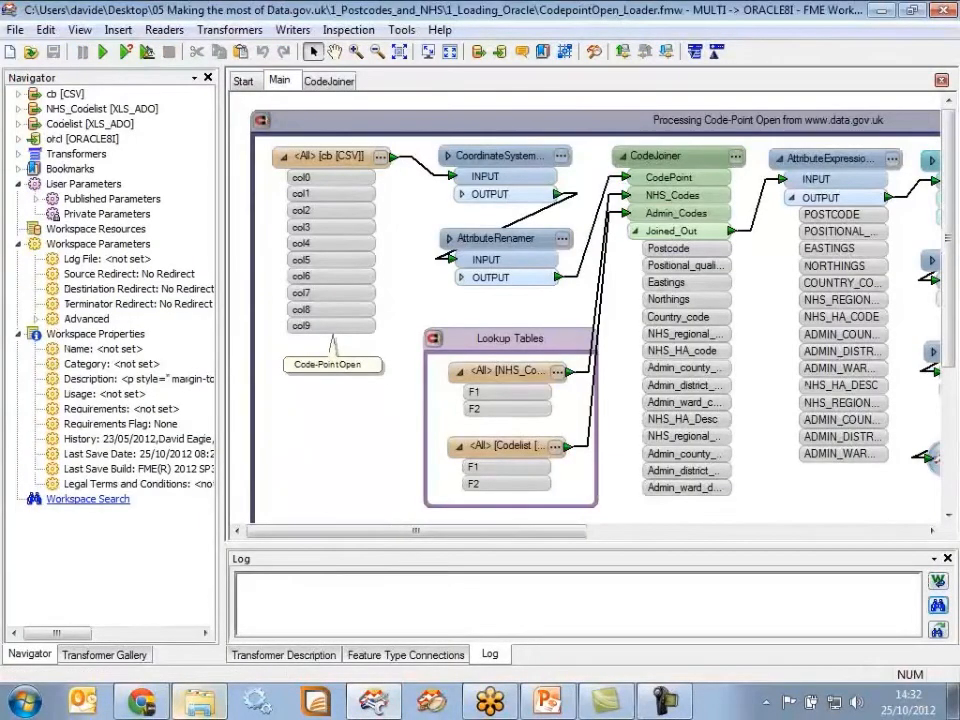
Examine the Code-Point Open workflow as a whole, including the source readers, lookup tables, CodeJoiner and the transformers that follow it
click(448, 52)
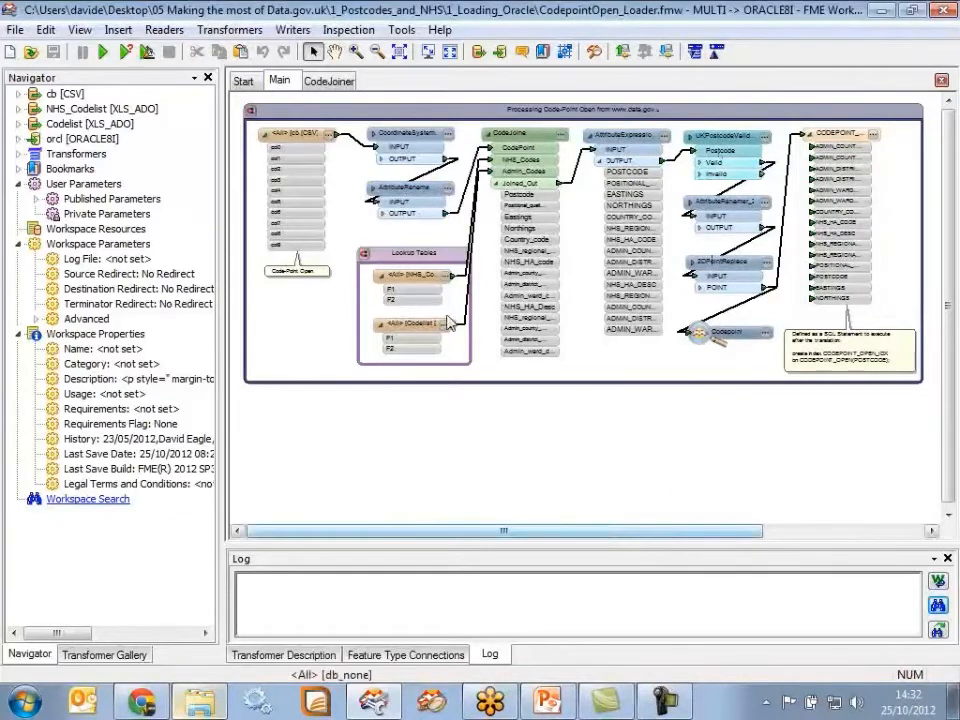
click(356, 51)
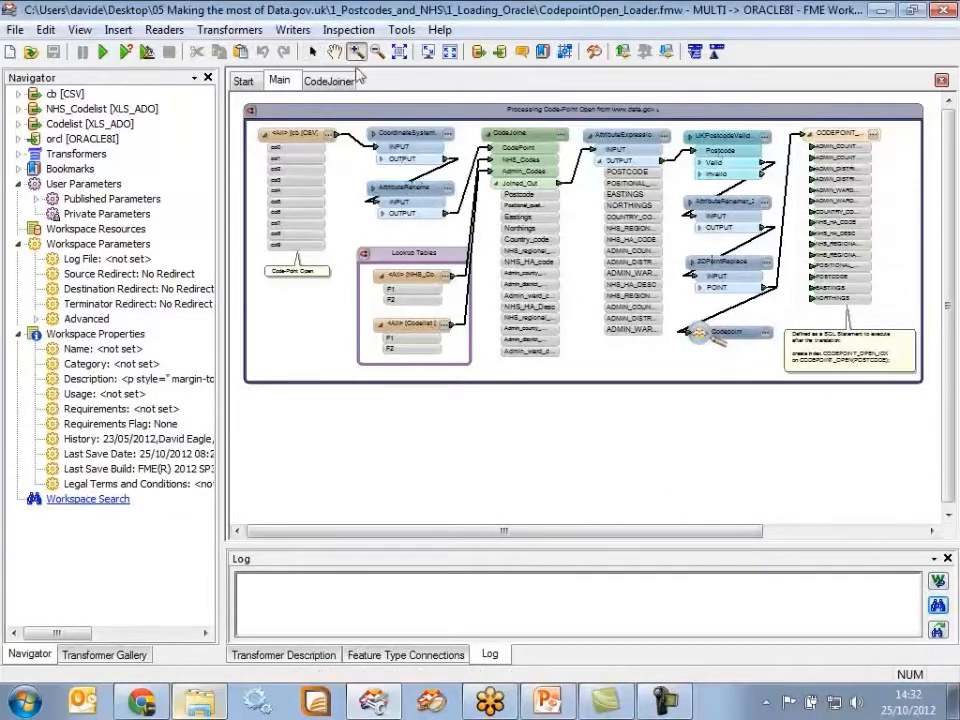
click(485, 182)
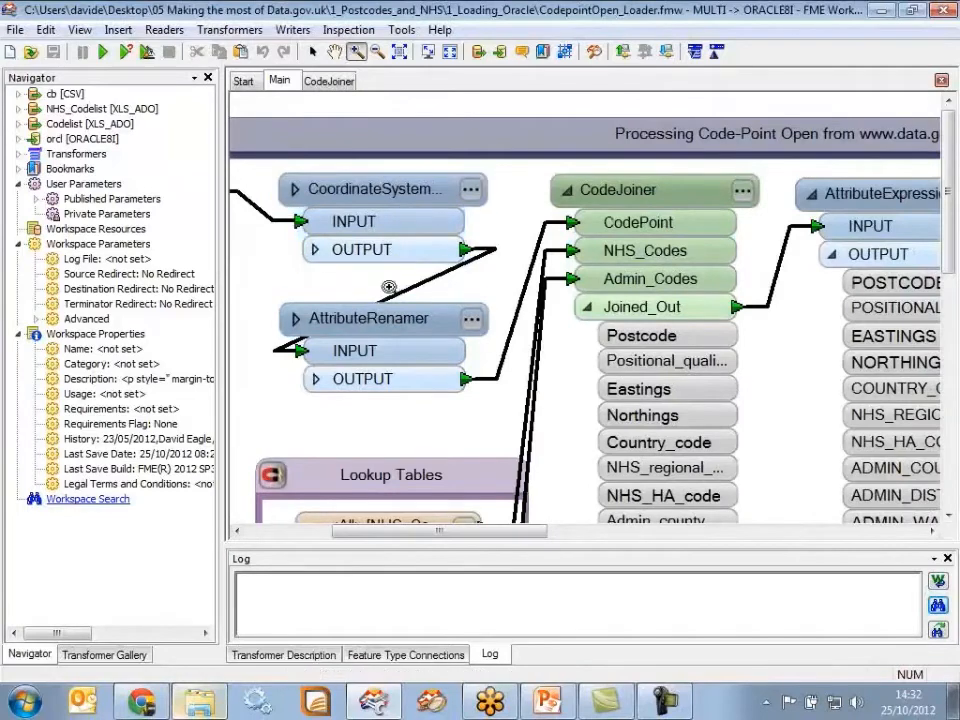
click(313, 51)
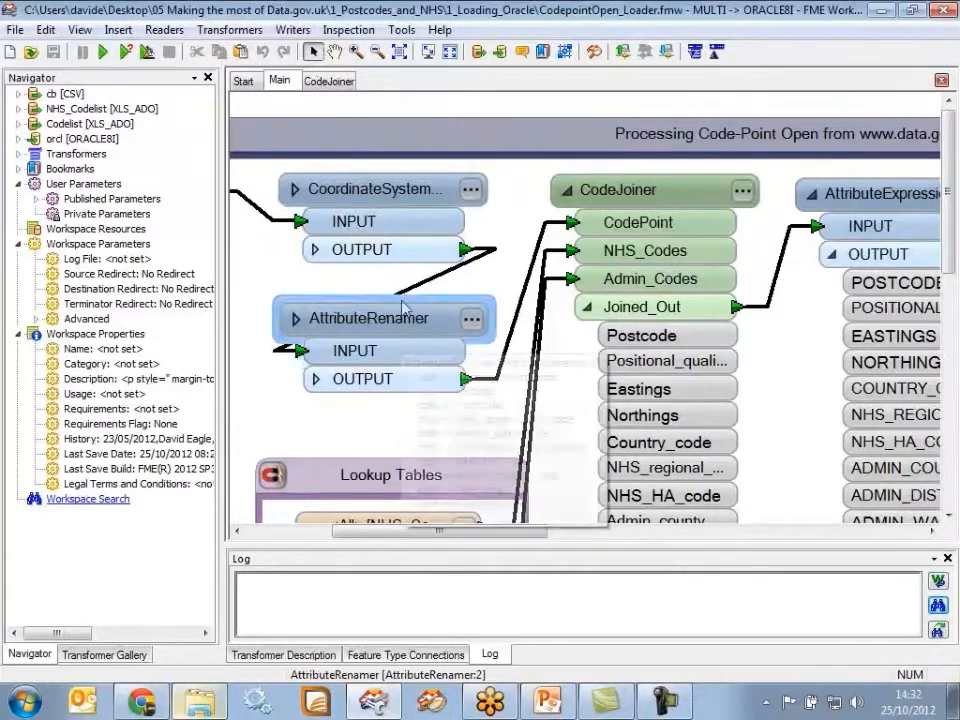
click(378, 51)
click(531, 383)
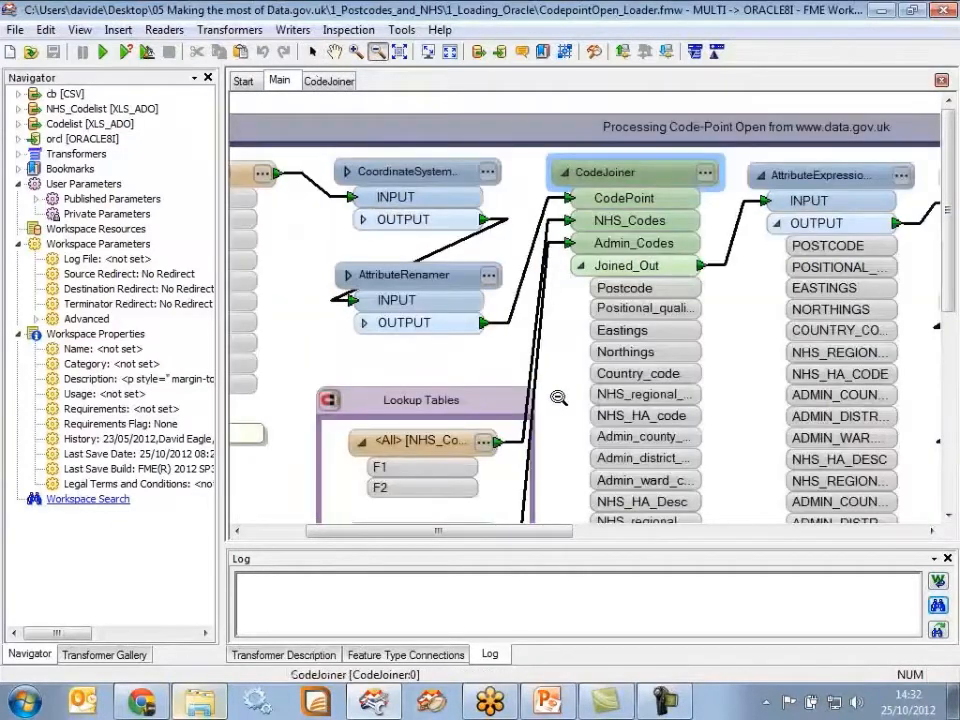
drag(527, 528, 605, 530)
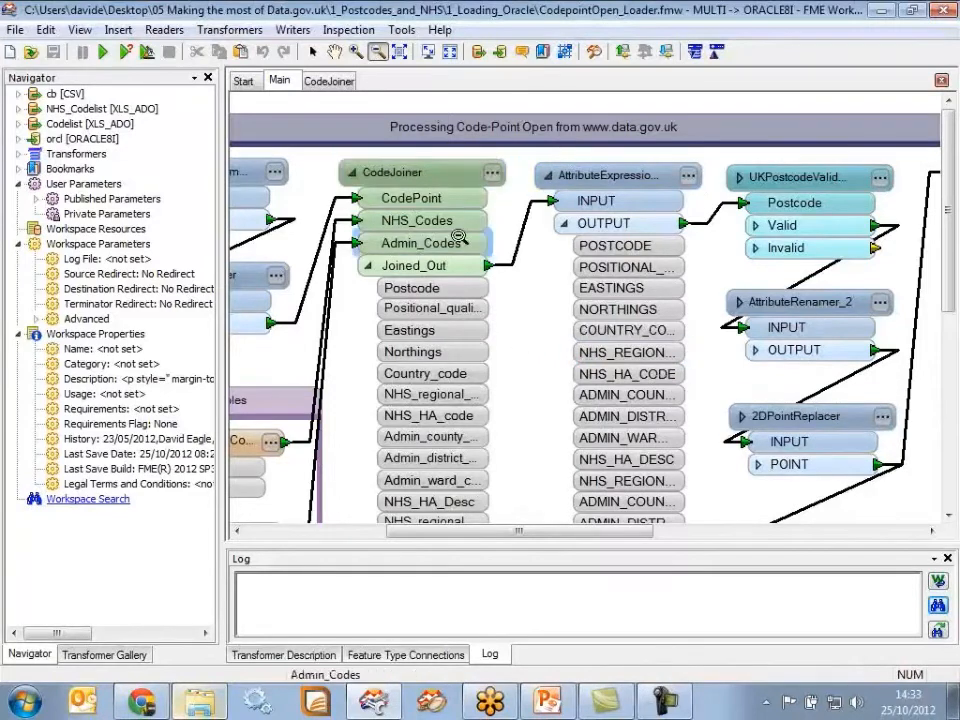
Look through the actions available for the CodeJoiner transformer without applying any
click(313, 51)
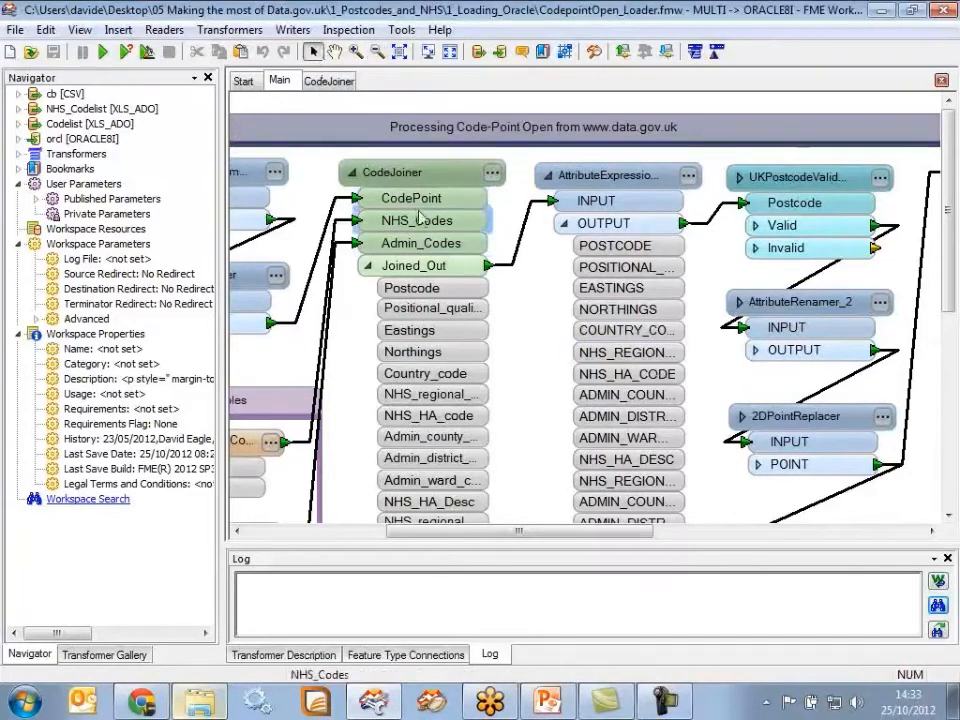
click(439, 172)
right_click(441, 173)
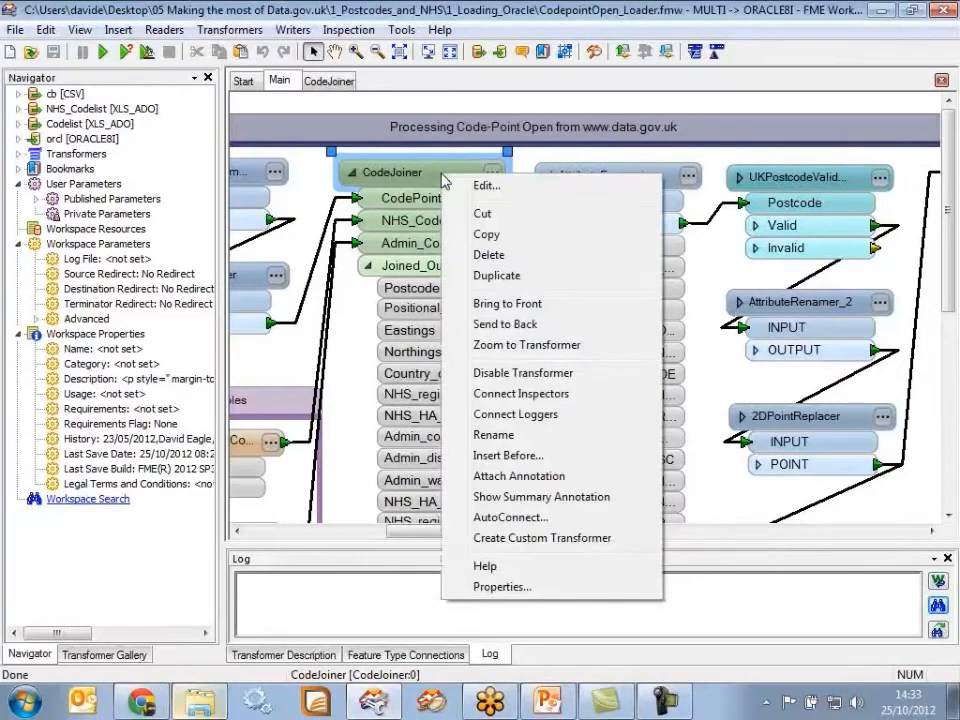
click(363, 356)
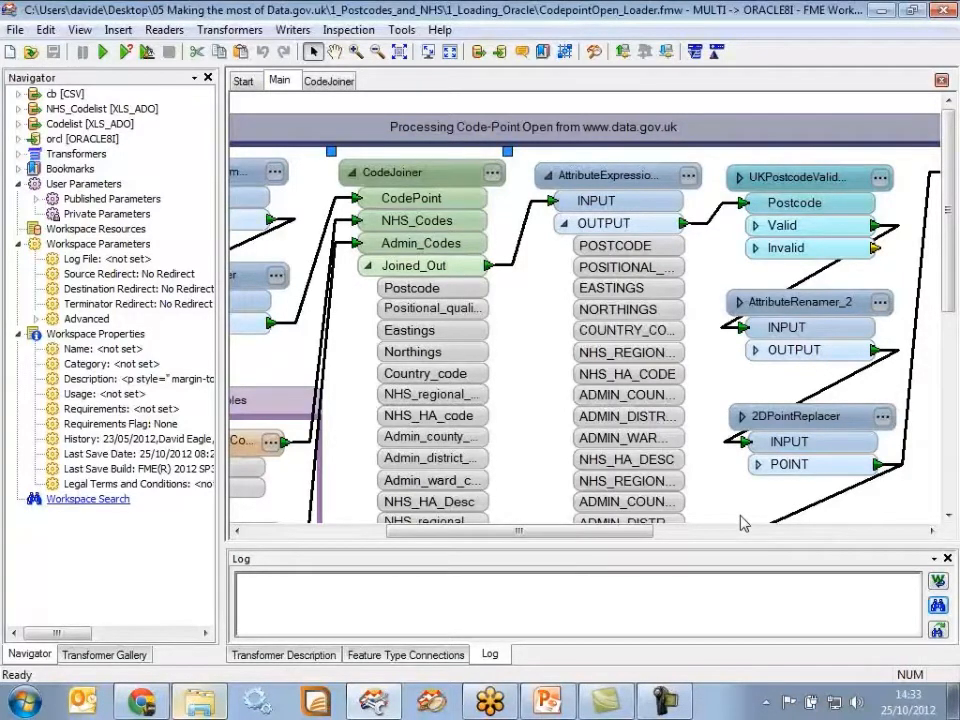
Open the folder that contains the source data of the cb CSV reader and maximize its window
drag(574, 530, 407, 537)
click(378, 176)
right_click(378, 183)
click(491, 582)
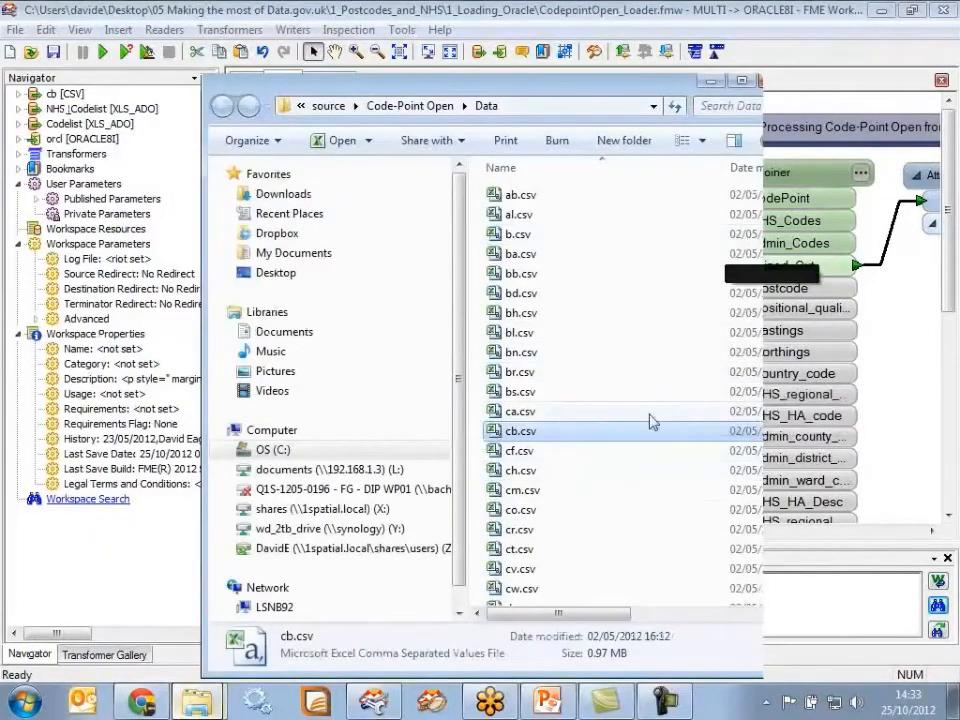
drag(640, 94, 432, 24)
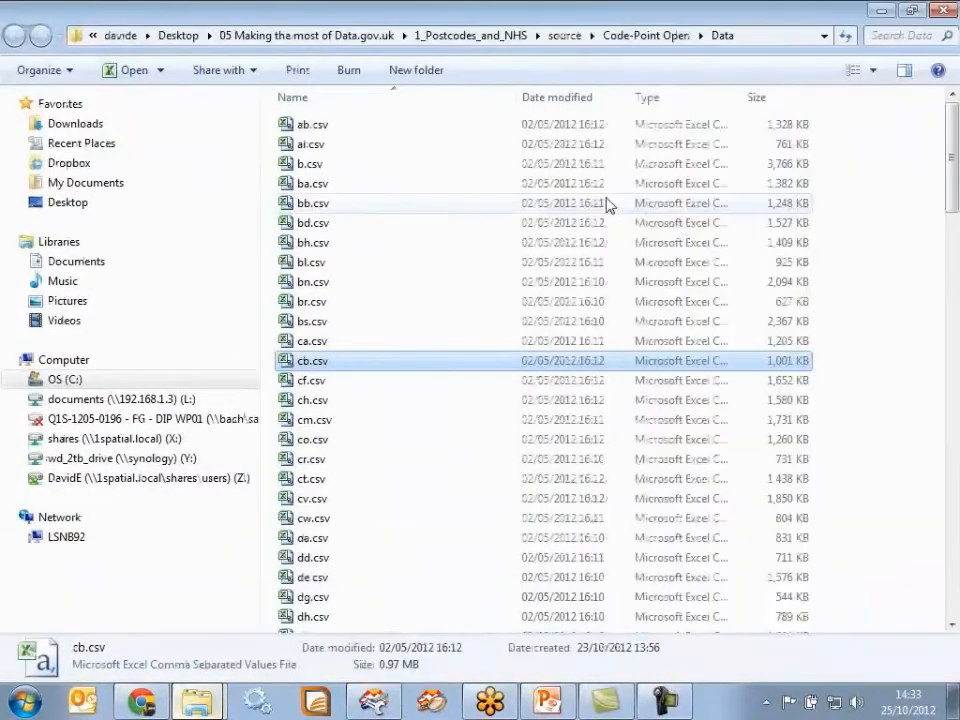
Open bl.csv in Notepad++, examine the postcode, coordinate and code values in its first row, and minimize the editor
click(310, 263)
right_click(310, 265)
click(440, 396)
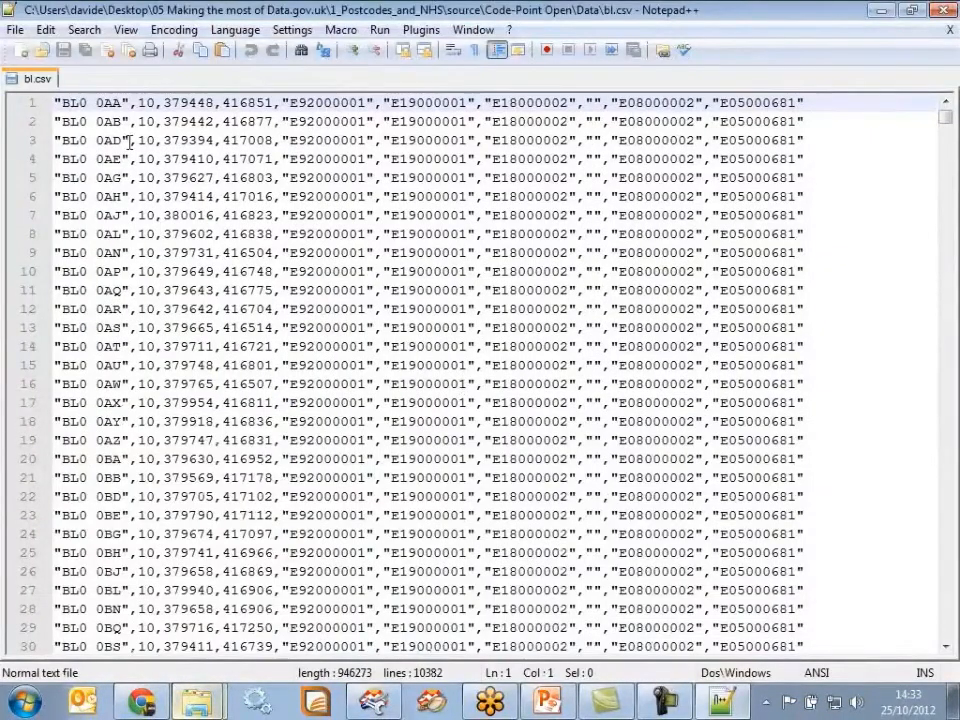
drag(125, 102, 54, 102)
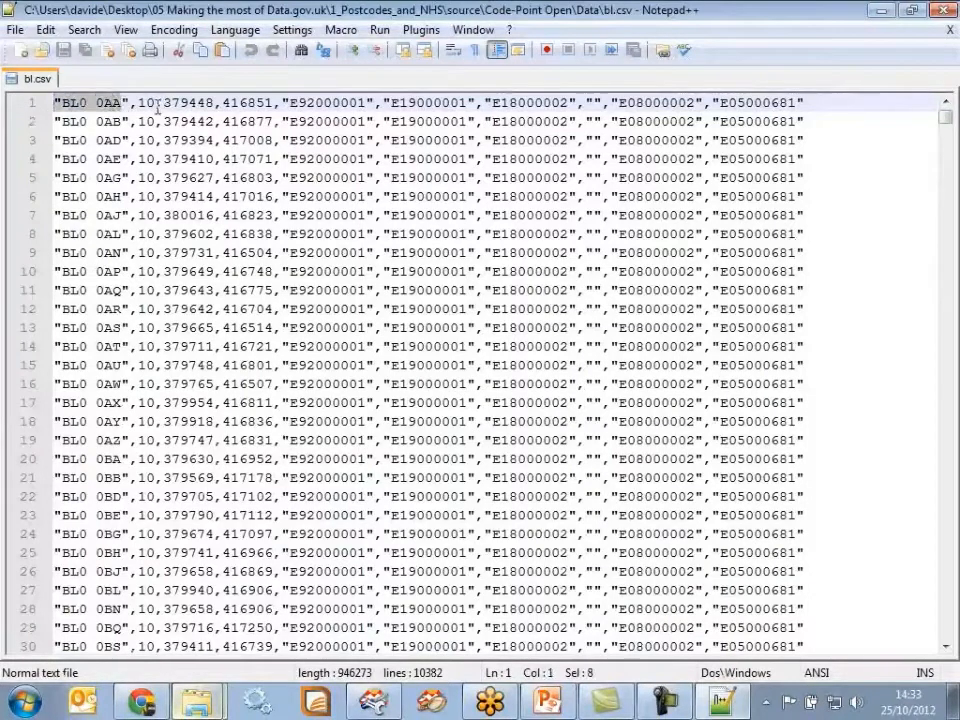
drag(160, 102, 466, 102)
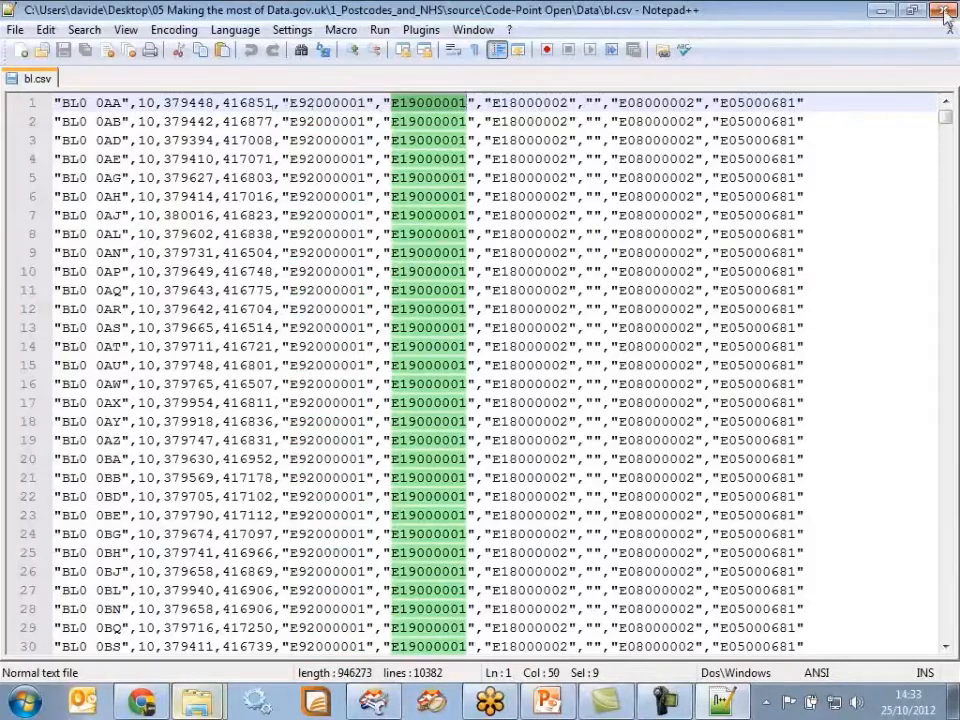
click(127, 52)
click(881, 10)
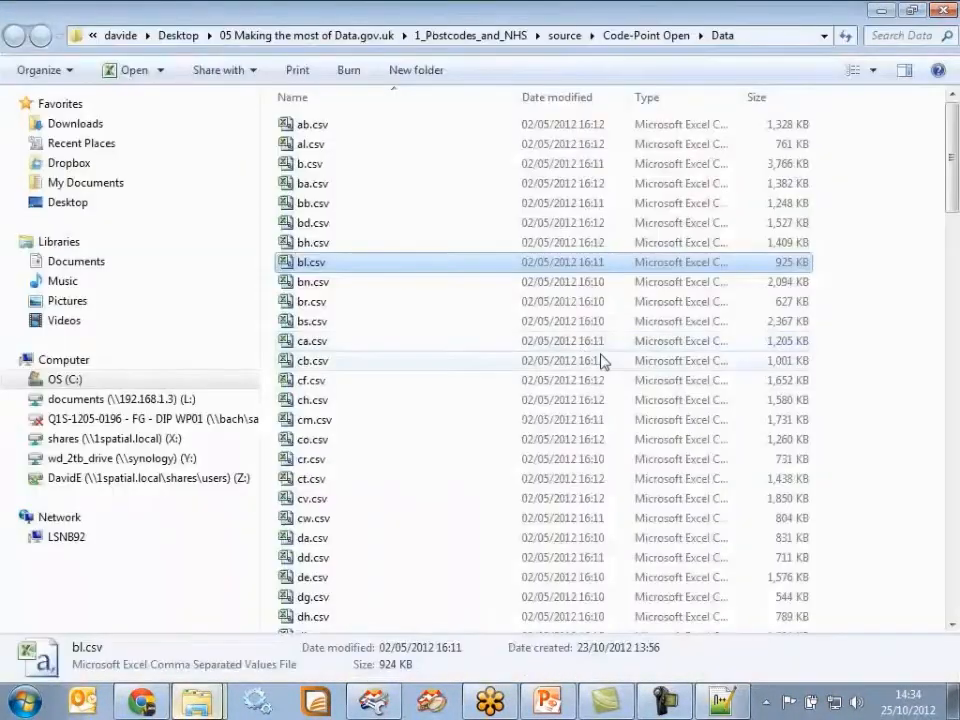
Open NHS_Codelist.xls from the Doc folder of Code-Point Open
click(645, 37)
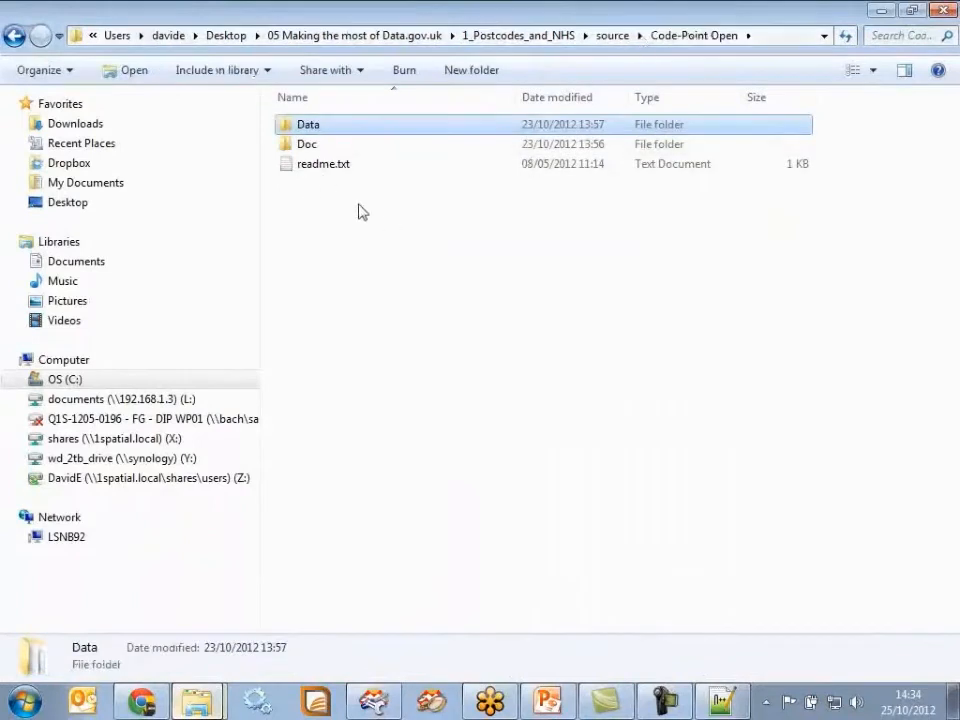
double_click(307, 144)
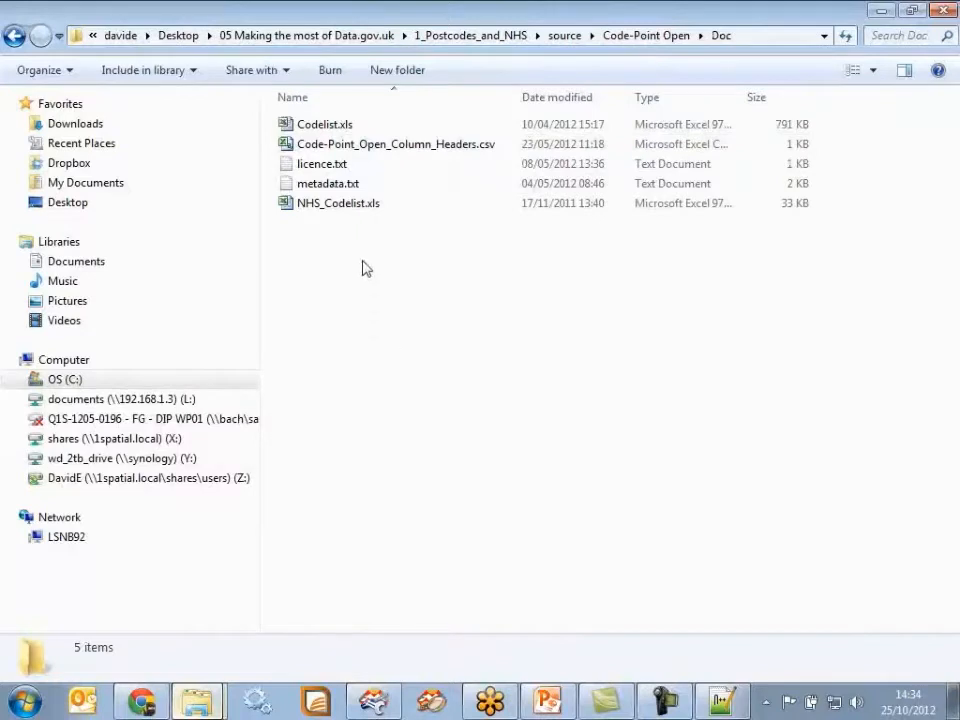
click(337, 206)
double_click(337, 206)
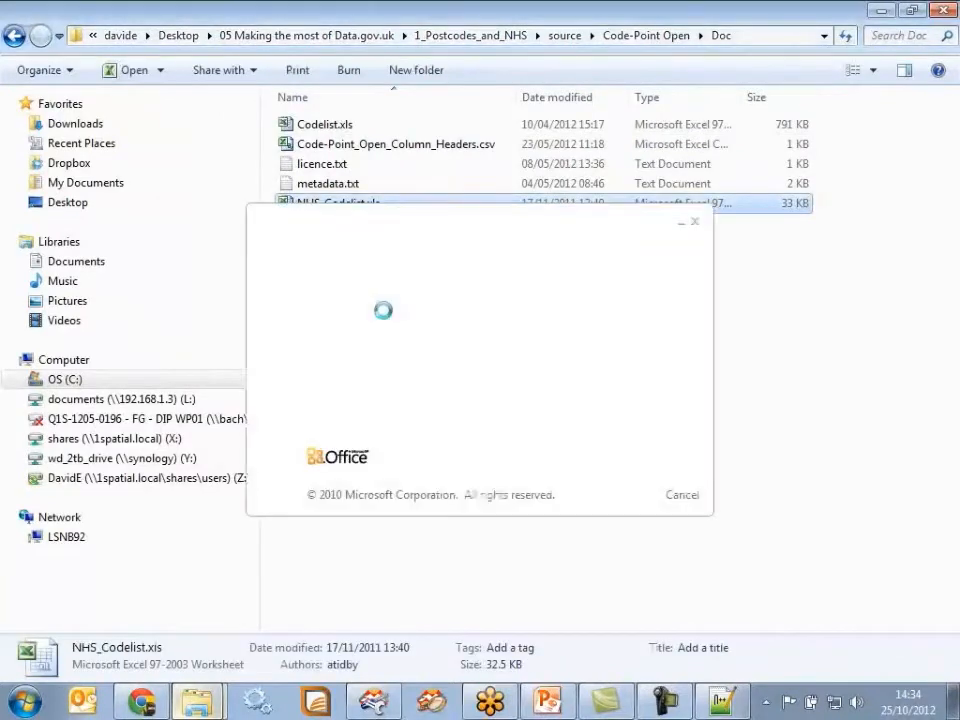
Review the code and name pairs on the English SHA and English PanSHA sheets, and close Excel
click(75, 180)
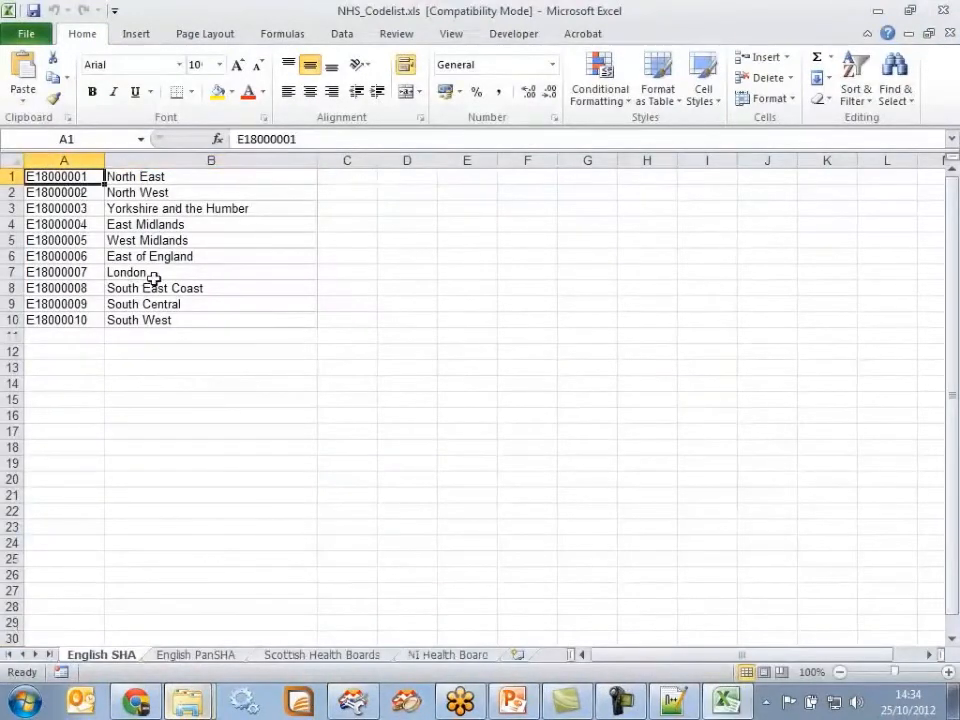
click(156, 190)
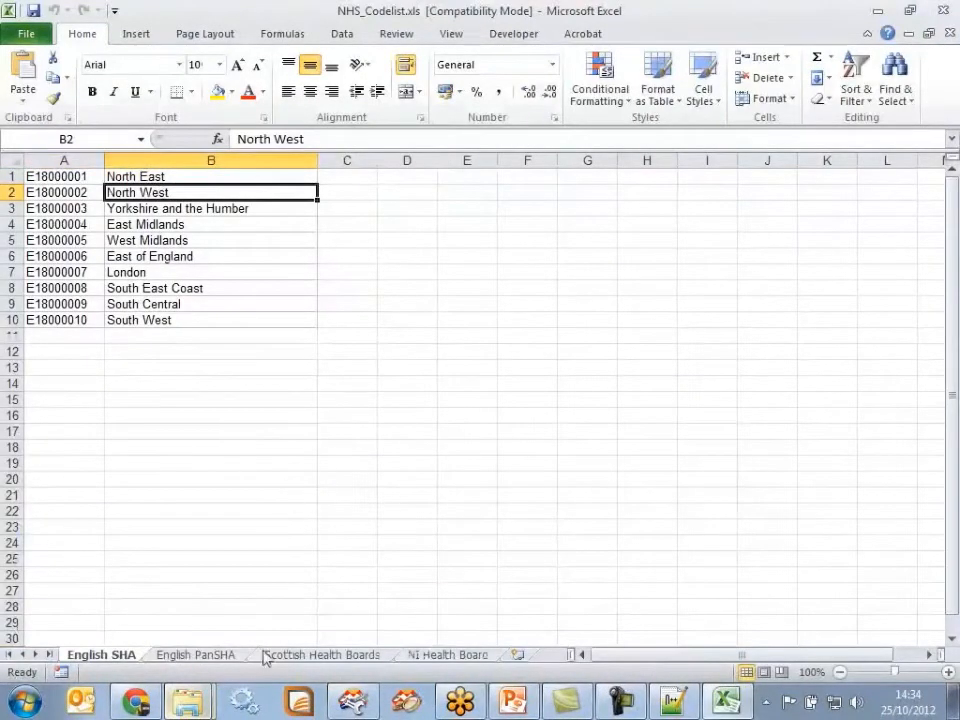
click(217, 658)
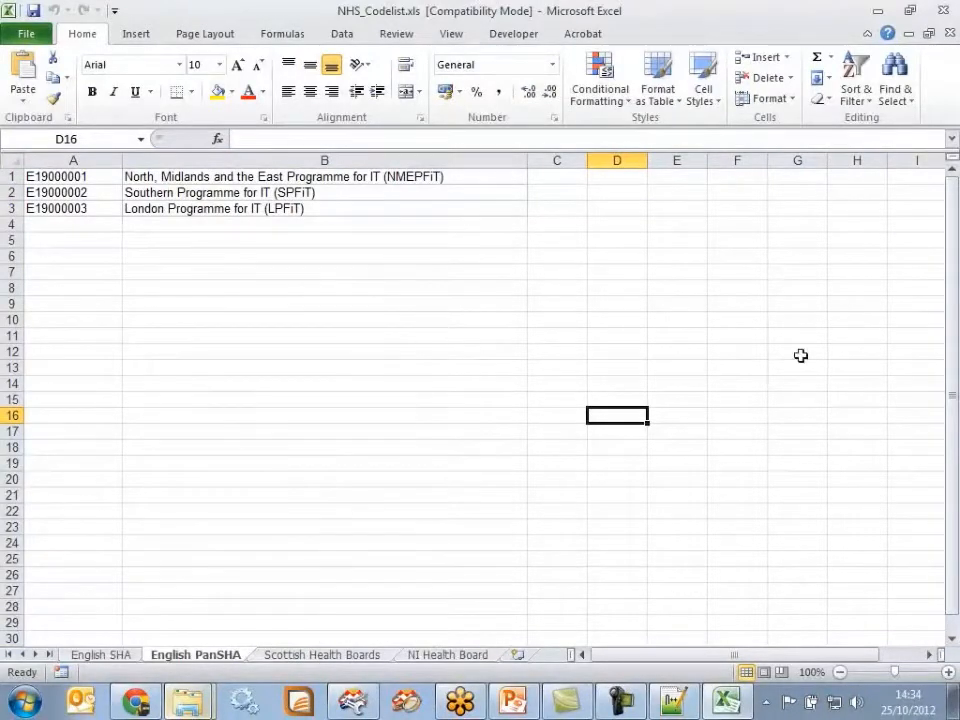
click(944, 33)
click(943, 10)
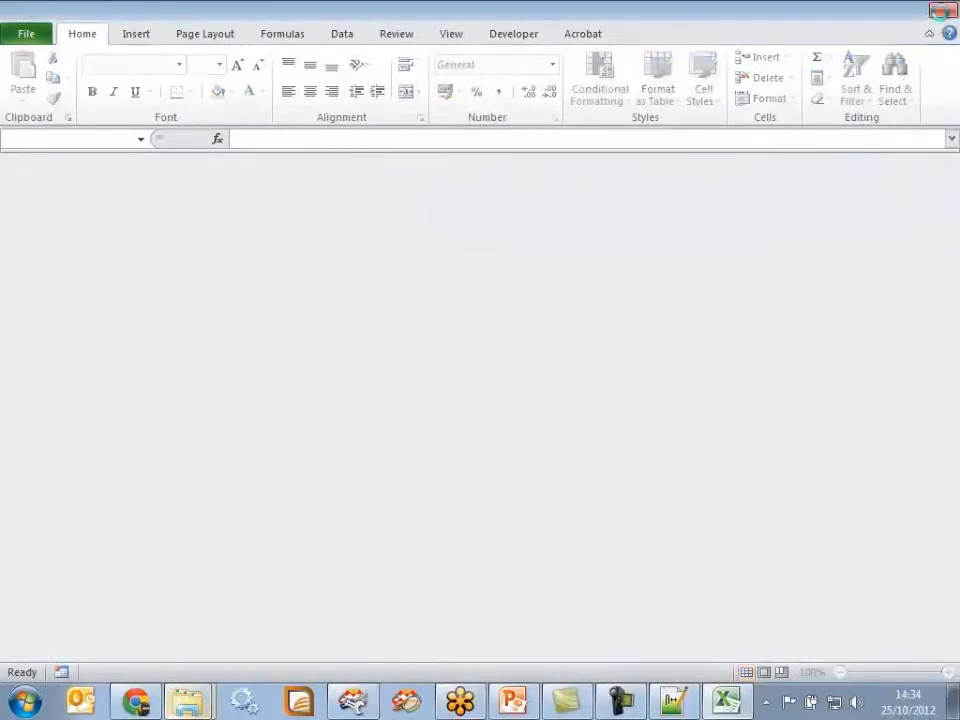
Open Codelist.xls from the Doc folder and review the area types on the AREA_CODES sheet
click(418, 360)
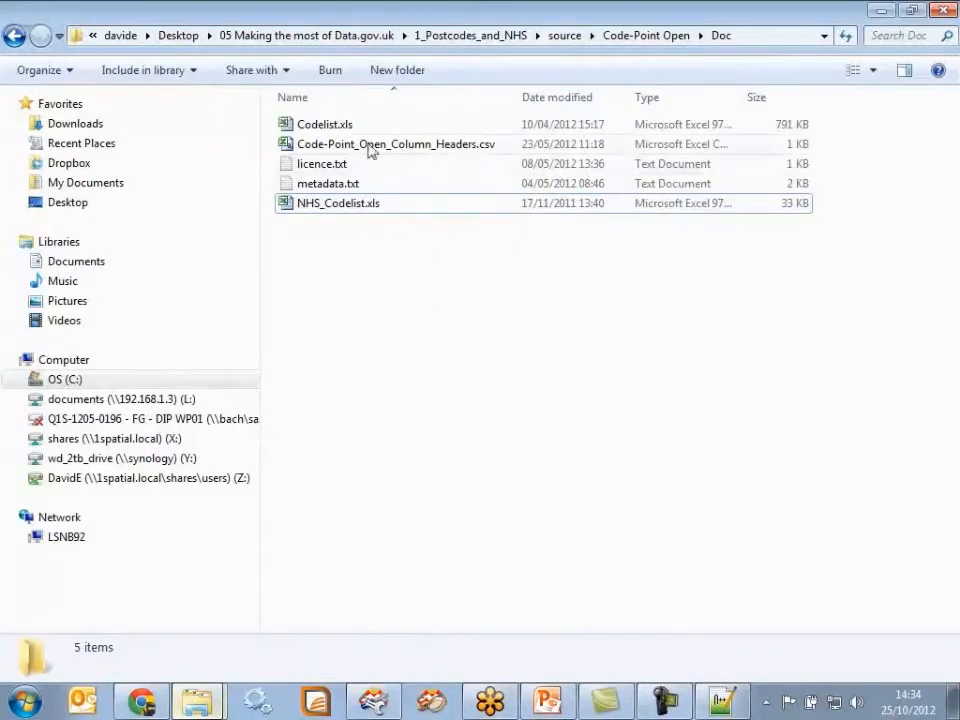
click(318, 126)
double_click(318, 128)
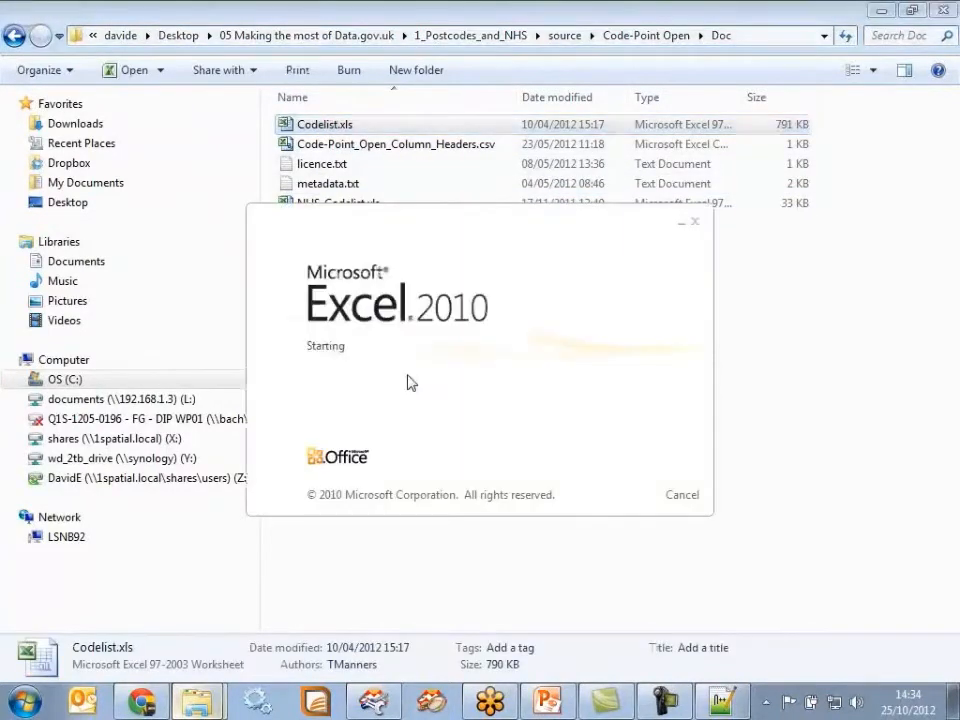
click(118, 219)
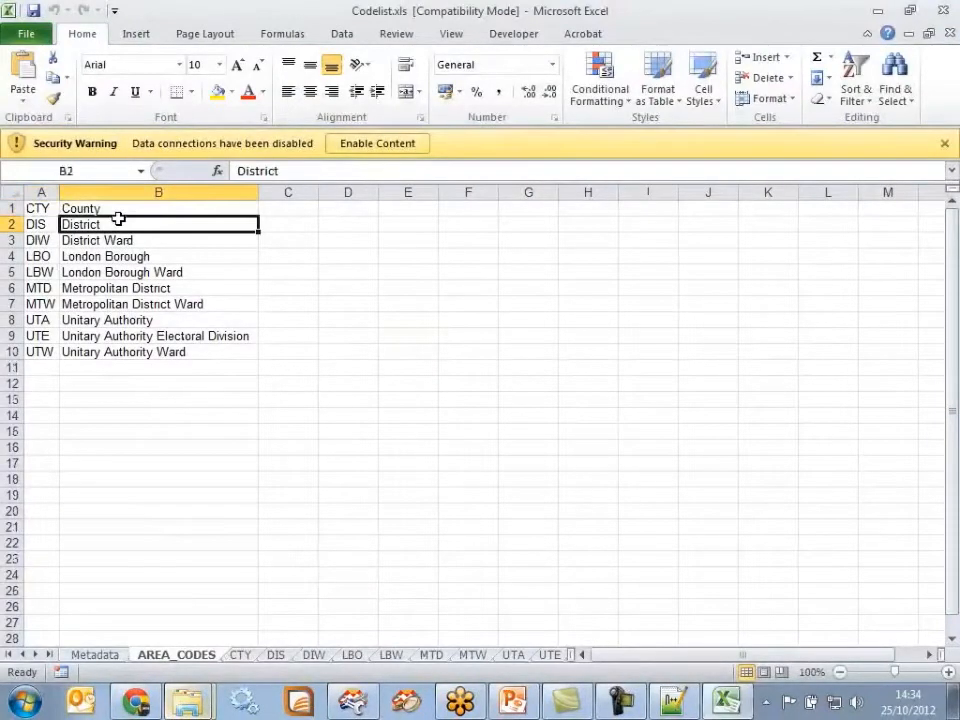
click(124, 208)
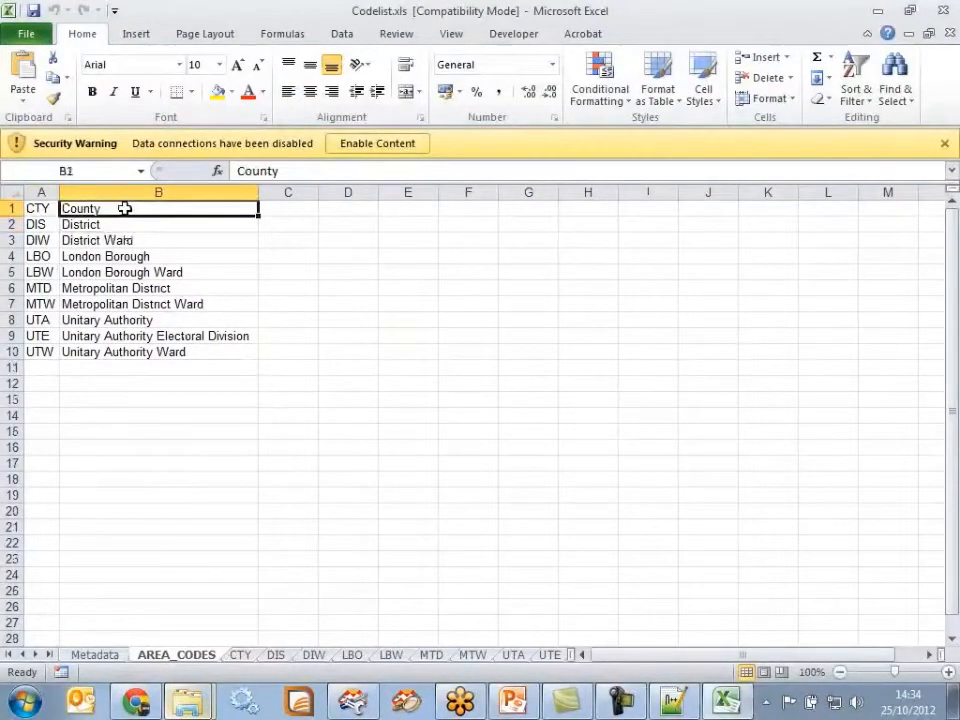
Examine the area names and codes on the CTY, DIS and DIW sheets of the code list
click(247, 658)
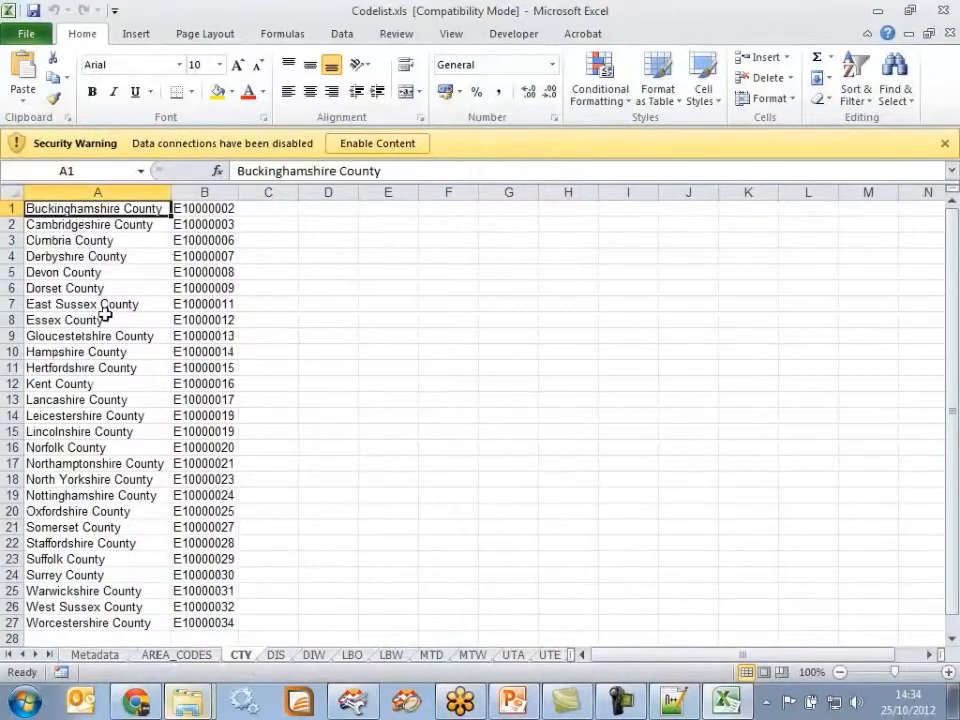
click(110, 304)
click(277, 657)
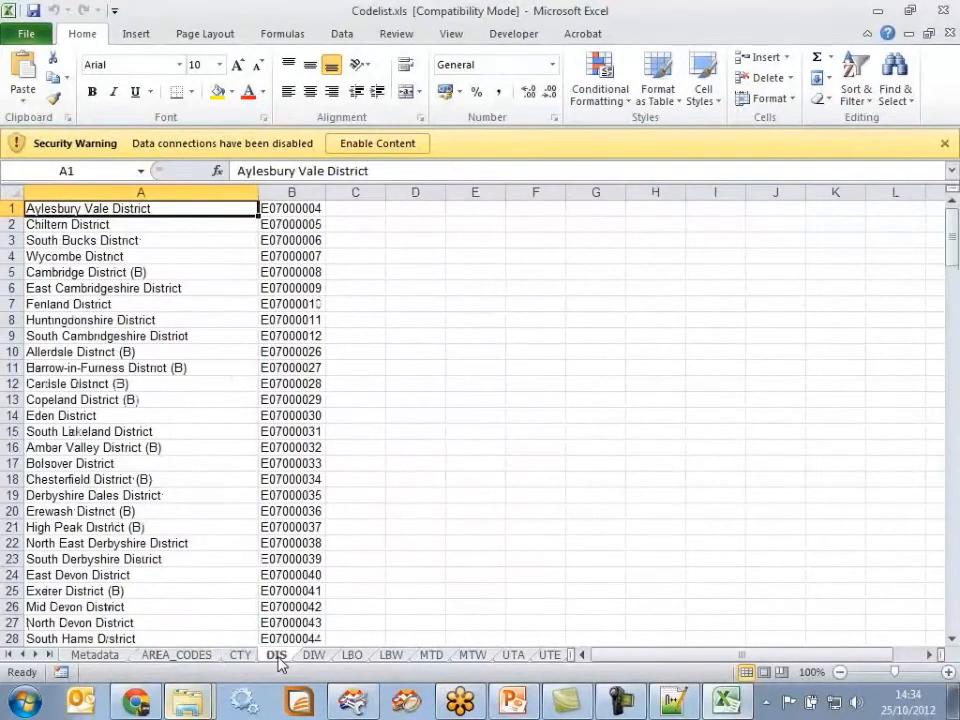
click(314, 656)
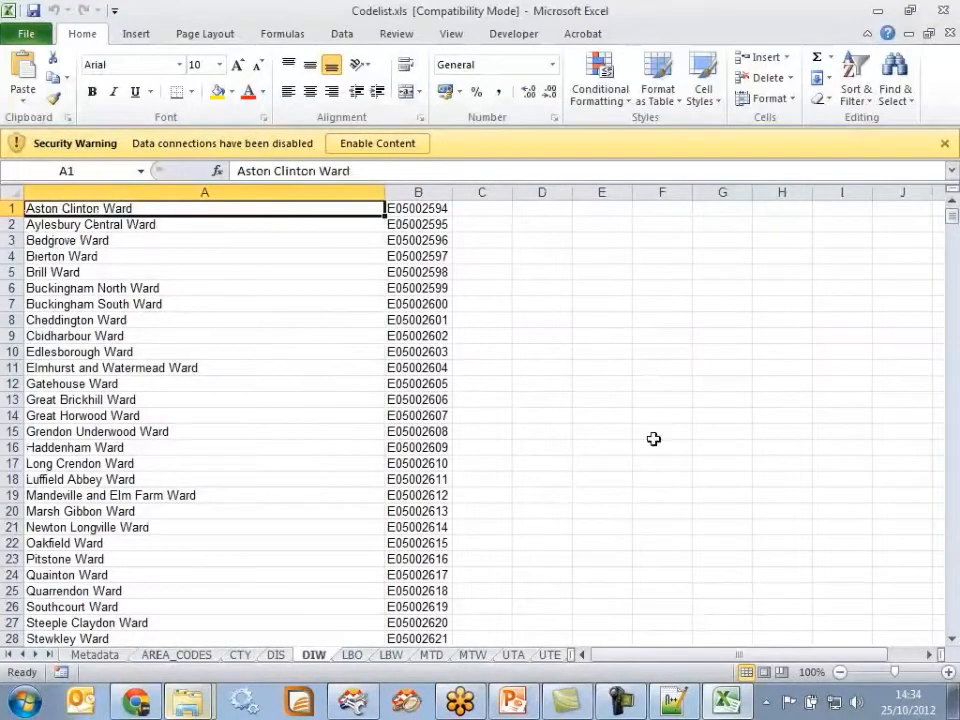
click(418, 305)
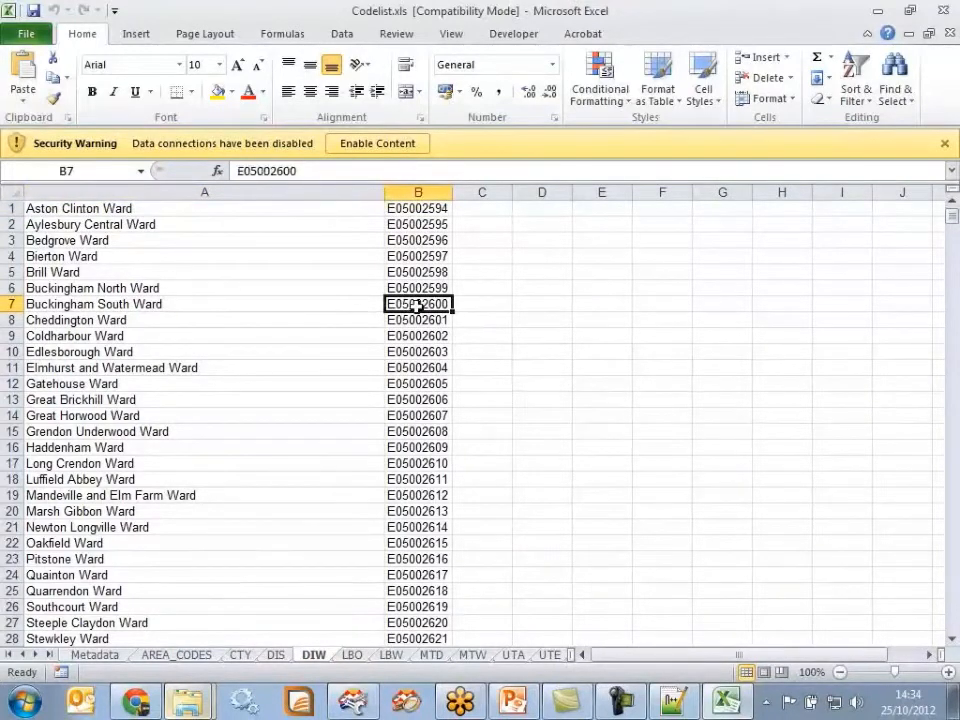
click(207, 302)
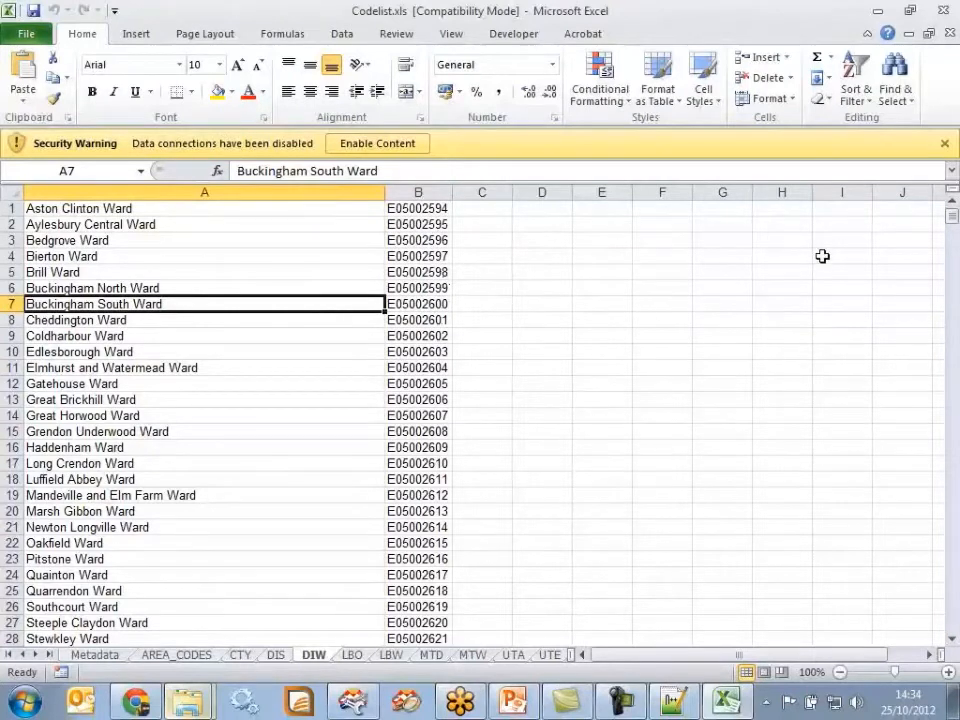
Close Codelist.xls without saving, exit Excel, and switch back to the FME Workbench workspace
click(950, 35)
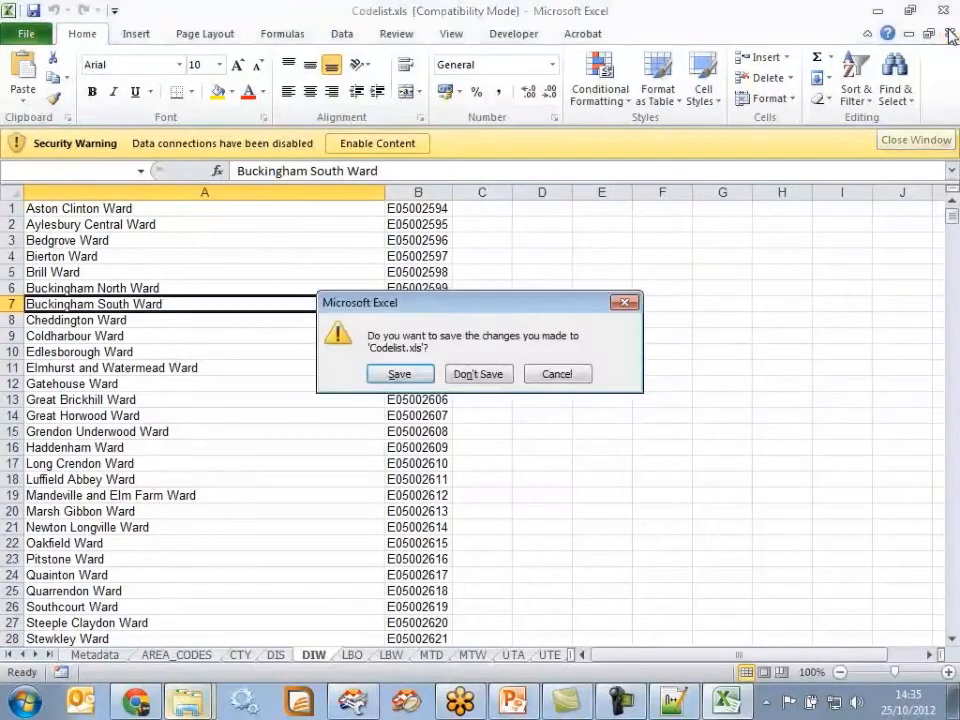
click(478, 374)
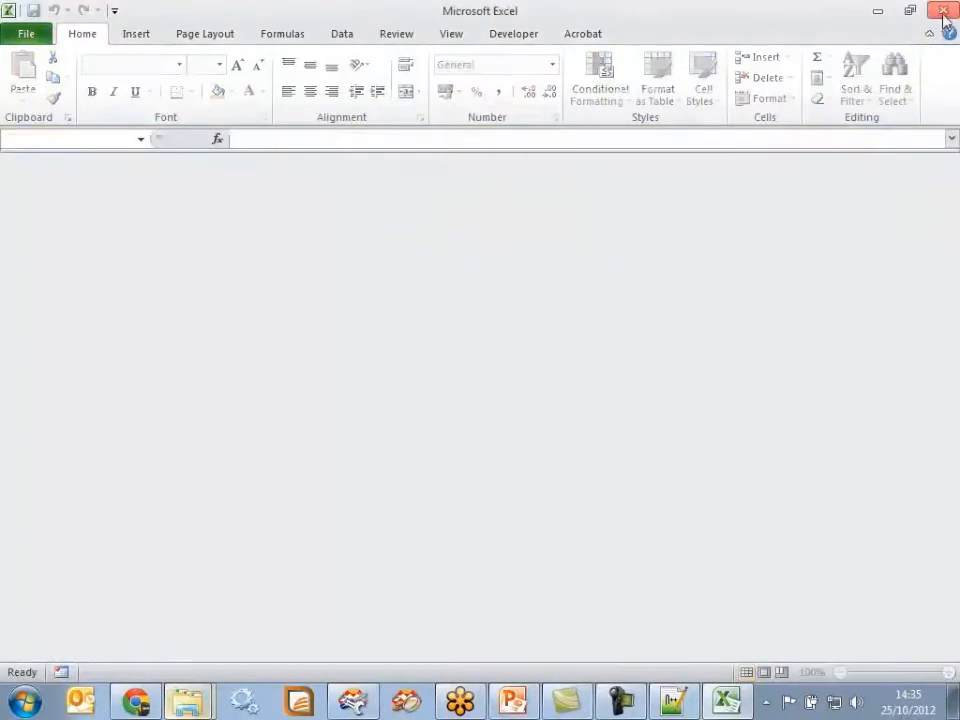
click(942, 10)
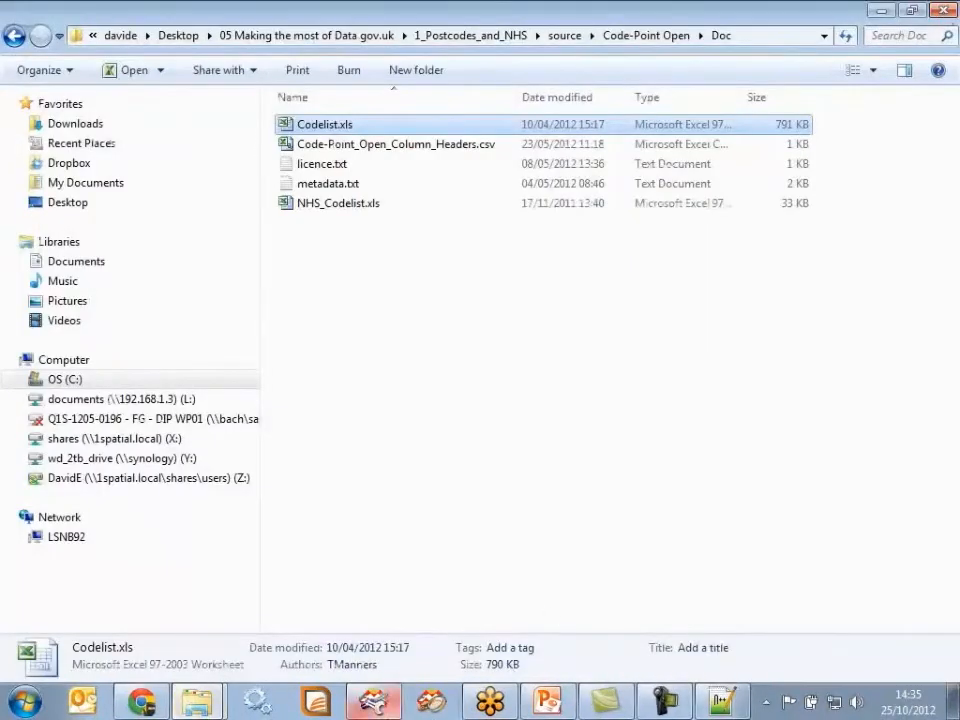
click(385, 708)
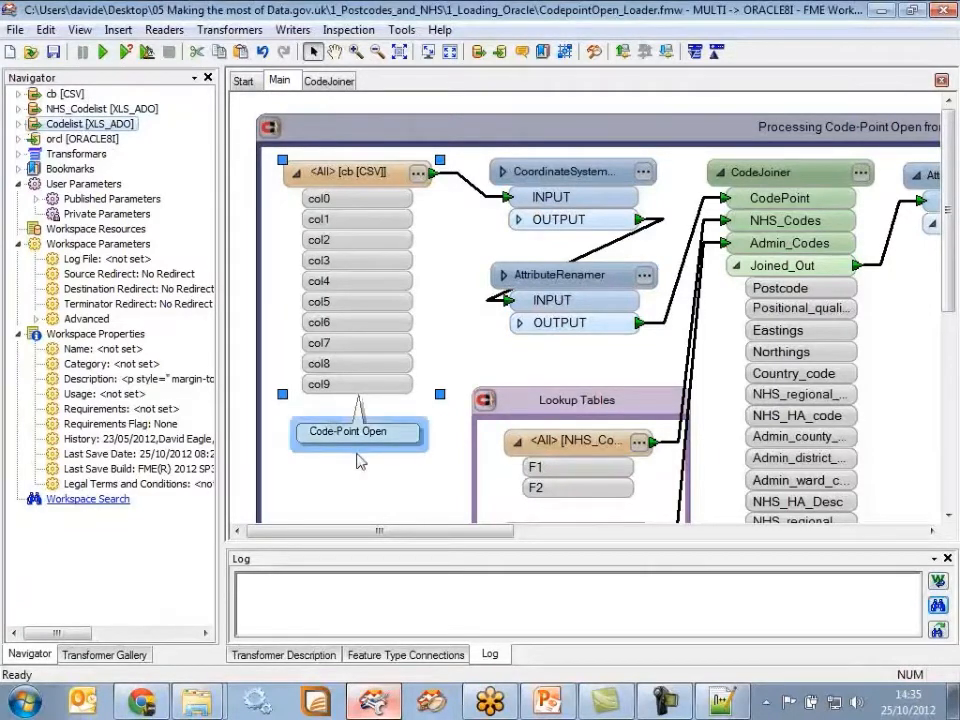
Review the lookup tables, and select the CoordinateSystem and AttributeRenamer transformers to see the option for creating a custom transformer
drag(953, 268, 951, 368)
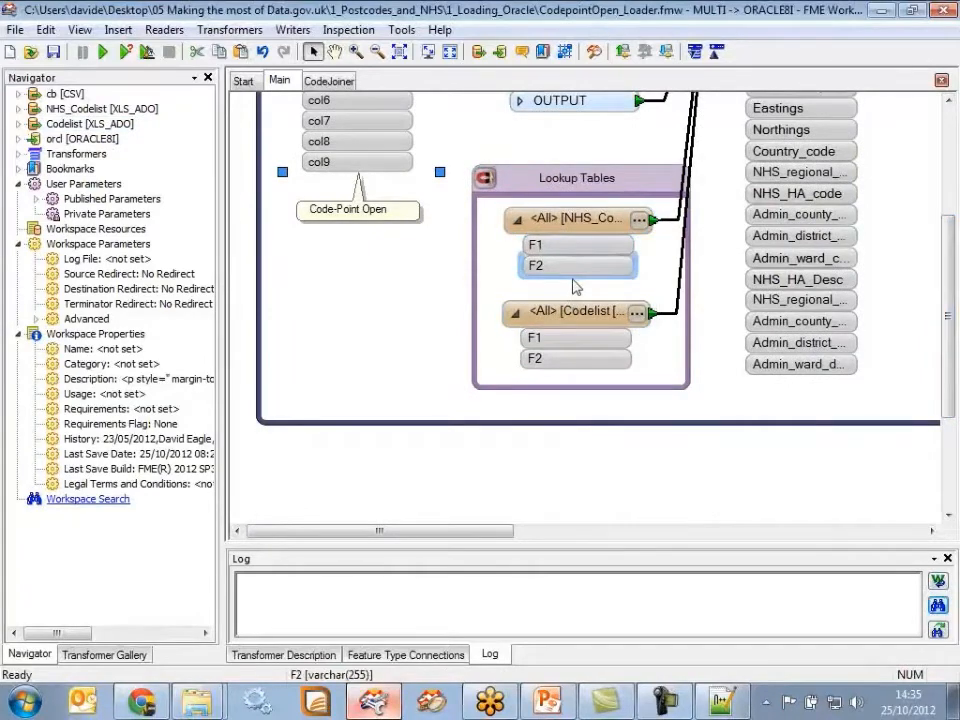
drag(950, 328, 951, 245)
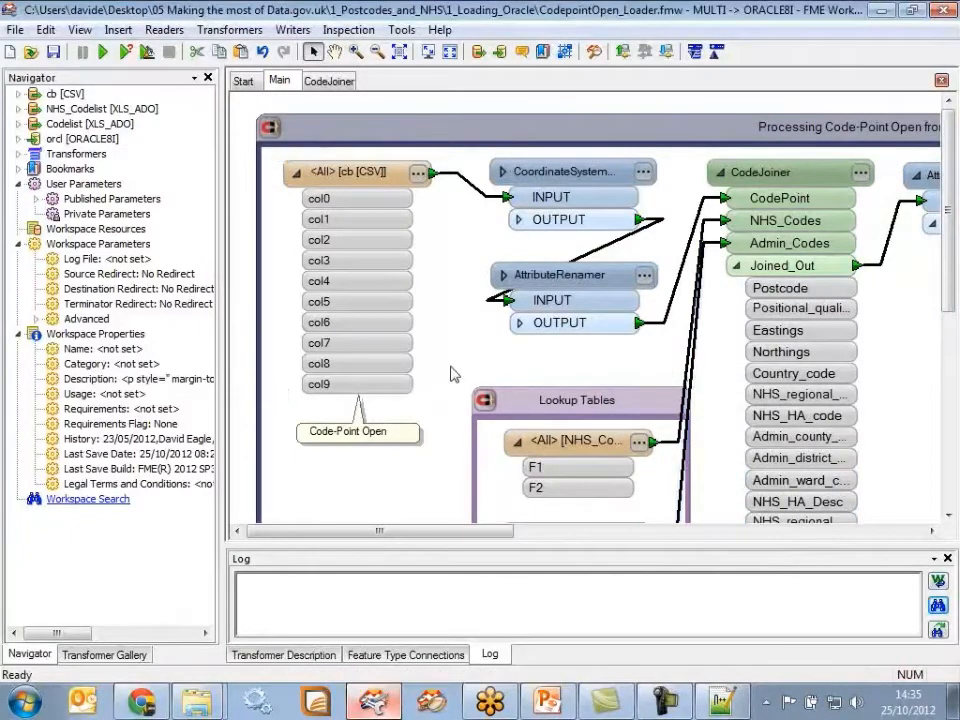
drag(443, 135, 678, 375)
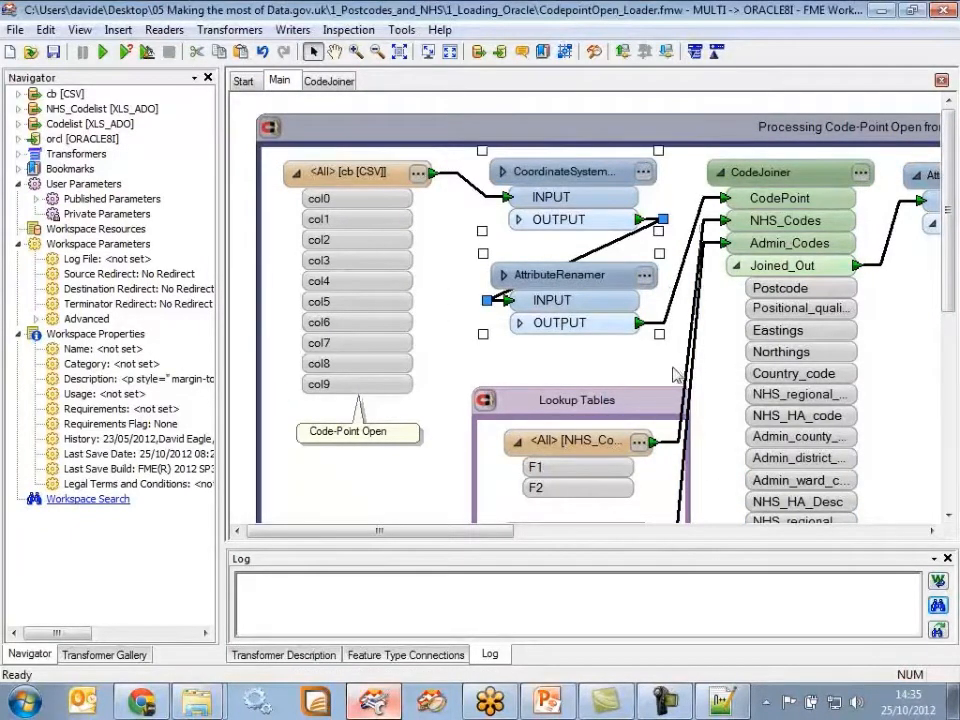
right_click(577, 277)
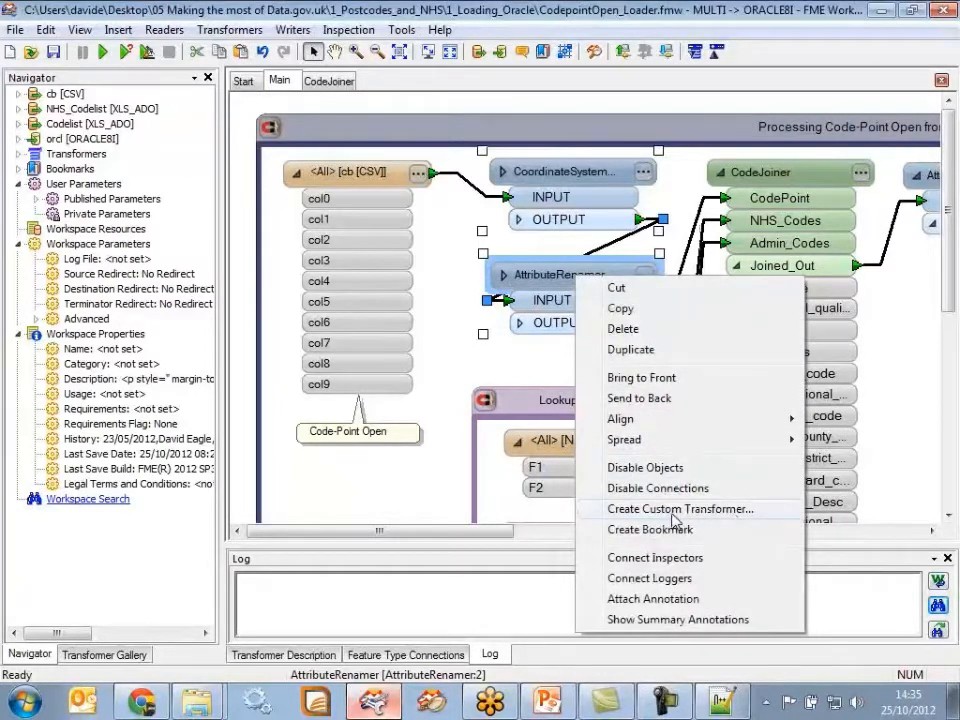
click(888, 385)
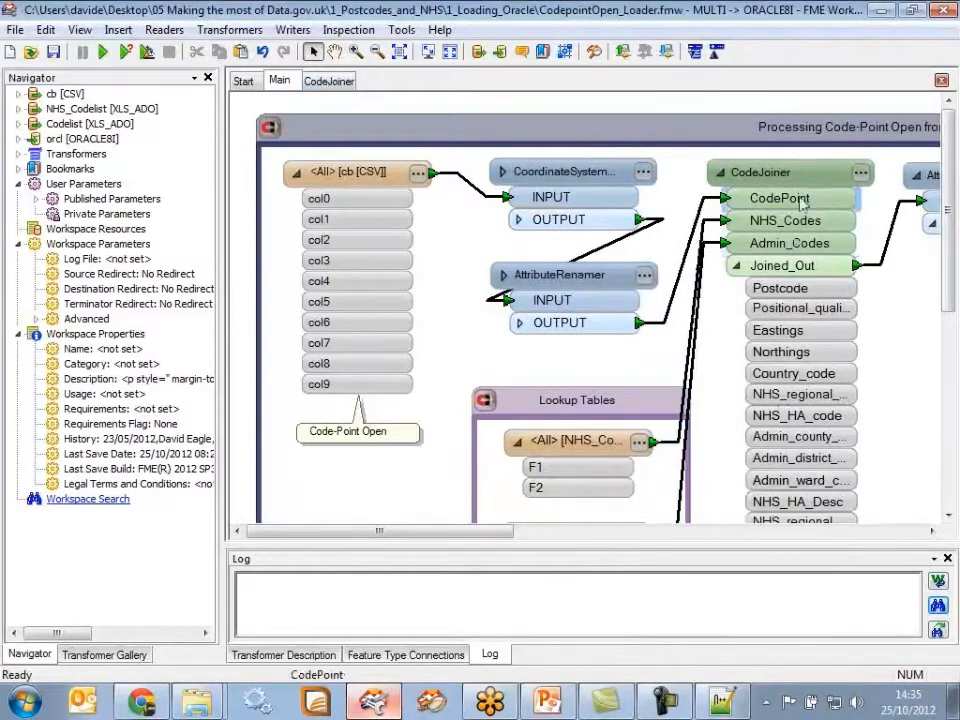
Examine the chain of FeatureMerger and AttributeRenamer transformers inside CodeJoiner, and return to the main workspace canvas
click(331, 81)
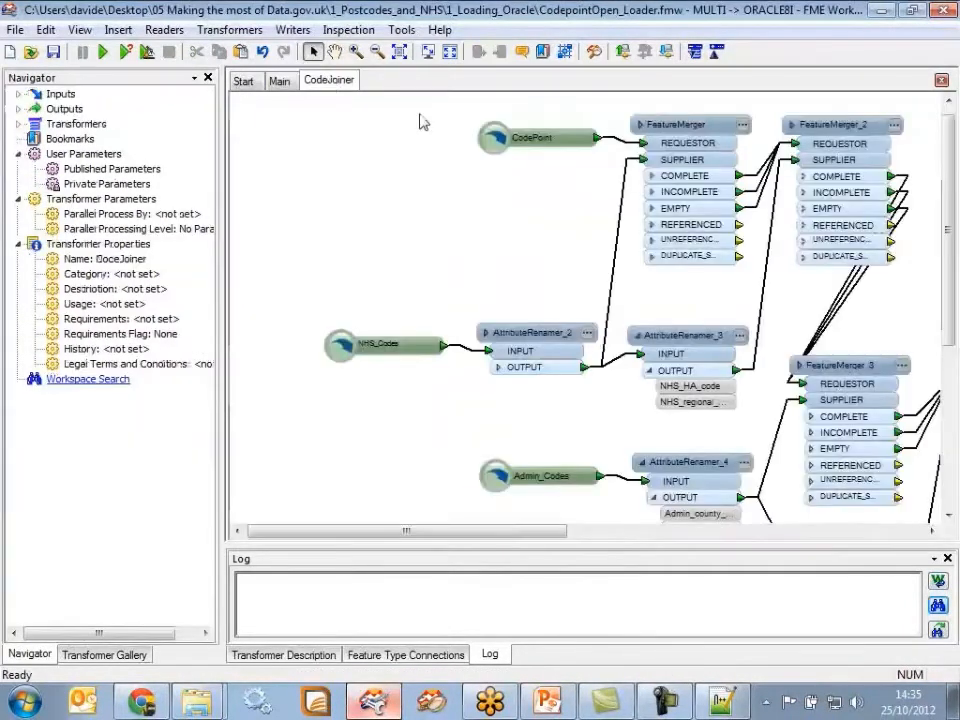
drag(544, 544, 672, 597)
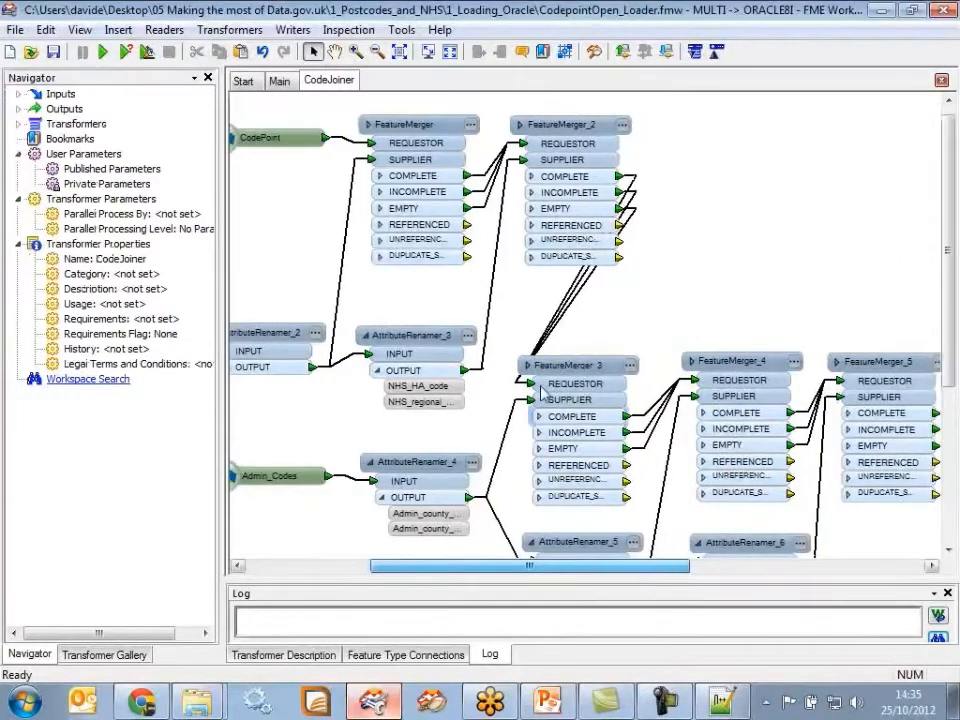
click(378, 51)
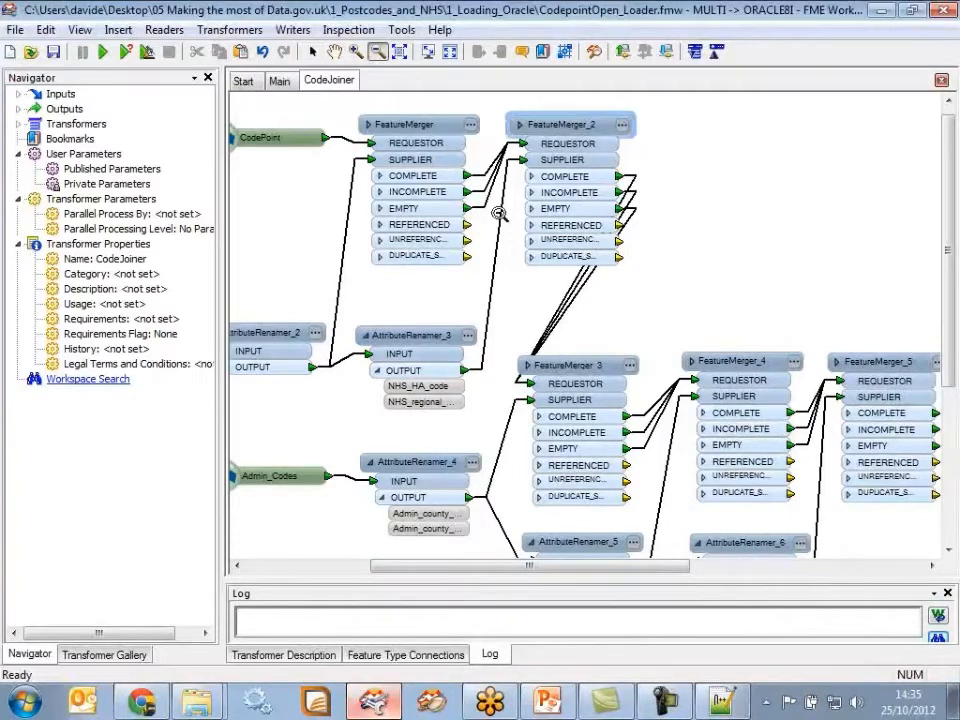
click(546, 300)
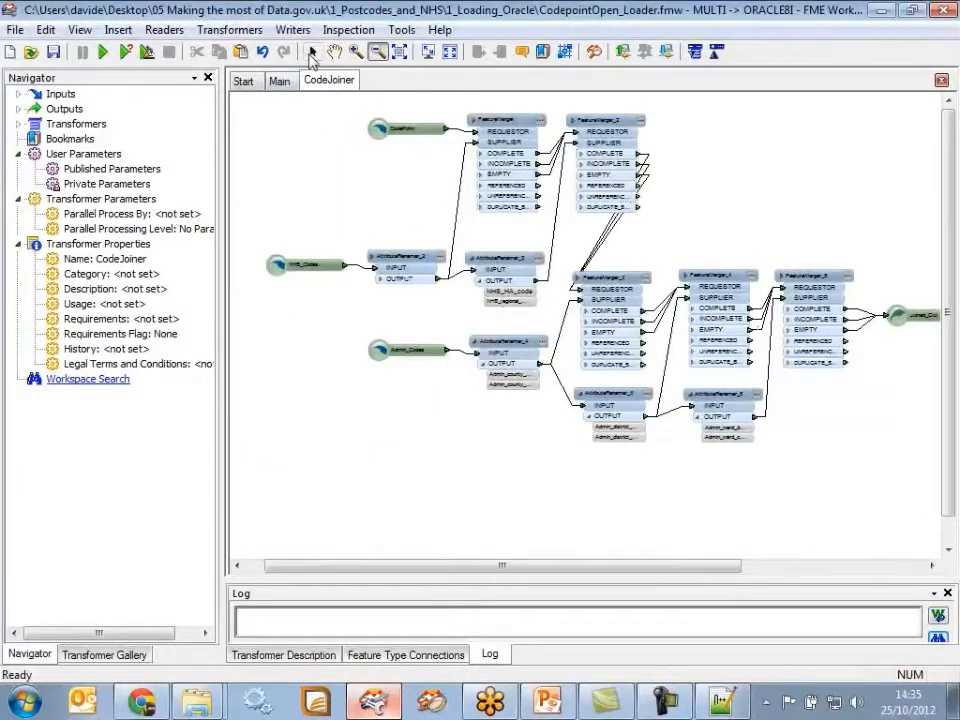
click(312, 53)
click(282, 84)
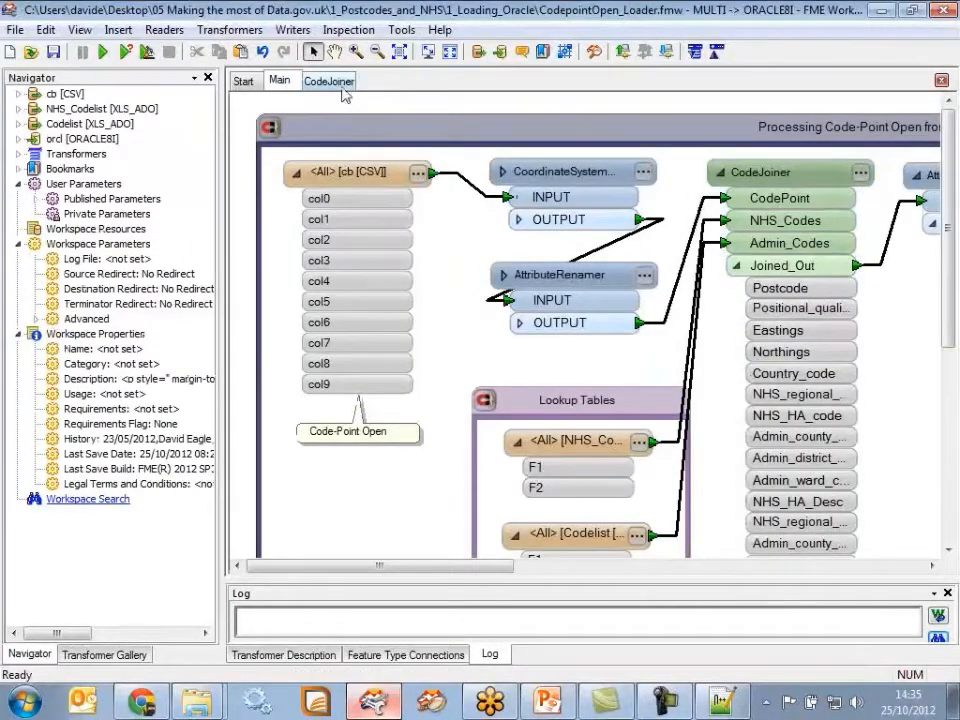
click(377, 51)
click(715, 378)
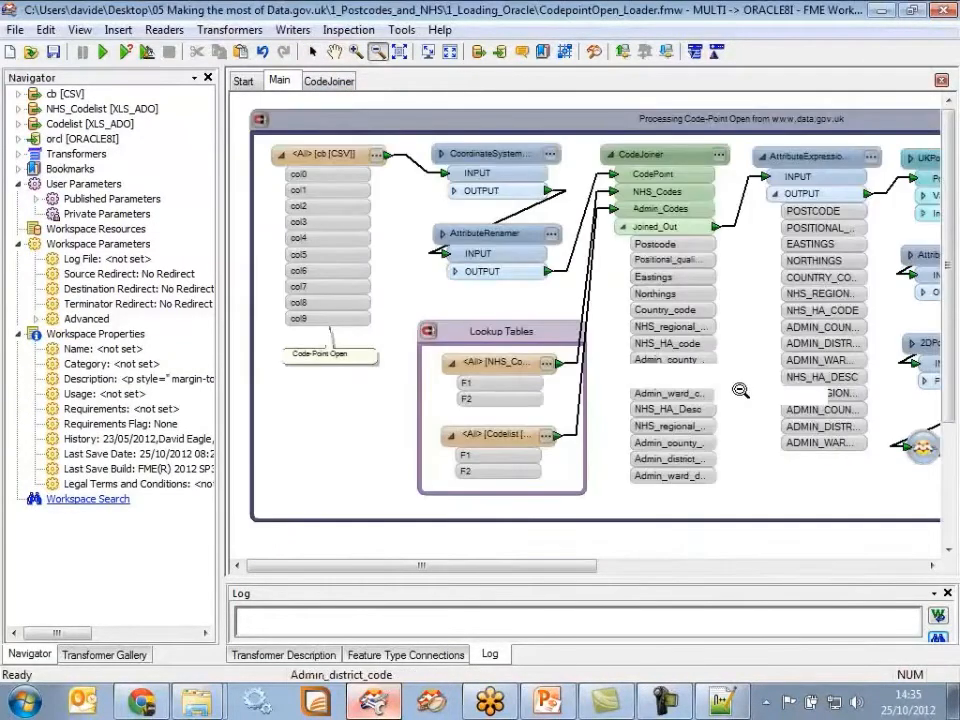
Close the CodeJoiner definition and reopen it for editing from the CodeJoiner transformer on the main canvas
right_click(335, 84)
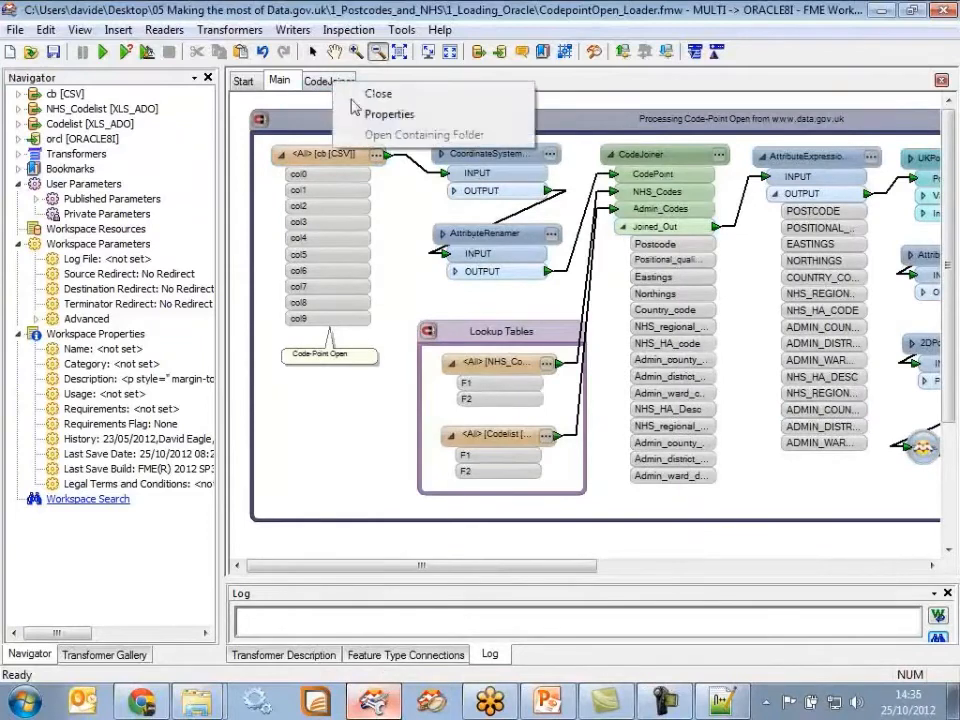
click(375, 92)
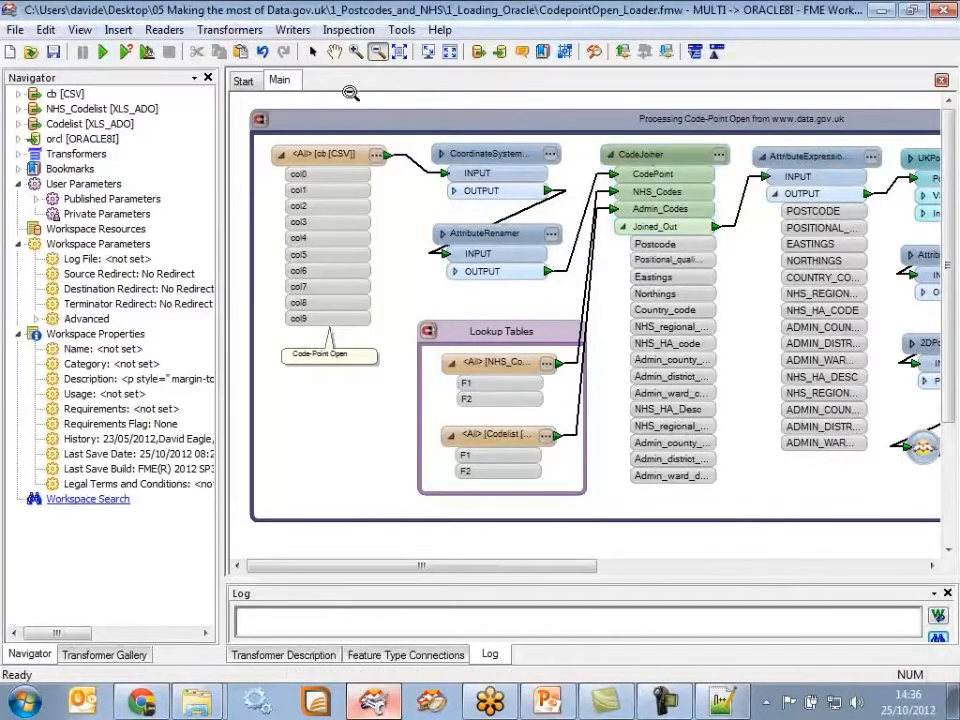
click(313, 51)
right_click(663, 170)
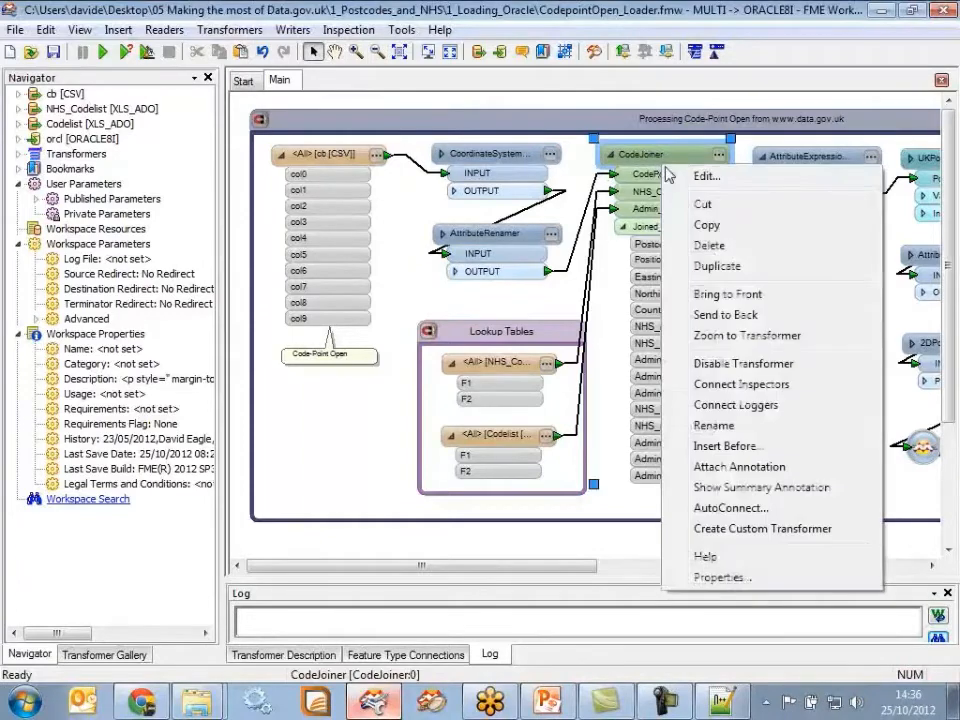
click(700, 175)
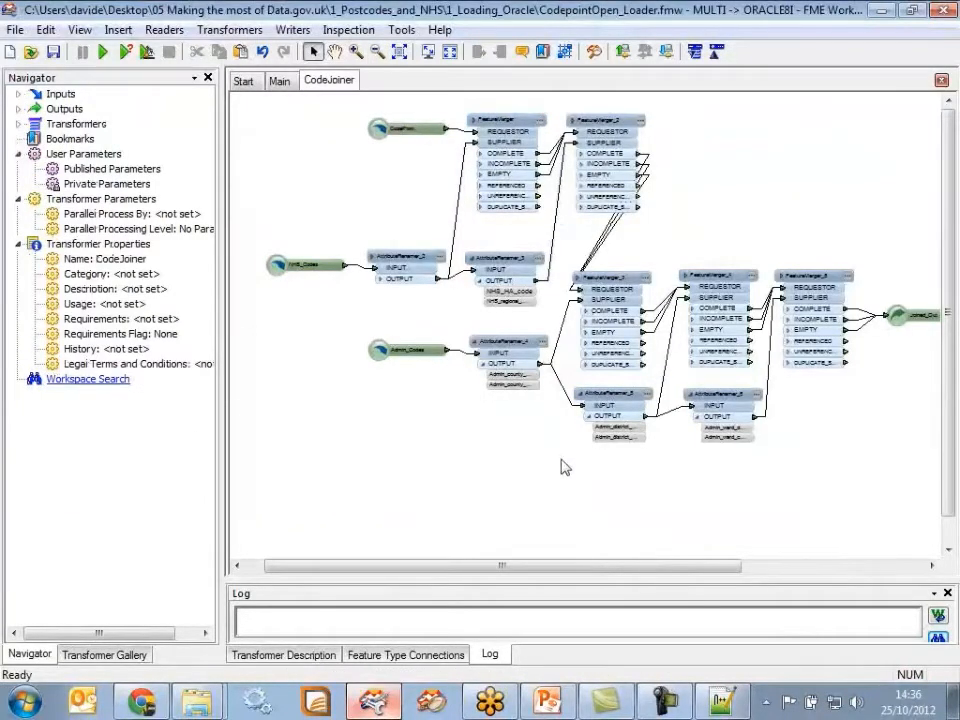
Check CodeJoiner's input ports on the main canvas, and rename its NHS_Codes input as NHS_Code in the transformer definition
click(279, 81)
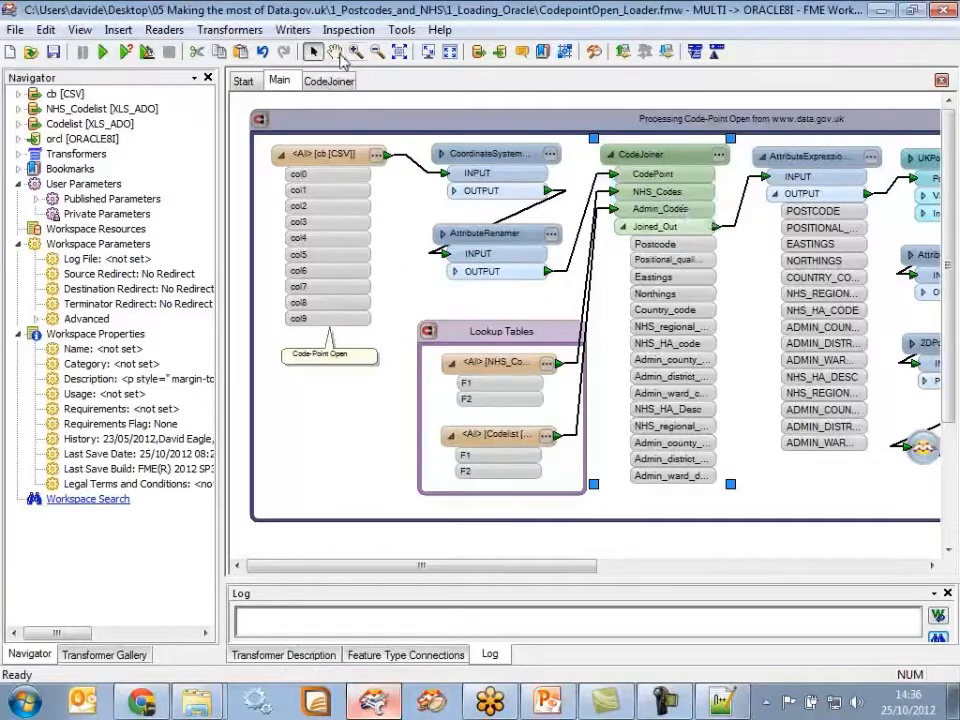
drag(567, 119, 761, 275)
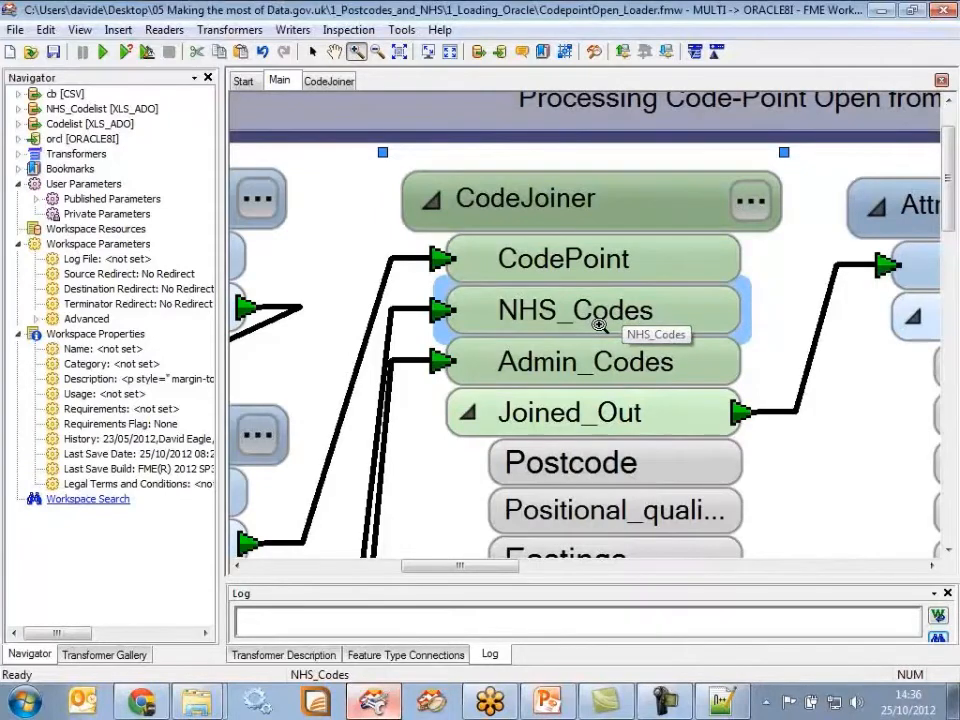
click(331, 81)
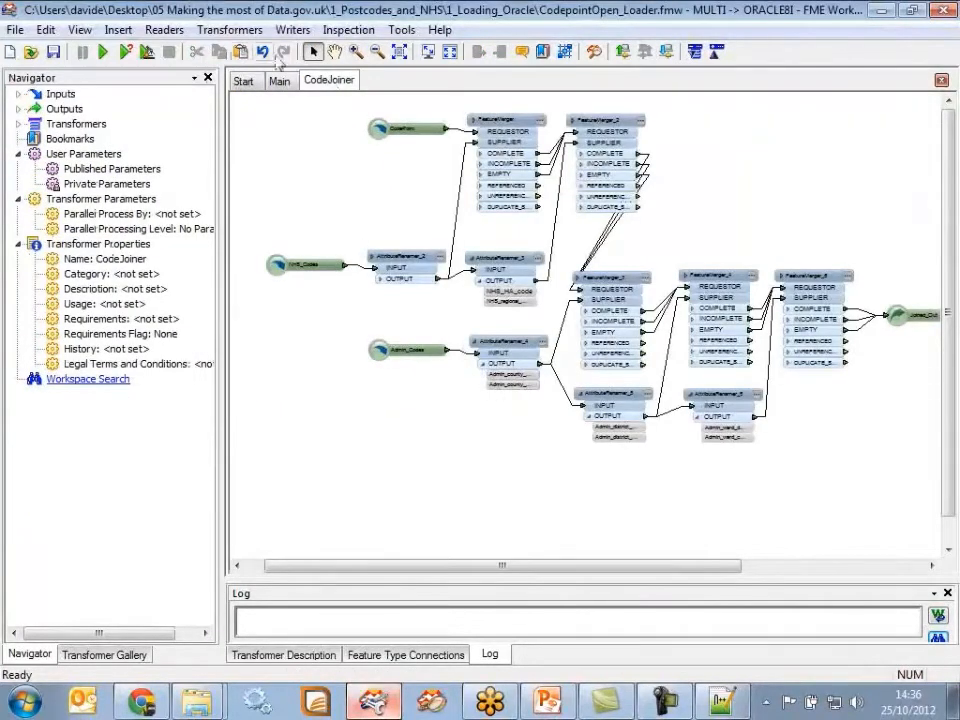
click(355, 51)
drag(266, 216, 476, 356)
click(314, 51)
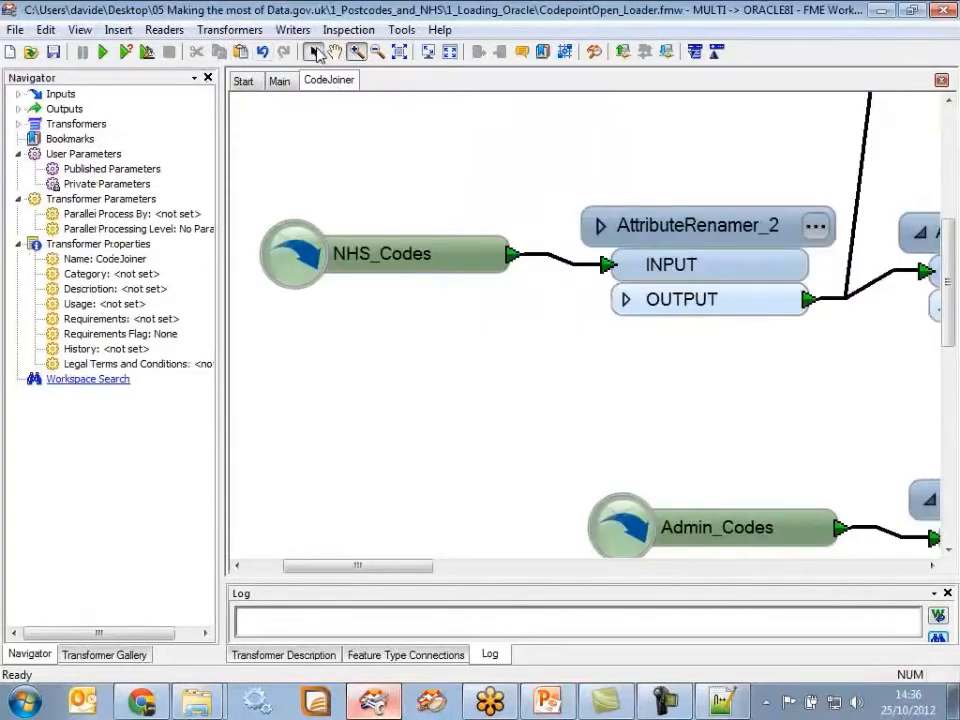
click(407, 253)
key(BackSpace)
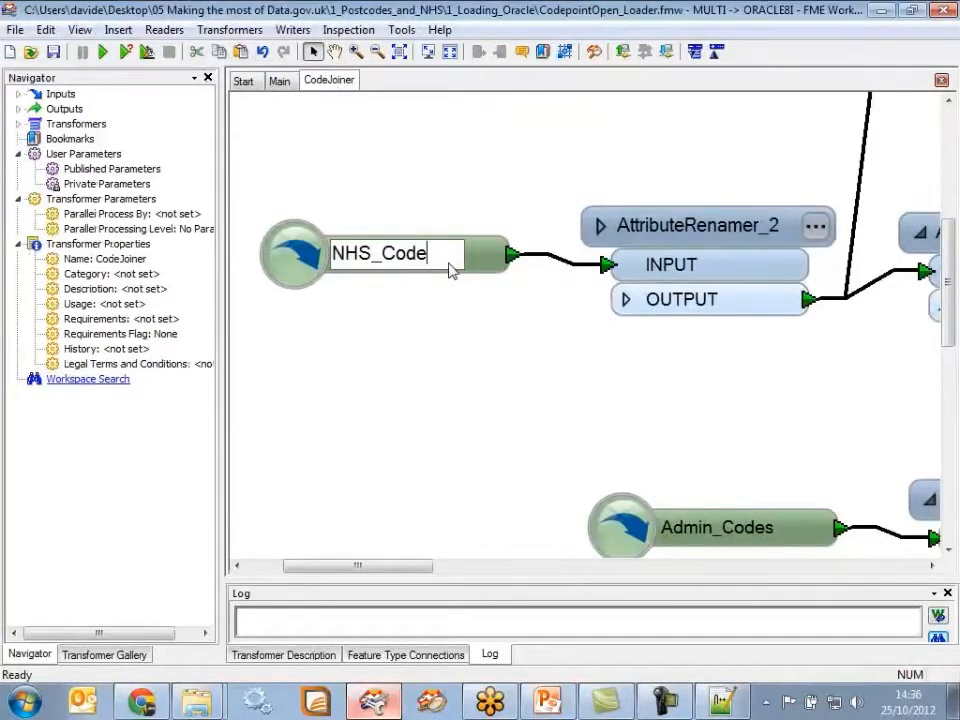
click(477, 372)
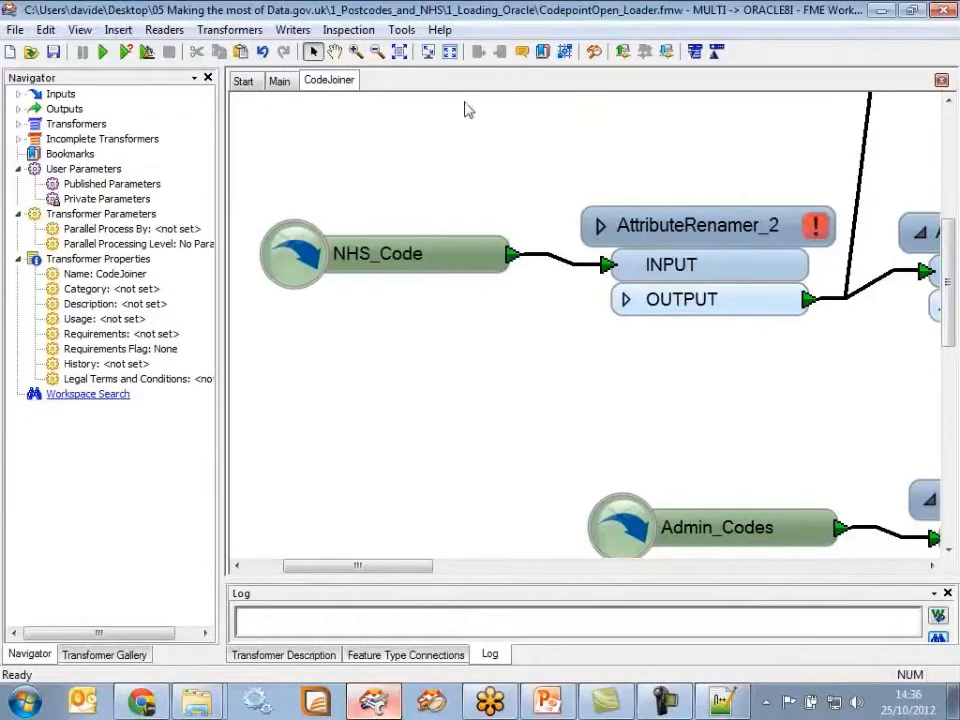
On the main canvas, reconnect the NHS_Codelist reader feature type to CodeJoiner's NHS_Code input port
click(286, 84)
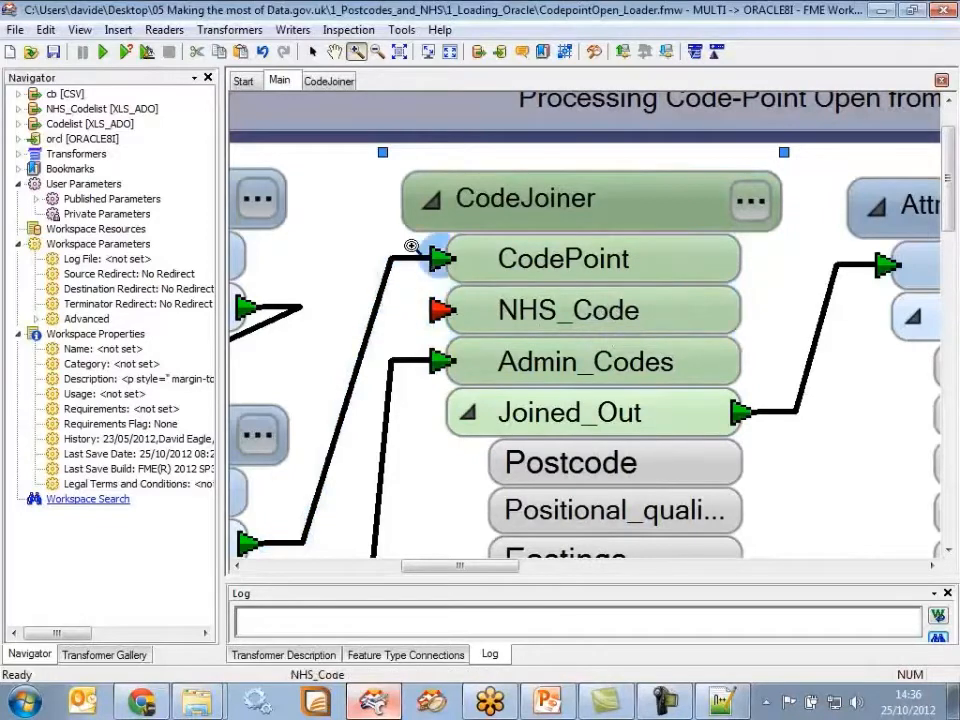
click(378, 51)
click(497, 251)
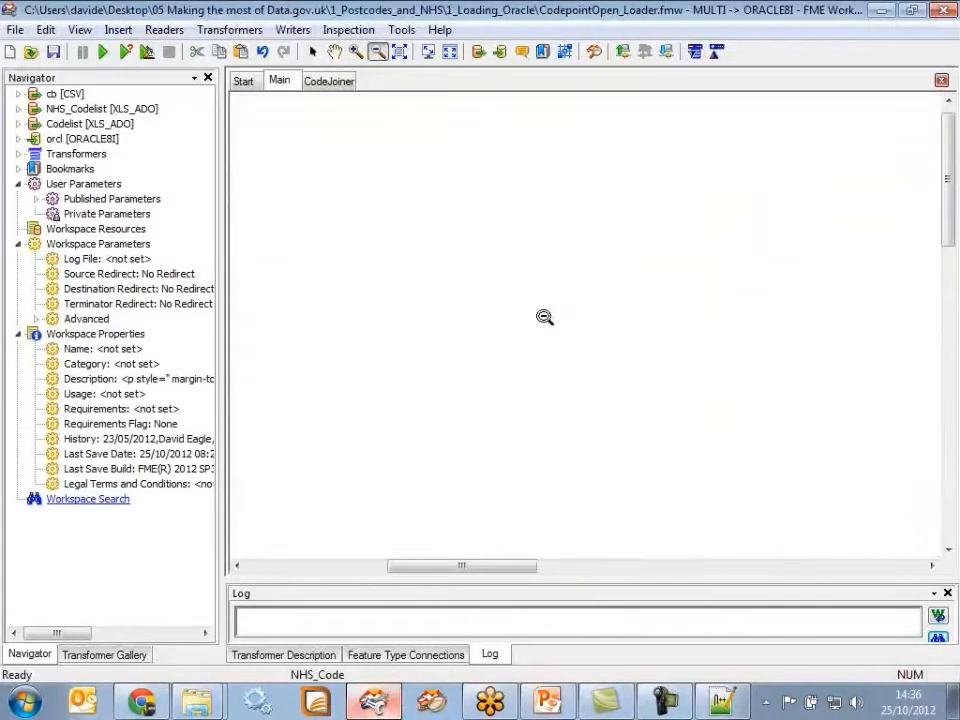
click(543, 315)
click(334, 51)
drag(508, 397, 598, 281)
click(313, 51)
drag(566, 175, 456, 518)
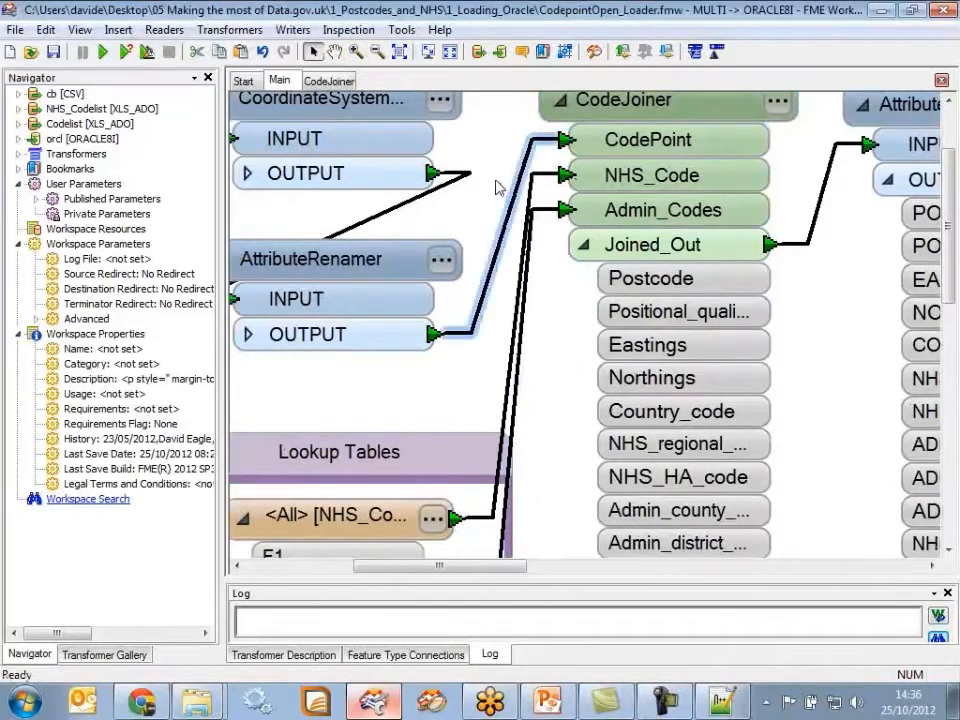
Rename the NHS_Code input inside the CodeJoiner definition as NHS_Codes
click(329, 80)
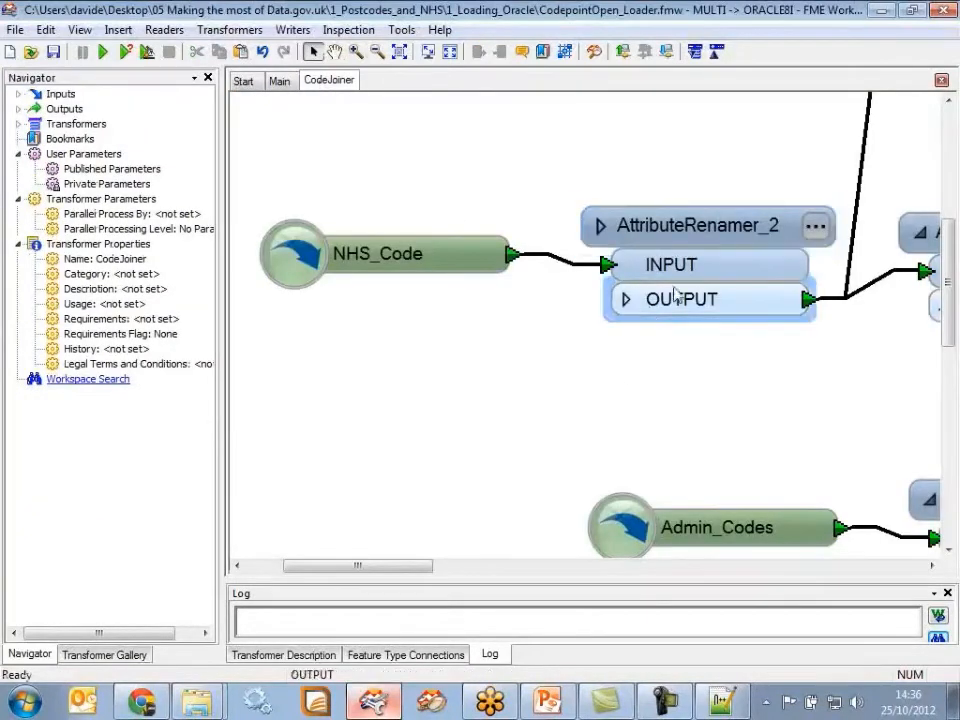
click(435, 263)
click(435, 263)
click(435, 259)
text(s)
click(447, 364)
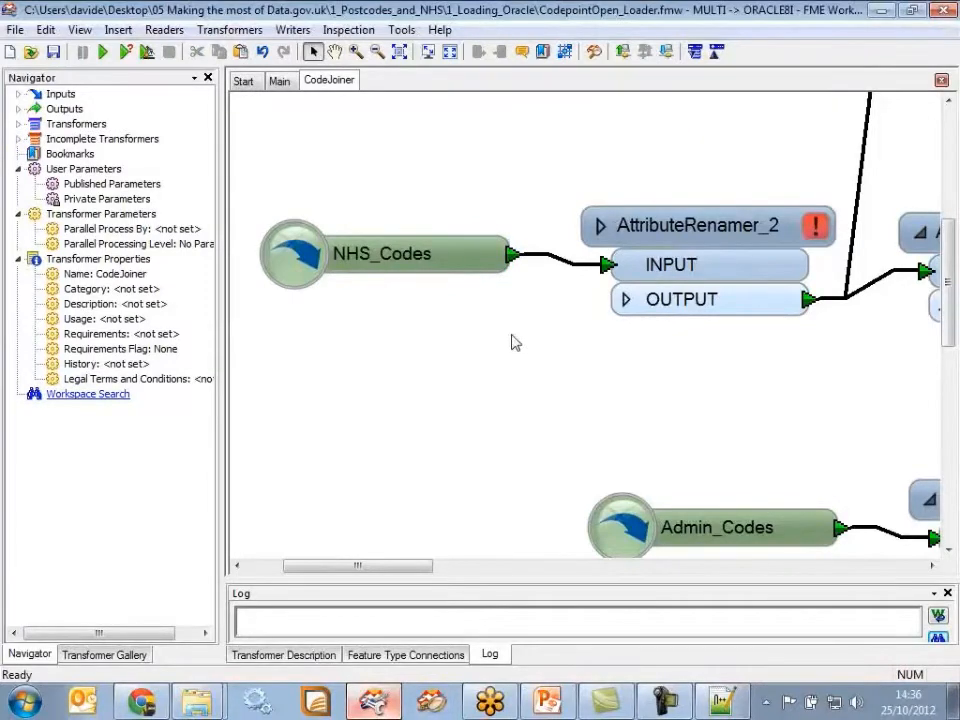
Connect the NHS_Codelist reader feature type to CodeJoiner's NHS_Codes input port on the main canvas
click(280, 82)
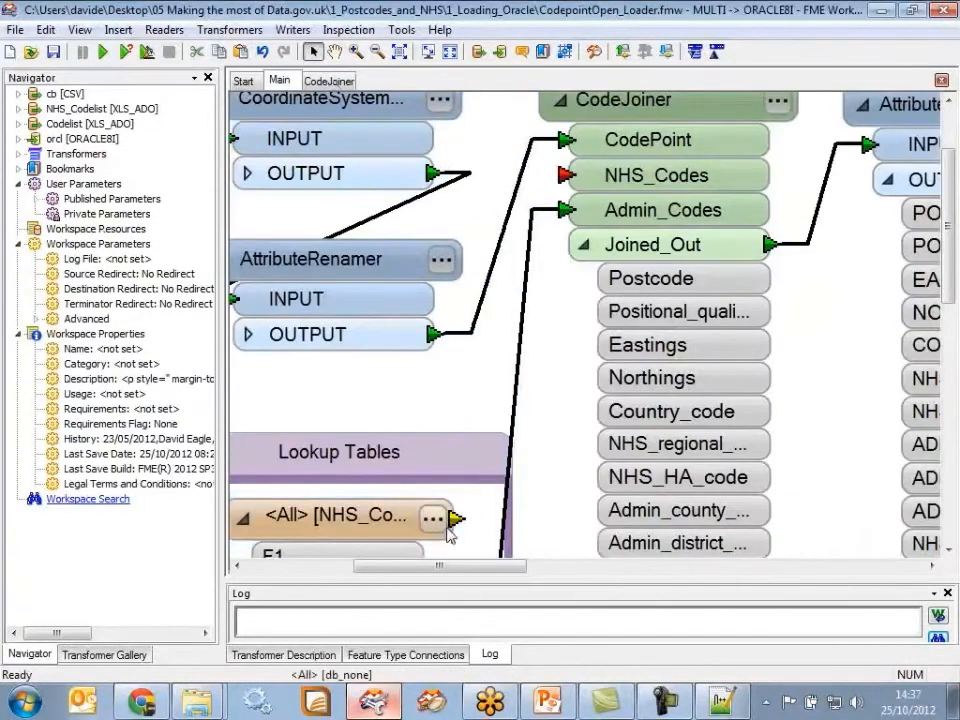
drag(456, 518, 565, 175)
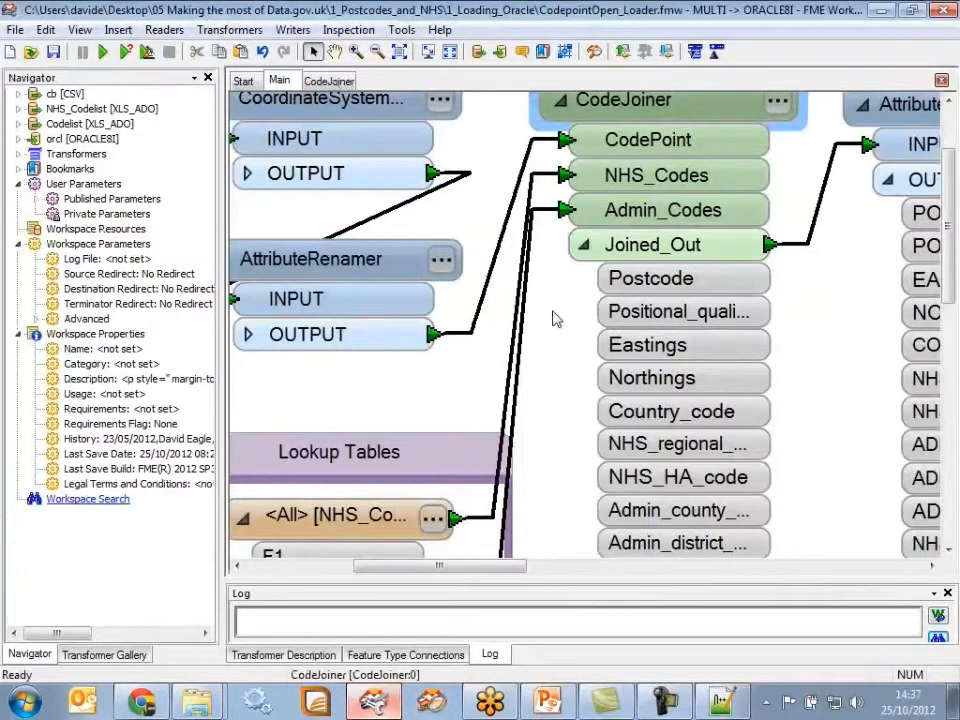
click(377, 52)
click(543, 338)
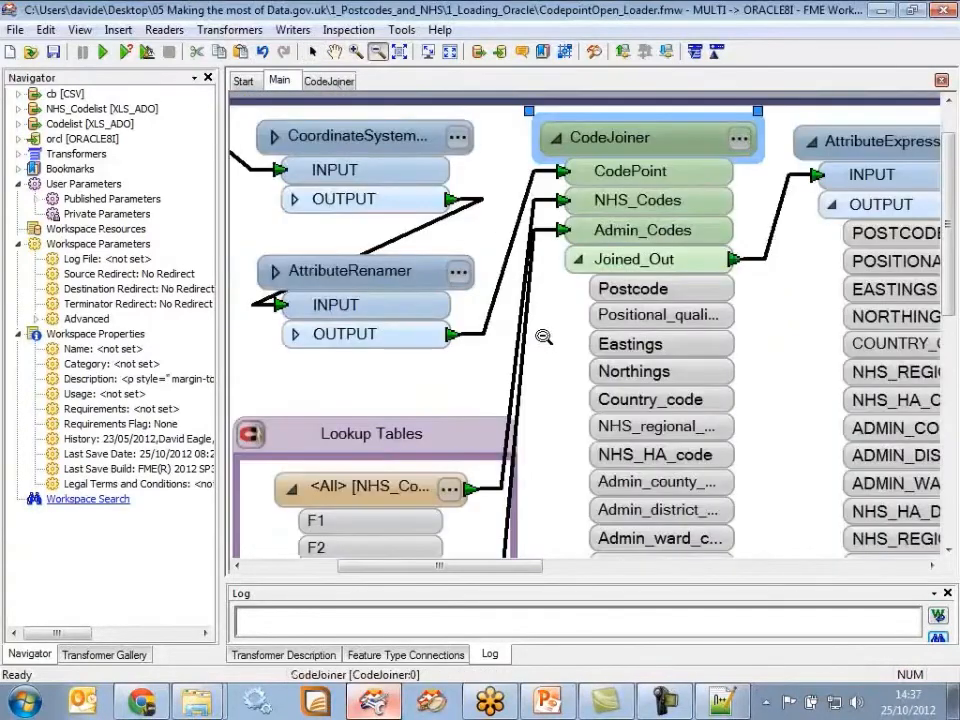
click(542, 340)
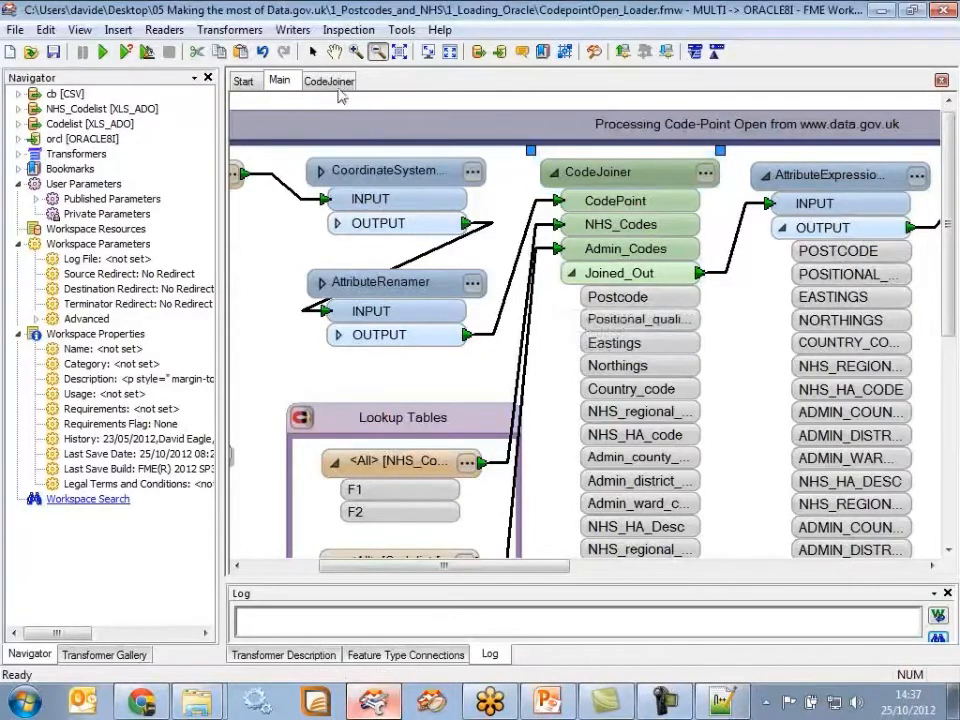
Return to the CodeJoiner definition and examine its complete workflow from the three inputs to Joined_Out
click(312, 52)
click(597, 180)
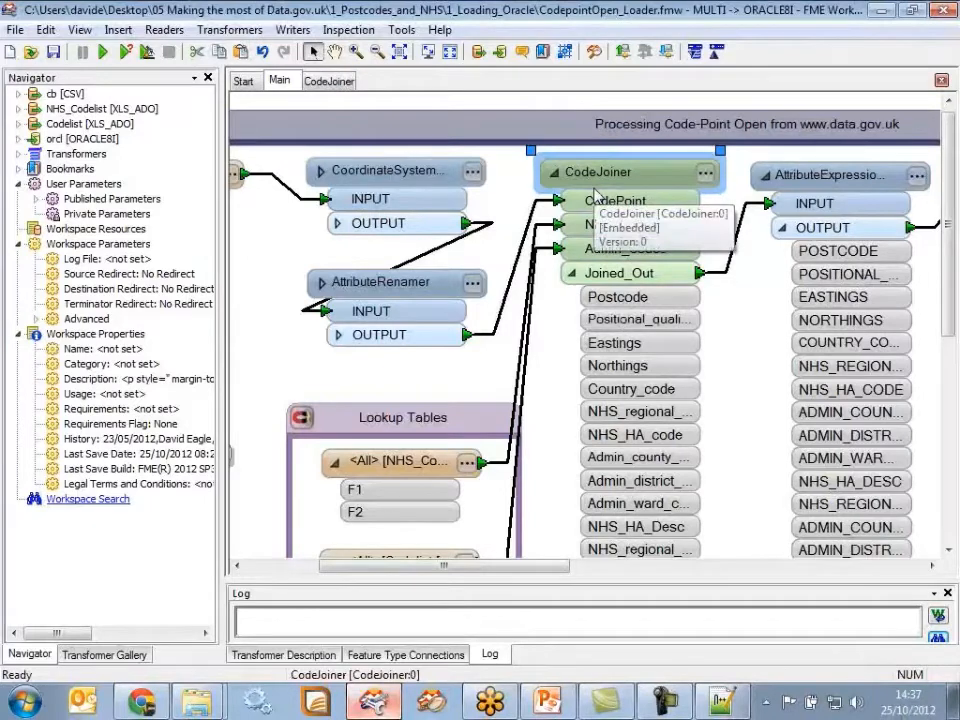
click(331, 81)
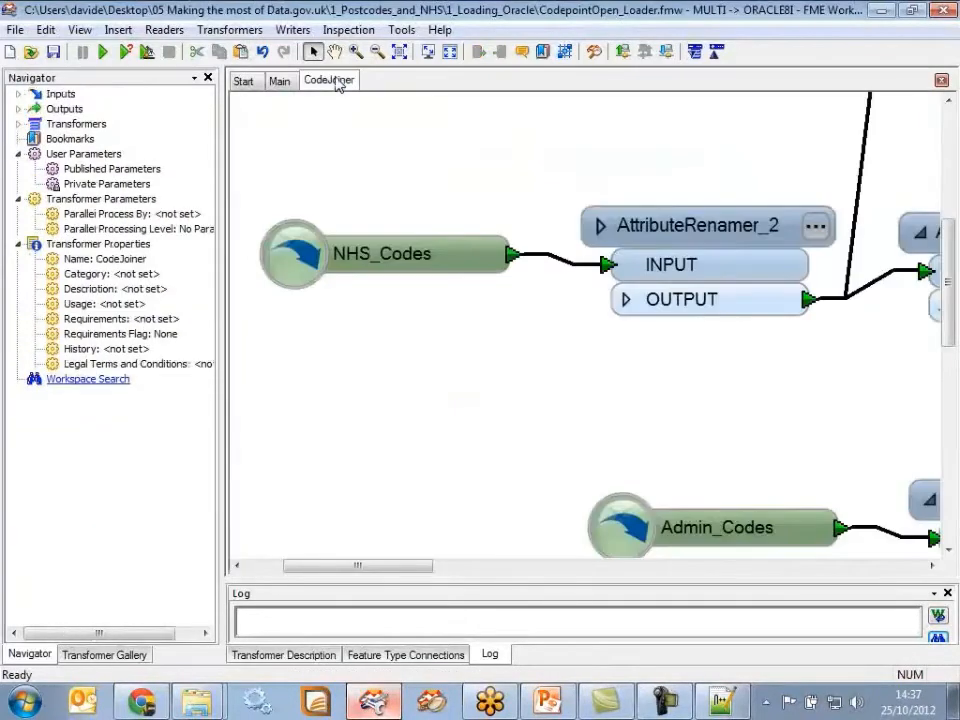
click(400, 52)
right_click(393, 289)
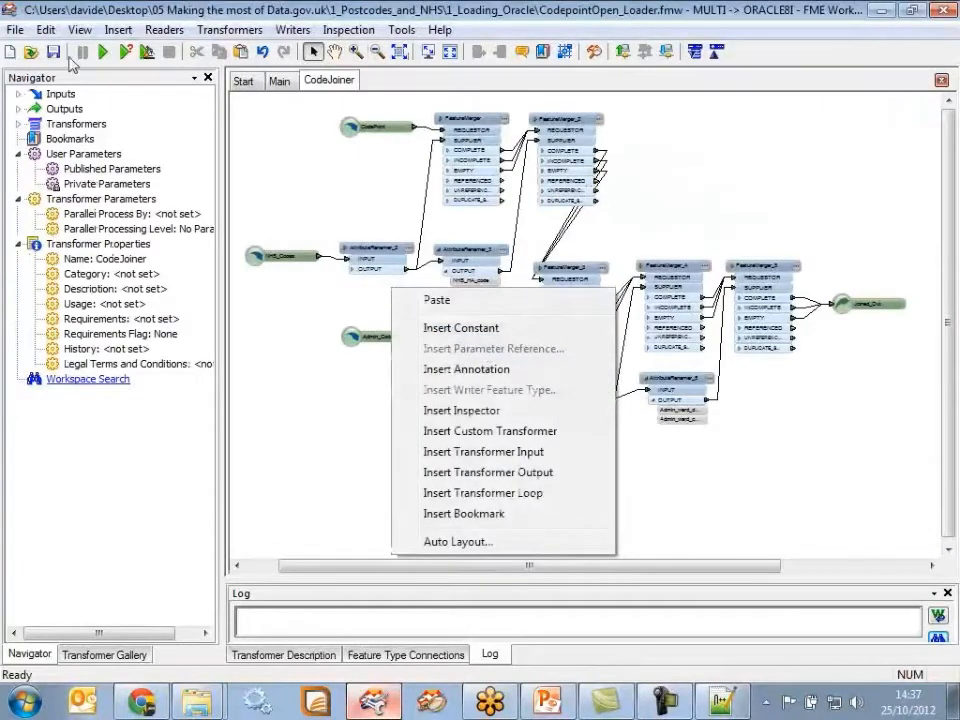
Review the Category and Insert Mode choices for exporting CodeJoiner as a custom transformer, and close the settings without exporting
click(15, 30)
click(15, 30)
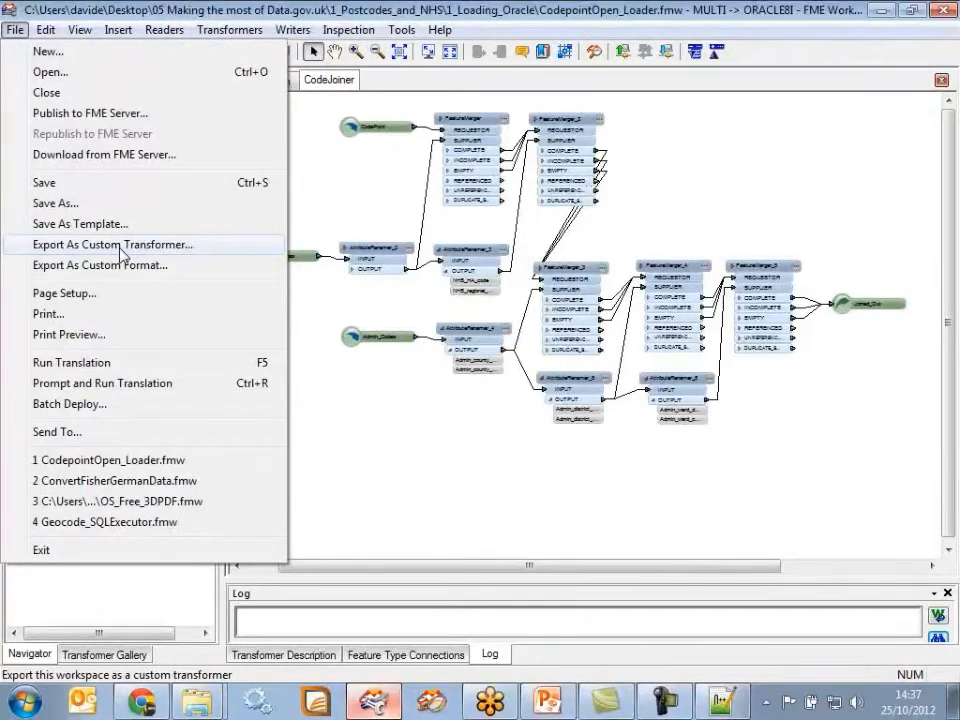
click(121, 250)
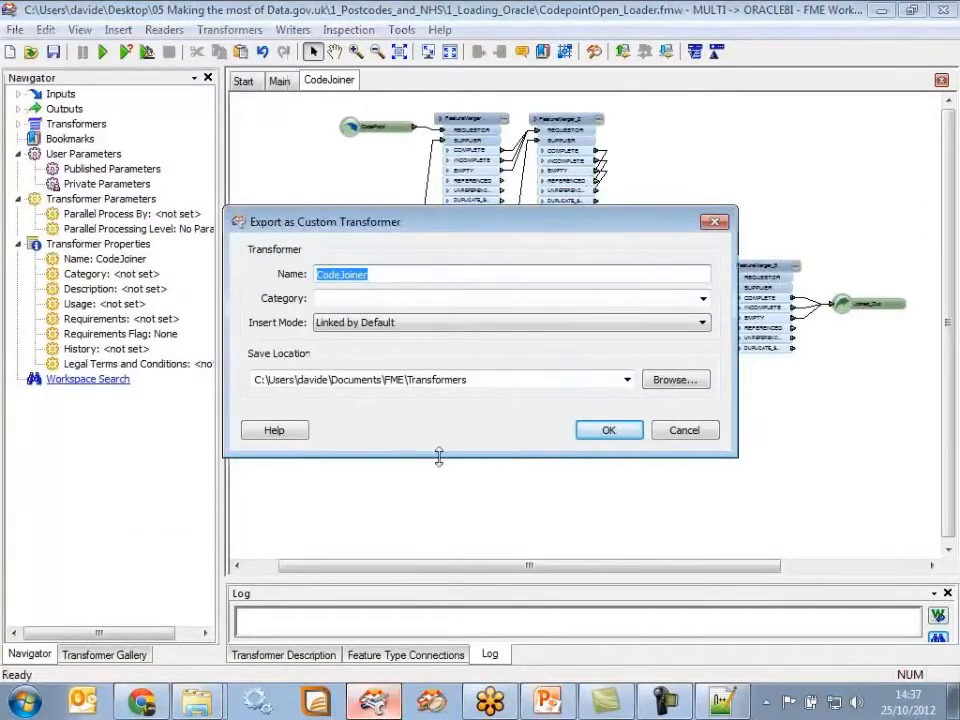
click(418, 272)
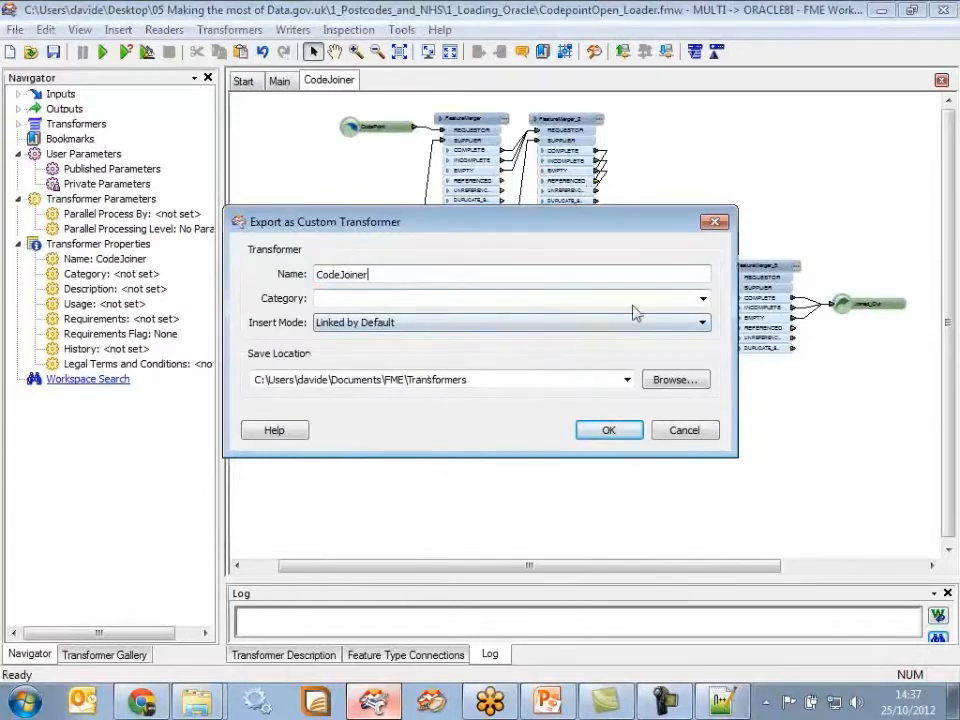
click(702, 300)
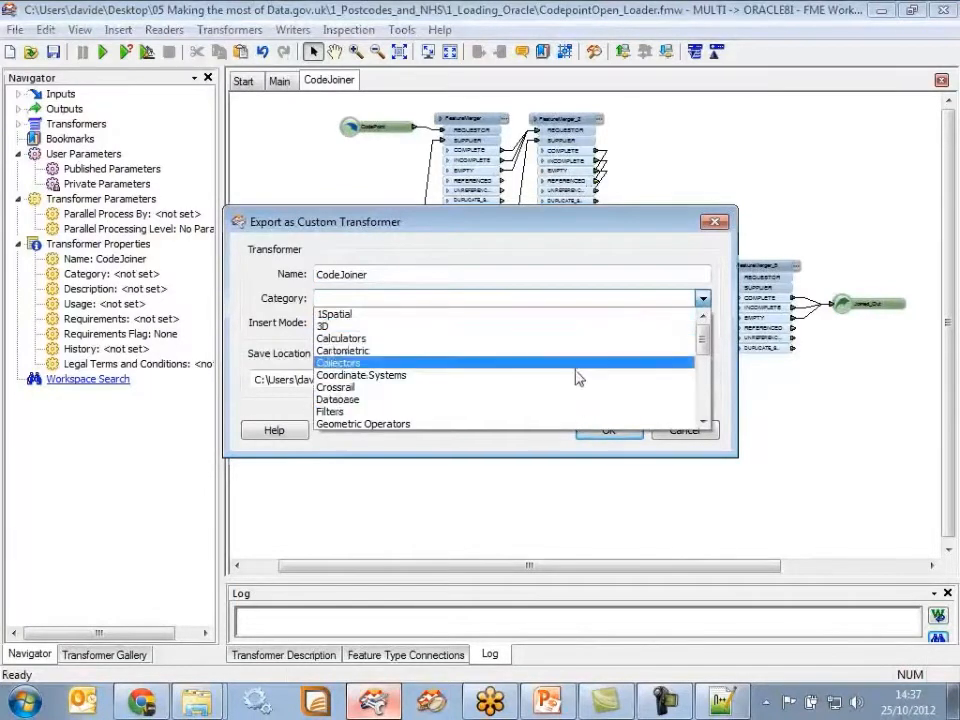
click(463, 297)
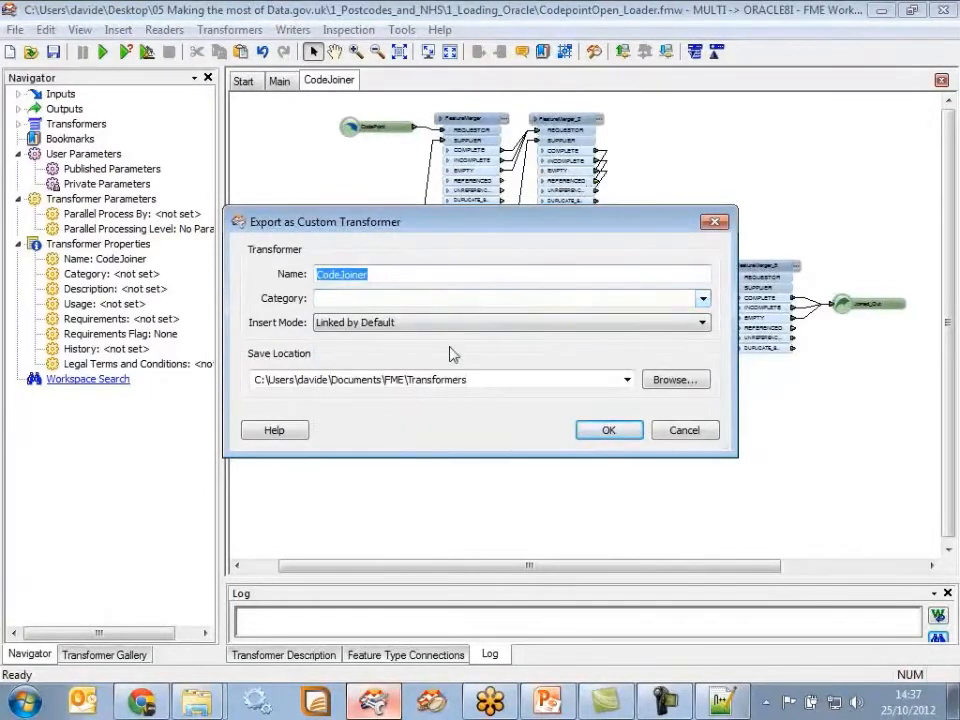
click(440, 324)
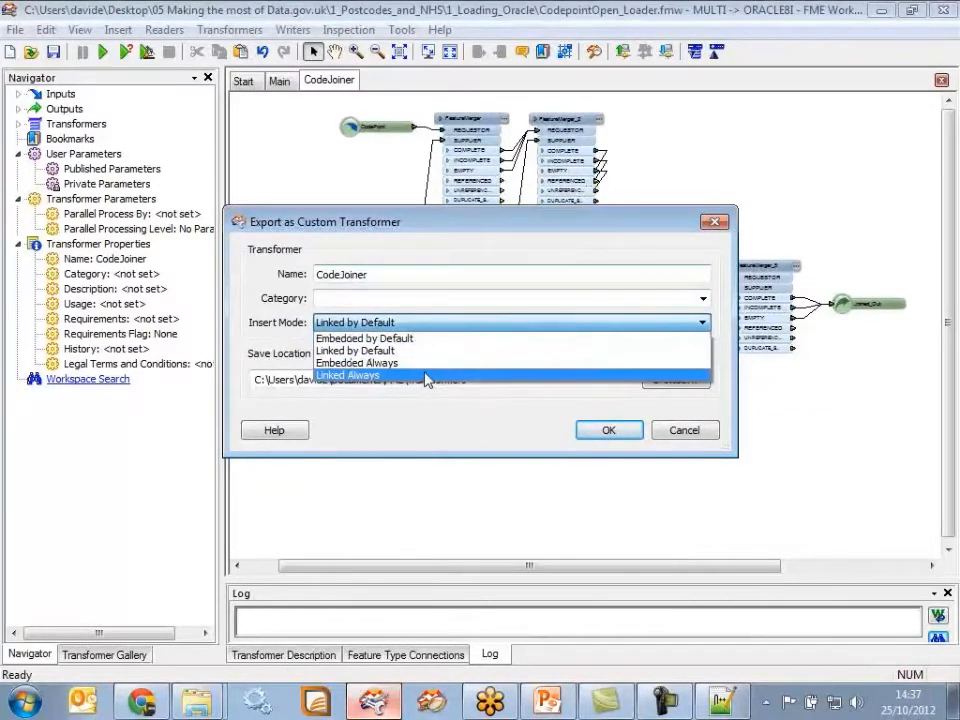
click(420, 298)
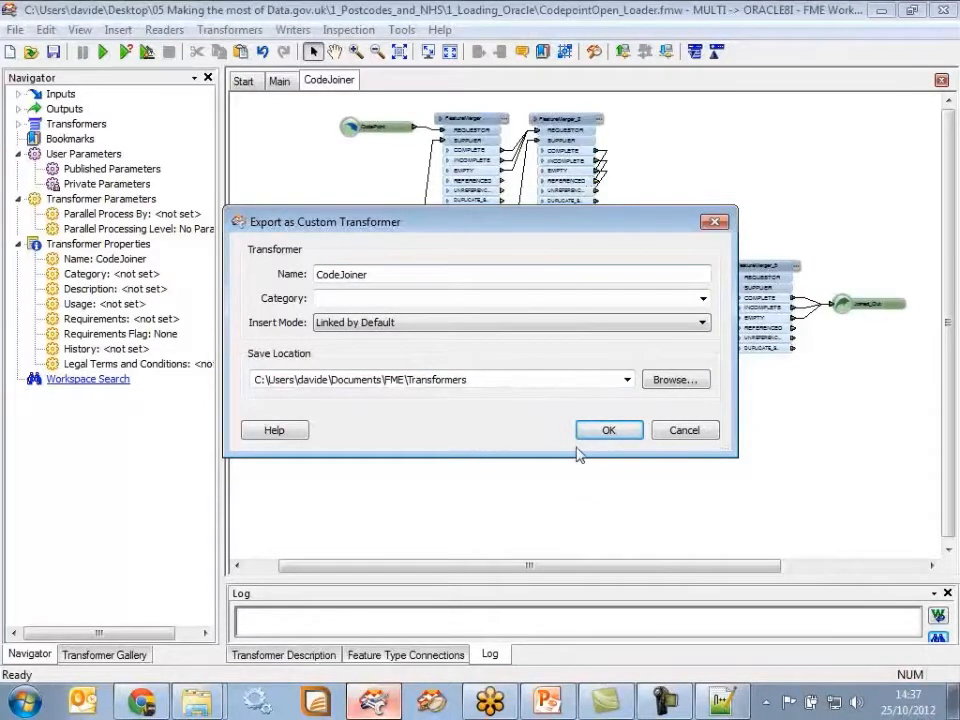
click(704, 436)
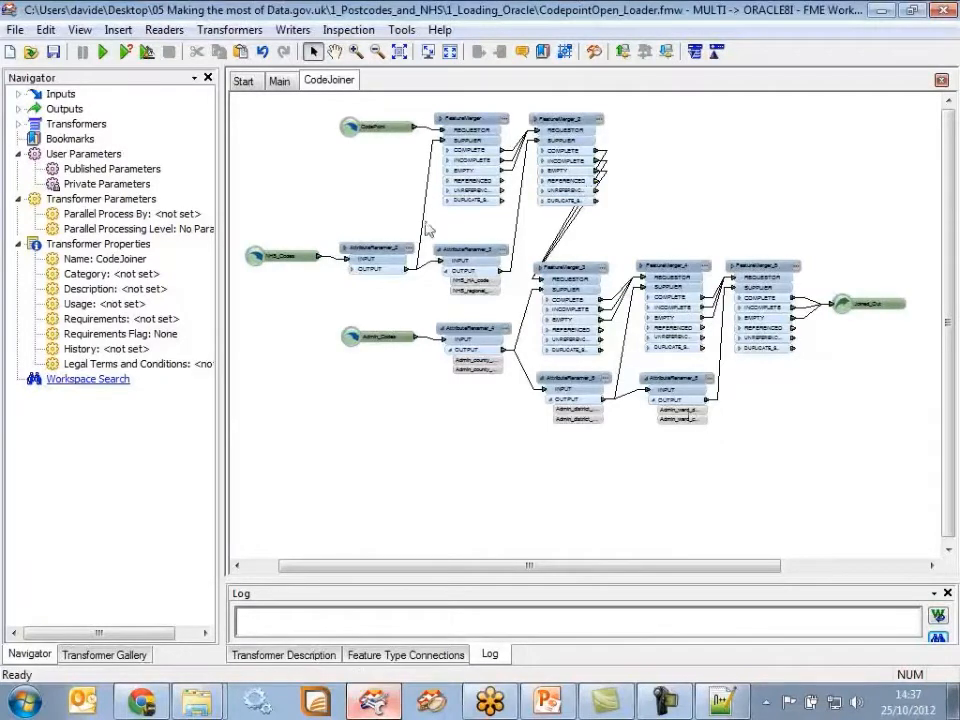
Examine CodeJoiner's surroundings on the main canvas and view its transformer parameters without changing them
click(277, 86)
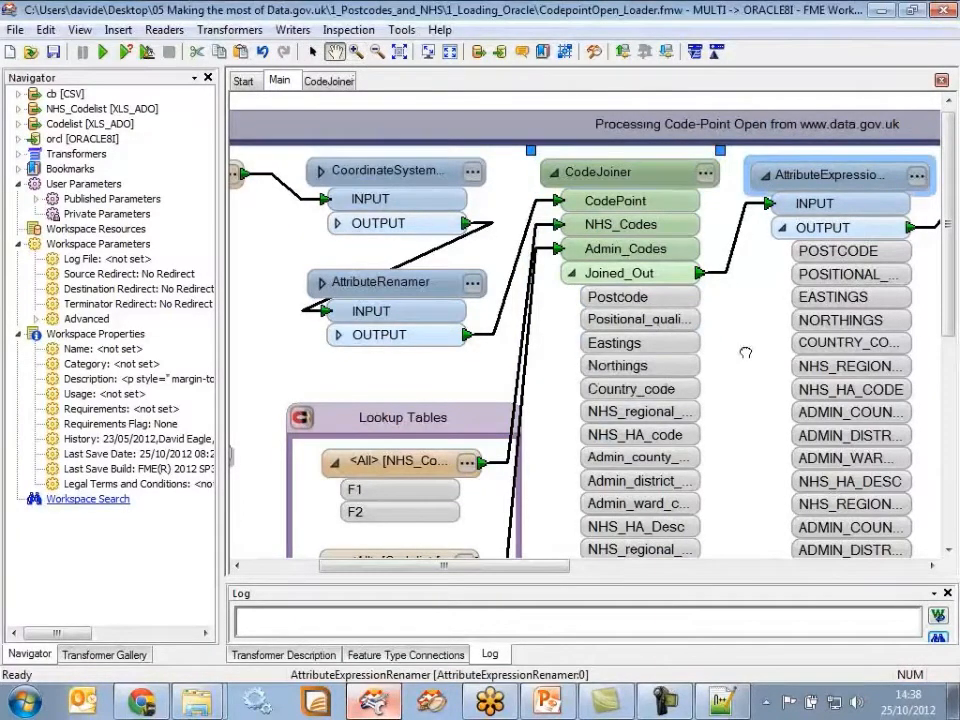
drag(743, 353, 602, 367)
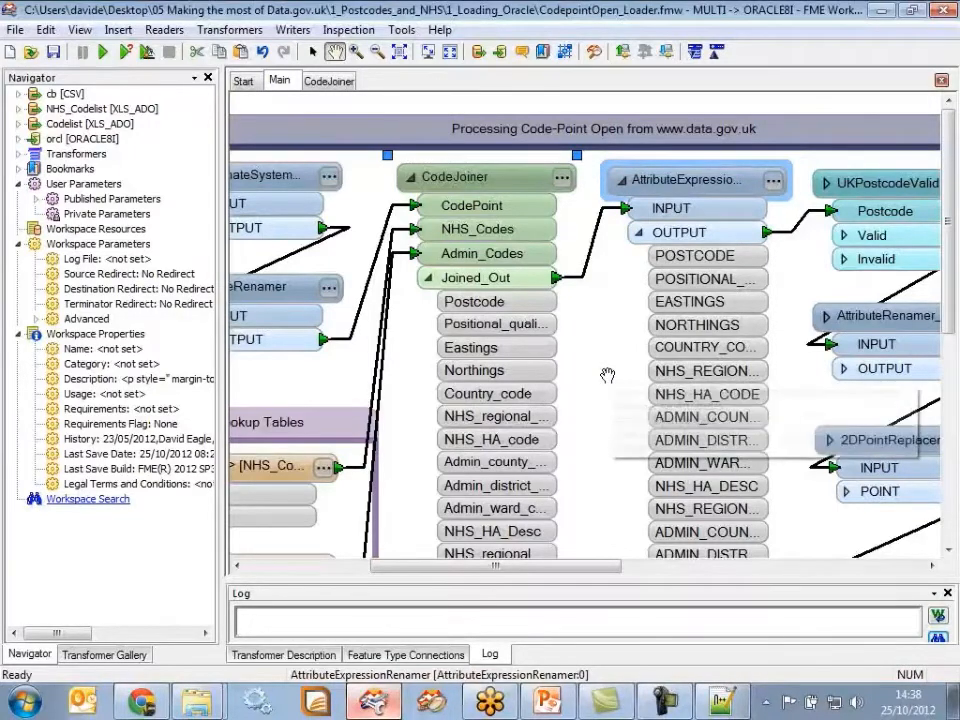
drag(607, 375, 489, 377)
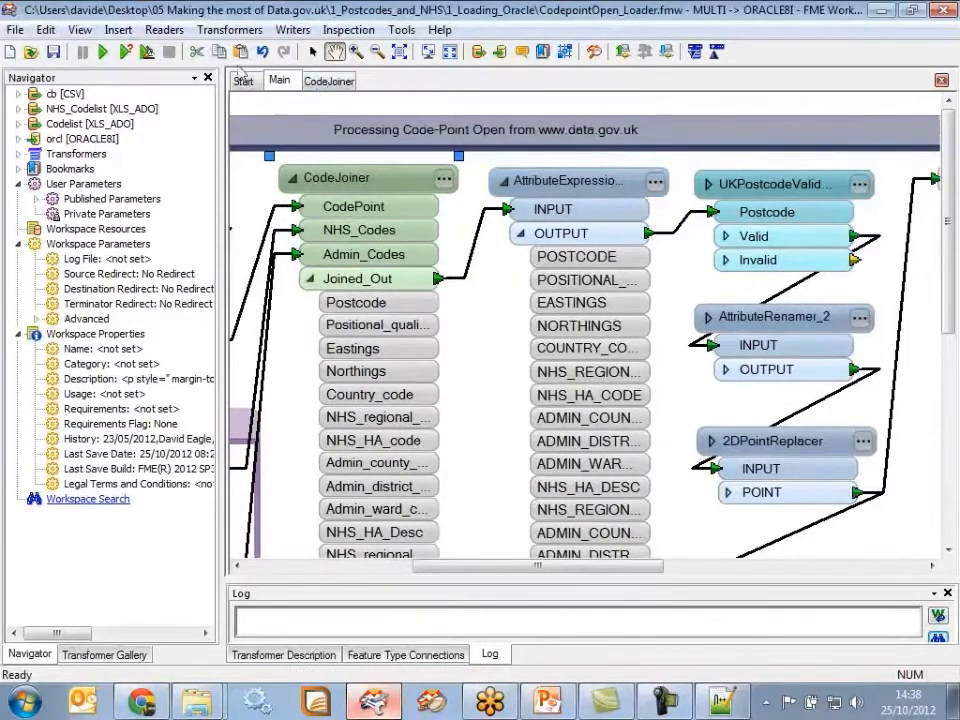
click(311, 52)
click(443, 177)
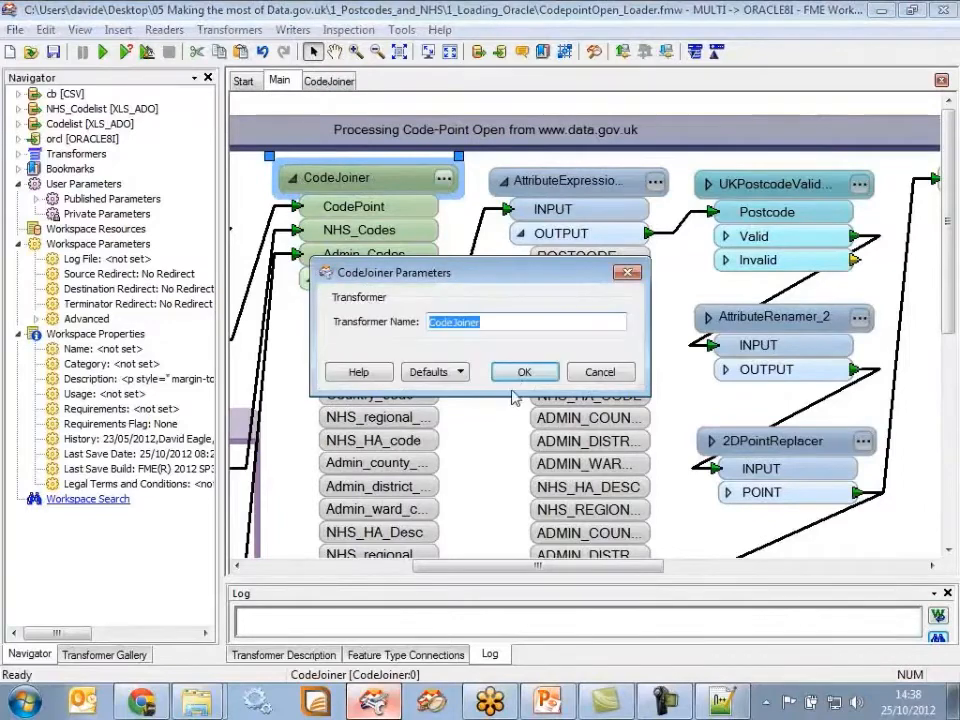
click(577, 373)
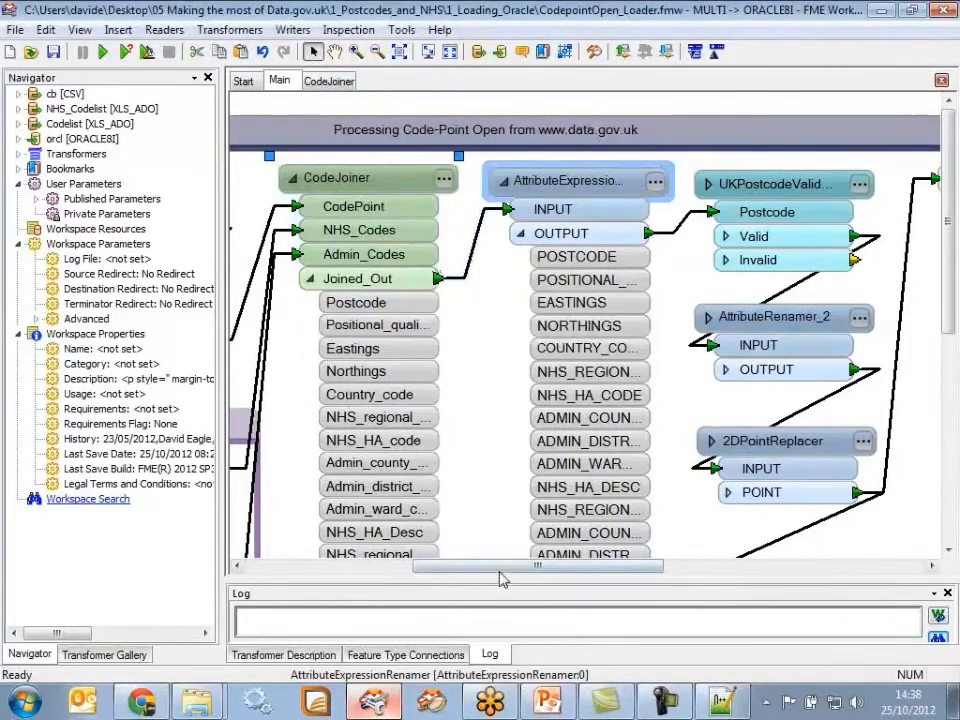
drag(507, 574, 452, 570)
Inside the CodeJoiner definition, inspect the first FeatureMerger's join attributes and follow the flow through to the Joined_Out output
click(330, 80)
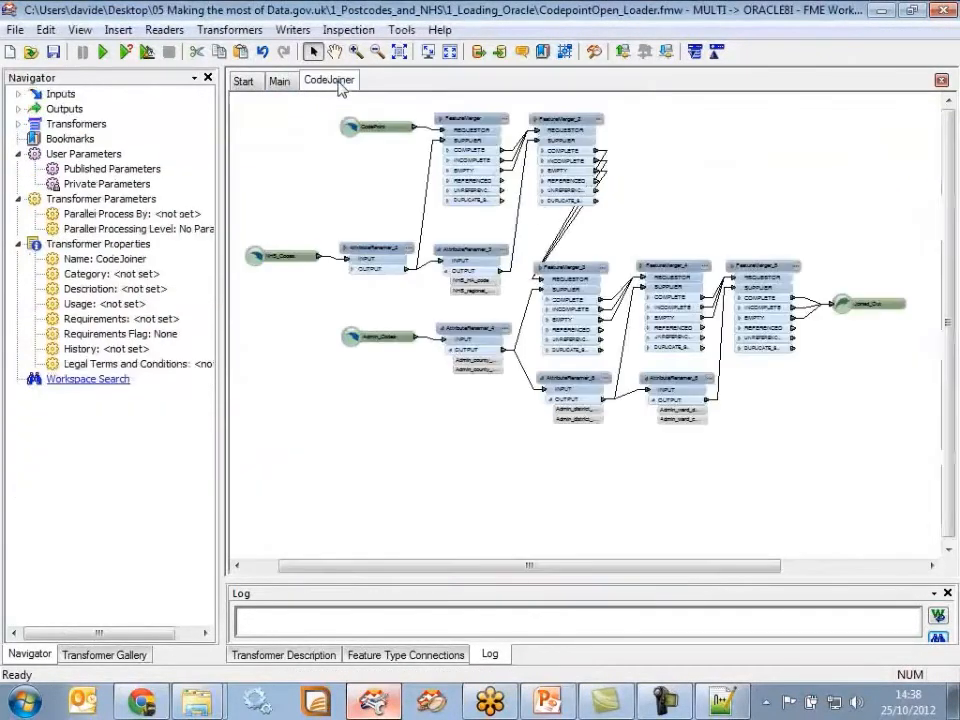
click(356, 51)
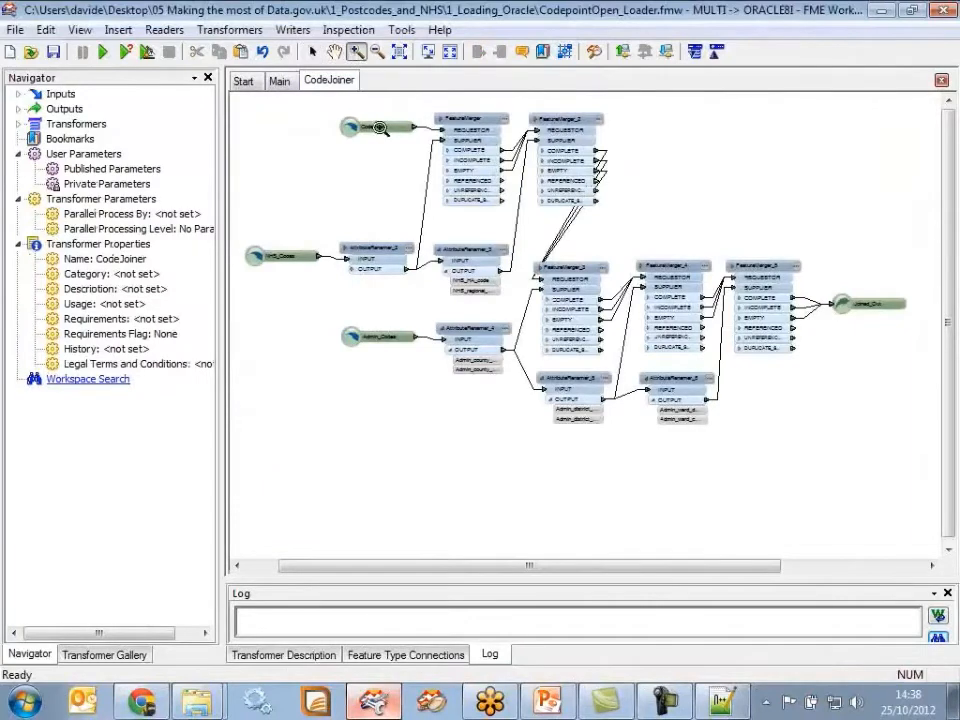
drag(377, 101, 641, 450)
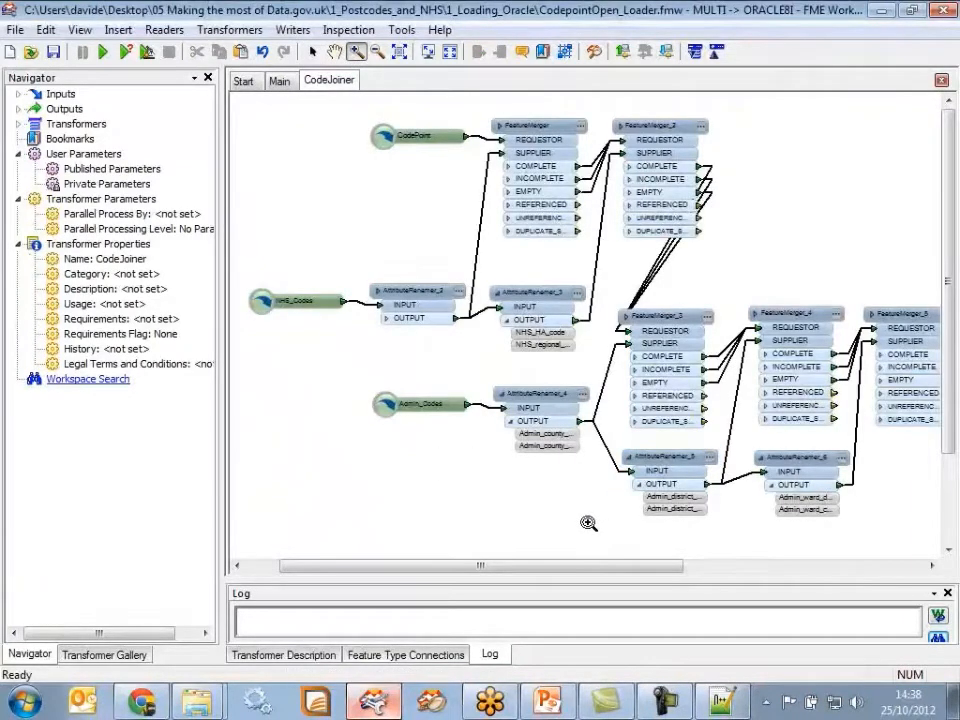
click(313, 51)
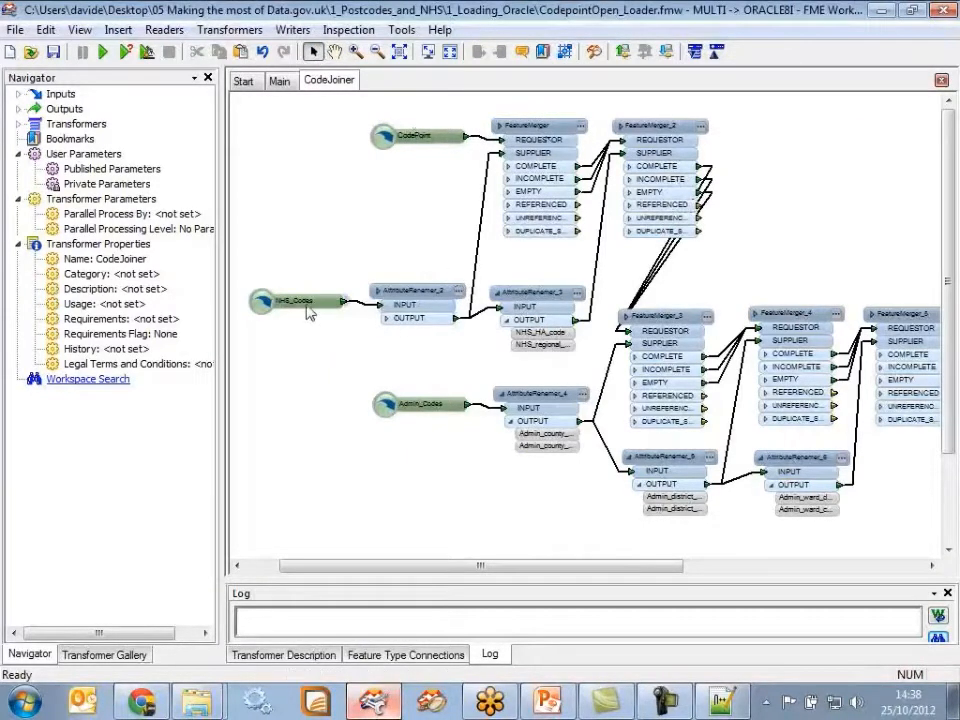
double_click(575, 126)
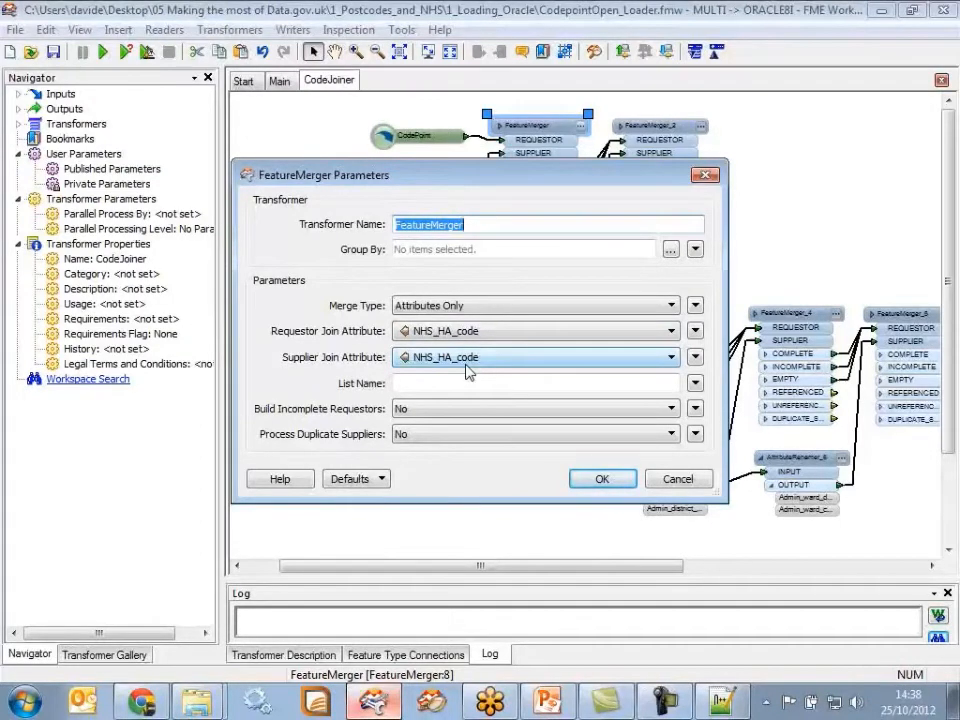
click(497, 360)
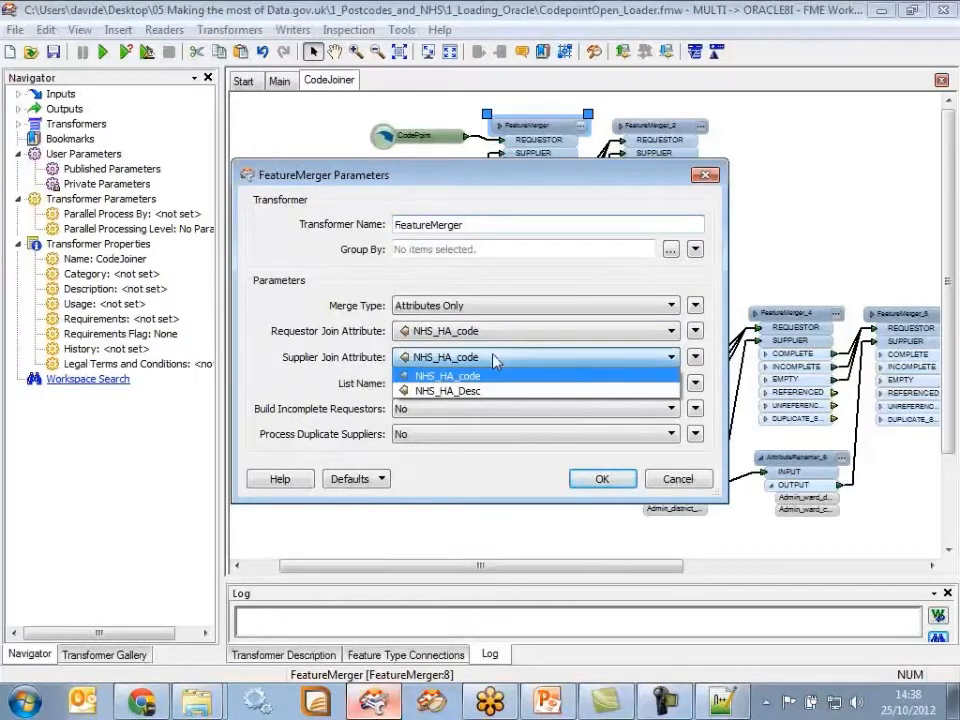
click(500, 362)
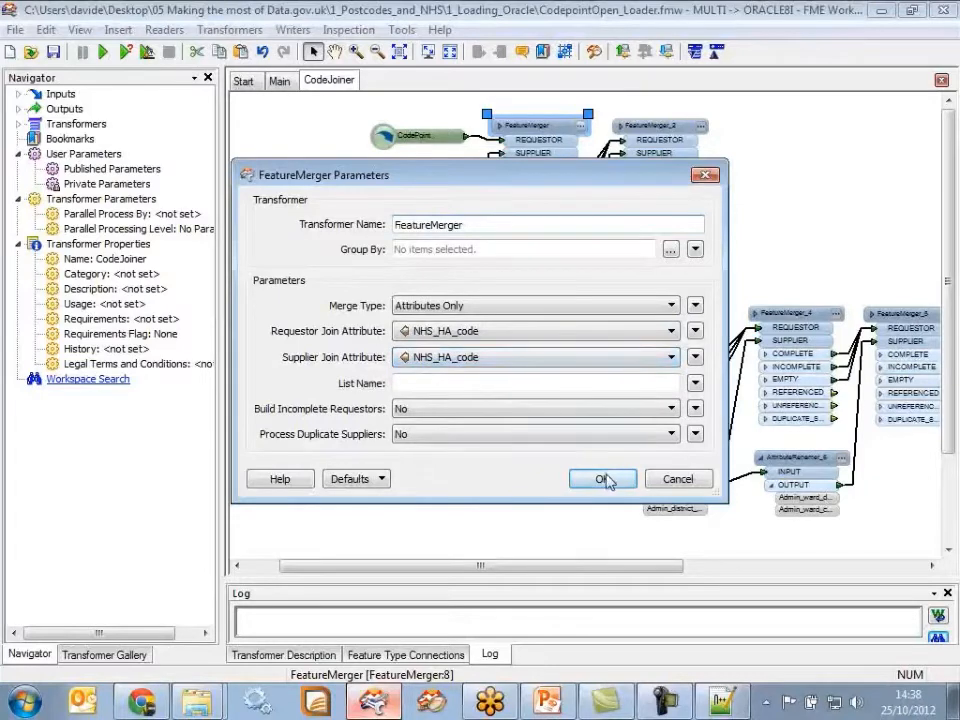
click(650, 478)
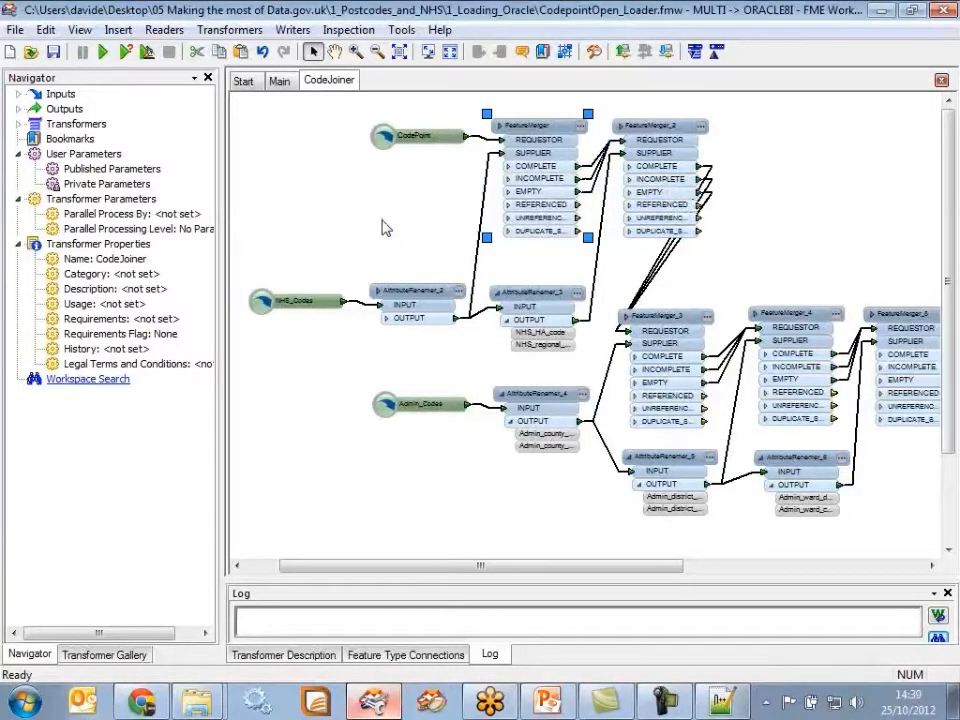
drag(591, 572, 715, 572)
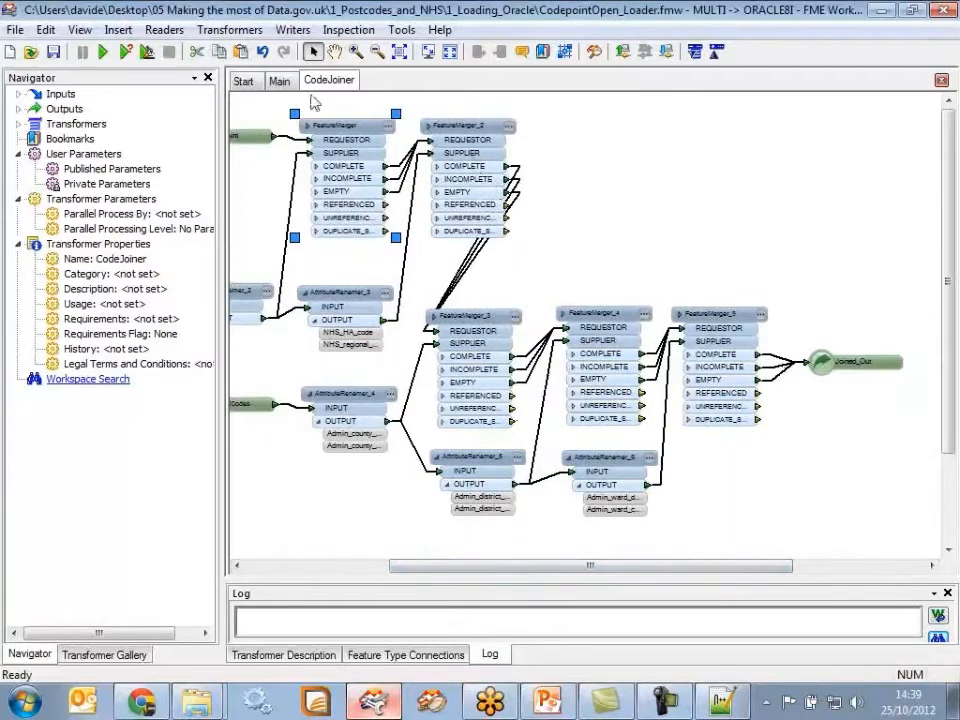
On the main canvas, check CodeJoiner's Joined_Out attributes and review the actions available in the AttributeExpressionRenamer parameters
click(282, 84)
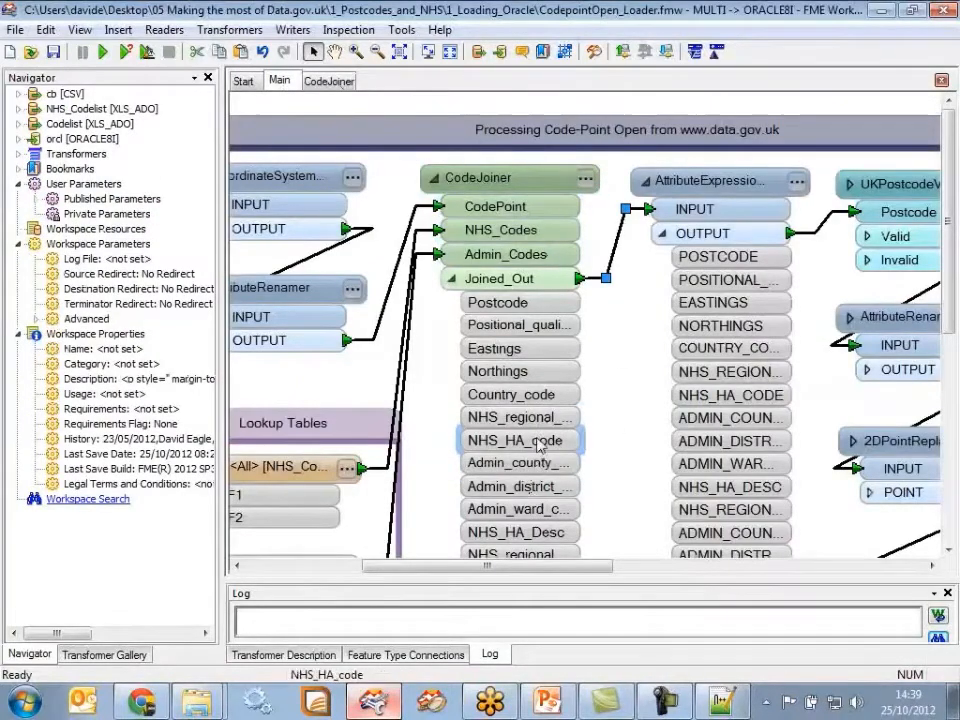
scroll(548, 529, down, 3)
scroll(548, 529, up, 3)
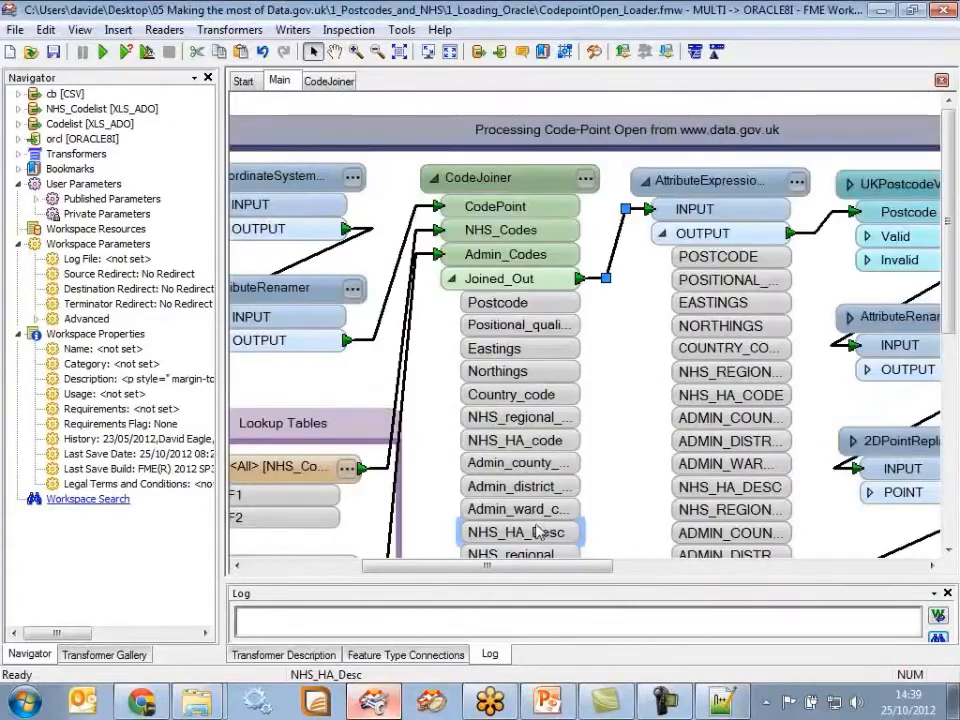
drag(589, 566, 699, 593)
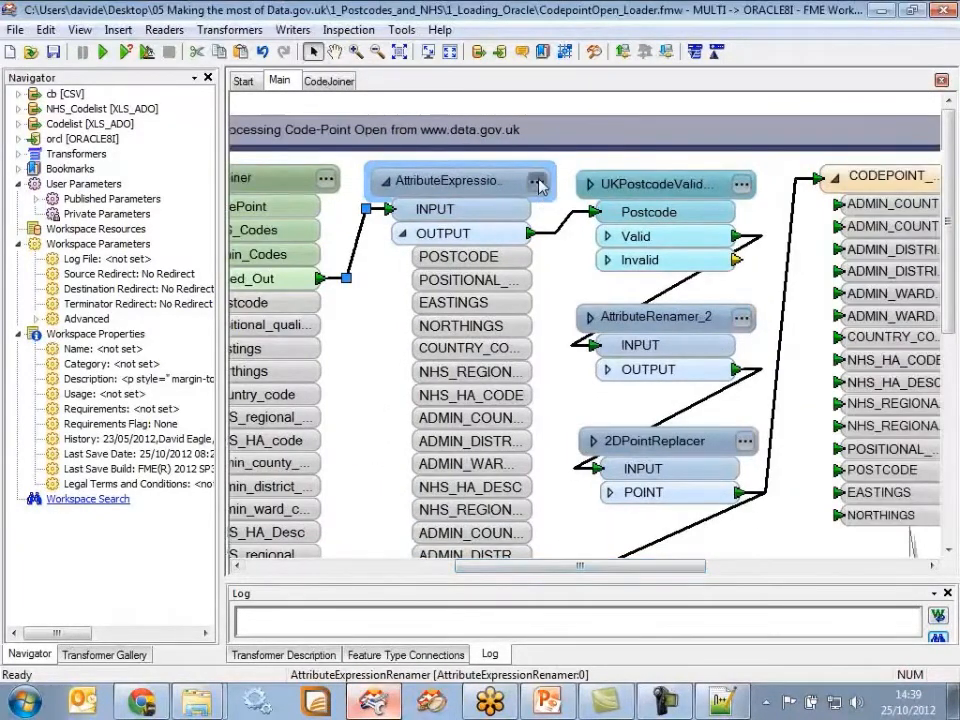
double_click(533, 181)
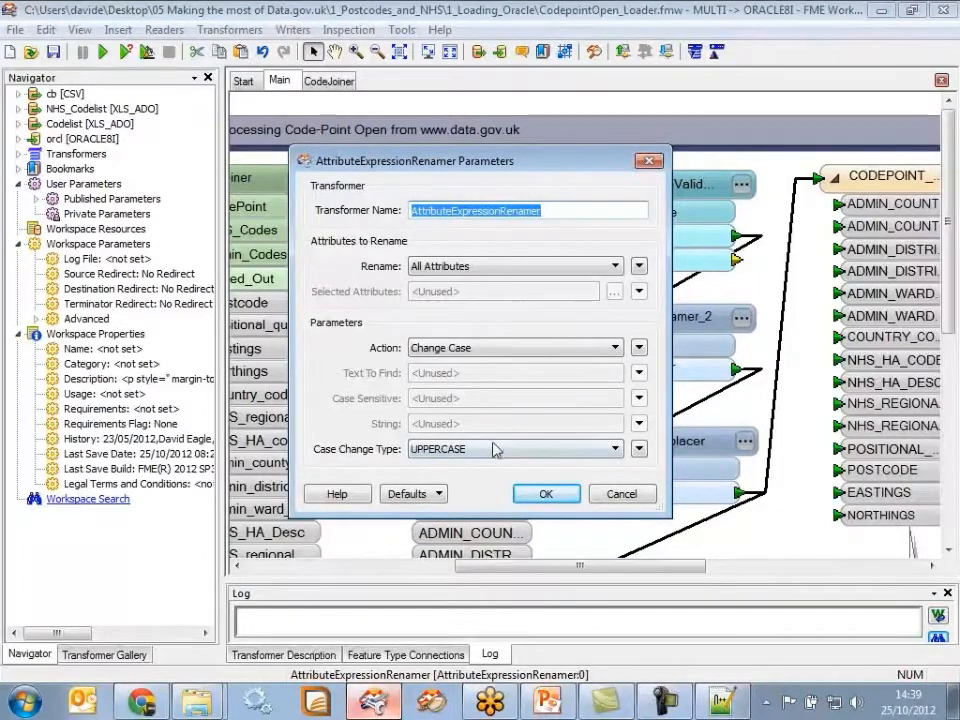
click(516, 349)
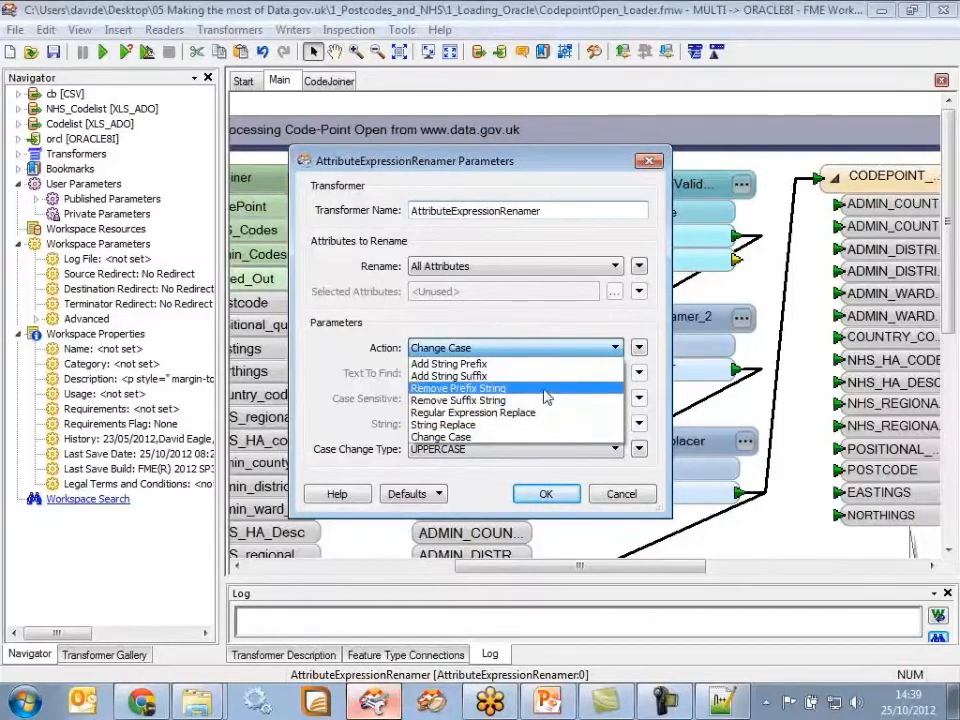
click(615, 494)
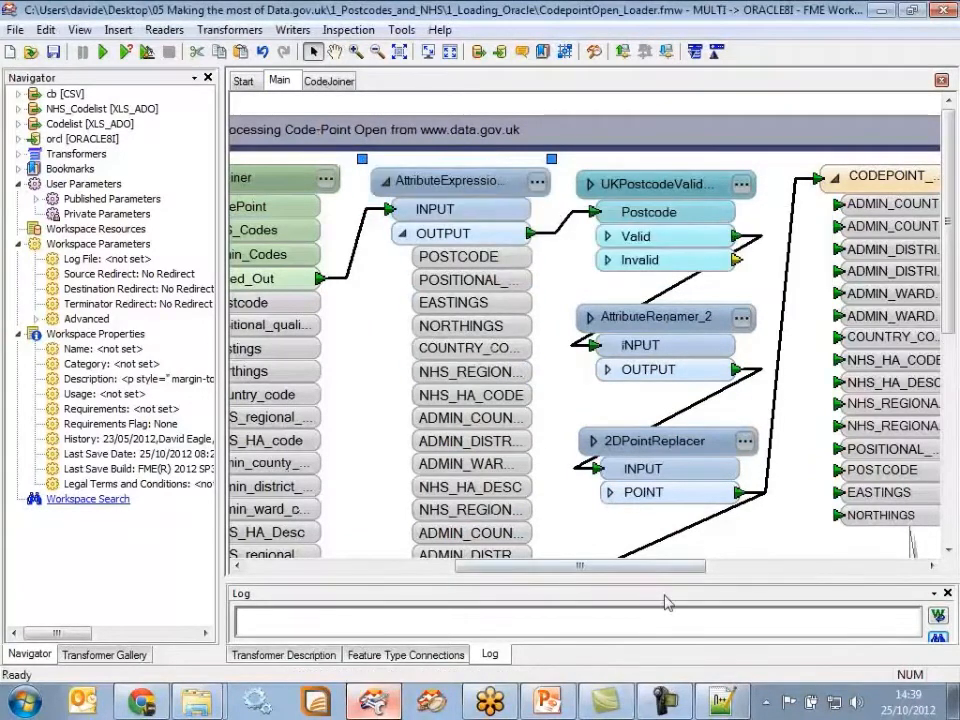
Browse the FME Store Transformers categories in the Transformer Gallery and show the description of that group
drag(671, 574, 693, 575)
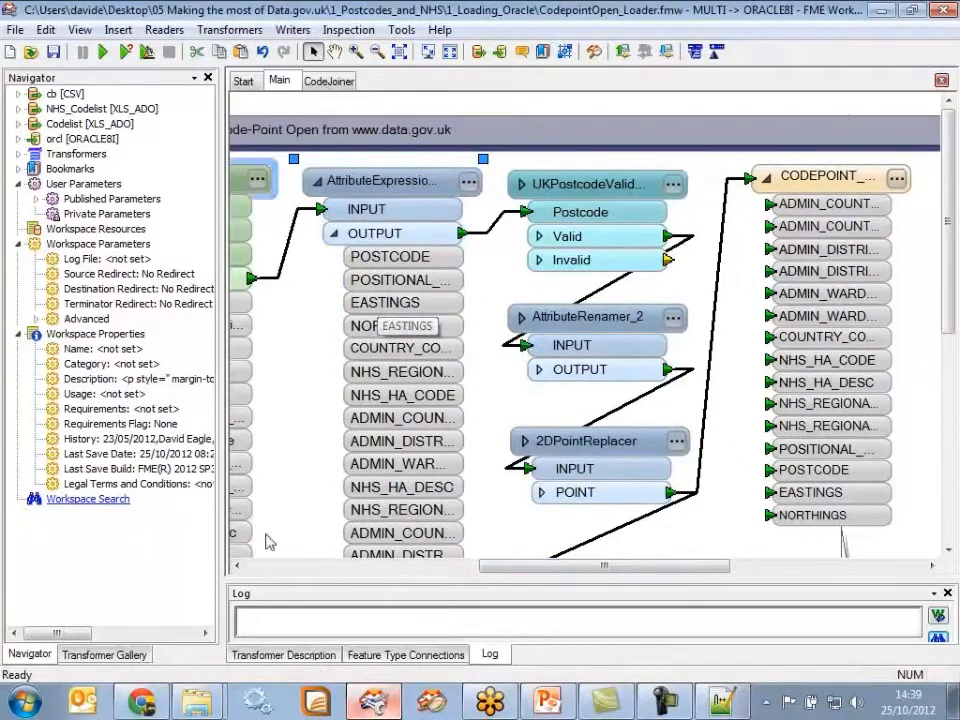
click(128, 657)
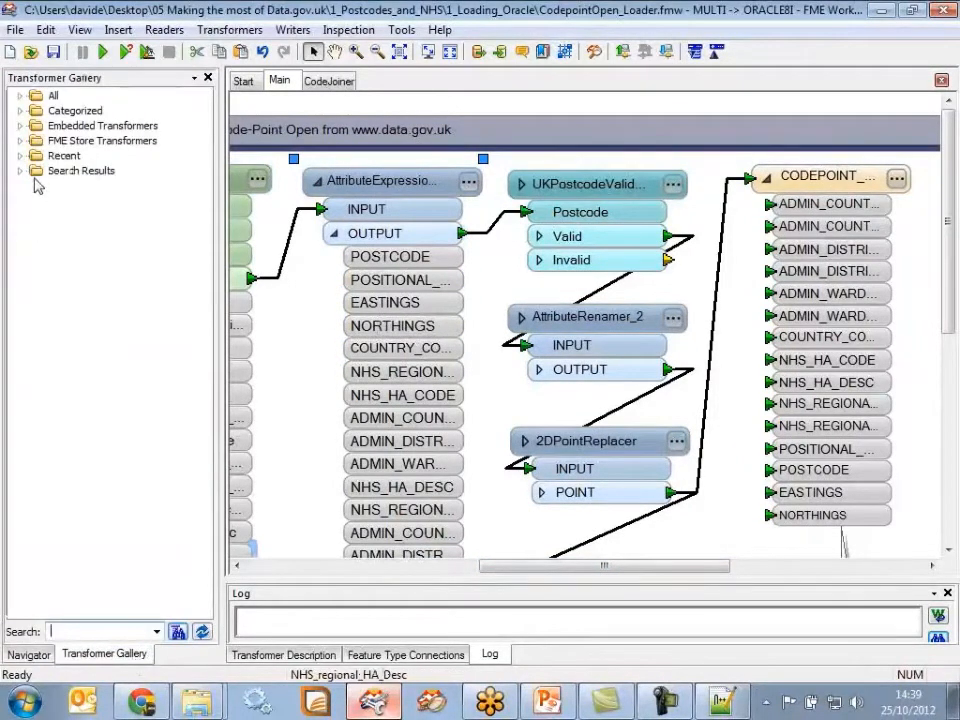
click(21, 142)
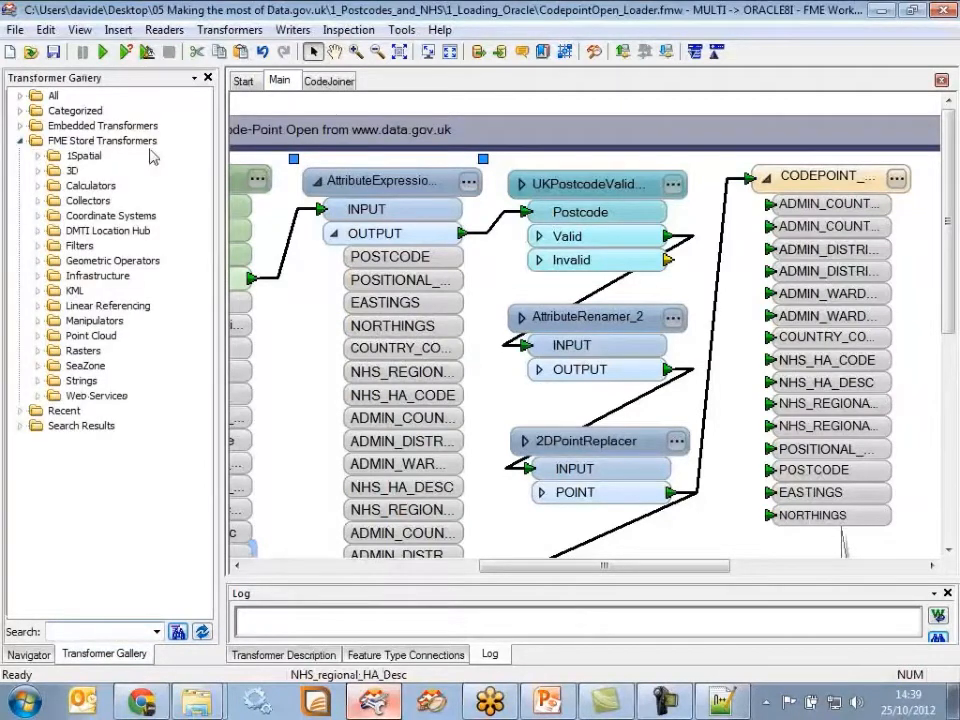
click(99, 141)
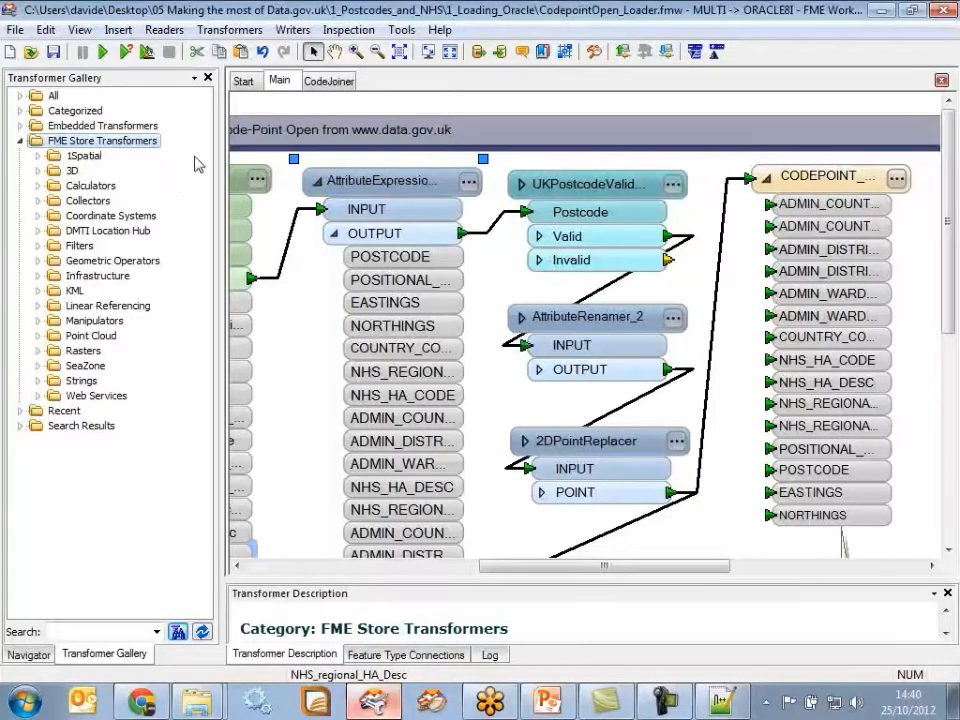
Add SmartCleaner from the FME Store's Geometric Operators, place it below AttributeExpressionRenamer with its output attributes collapsed, and remove the connection between them
click(37, 260)
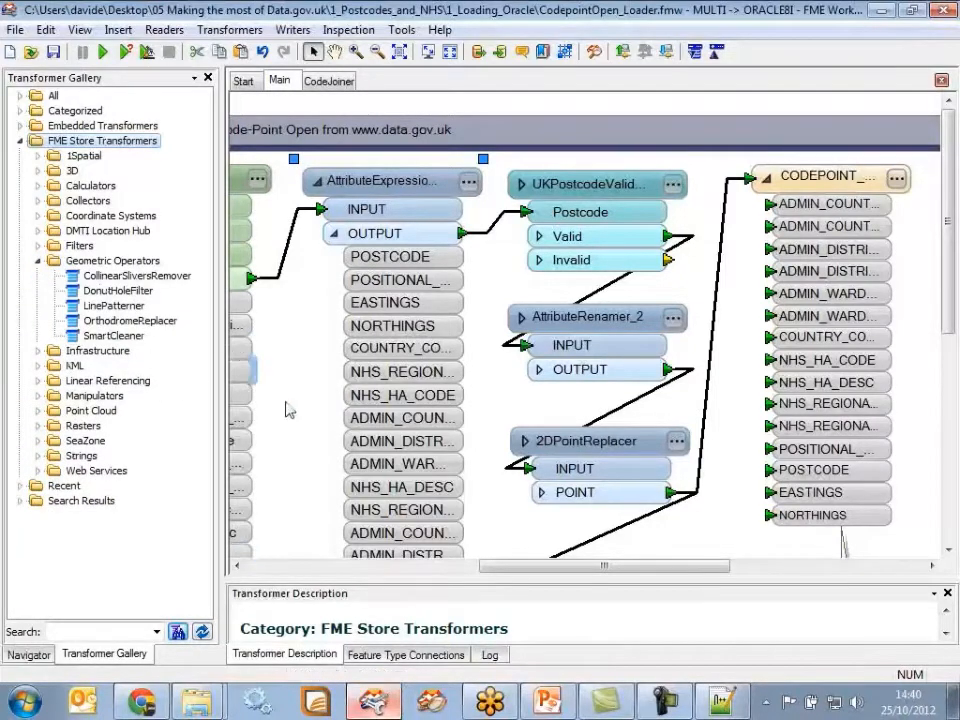
double_click(108, 337)
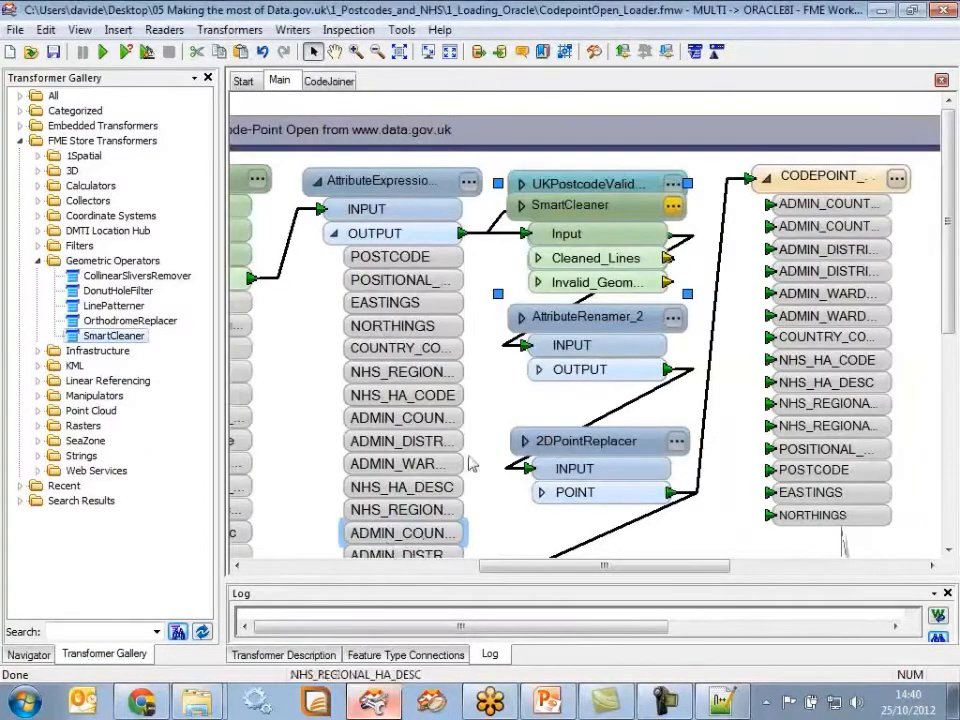
drag(580, 213, 365, 391)
click(335, 234)
click(375, 352)
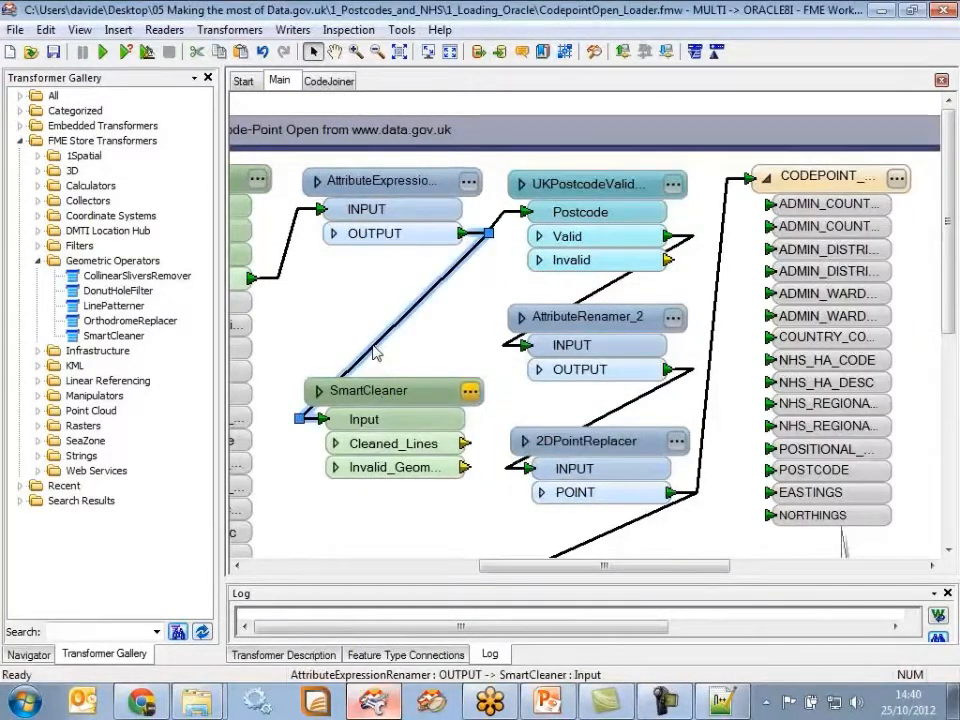
key(Delete)
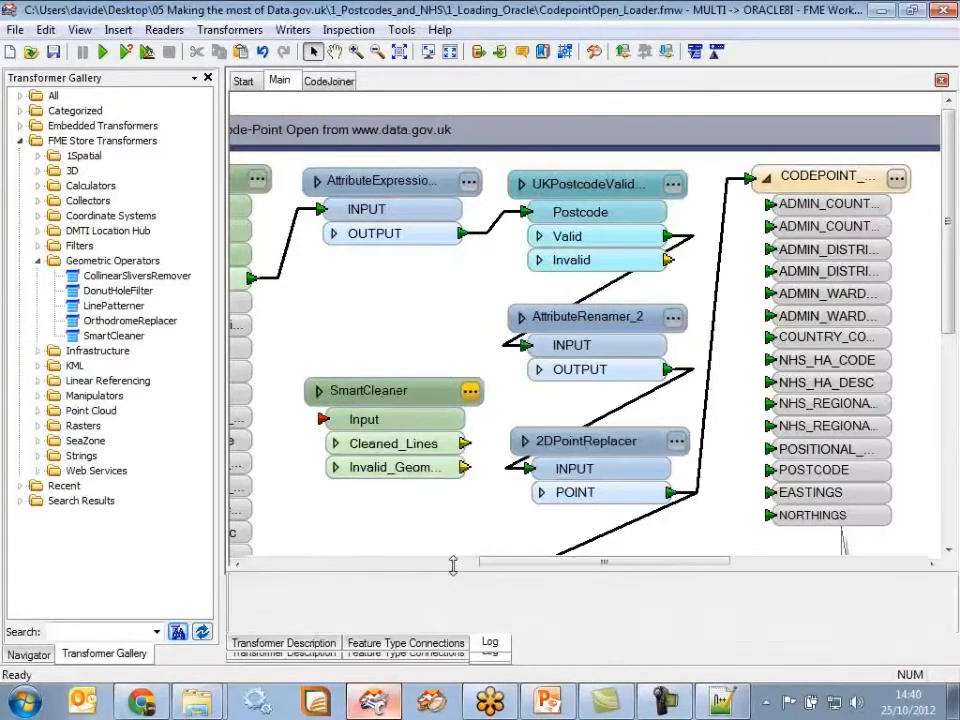
Read SmartCleaner's description in an enlarged description area and delete the transformer from the canvas
drag(450, 592, 456, 435)
click(321, 655)
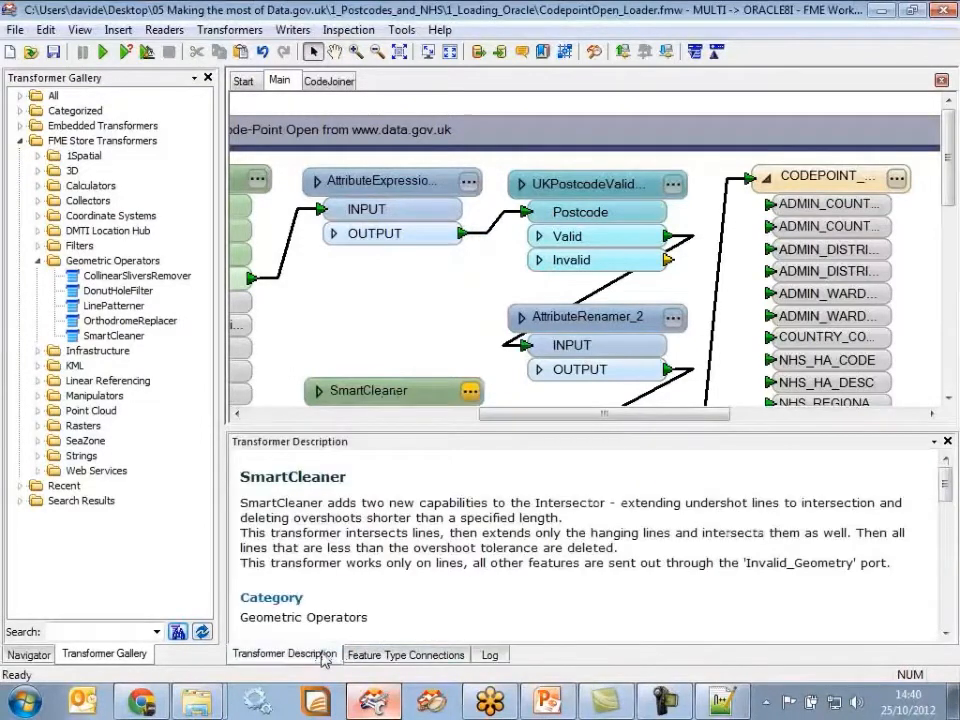
click(366, 391)
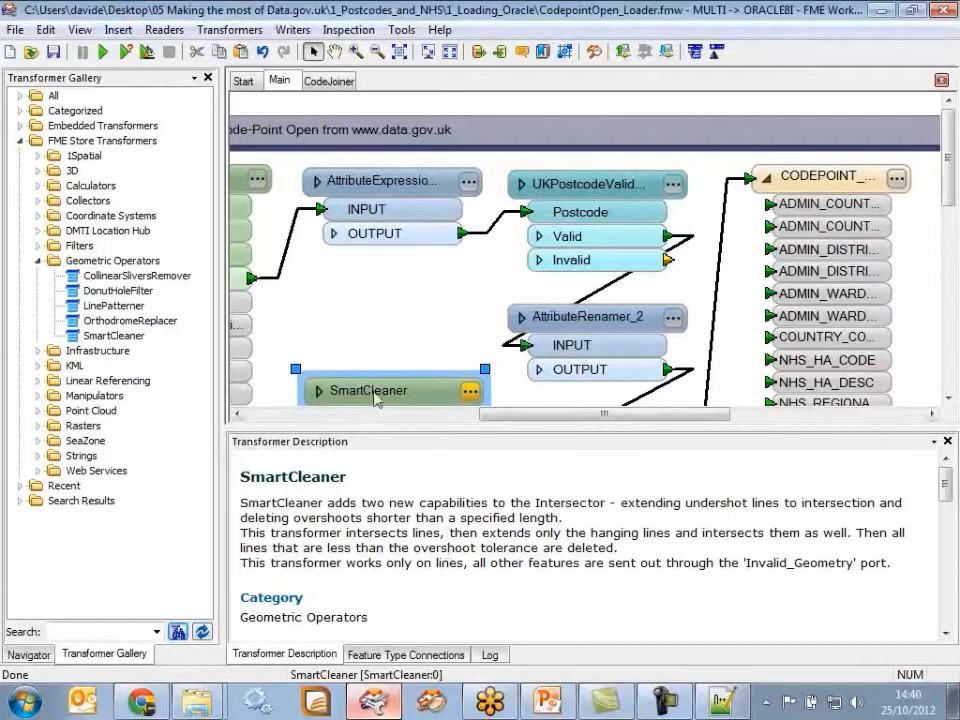
drag(369, 400, 369, 322)
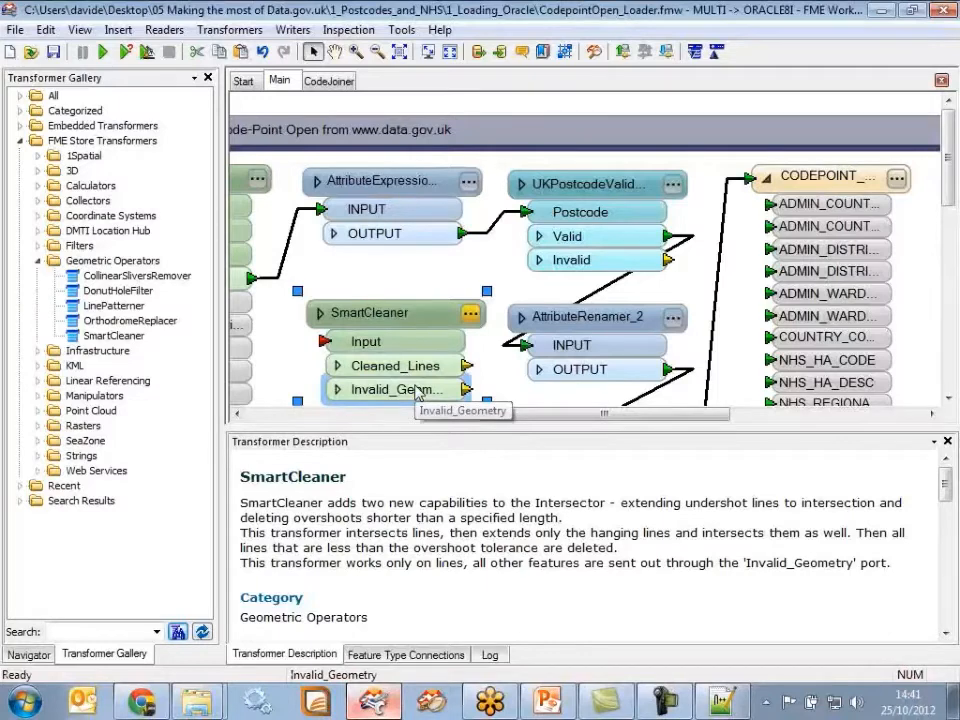
key(Delete)
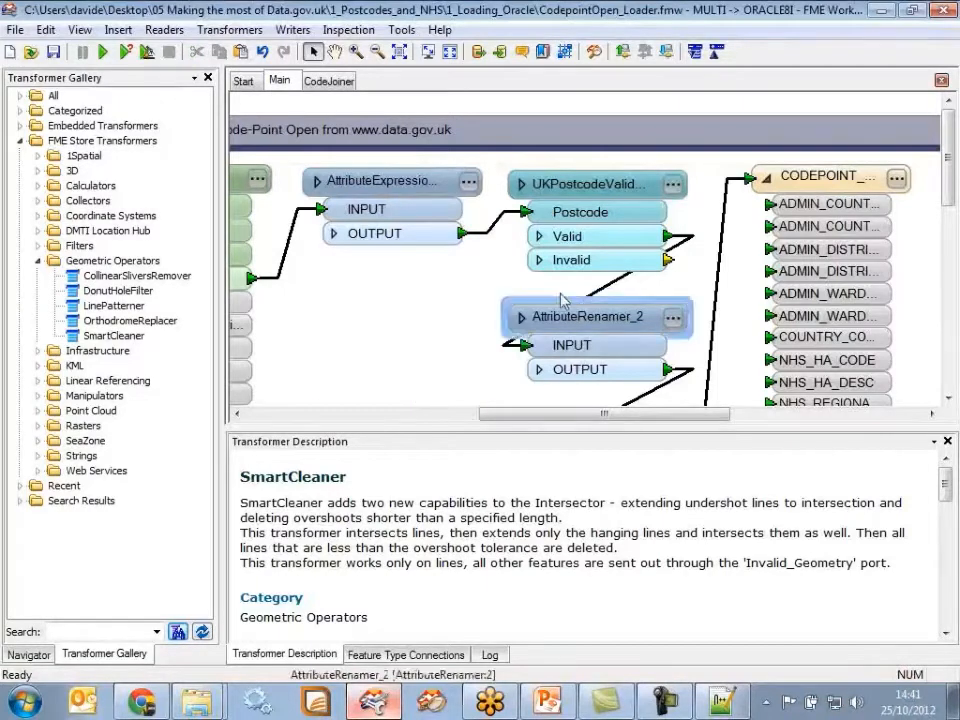
Show the description of UKPostcodeValidator from the 1Spatial category of the FME Store transformers
click(38, 156)
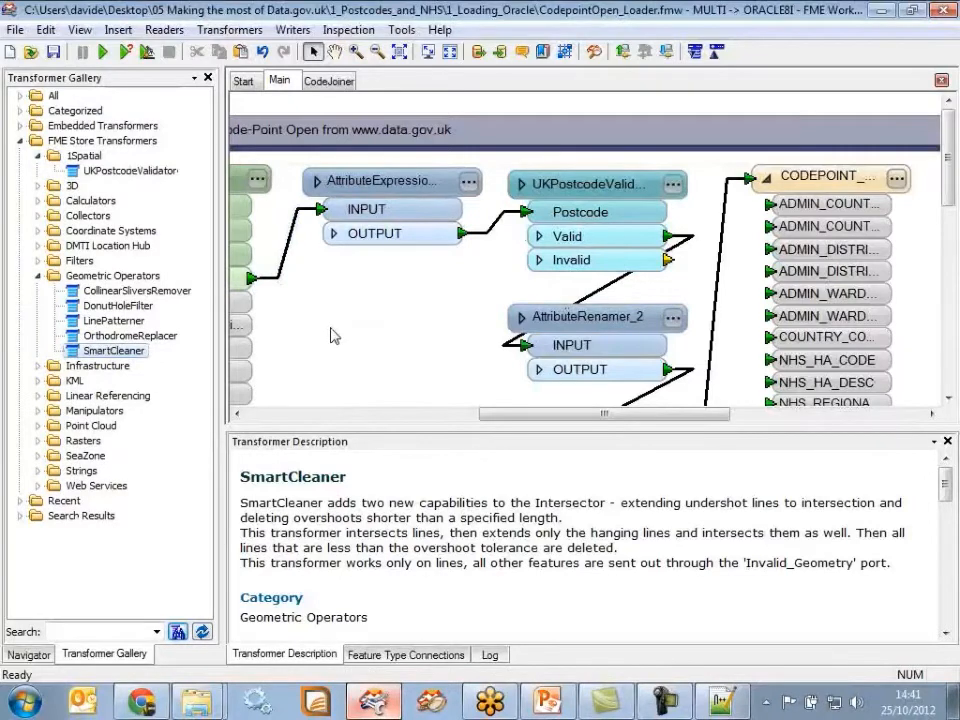
click(131, 171)
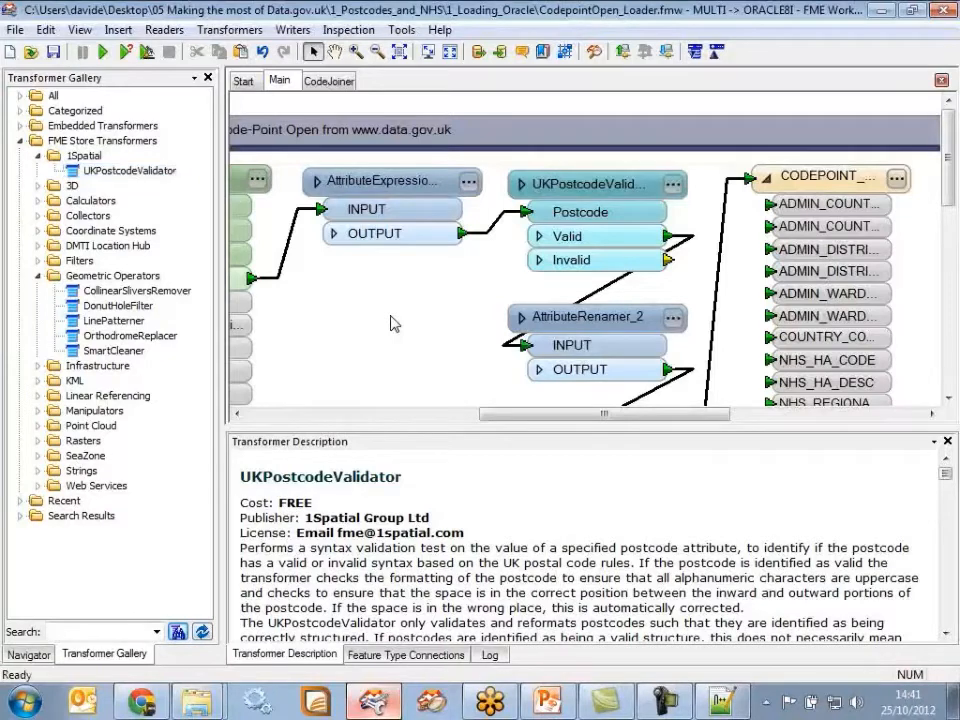
Quick-add another UKPostcodeValidator by searching for "uk", place it below AttributeExpressionRenamer, and delete it again
text(uk)
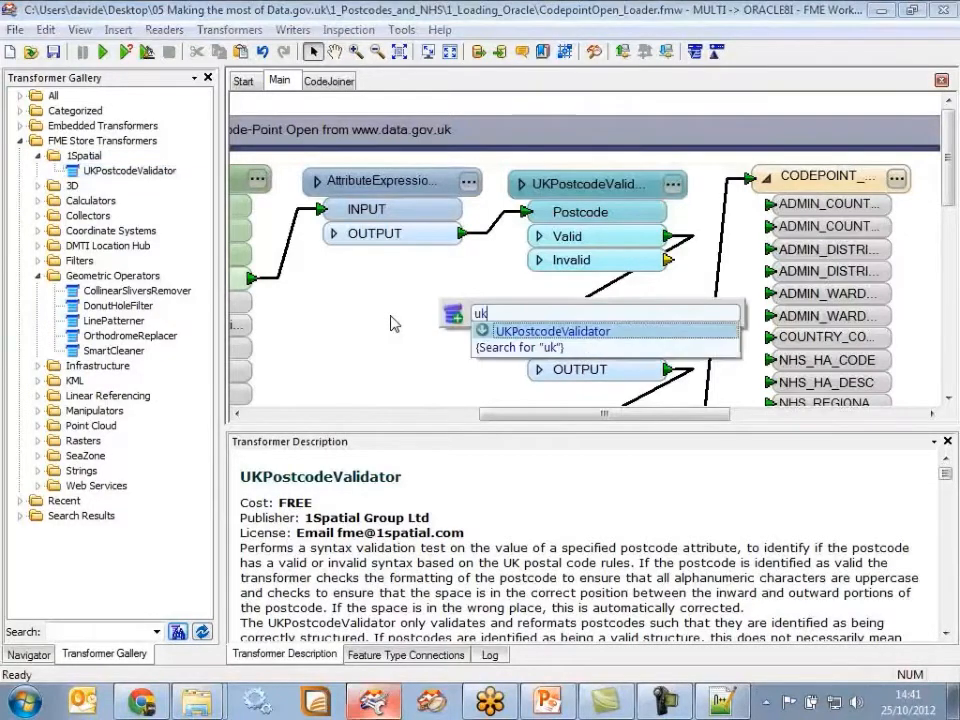
click(554, 333)
double_click(554, 333)
drag(477, 193, 391, 309)
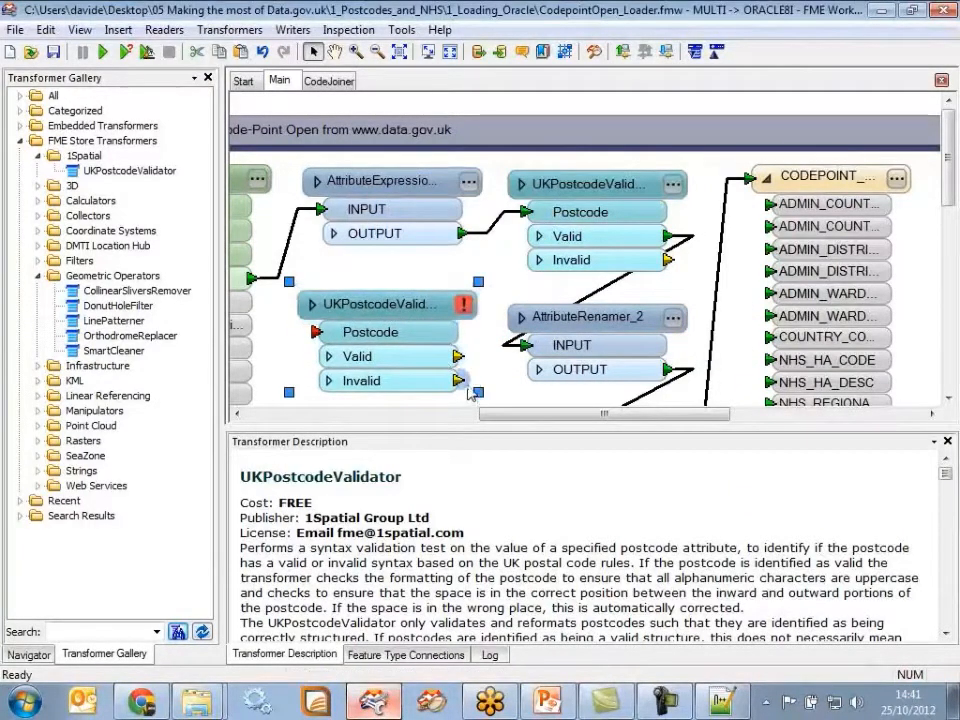
click(397, 320)
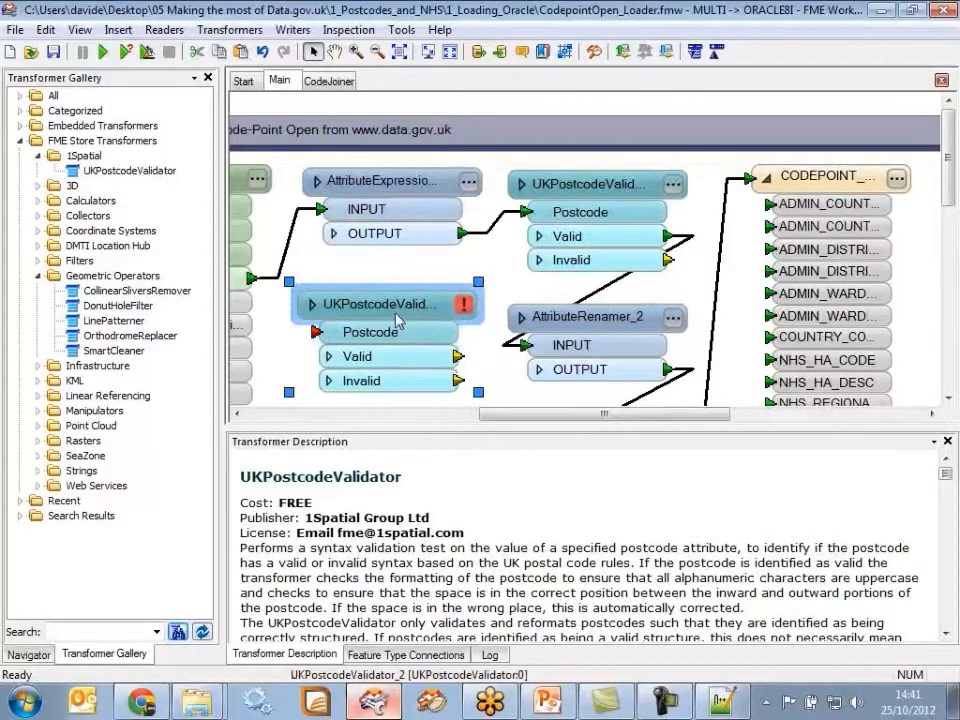
key(Delete)
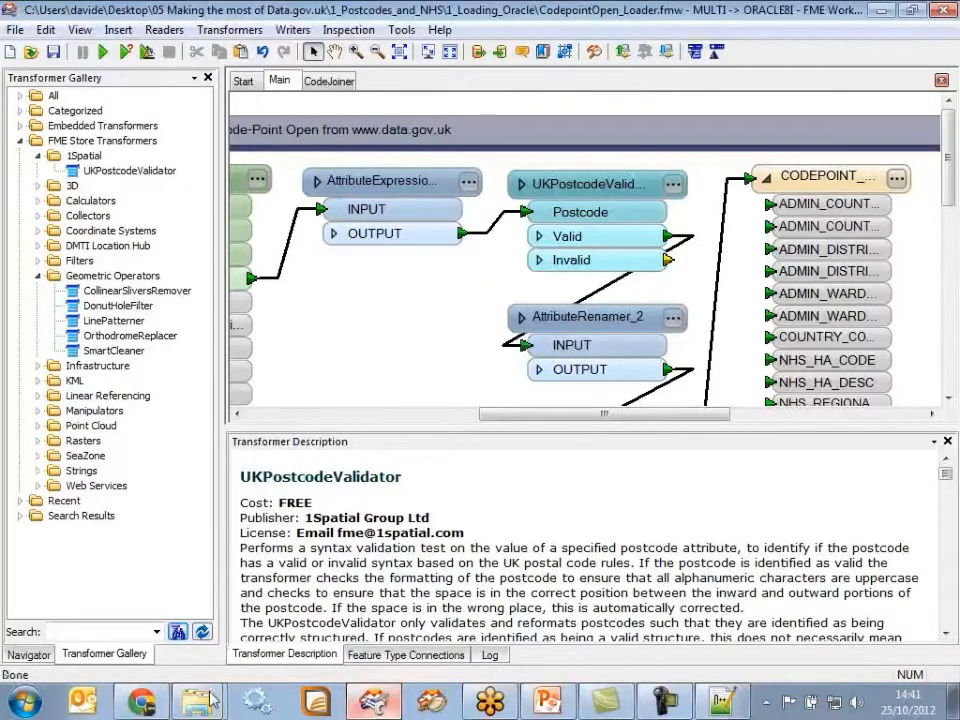
Switch to Chrome, go back to 1Spatial's FME Desktop and Server page, and examine its UKPostcodeValidator section
click(158, 708)
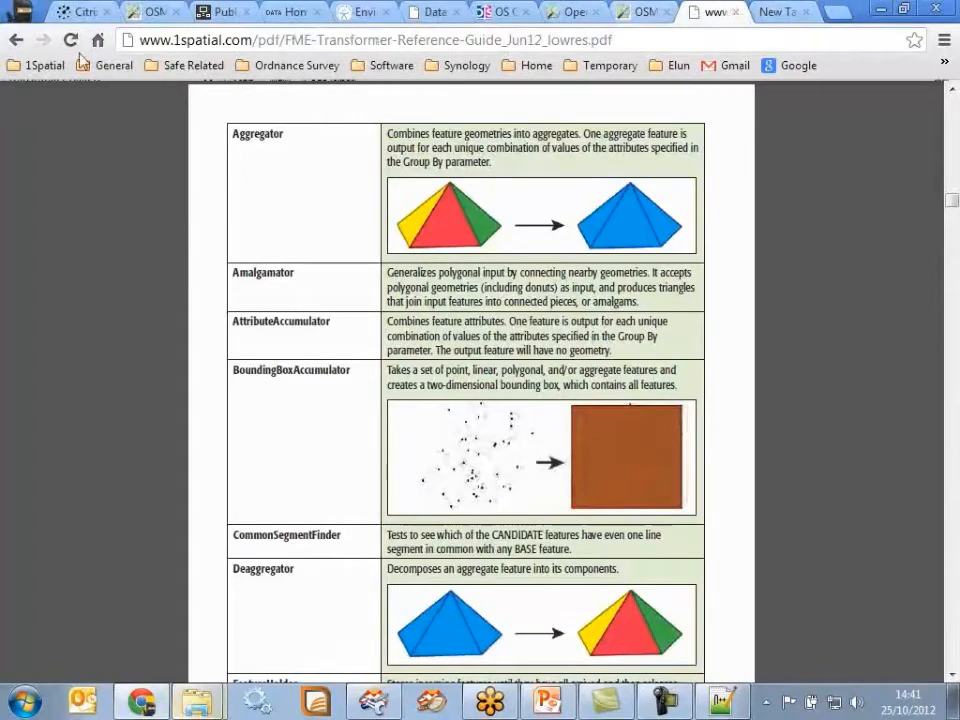
click(17, 41)
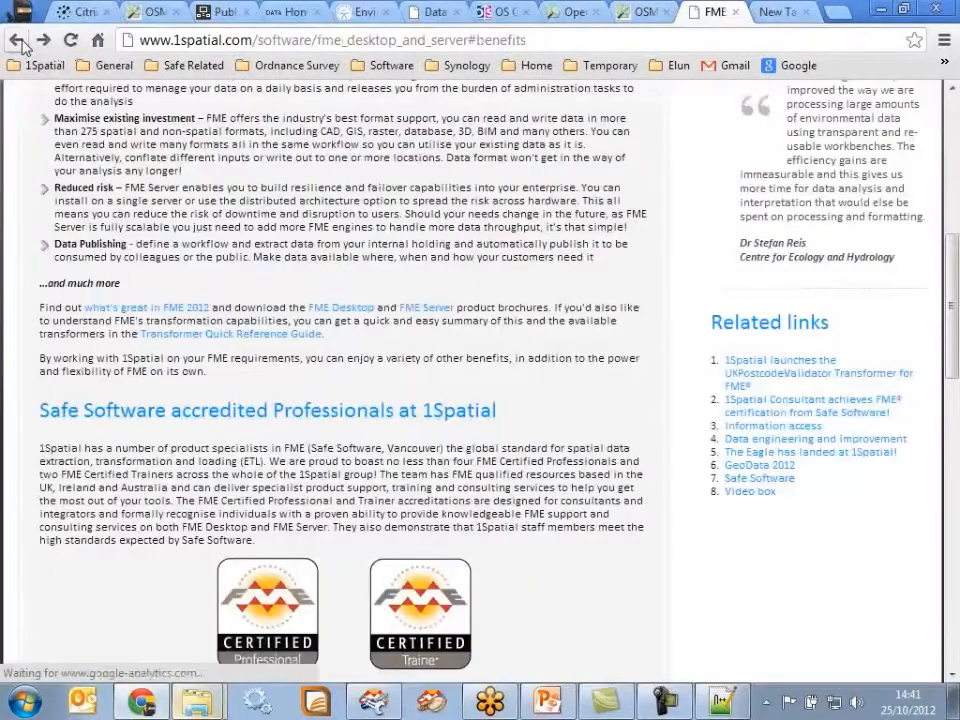
click(20, 42)
scroll(257, 428, down, 3)
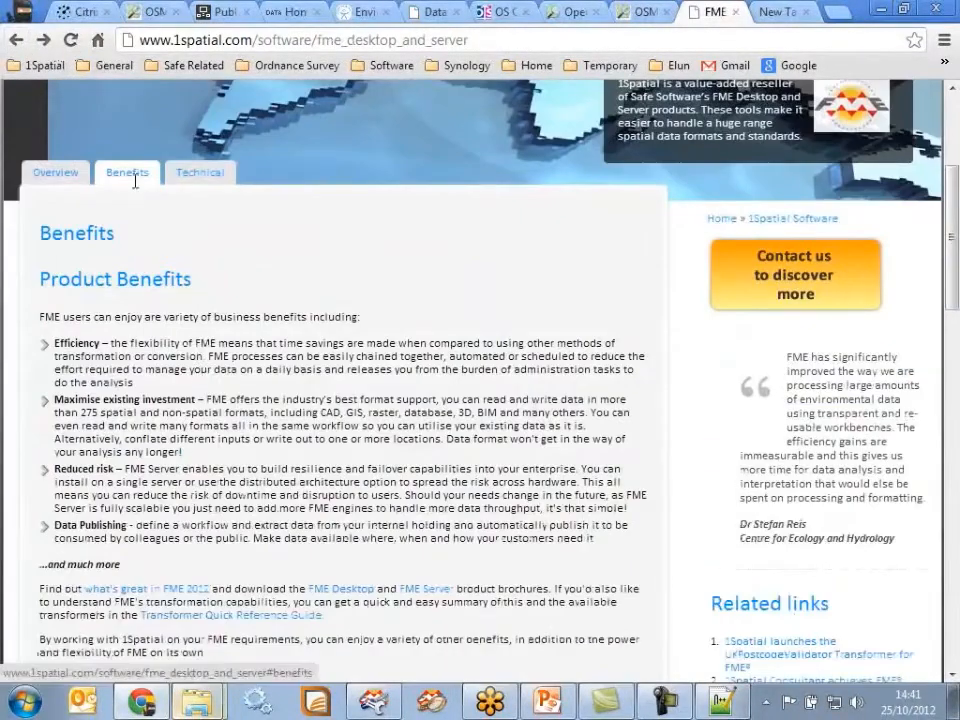
scroll(234, 400, down, 12)
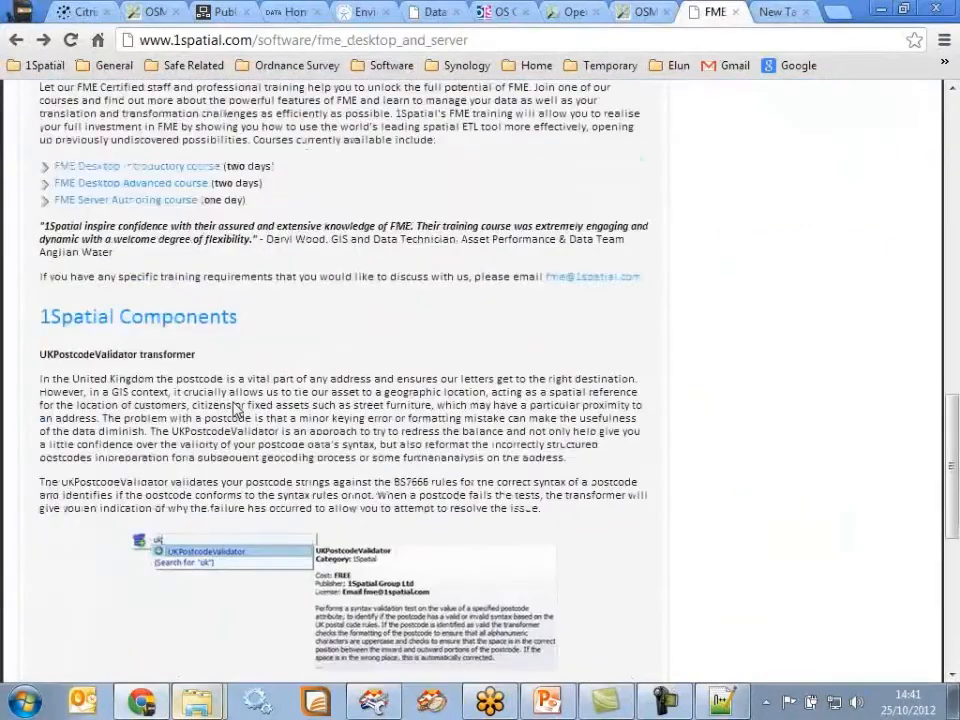
scroll(235, 402, up, 1)
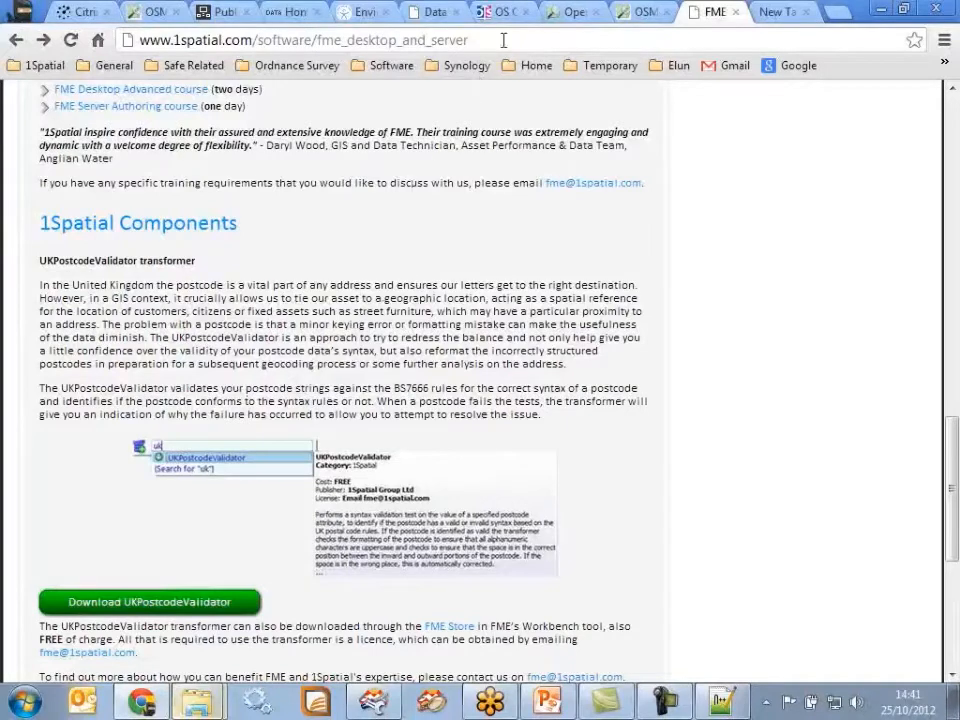
click(378, 40)
text(www.s)
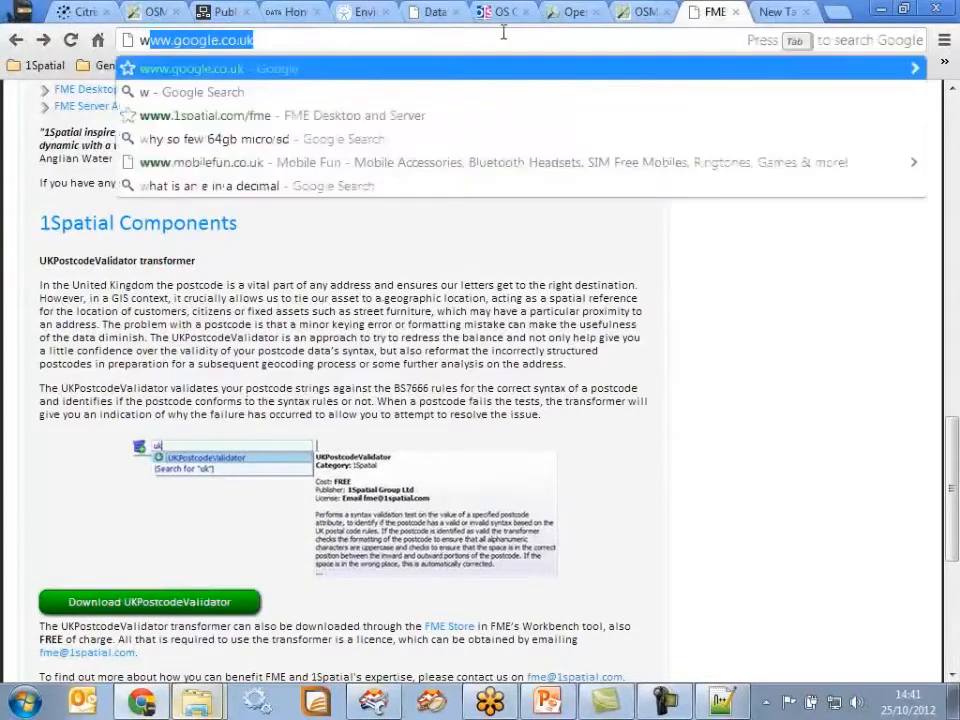
text(afe)
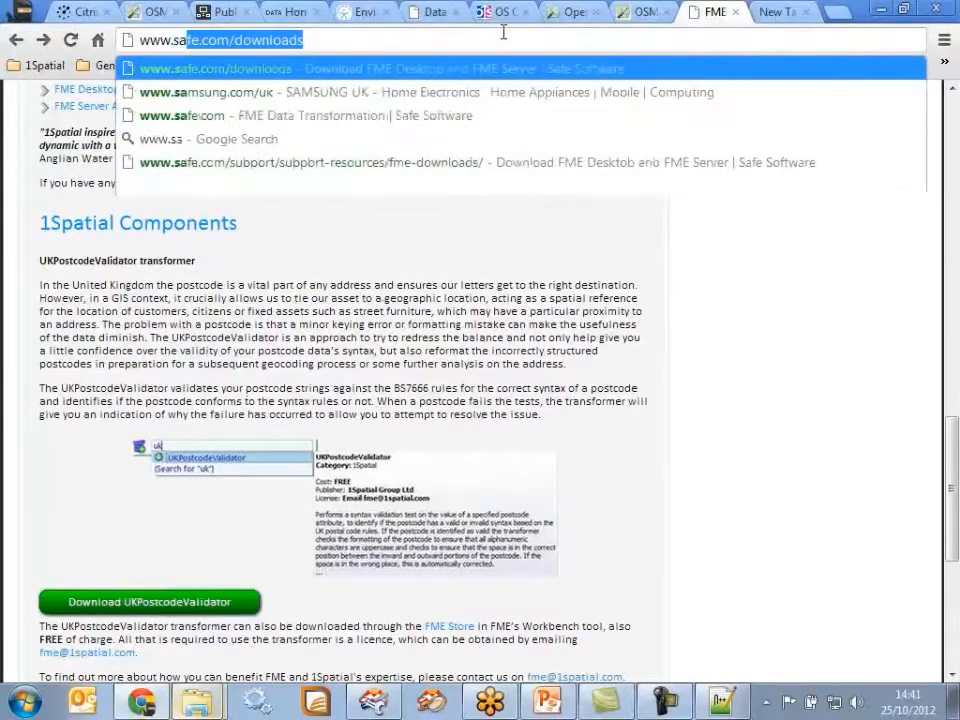
text(.com/downlo)
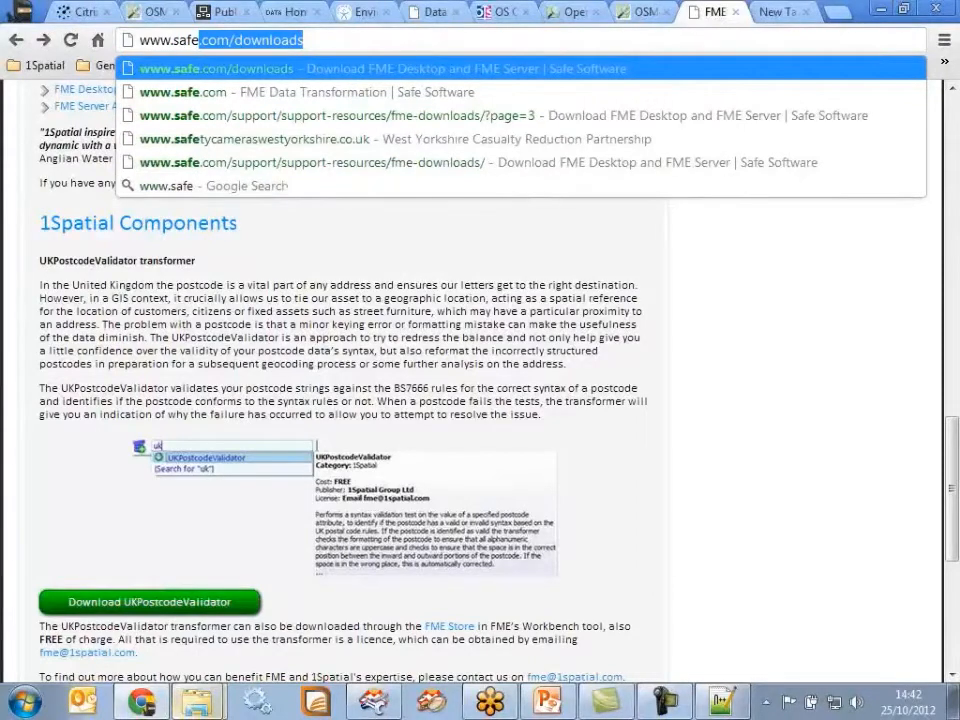
key(BackSpace)
key(BackSpace)
key(BackSpace)
key(BackSpace)
key(BackSpace)
key(BackSpace)
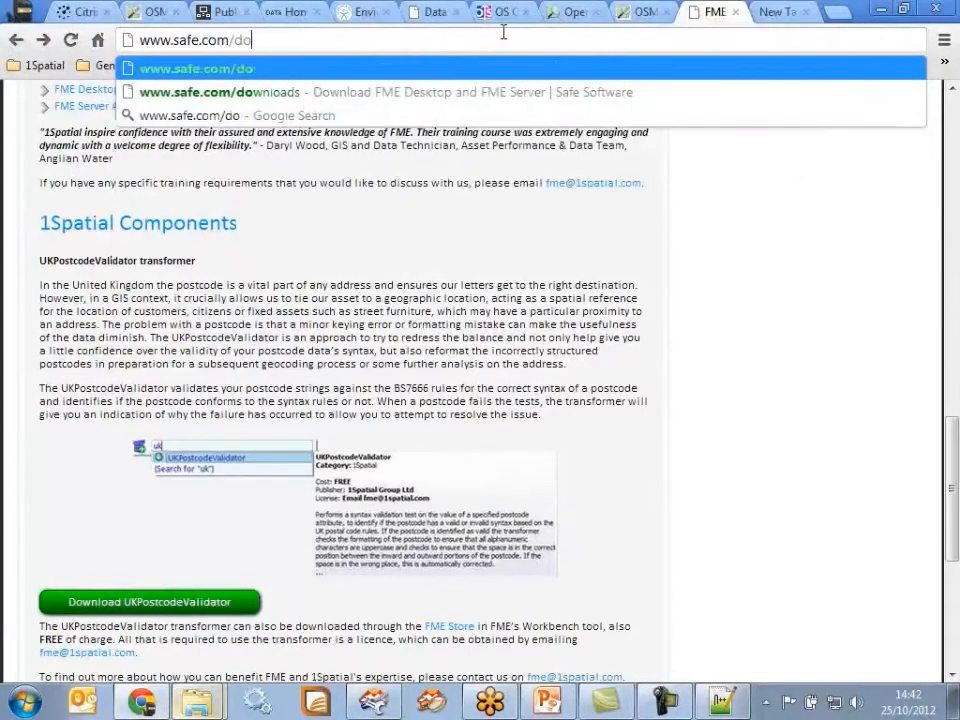
text(fme-store)
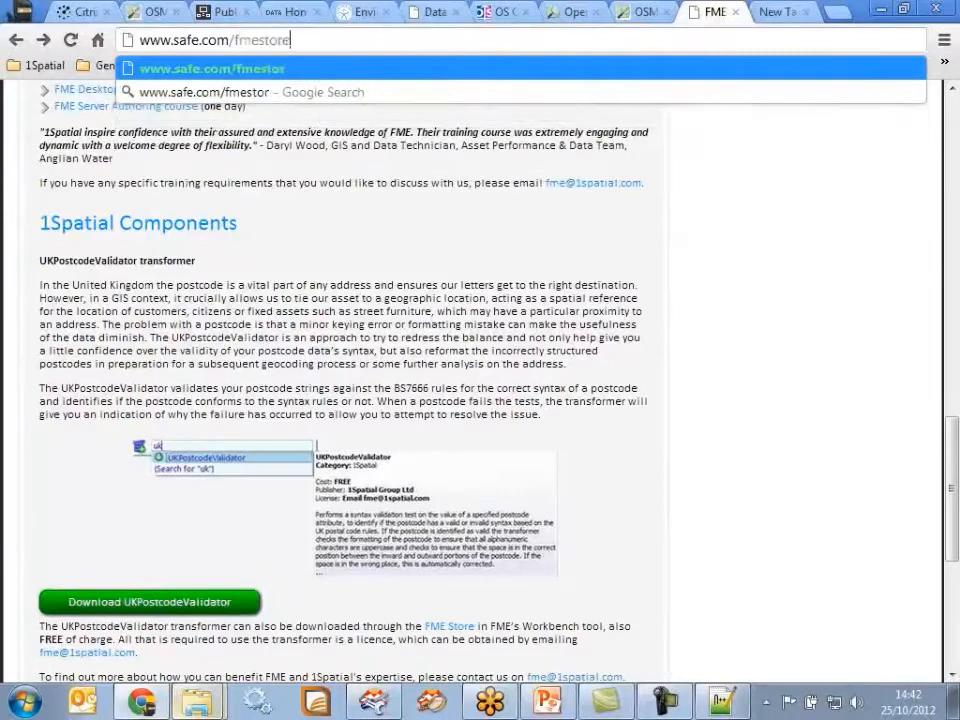
key(Return)
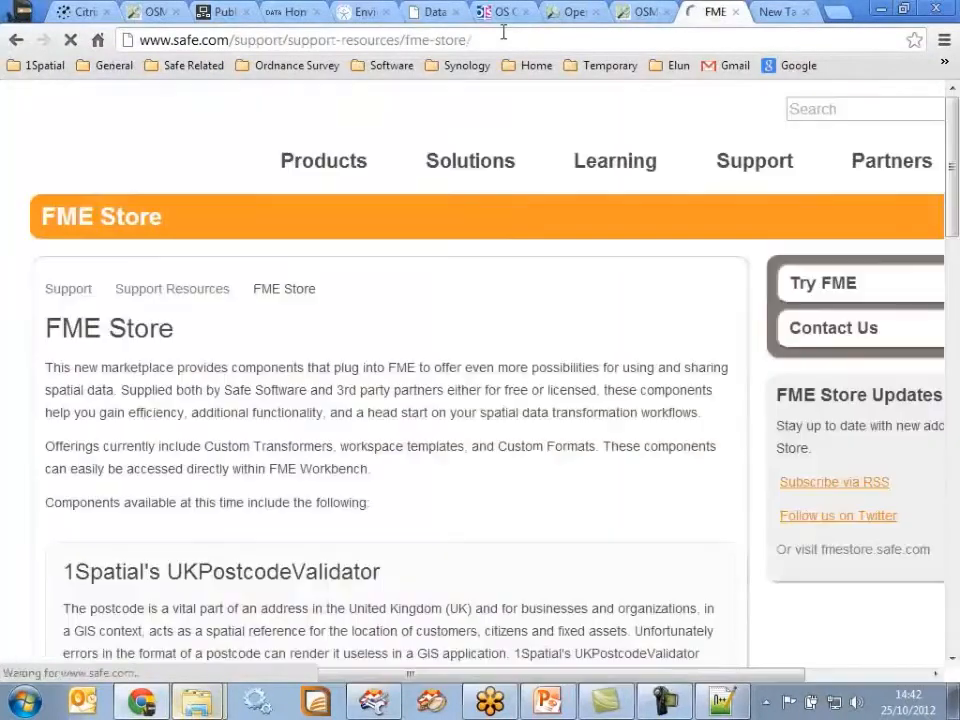
Examine the components offered on the FME Store page, from UKPostcodeValidator down to SeaZone VorfTransformer
scroll(279, 321, down, 3)
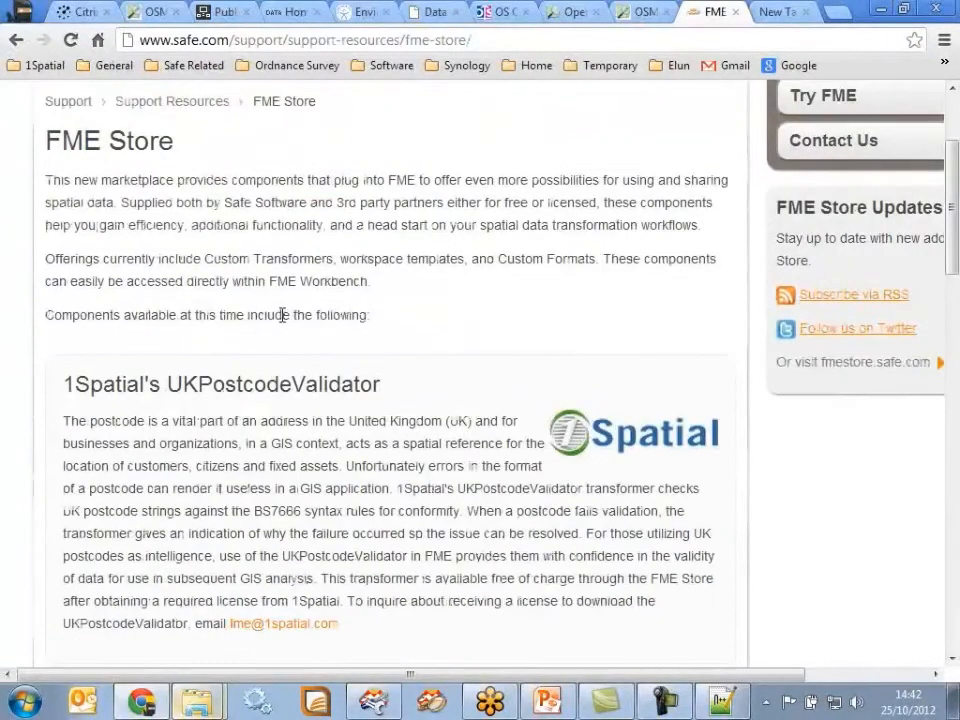
scroll(430, 252, down, 2)
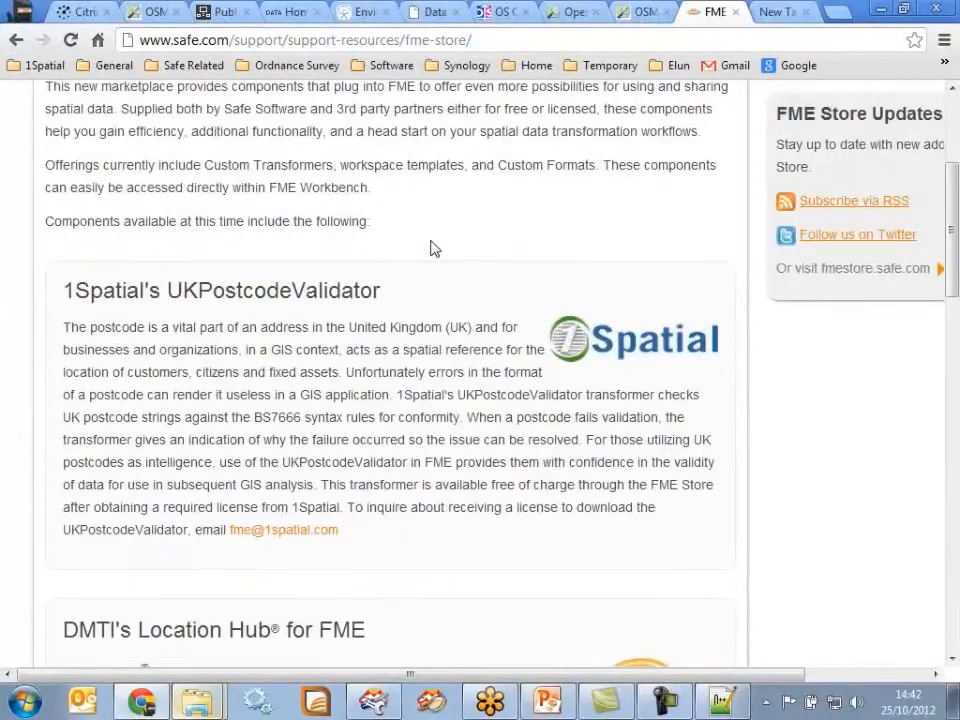
scroll(431, 243, down, 4)
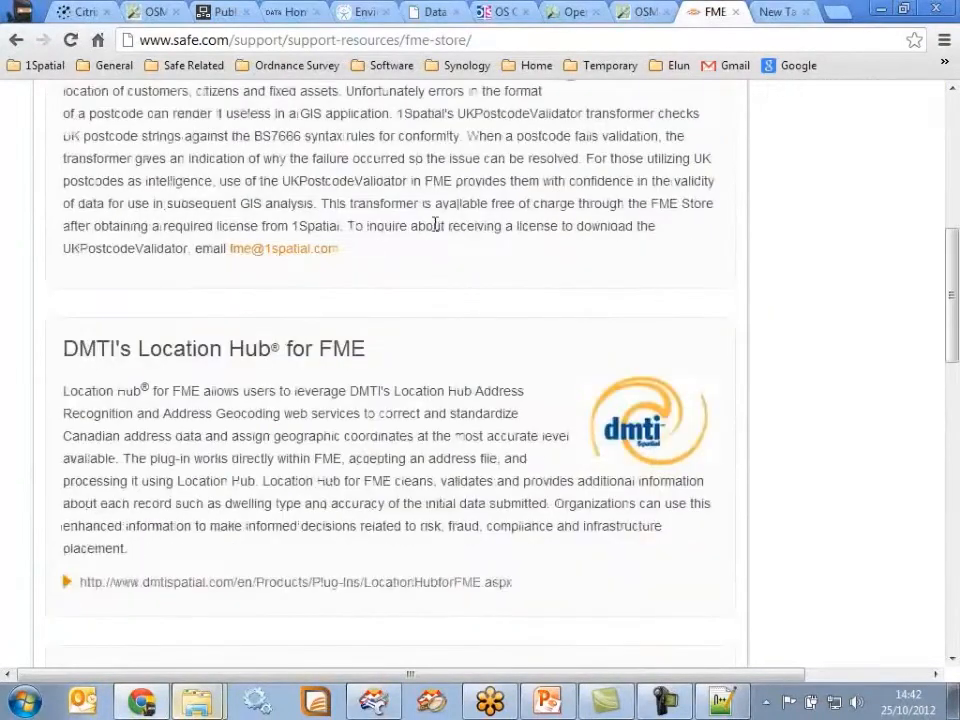
scroll(433, 237, down, 2)
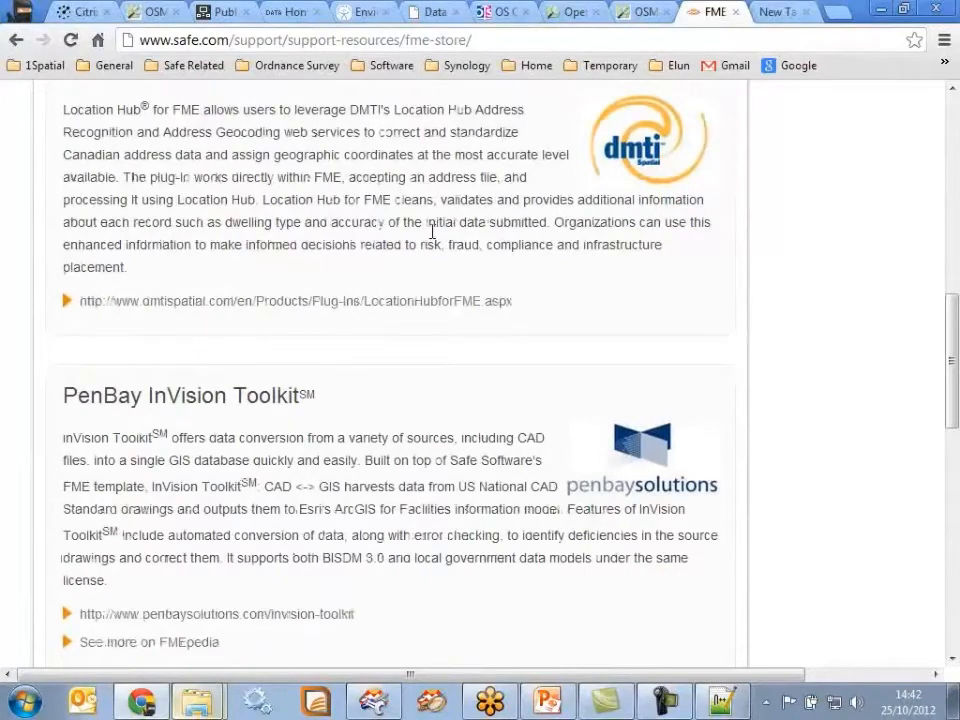
scroll(434, 234, down, 4)
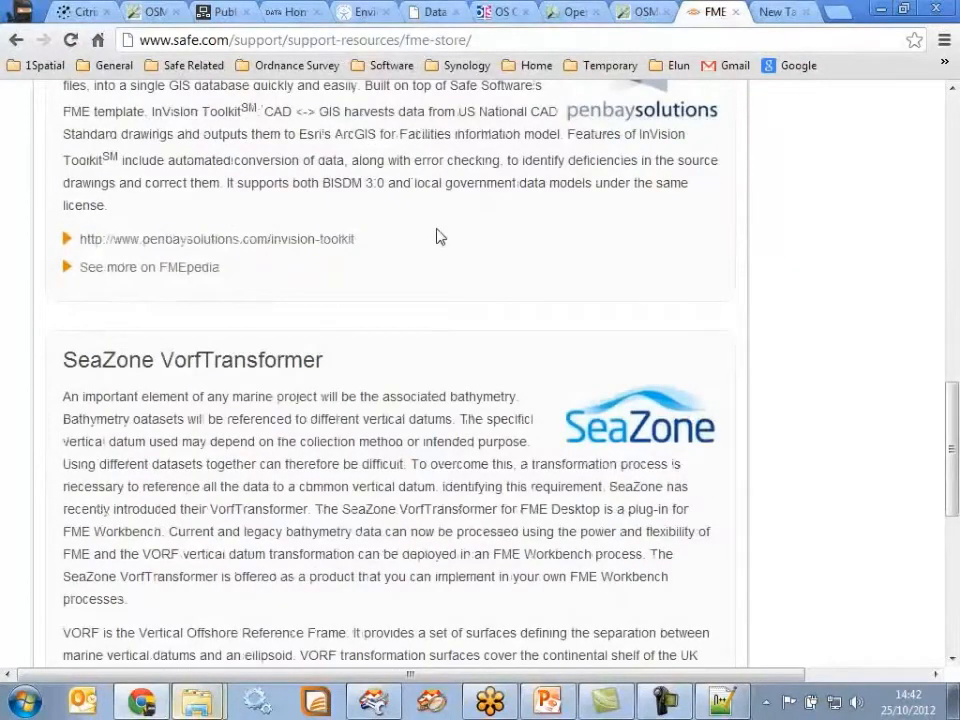
scroll(440, 236, down, 1)
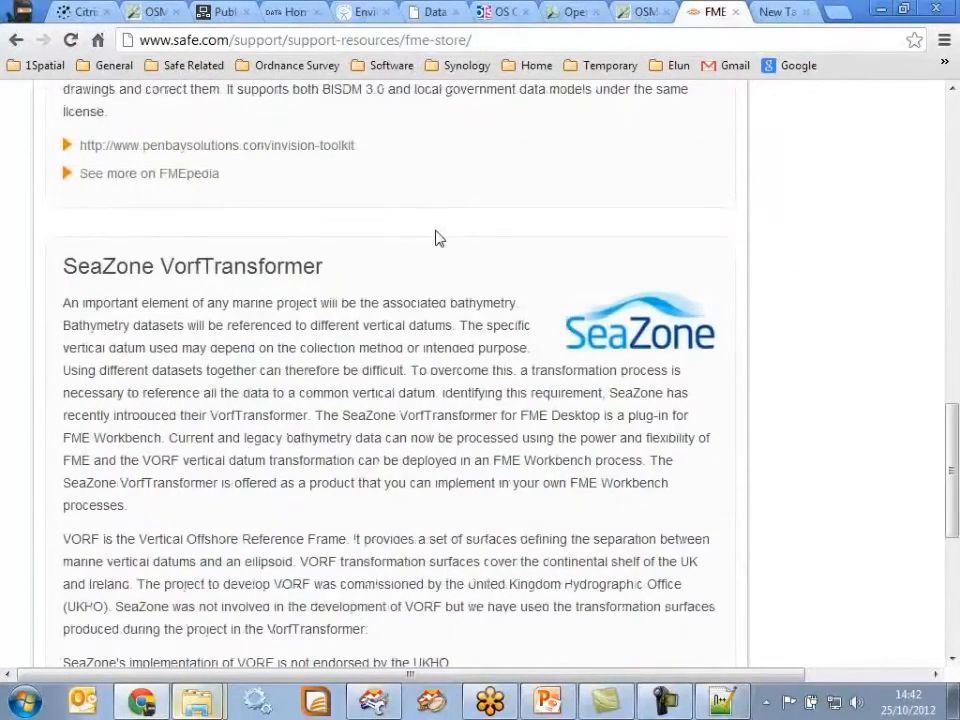
scroll(436, 237, down, 3)
scroll(432, 250, up, 10)
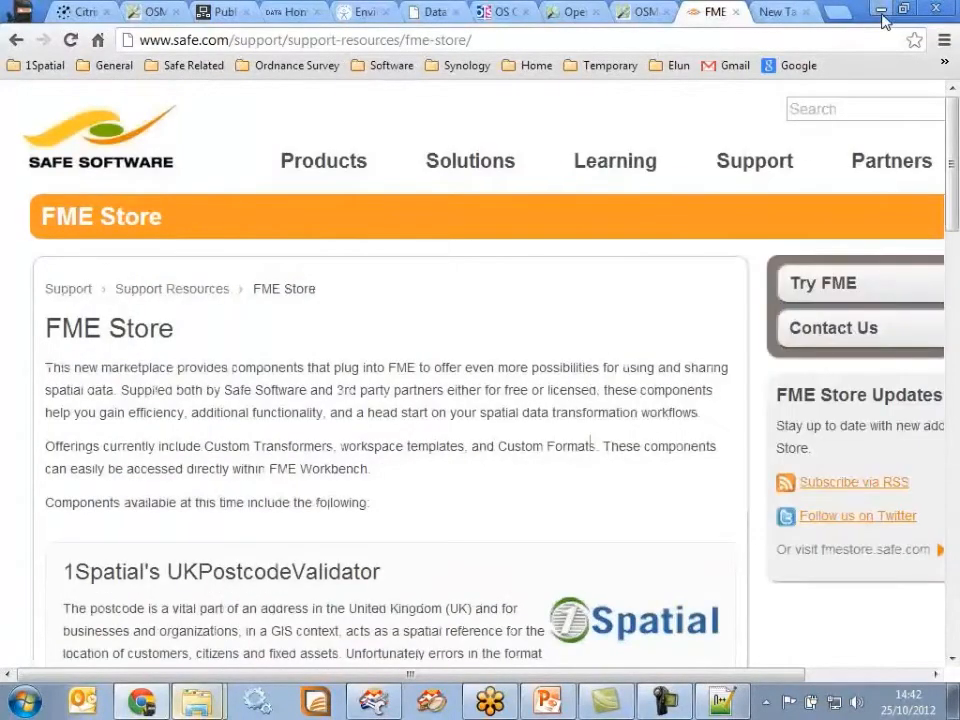
Switch back to FME Workbench, enlarge the canvas, and choose POSTCODE as the UKPostcodeValidator's postcode field to validate
click(879, 10)
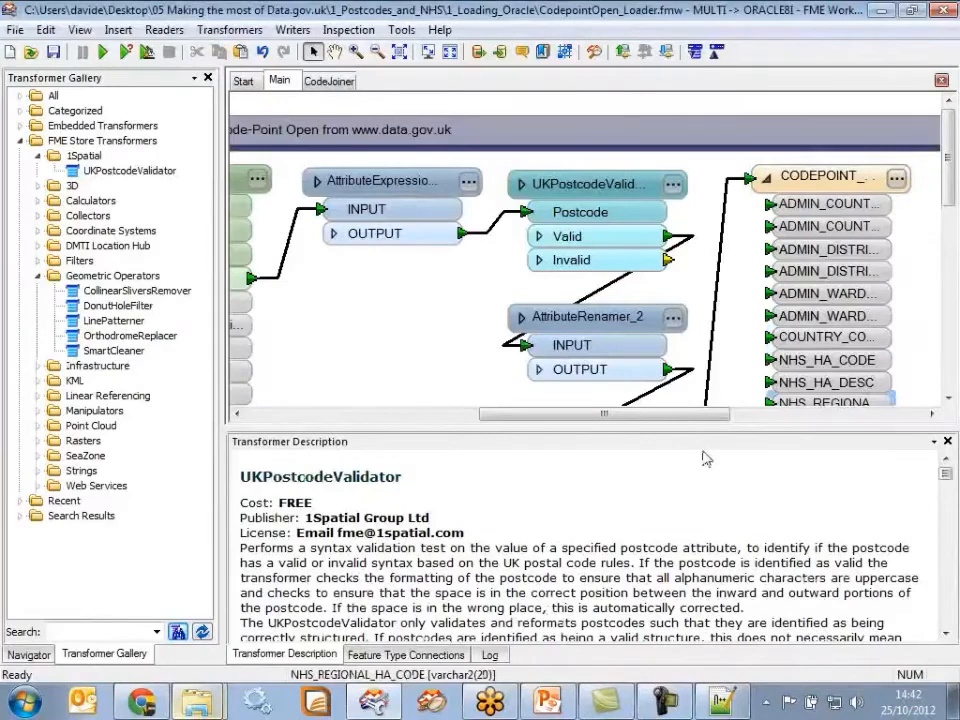
drag(690, 432, 690, 548)
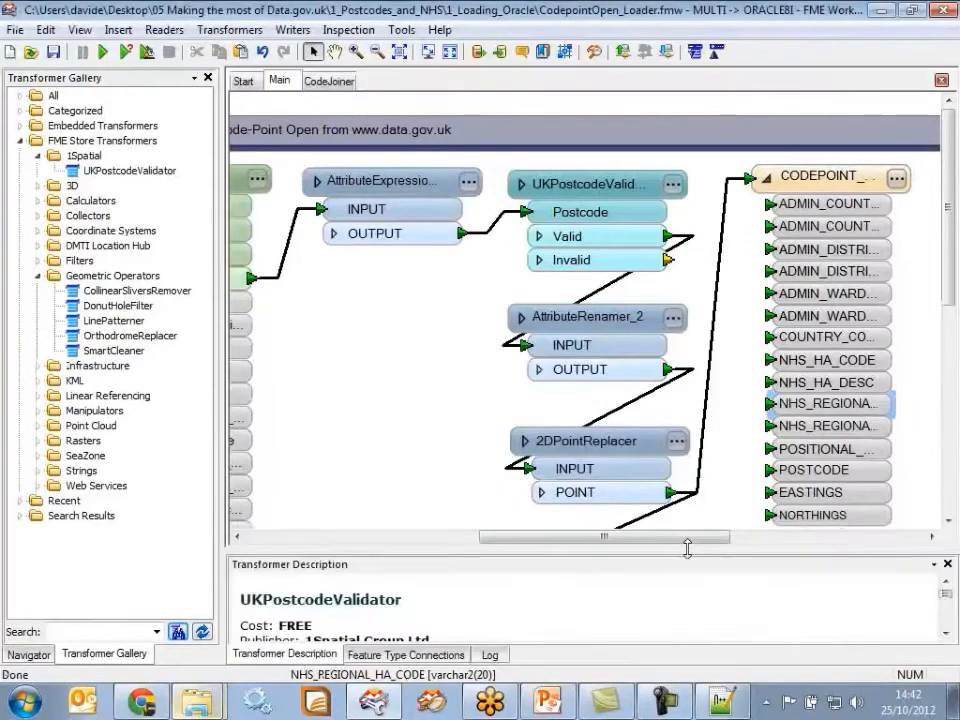
click(677, 190)
click(530, 357)
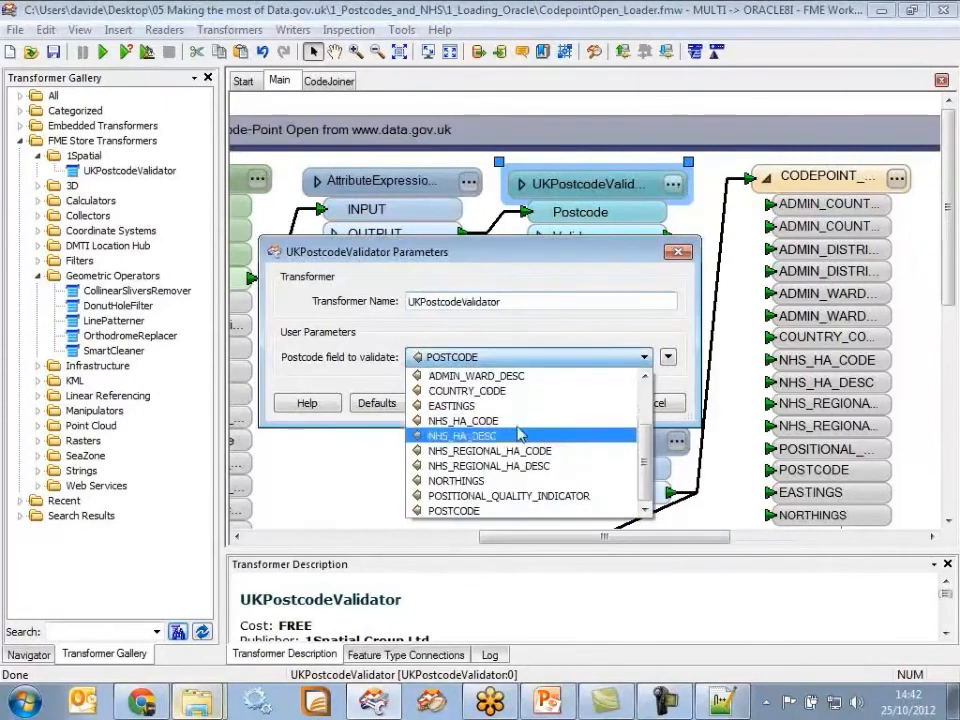
click(520, 510)
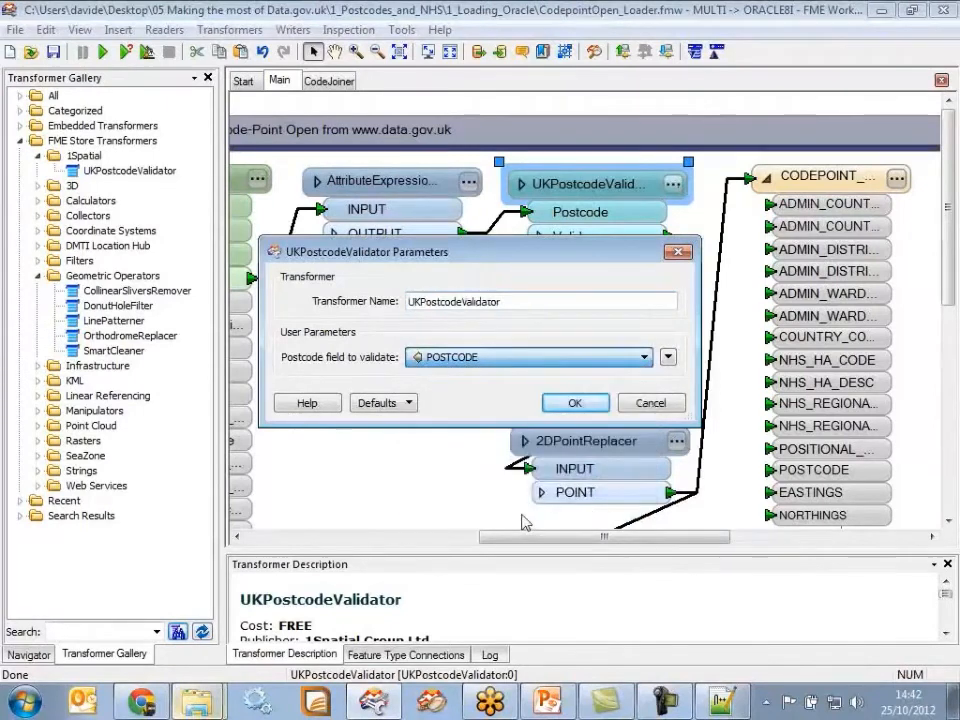
click(575, 403)
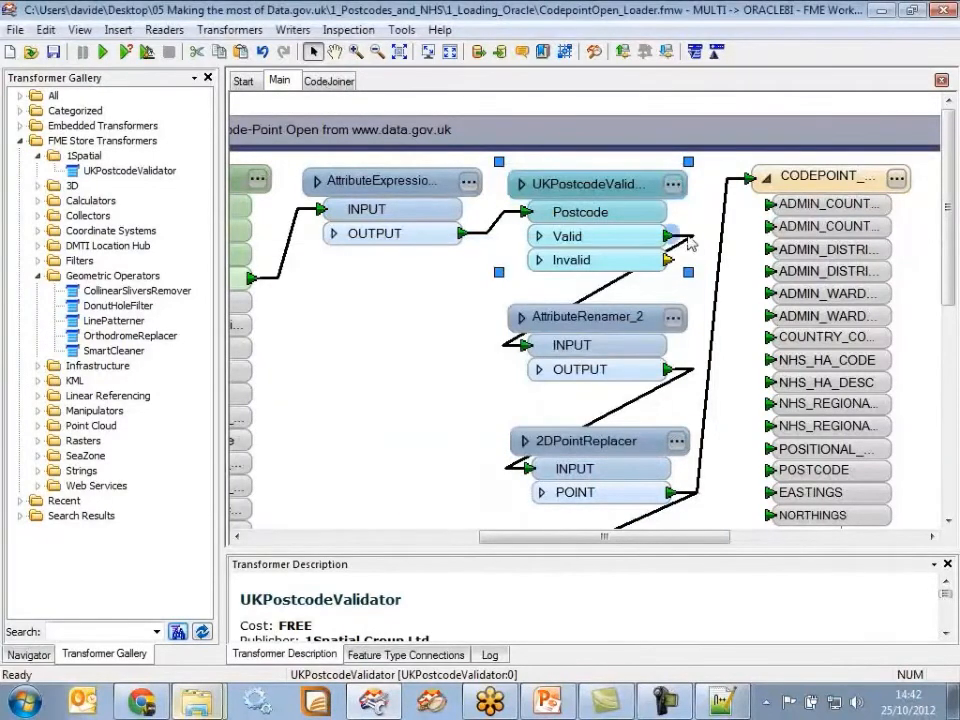
Expand the UKPostcodeValidator's Invalid port to view its _result attributes, shift the Codepoint inspector clear of the list, and collapse it again
click(585, 316)
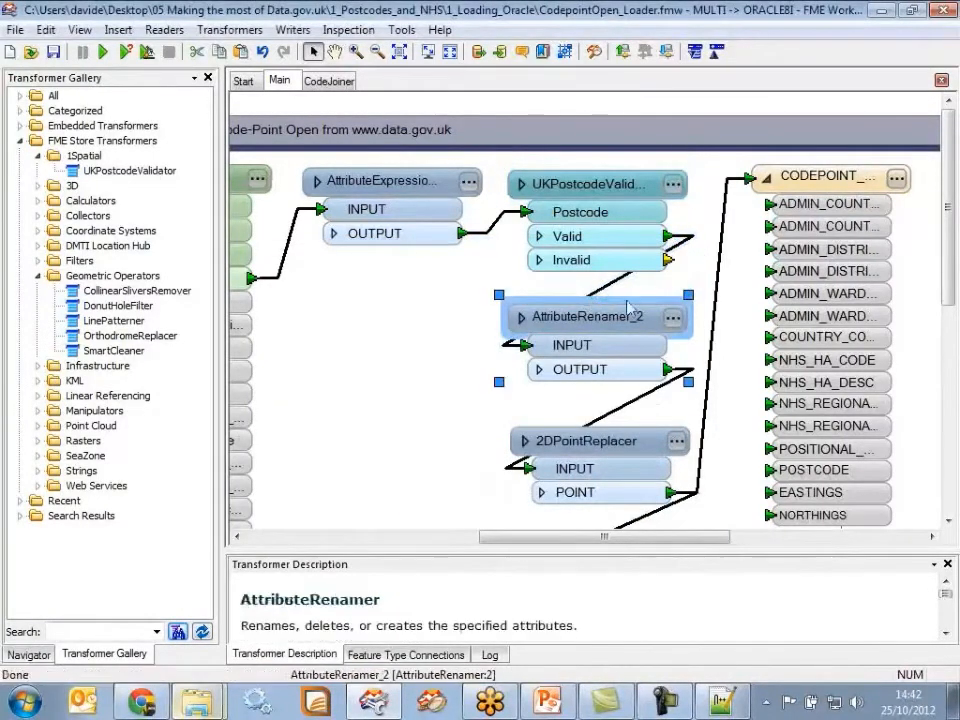
click(541, 262)
scroll(690, 390, down, 5)
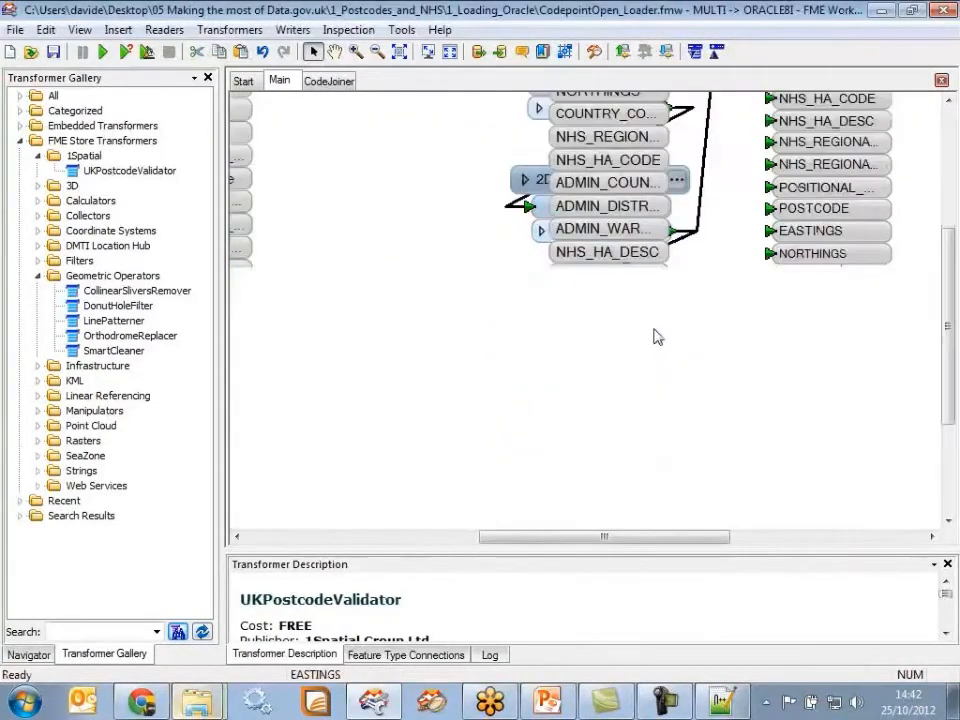
drag(615, 336, 420, 370)
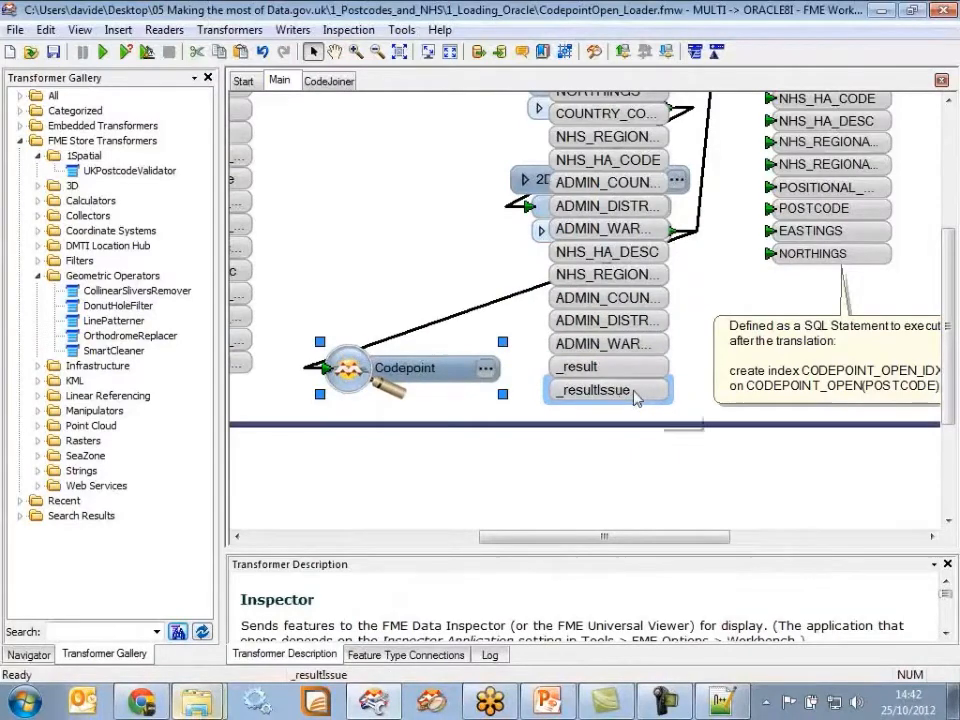
scroll(640, 370, up, 5)
click(541, 262)
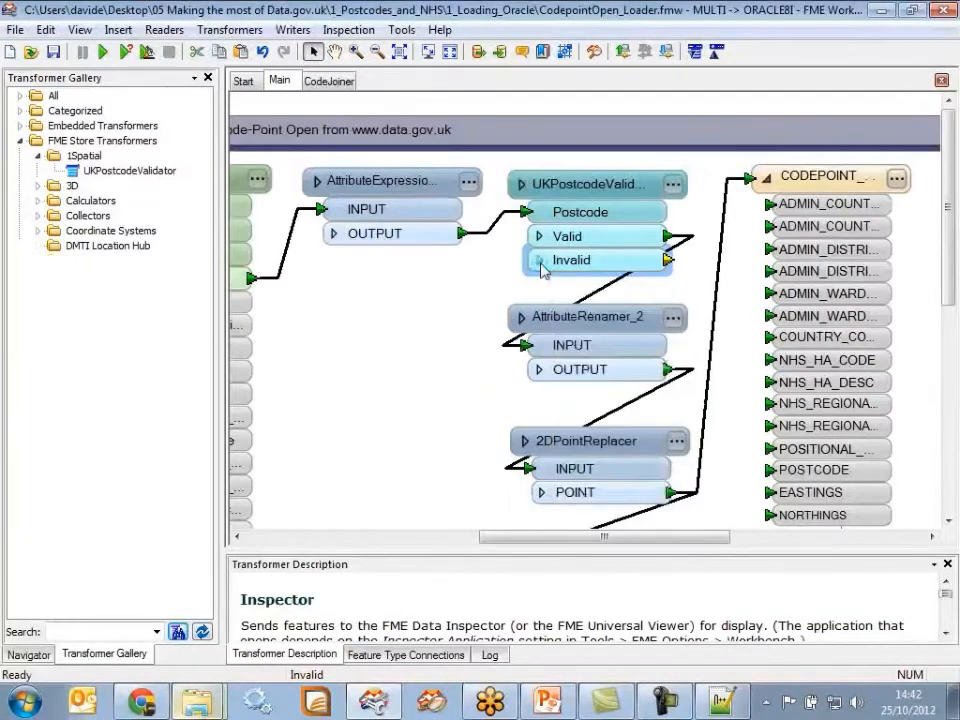
click(545, 262)
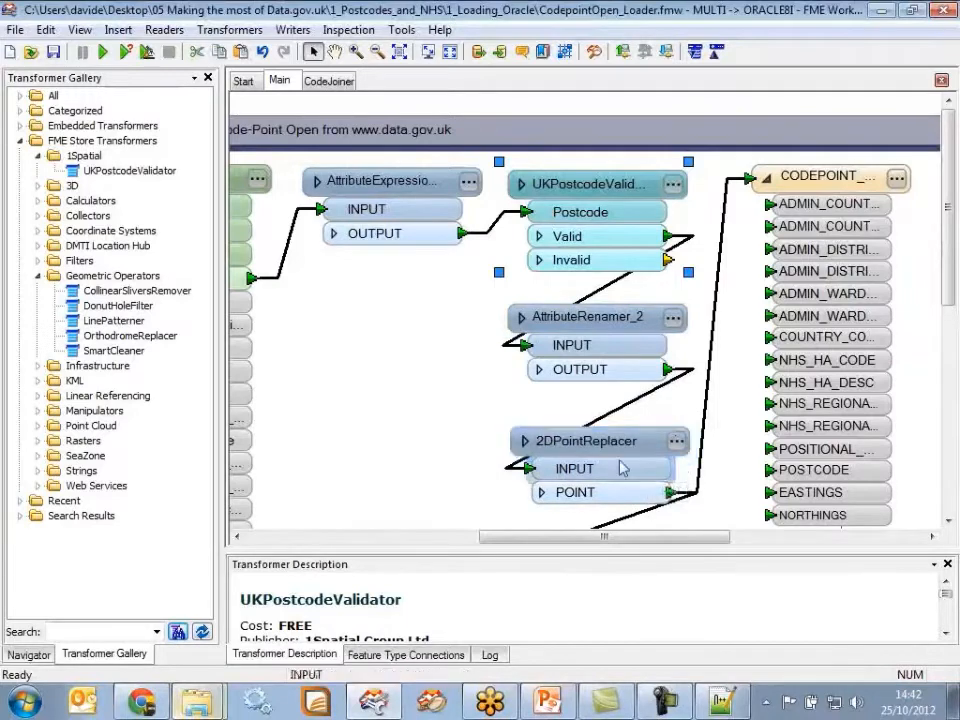
Check the 2DPointReplacer's X and Y value parameters, and select the orcl [ORACLE8I] writer in the Navigator
click(677, 443)
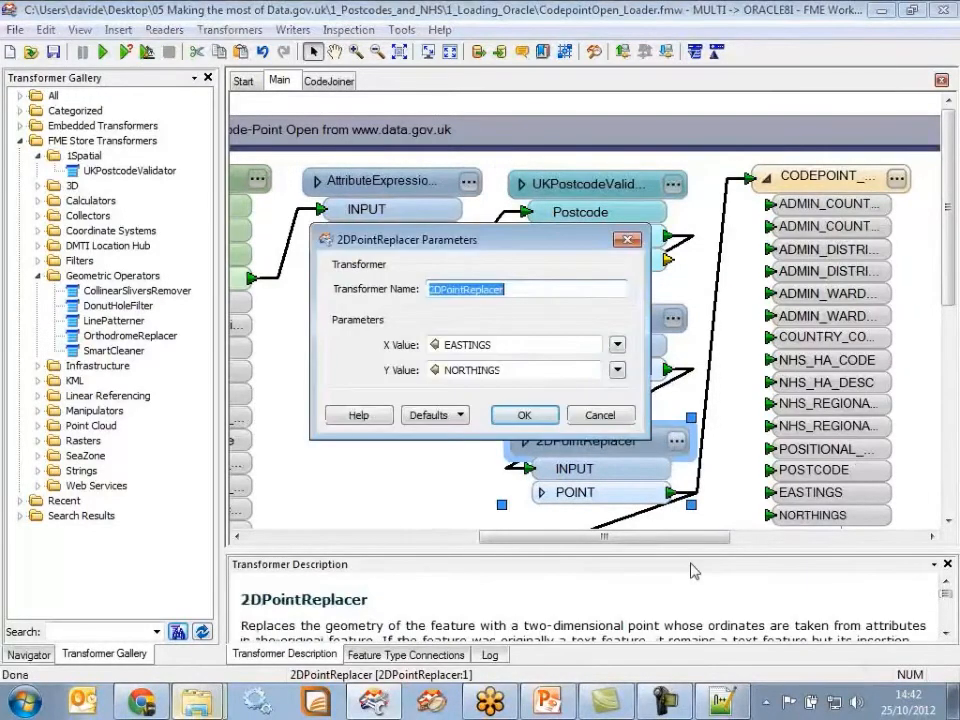
click(600, 414)
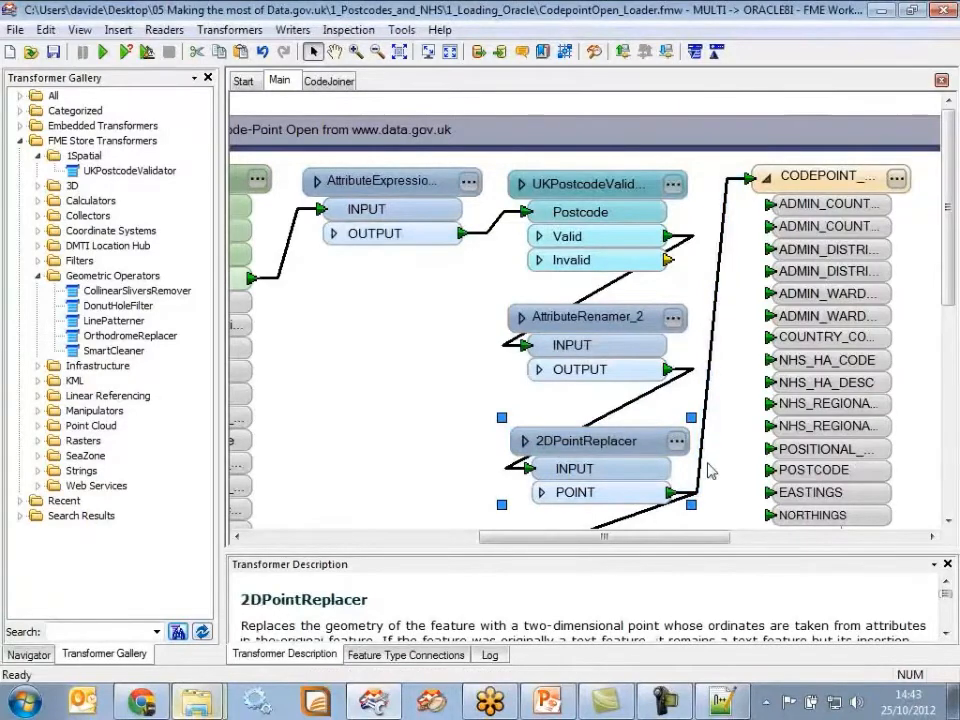
click(23, 143)
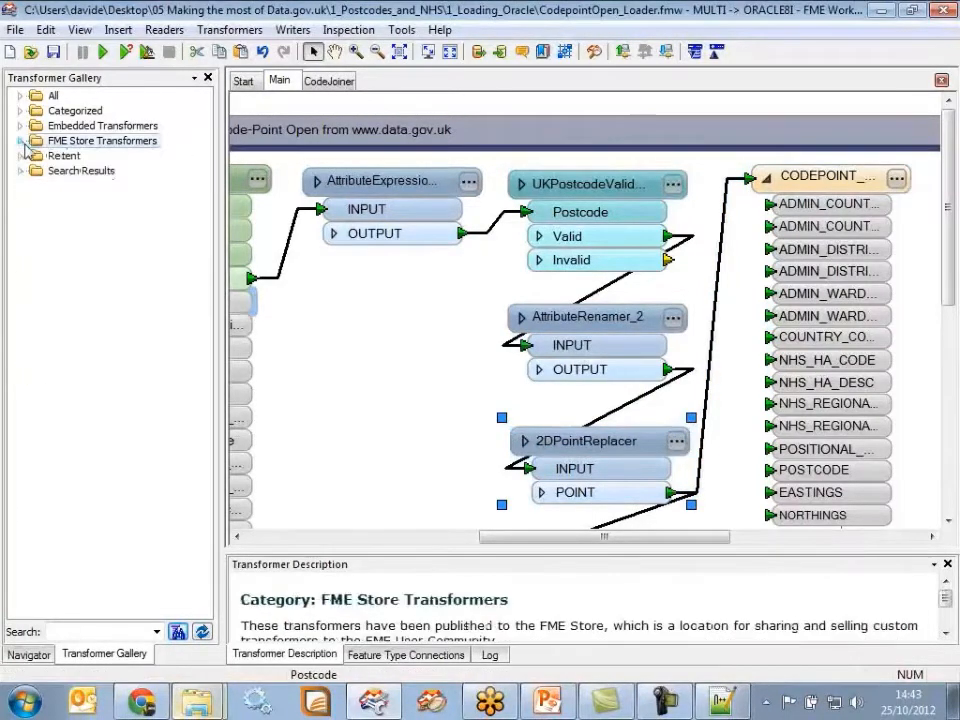
click(34, 656)
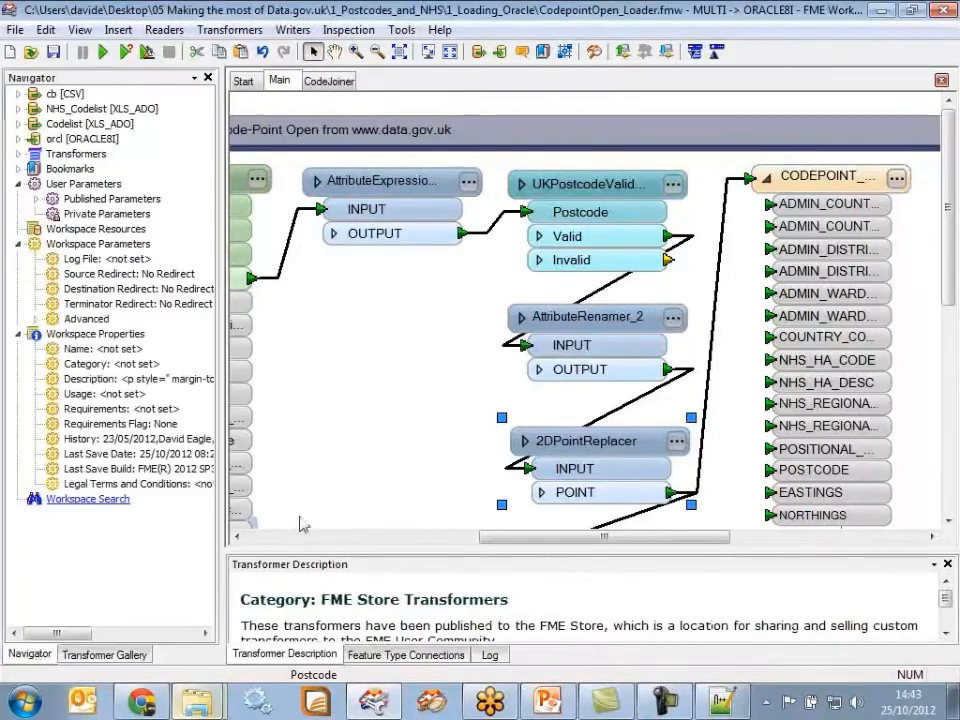
click(76, 139)
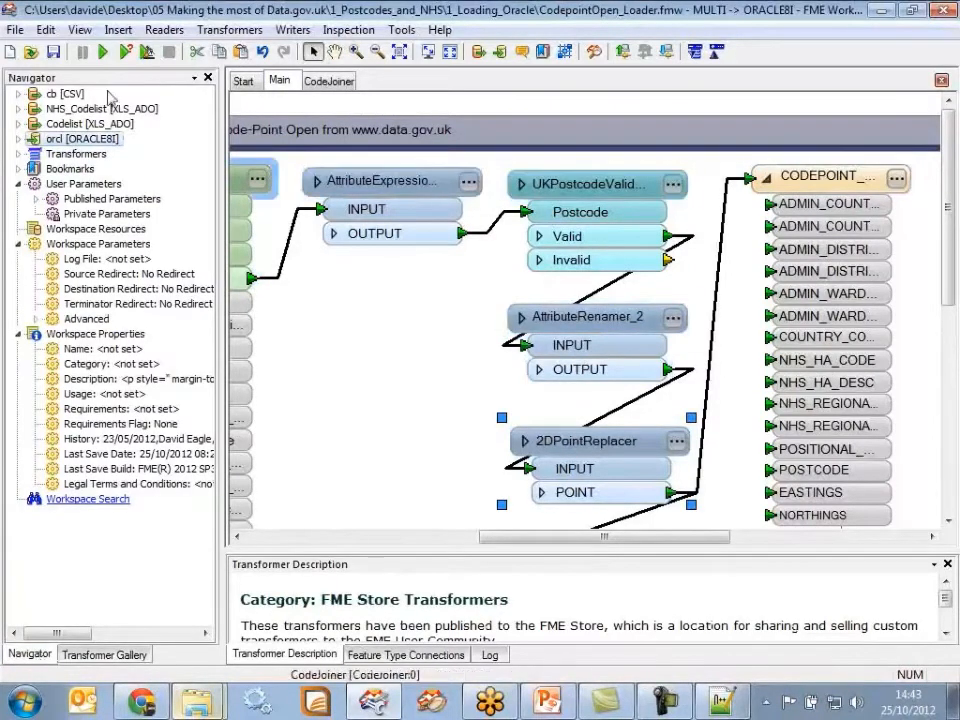
Run the workspace with prompted parameters, using cb.csv from the Code-Point Open data as the source CSV file
click(124, 54)
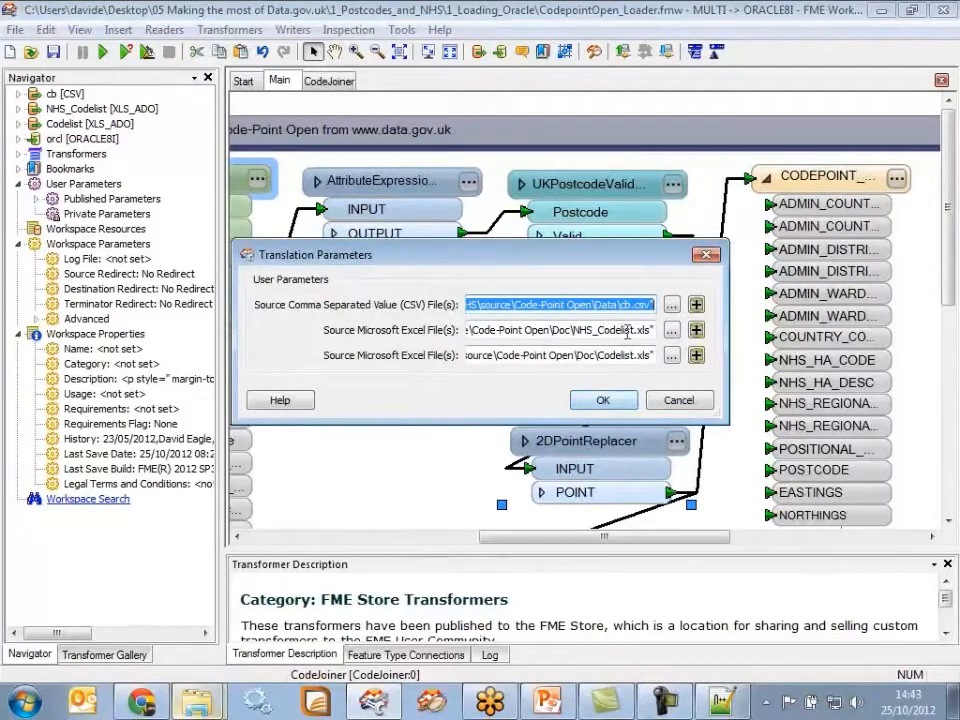
click(671, 305)
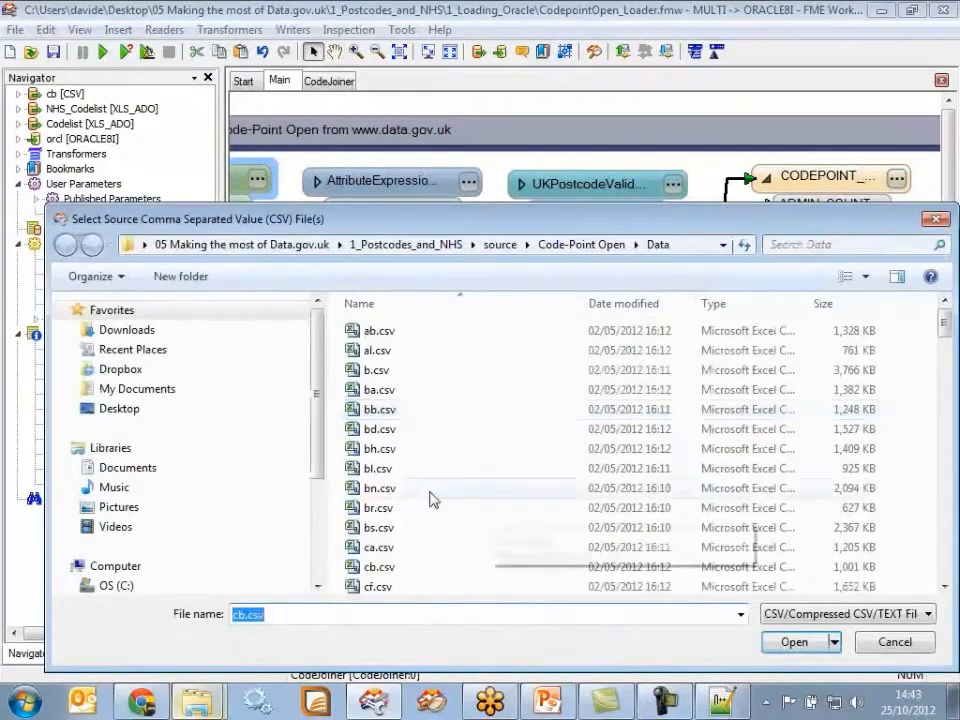
click(394, 570)
click(798, 643)
click(604, 399)
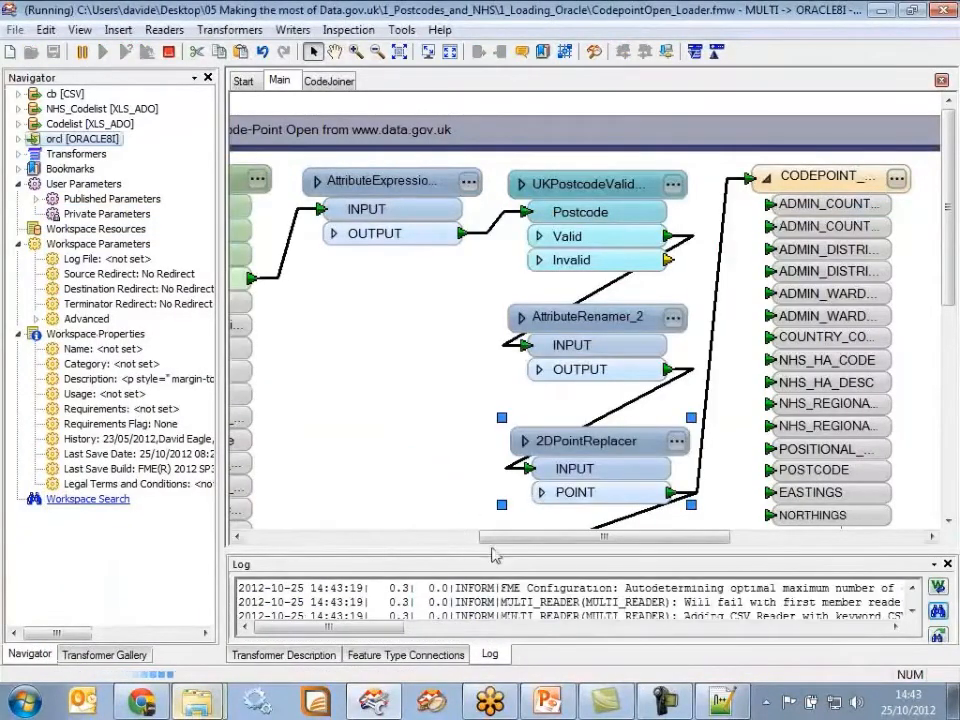
Open the CSV reader feature type's properties and highlight its Merge Filter value
drag(555, 540, 335, 566)
click(432, 178)
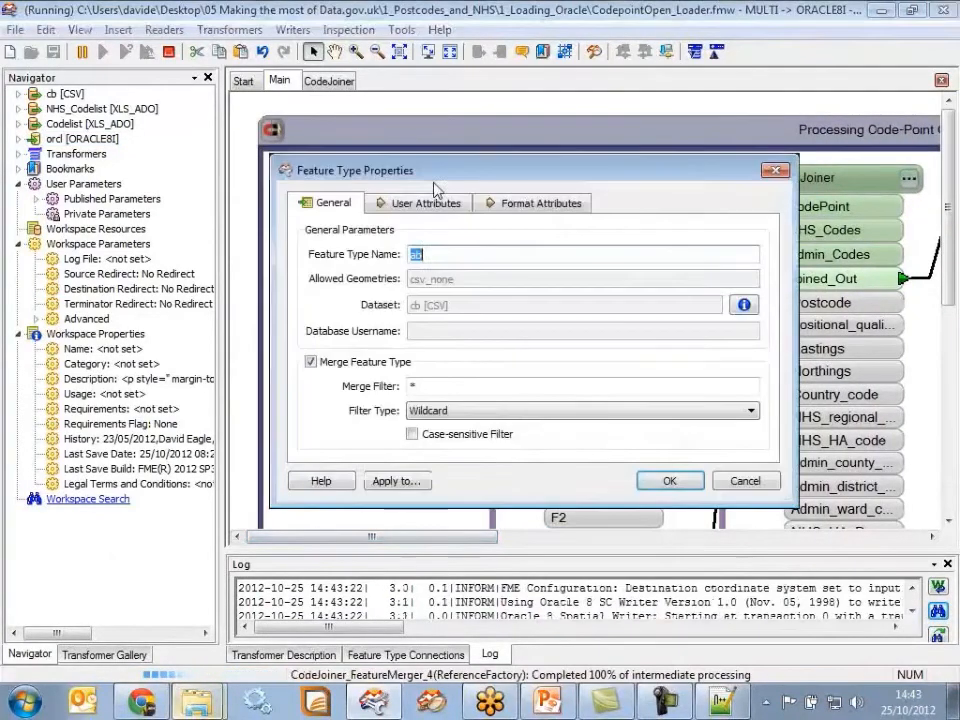
double_click(425, 387)
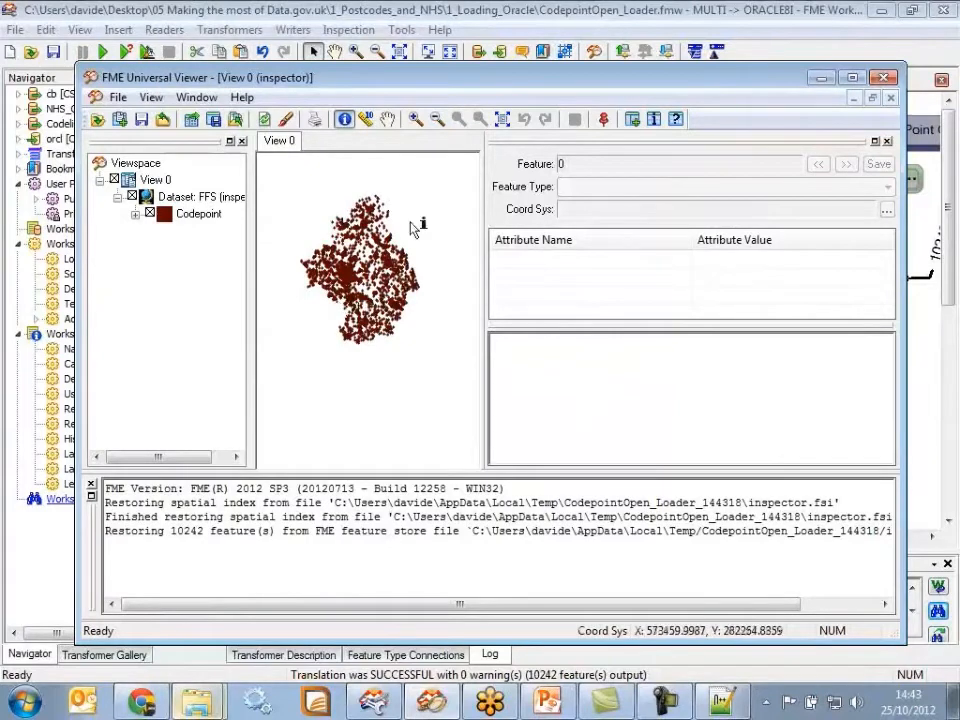
Zoom into the Codepoint points in FME Universal Viewer and query a single point's information
click(416, 119)
click(381, 304)
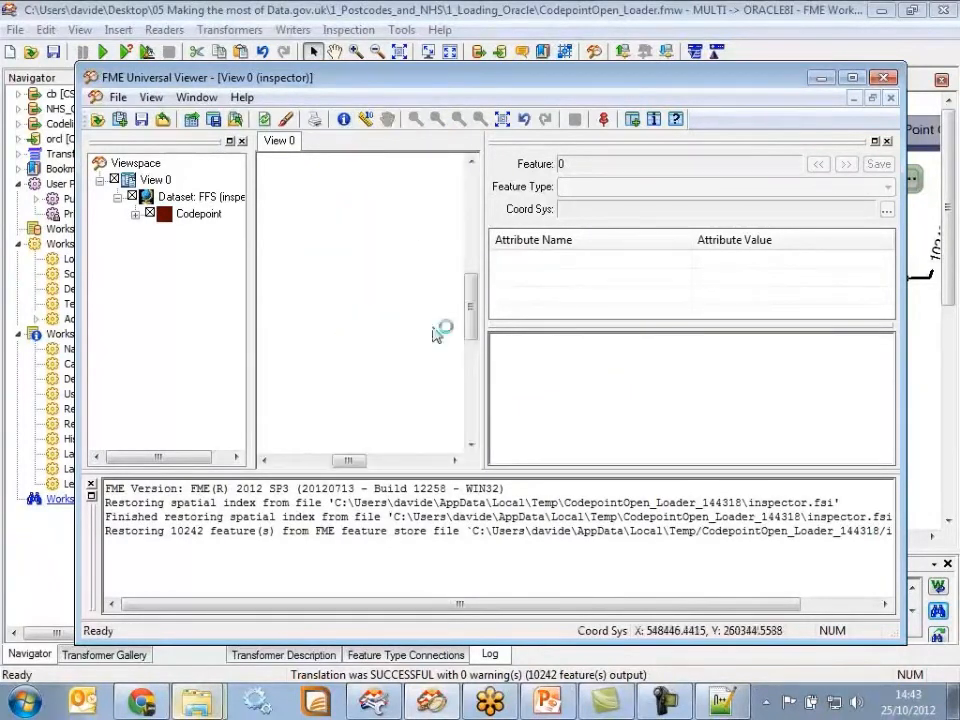
click(380, 372)
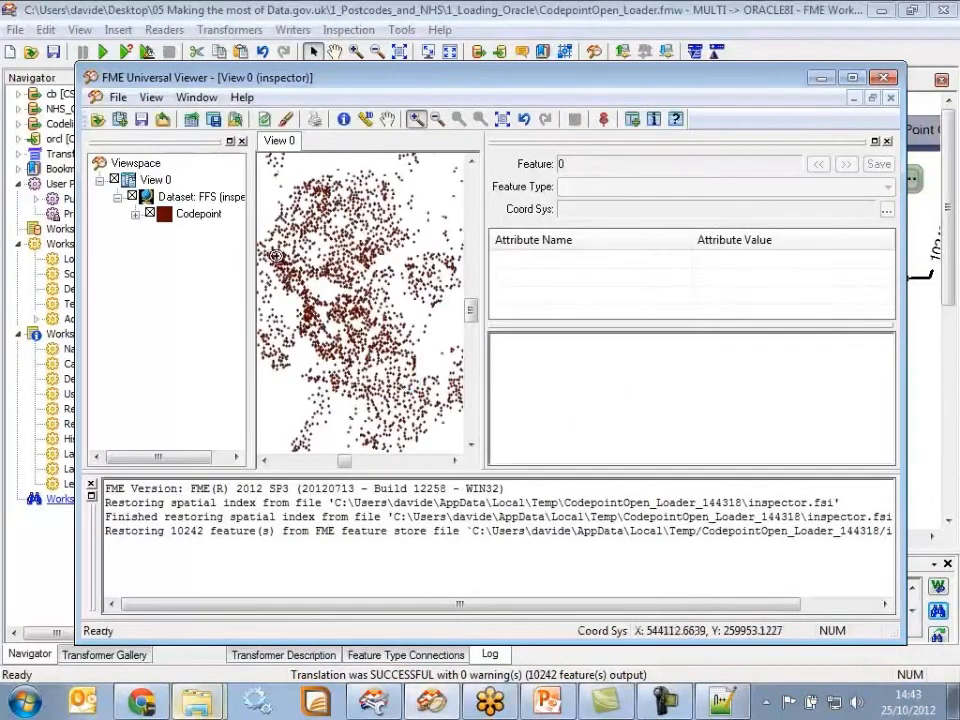
click(405, 388)
click(344, 119)
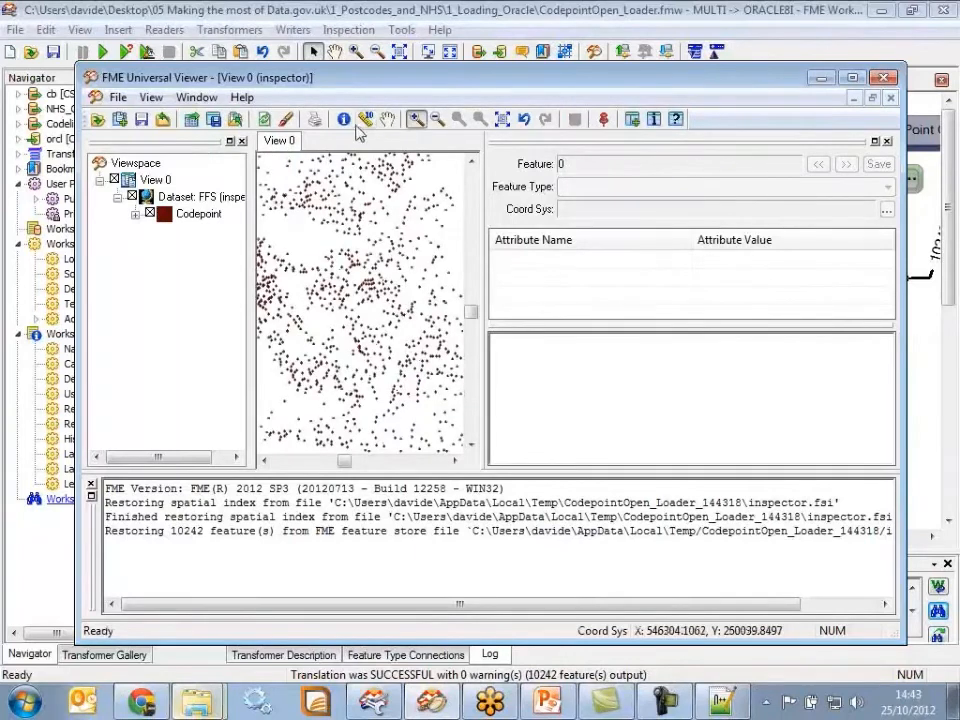
click(369, 221)
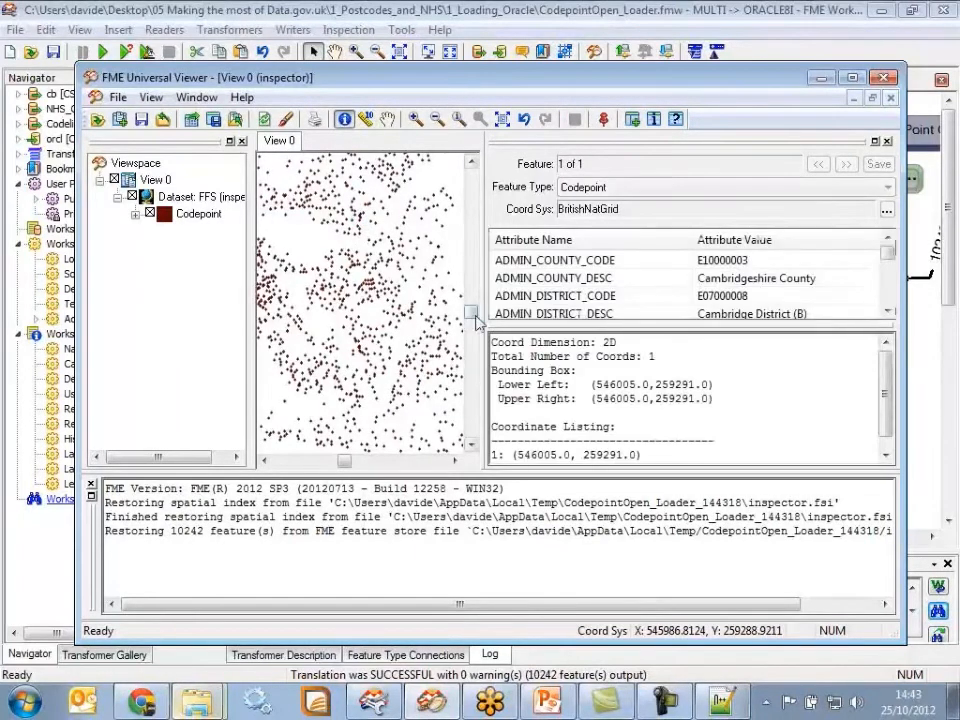
Maximize the viewer, enlarge the attribute table, and examine the queried point's ward, district, county and NHS description attributes
click(852, 77)
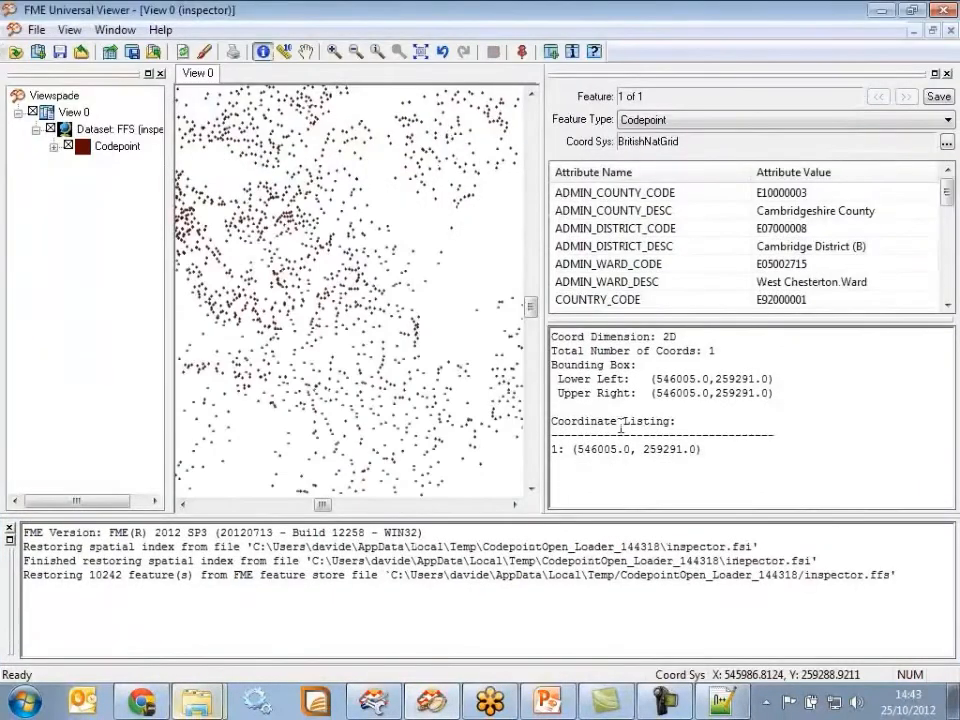
drag(636, 322, 638, 440)
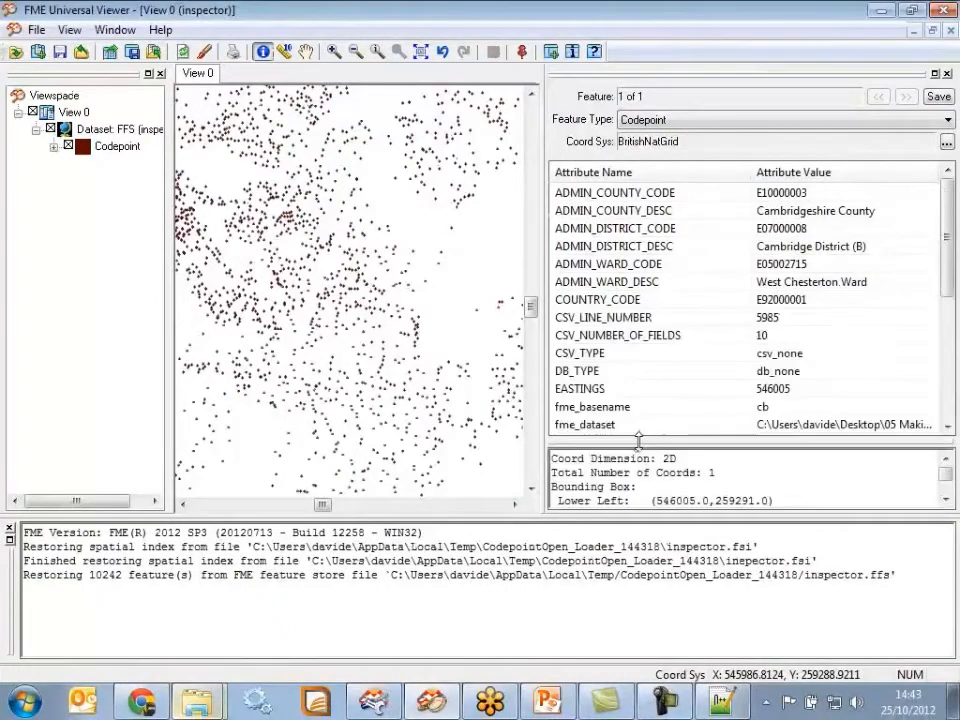
click(741, 301)
click(832, 284)
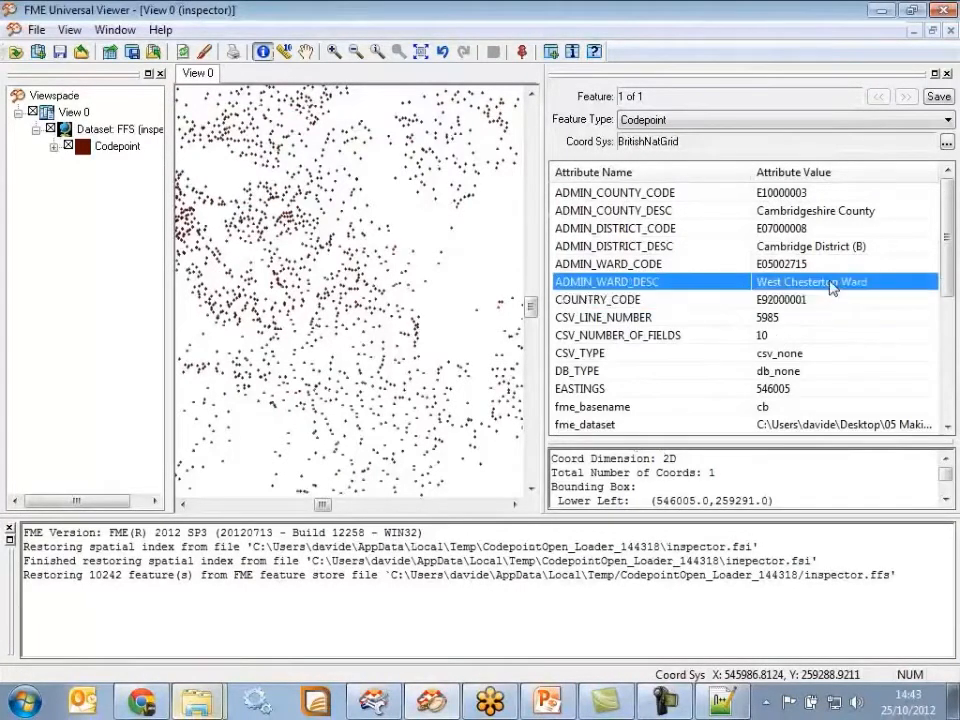
click(809, 248)
click(822, 213)
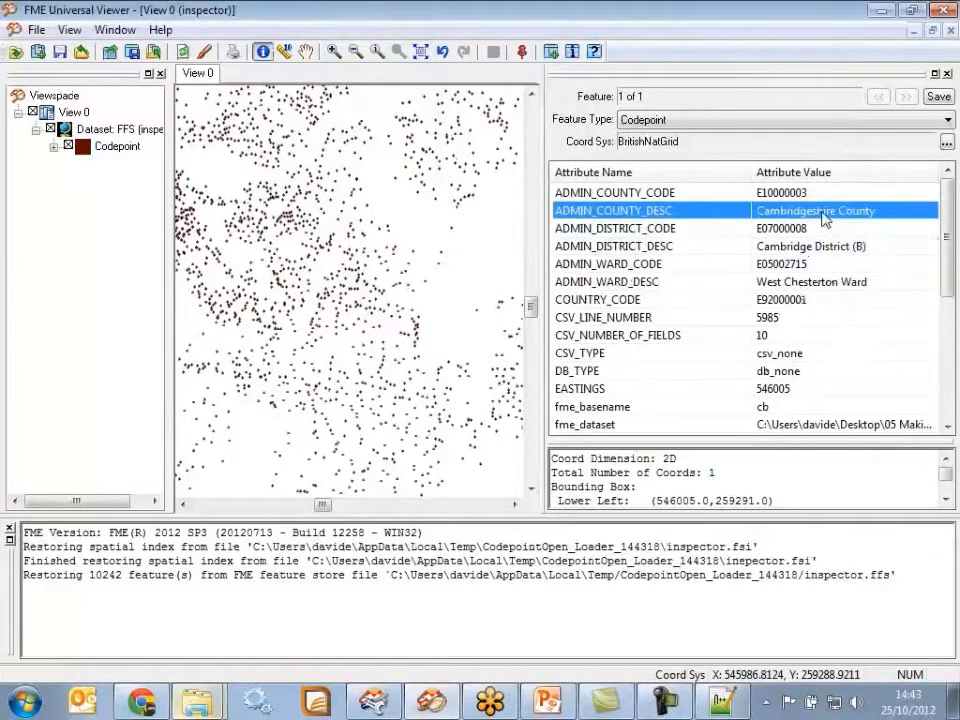
drag(947, 272, 947, 355)
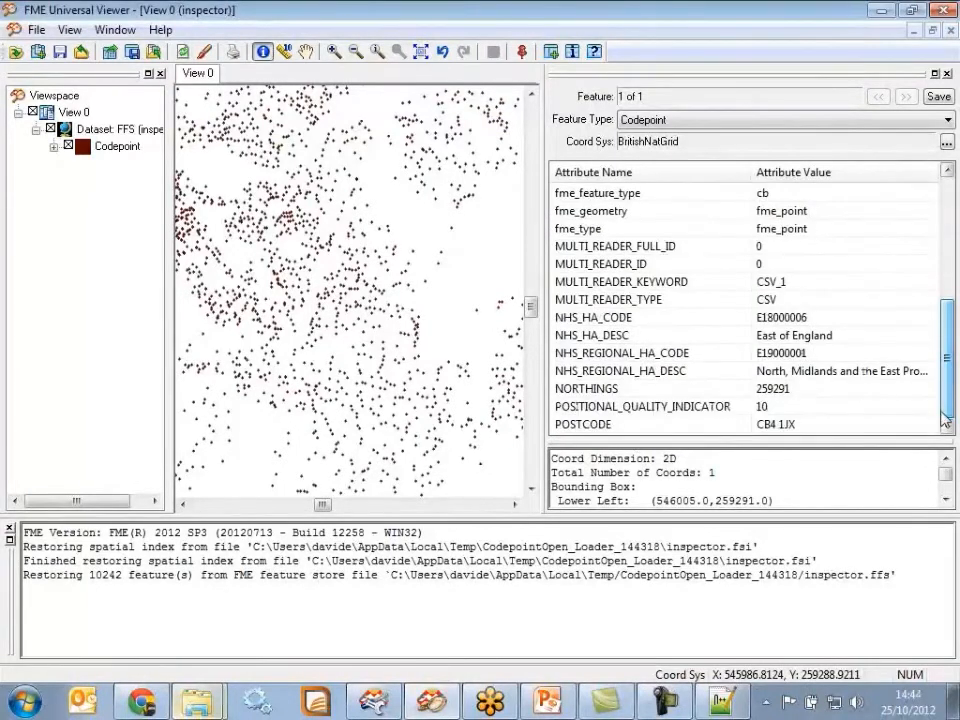
click(645, 338)
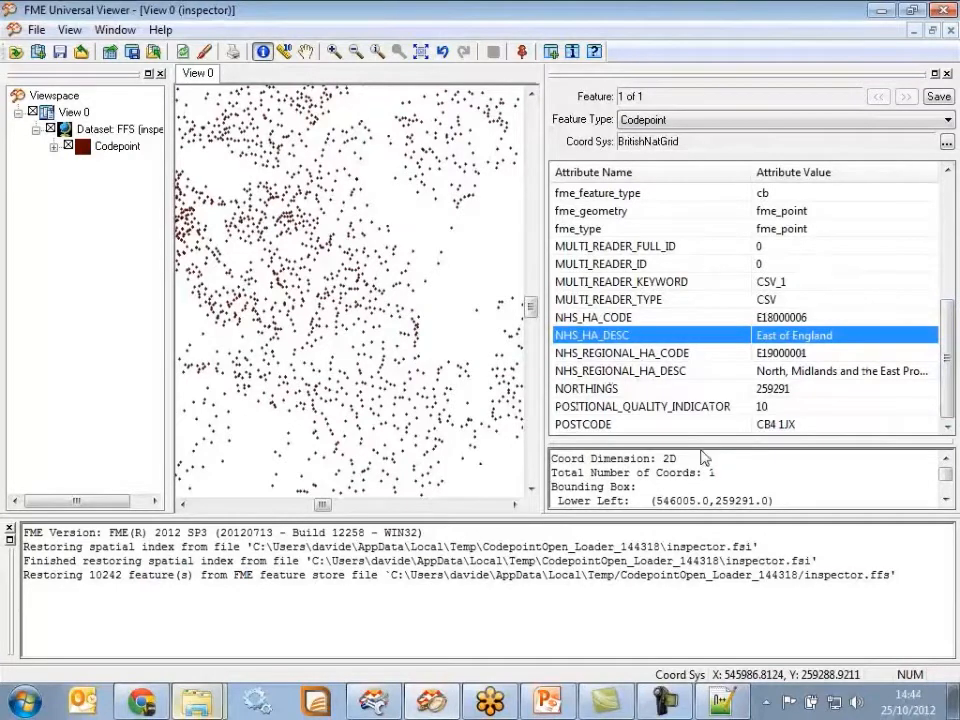
click(679, 373)
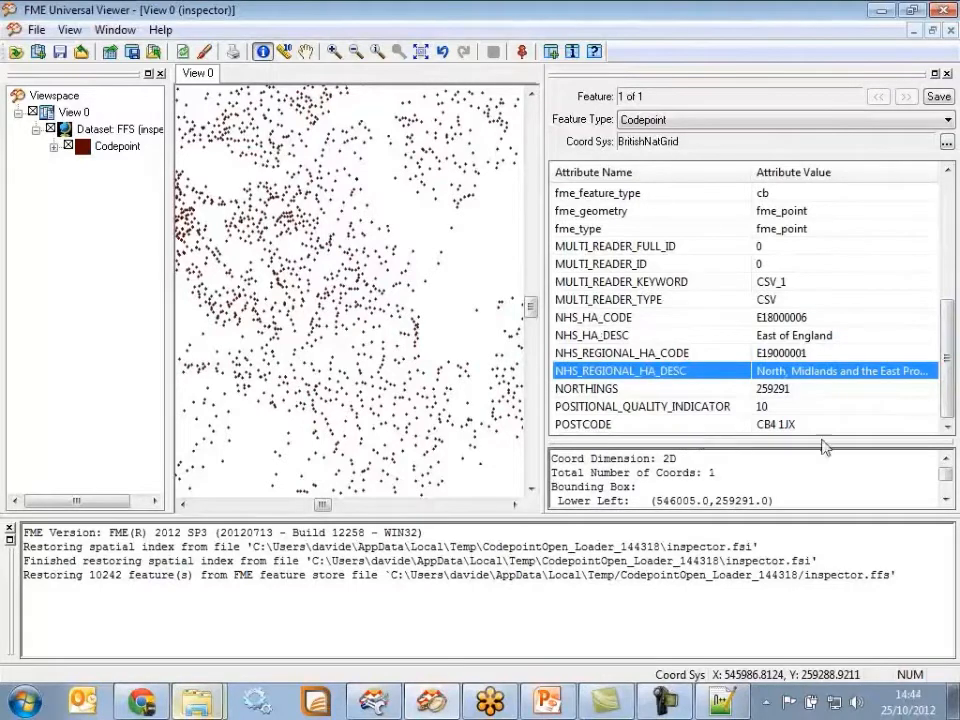
Return to FME Workbench, dismiss the reader's properties, and open the CODEPOINT_OPEN writer feature type's format parameters
click(884, 12)
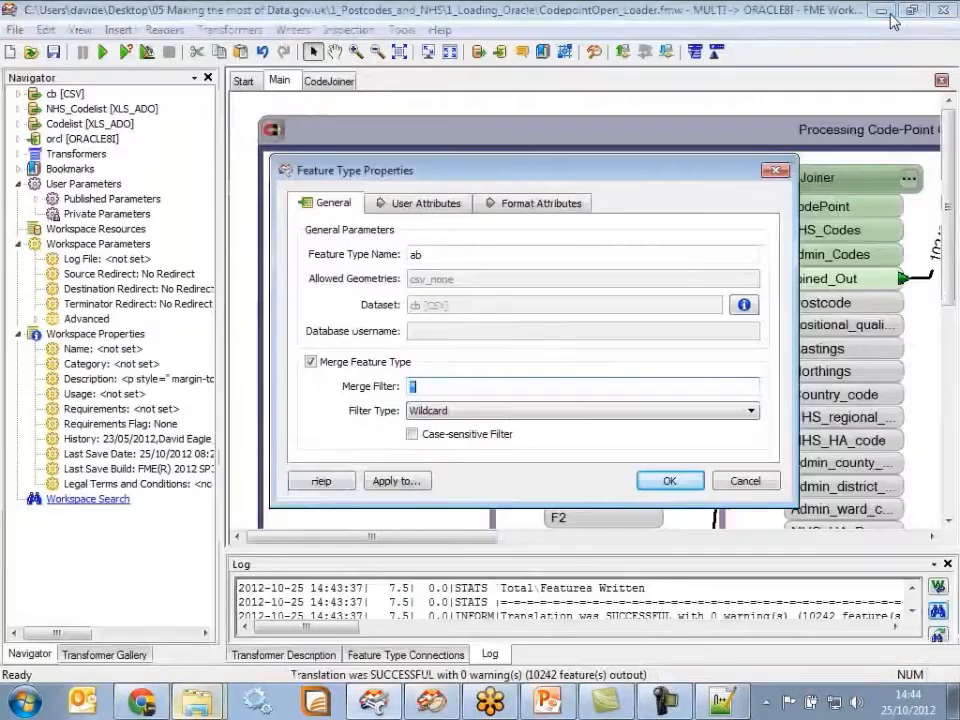
click(745, 481)
drag(456, 540, 753, 545)
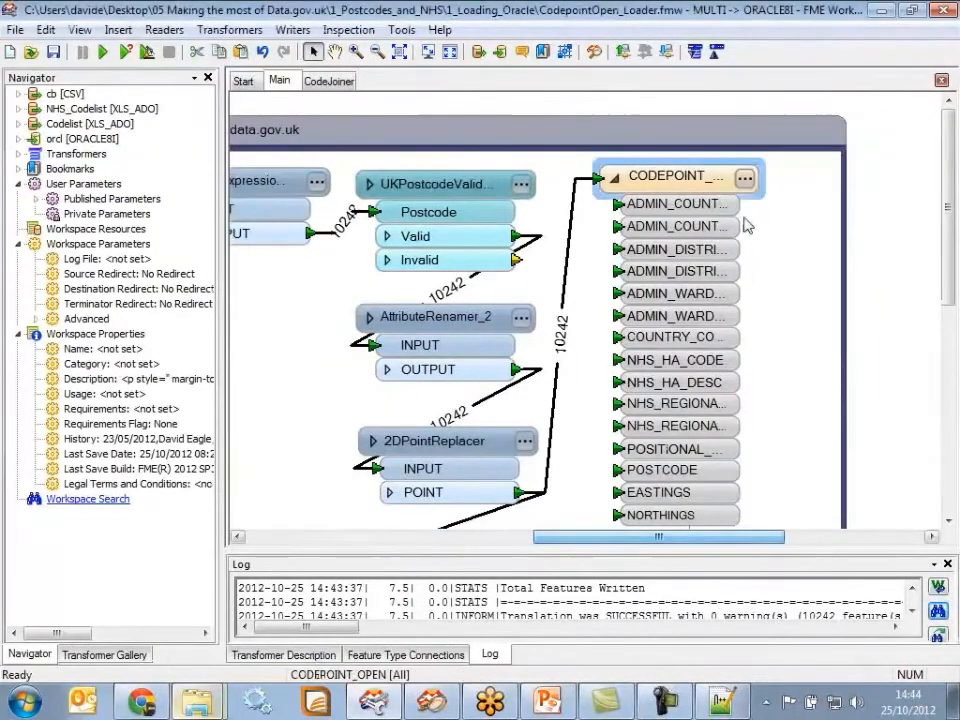
click(745, 179)
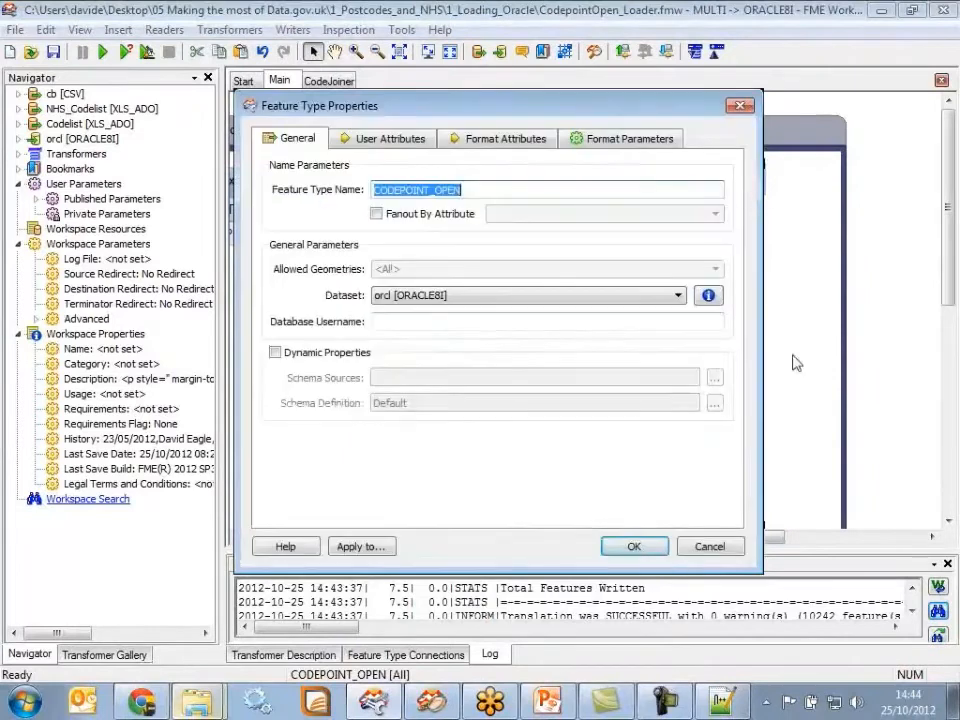
click(635, 145)
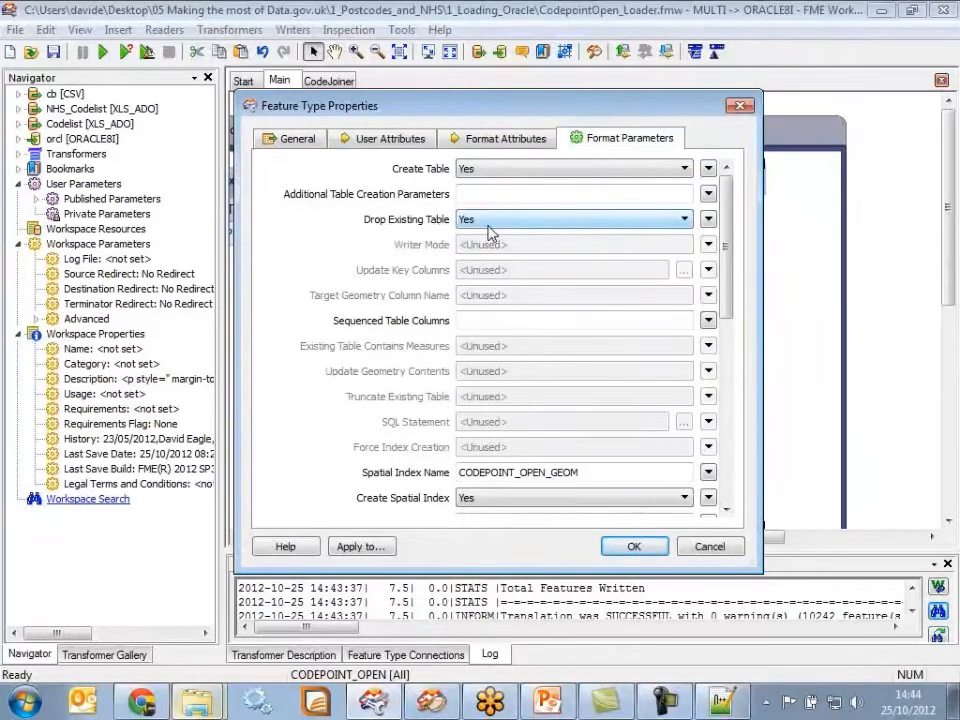
Try setting Create Table to No to examine the writer options it enables, restore it to Yes and dismiss the properties
click(504, 171)
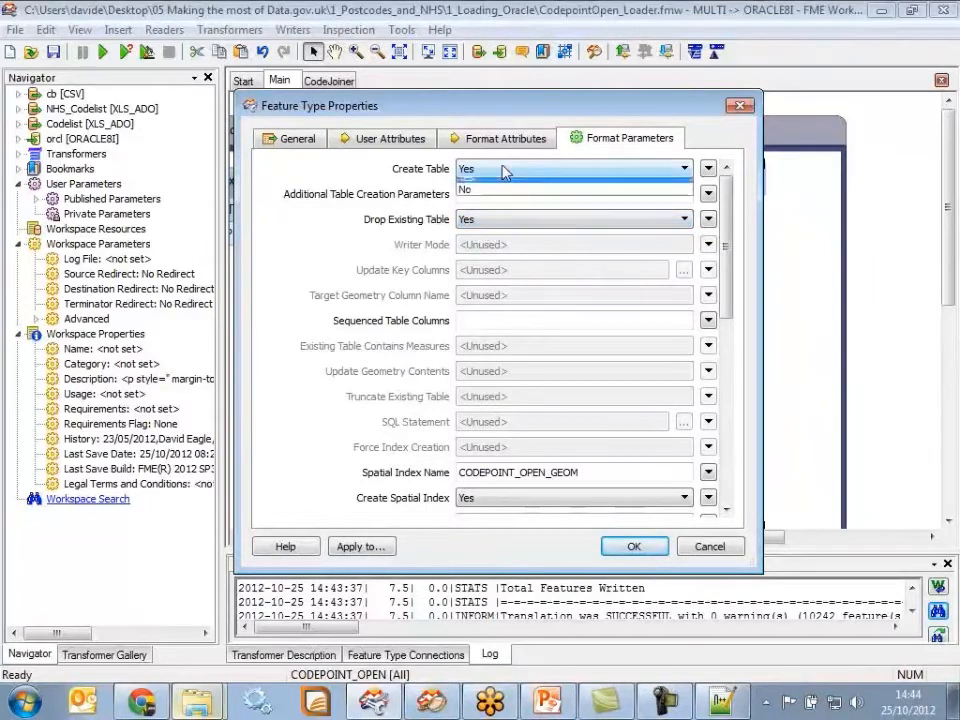
click(507, 206)
click(504, 172)
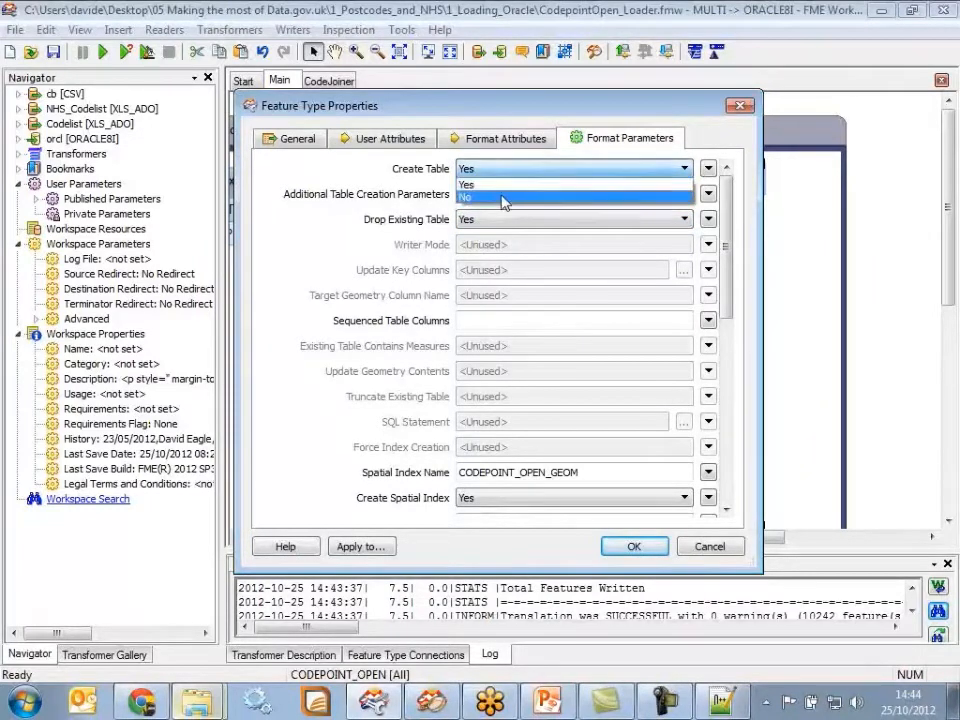
click(504, 197)
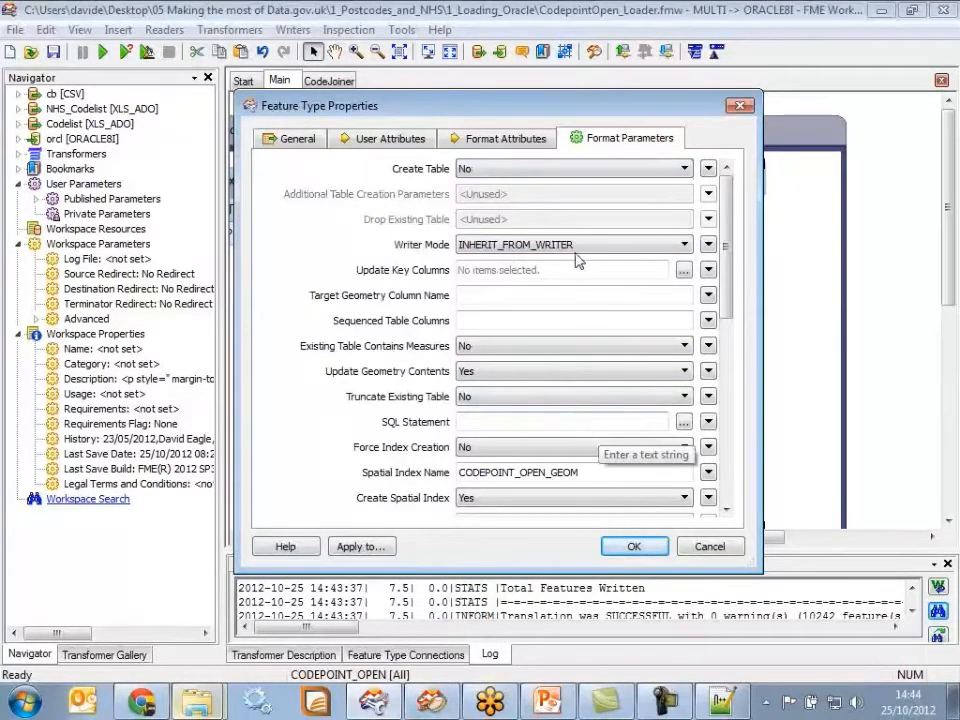
click(530, 168)
click(525, 183)
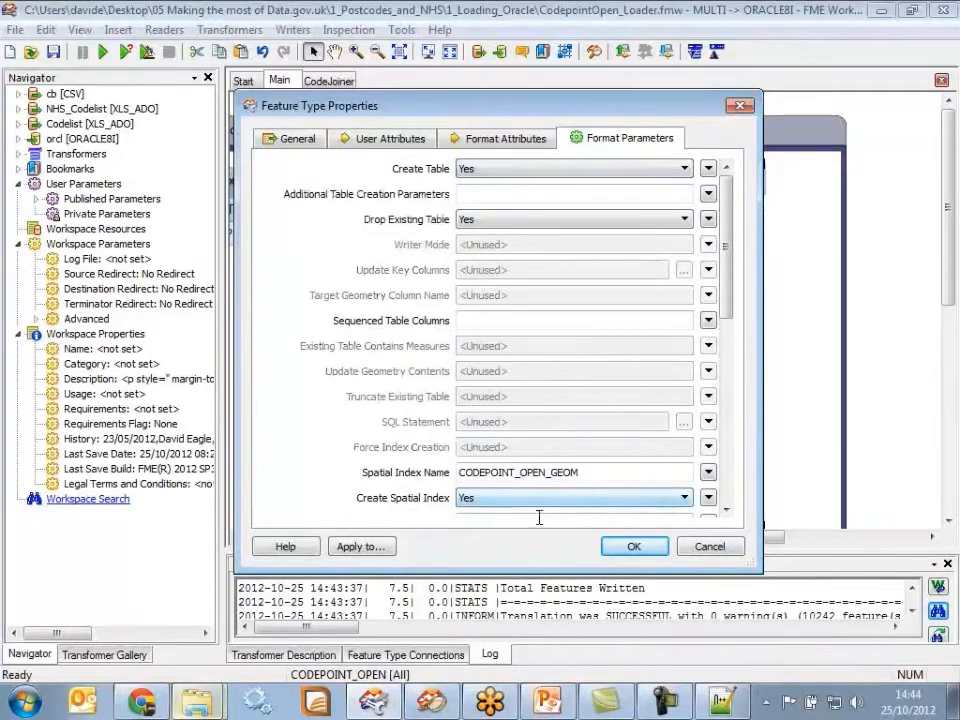
click(706, 549)
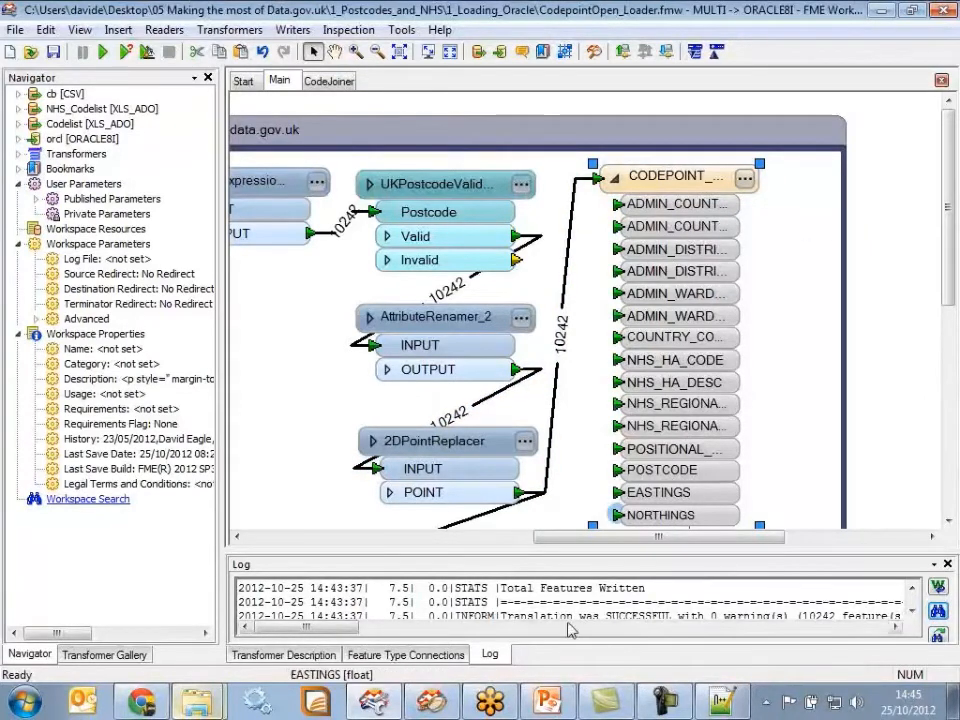
Switch to FME Universal Viewer and close the current view of the inspected Codepoint features
click(418, 705)
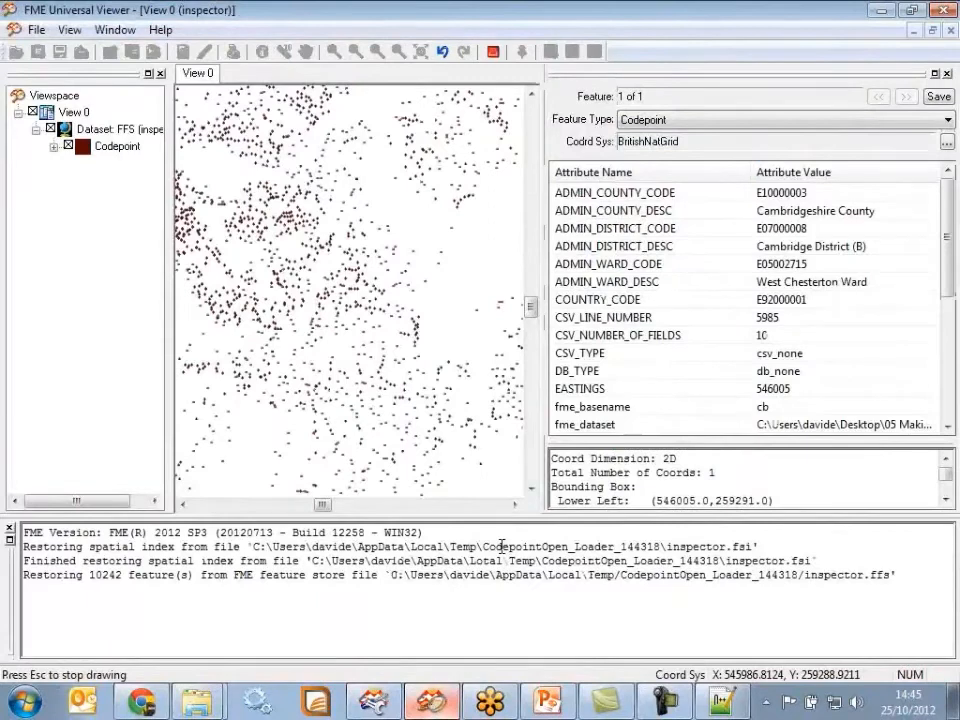
click(36, 30)
click(90, 114)
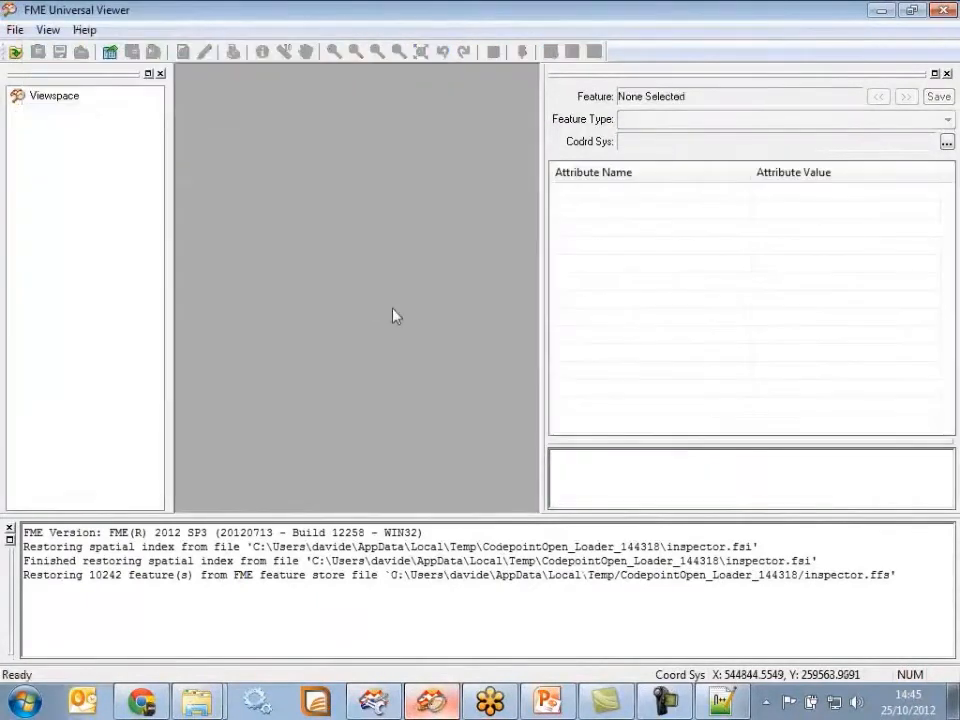
Start opening a new dataset in the viewer with Oracle Spatial Object as the reader format
click(15, 52)
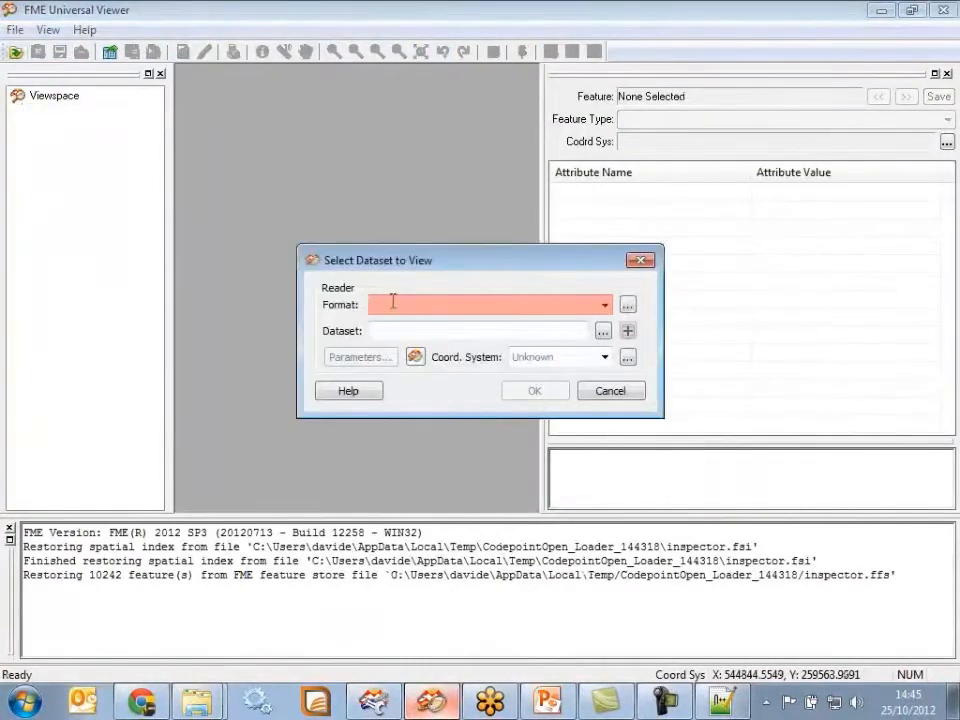
text(g)
text(acl)
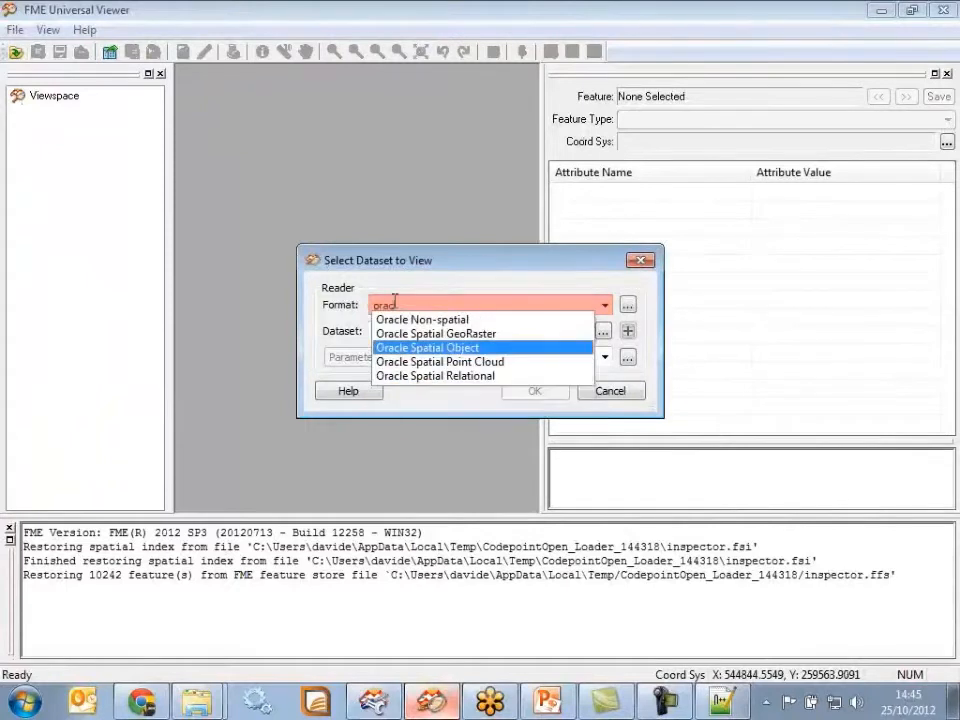
key(Return)
Choose the ADMIN.CODEPOINT_OPEN table in the reader parameters, load the ORCL dataset into the view and query a point's attributes
click(379, 358)
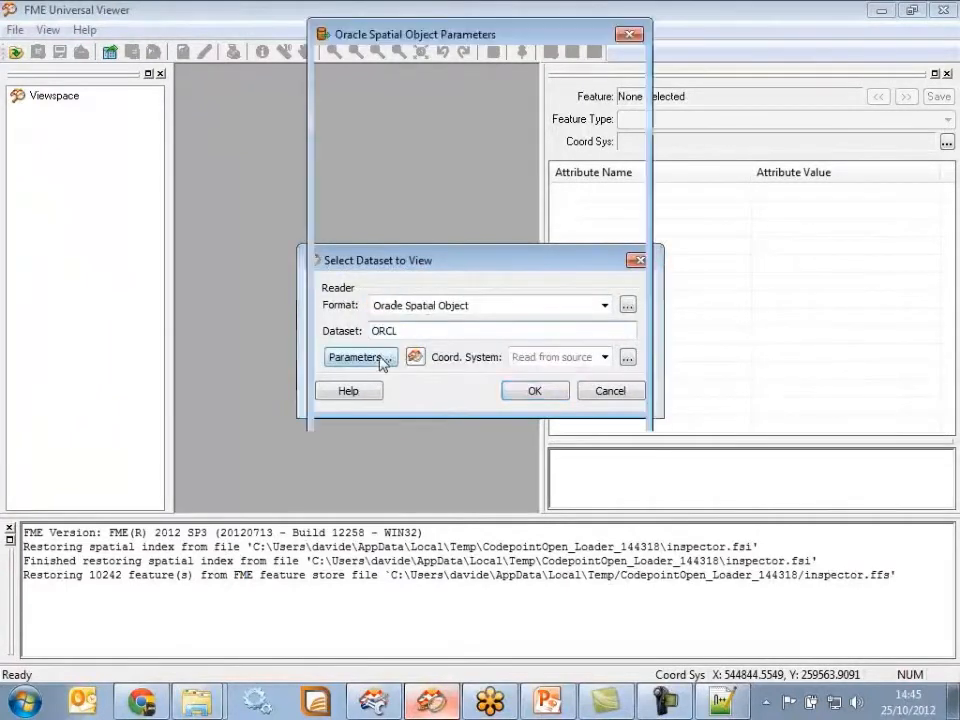
click(619, 264)
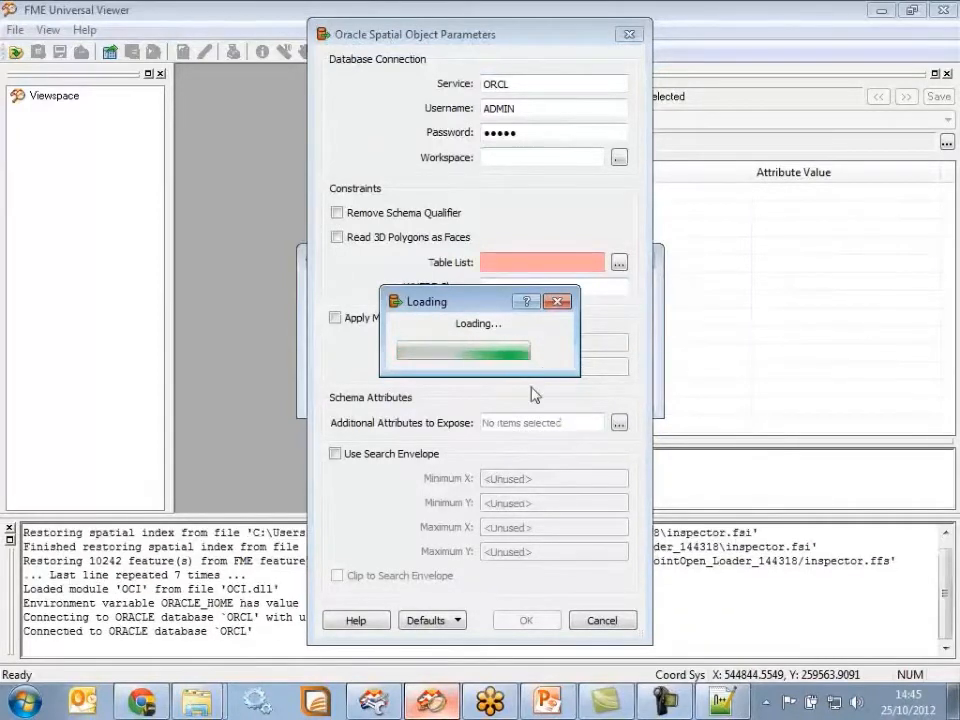
drag(467, 205, 738, 171)
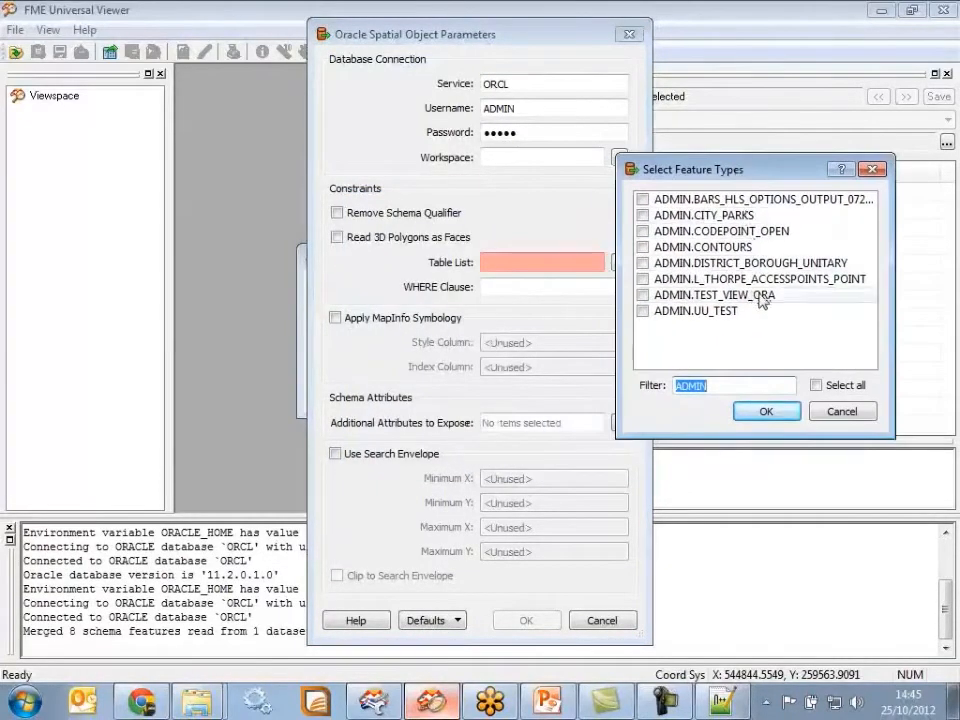
click(738, 232)
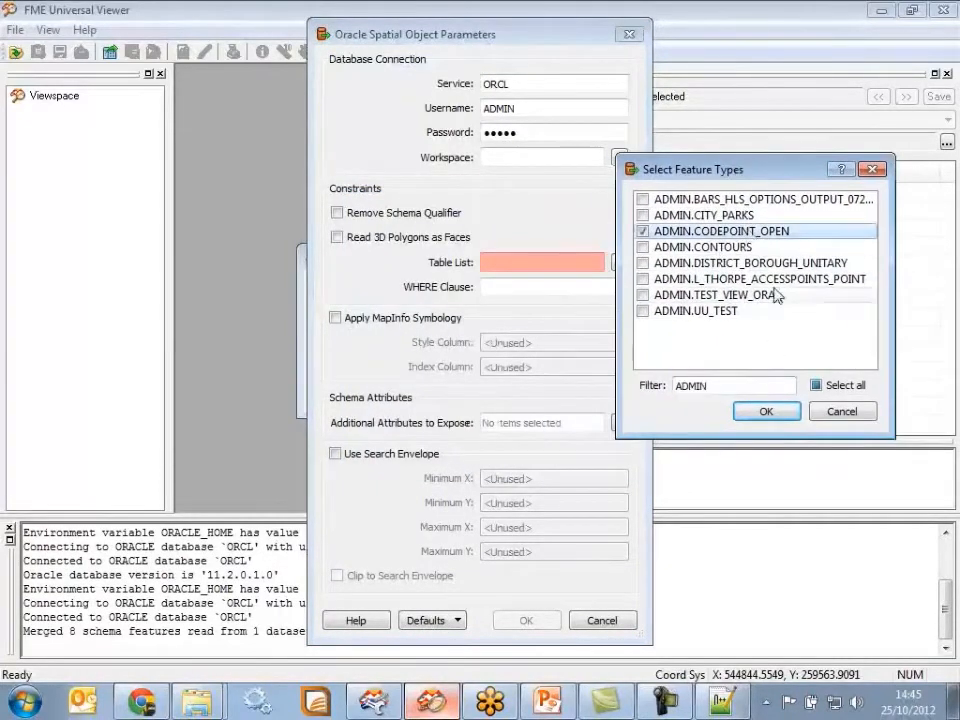
click(761, 409)
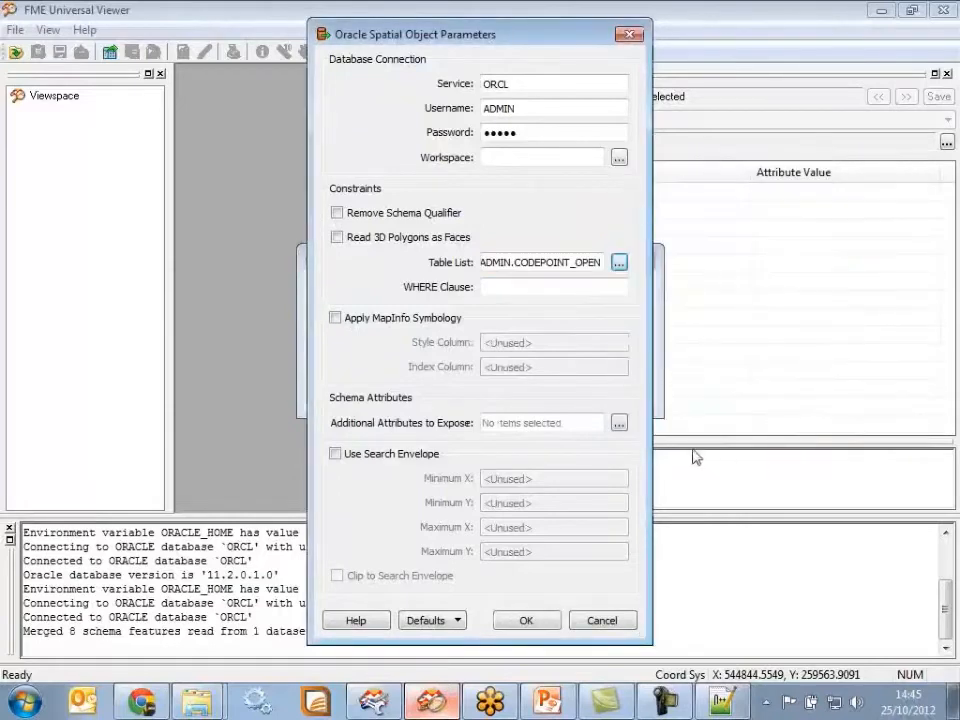
click(543, 622)
click(535, 390)
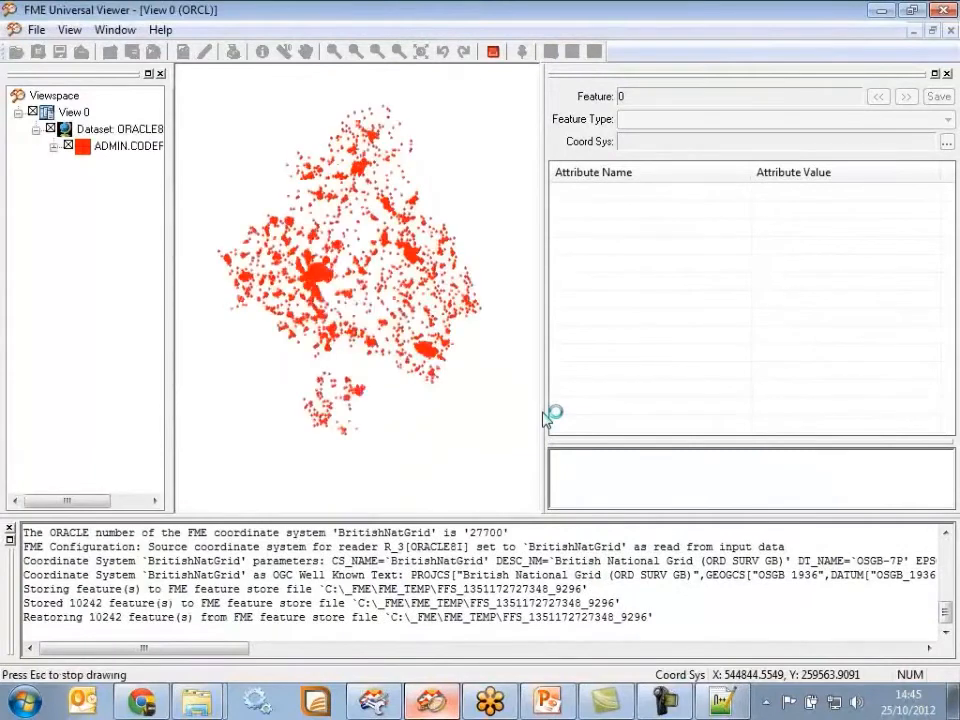
click(403, 385)
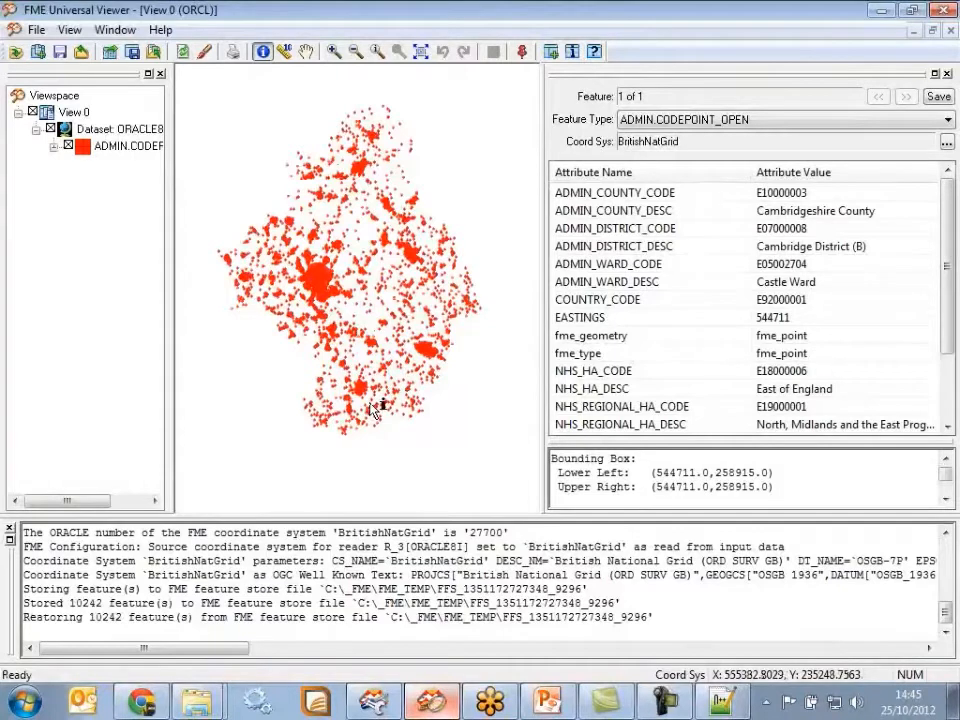
Return to FME Workbench and close the CodepointOpen_Loader workspace without saving changes
click(881, 11)
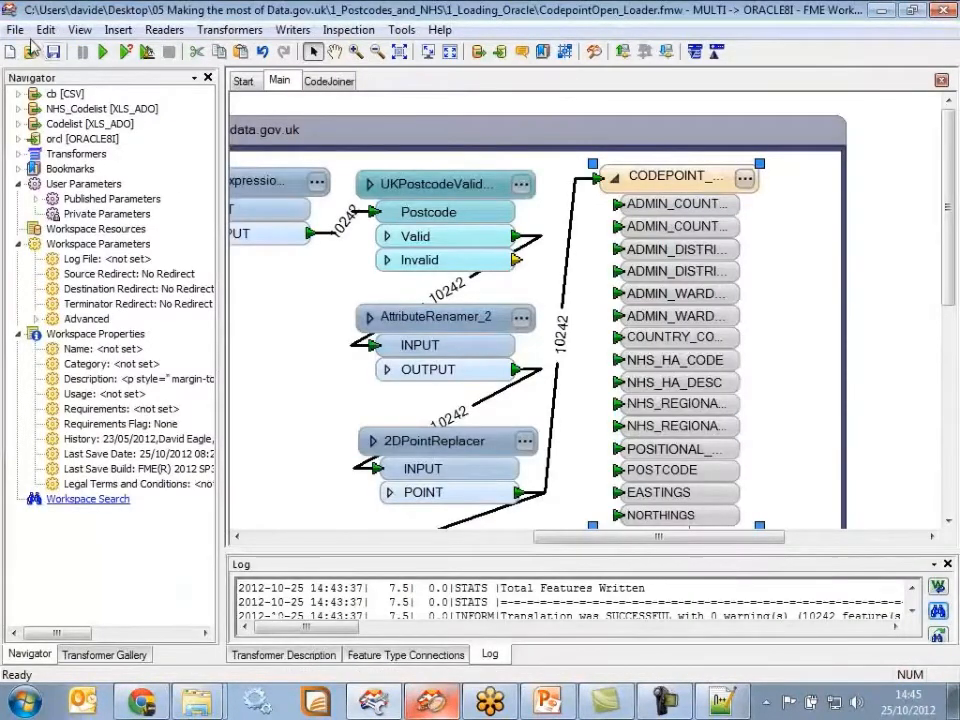
click(16, 29)
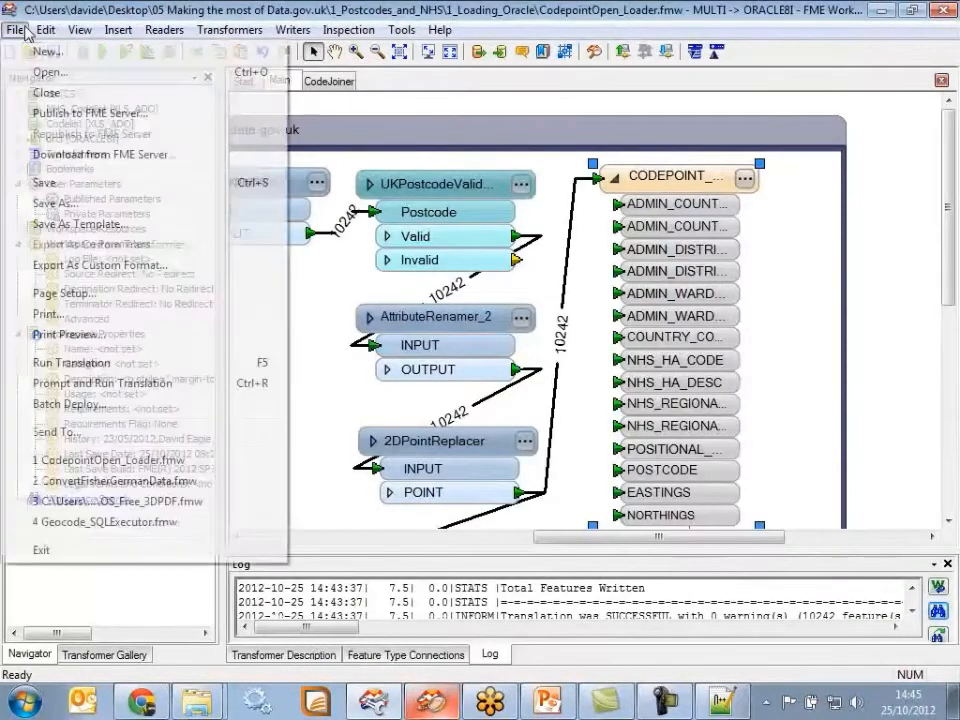
click(47, 92)
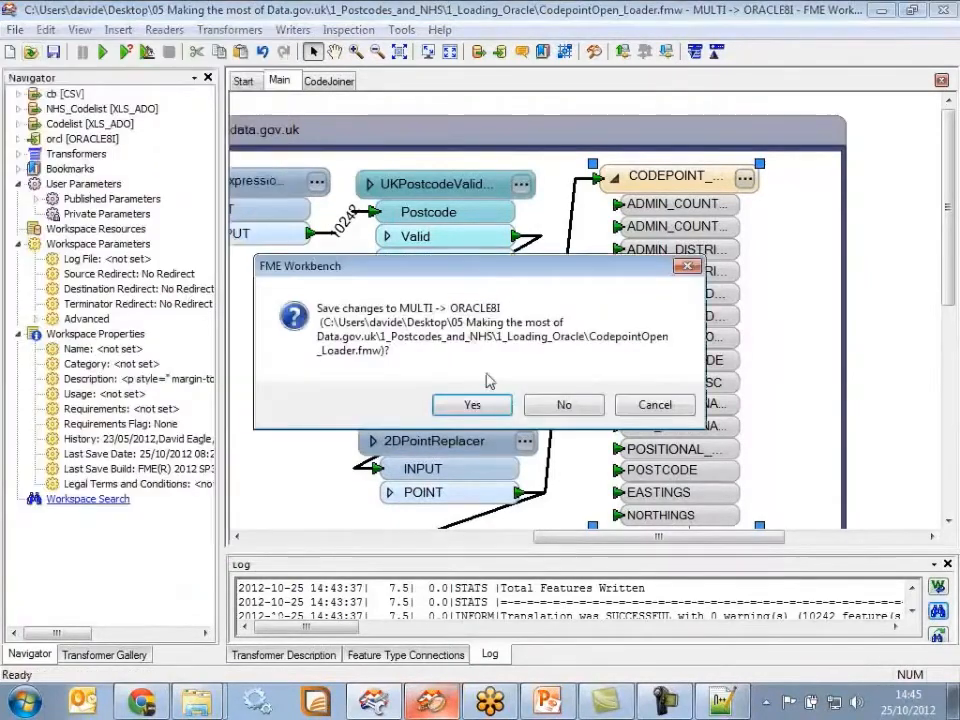
click(555, 403)
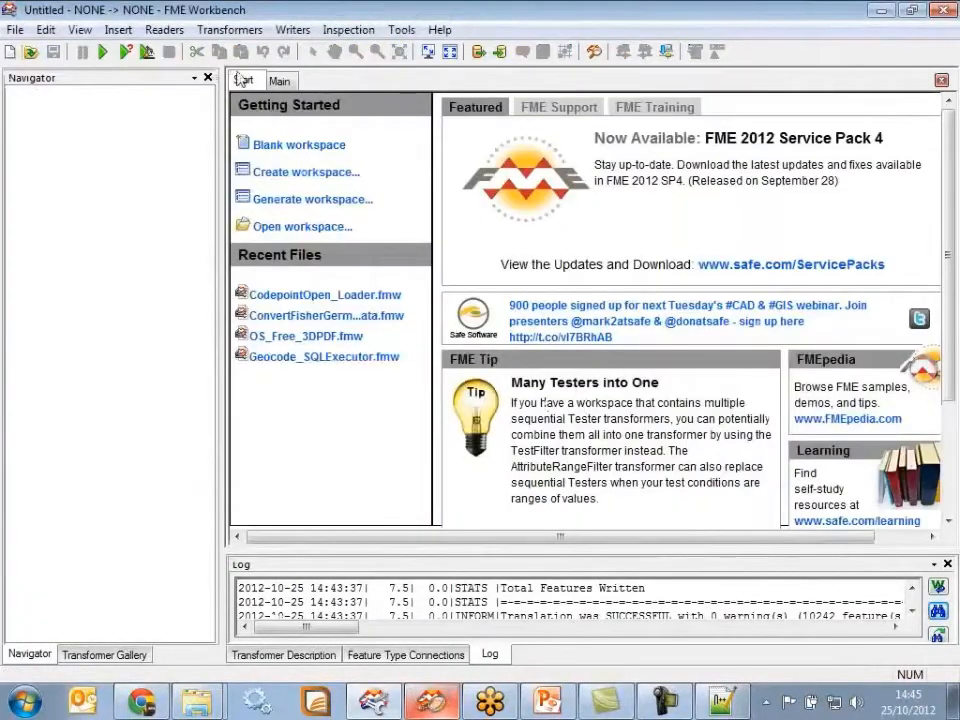
Open the Reading_Oracle.fmw workspace on the main canvas and fit its contents in the view
click(279, 82)
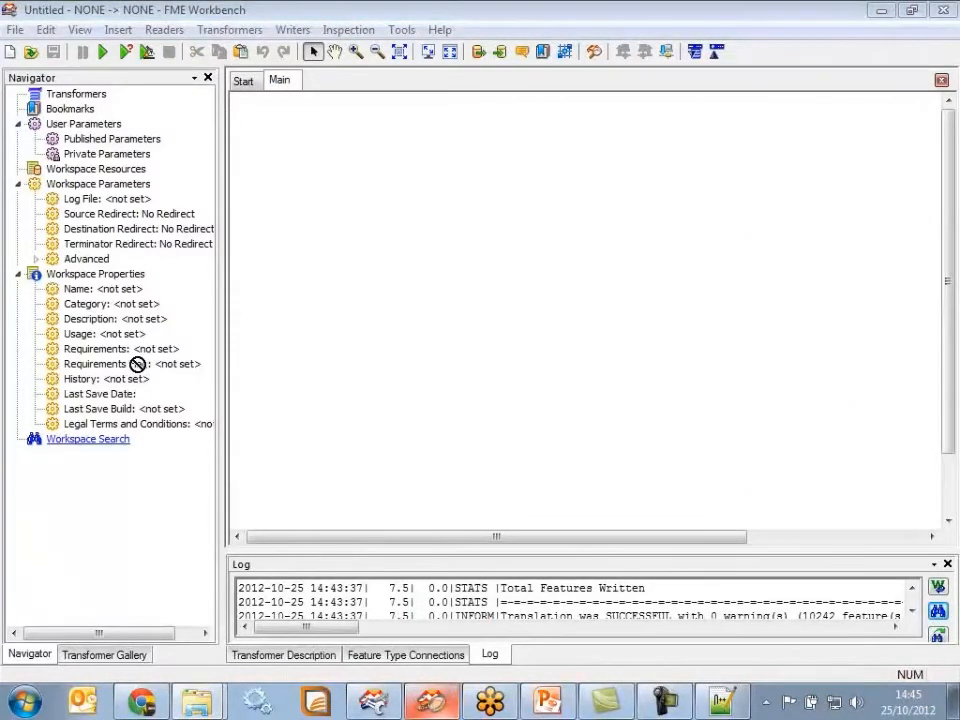
drag(137, 364, 624, 289)
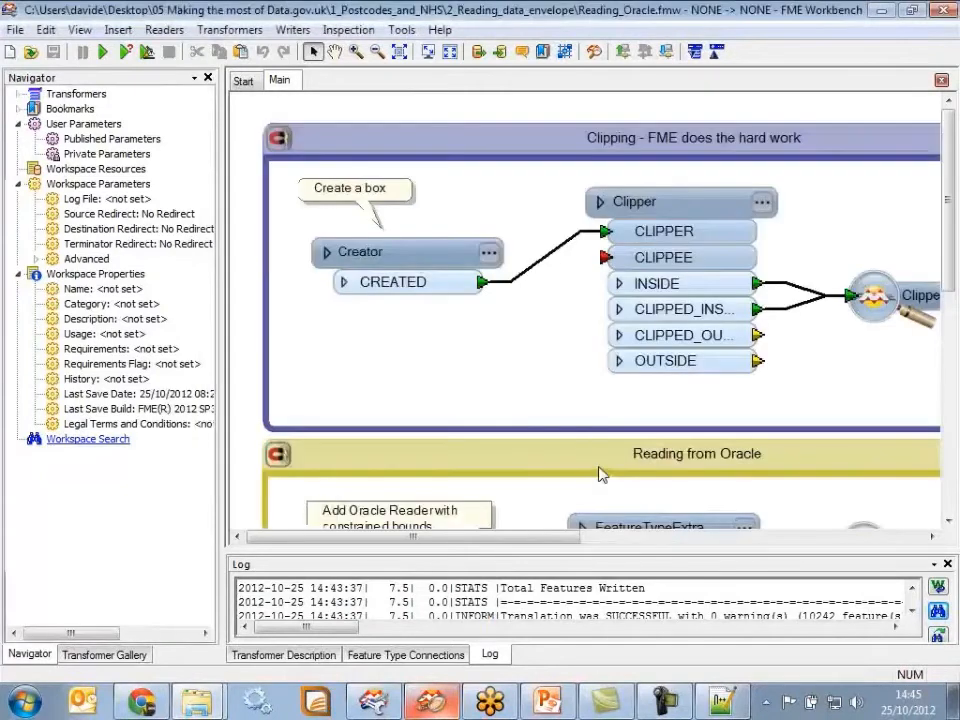
click(399, 51)
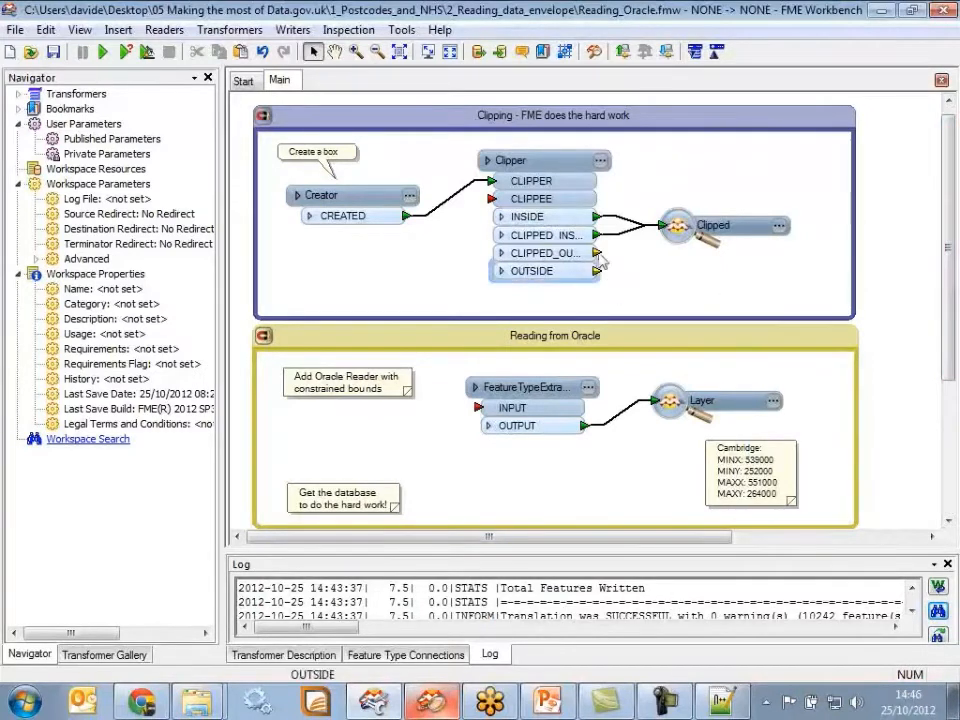
Start adding a reader to the workspace with the Oracle Spatial Object format
click(160, 30)
click(178, 52)
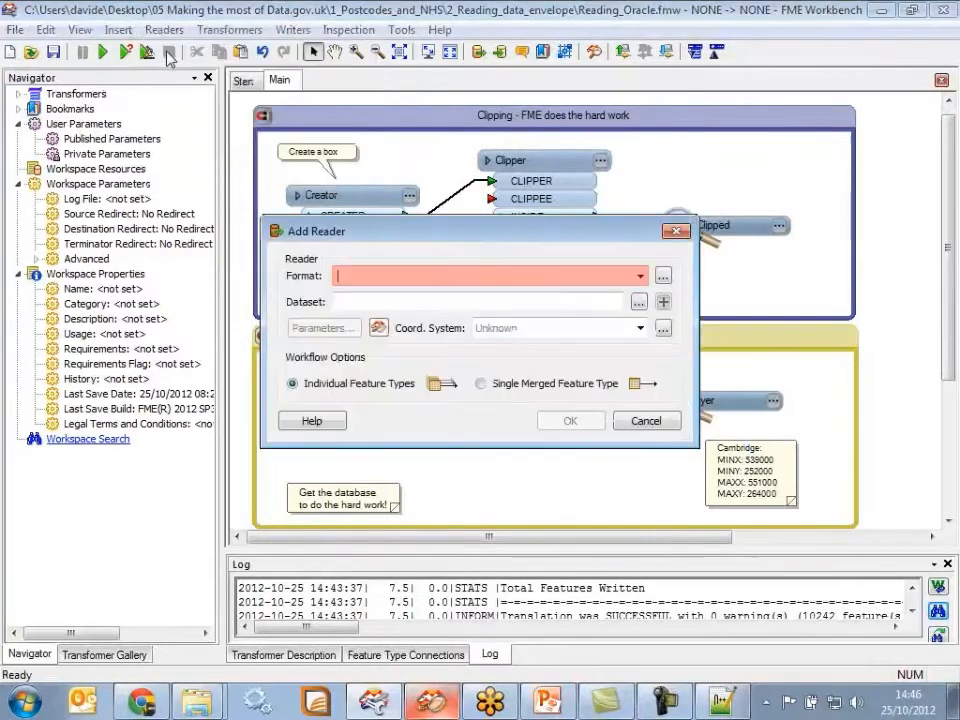
text(oracl)
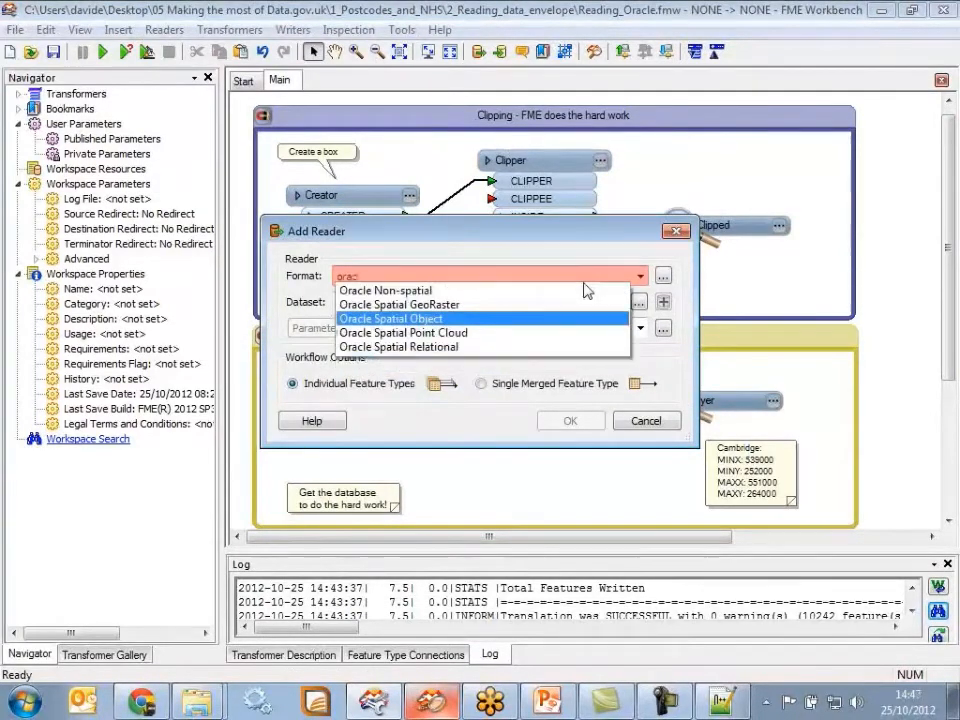
key(Return)
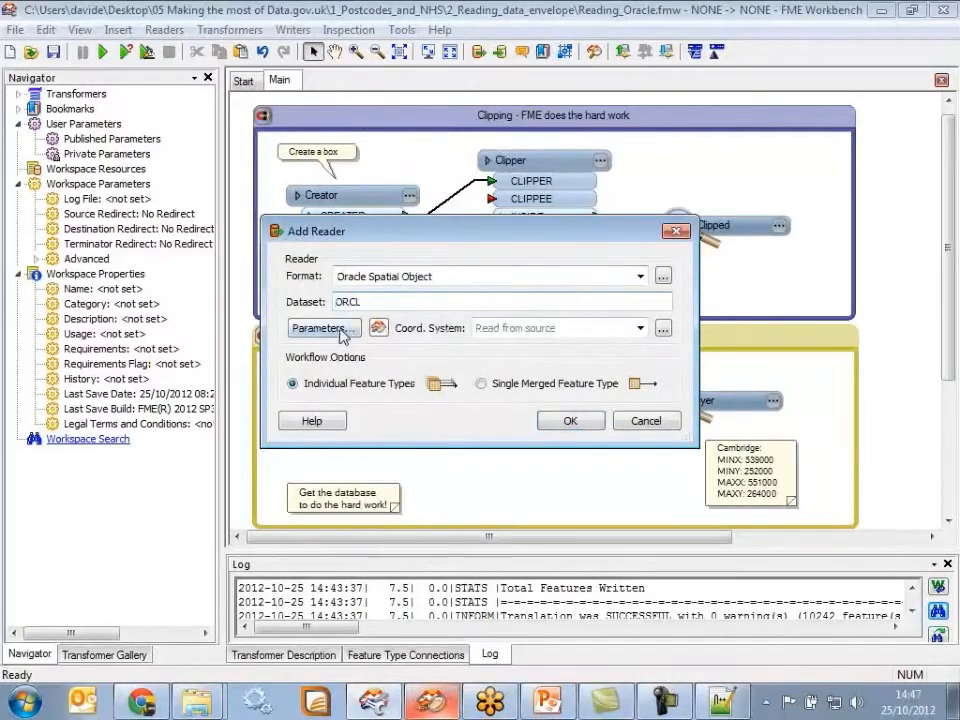
Select the ADMIN.CODEPOINT_OPEN table in the reader's parameters and add the ORCL reader to the canvas
click(320, 328)
click(619, 262)
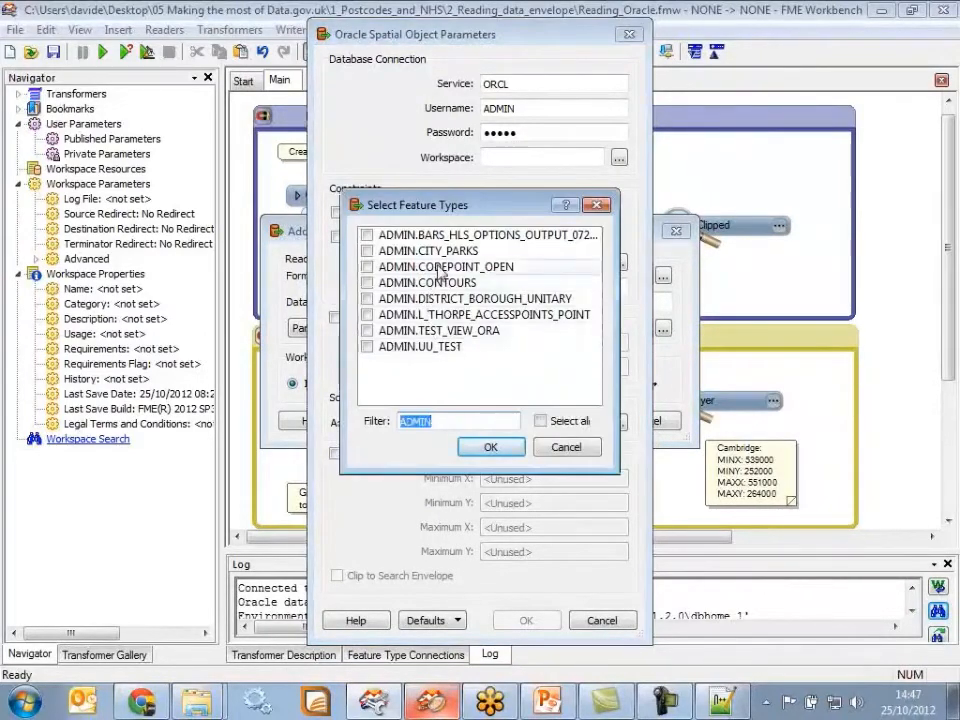
click(367, 266)
click(490, 447)
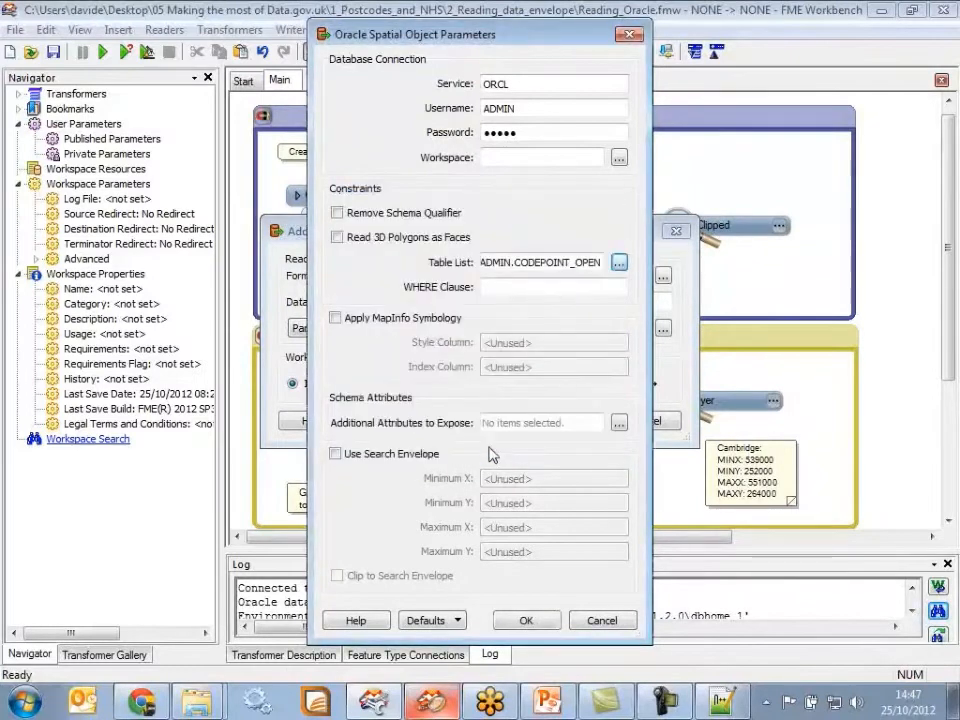
click(538, 625)
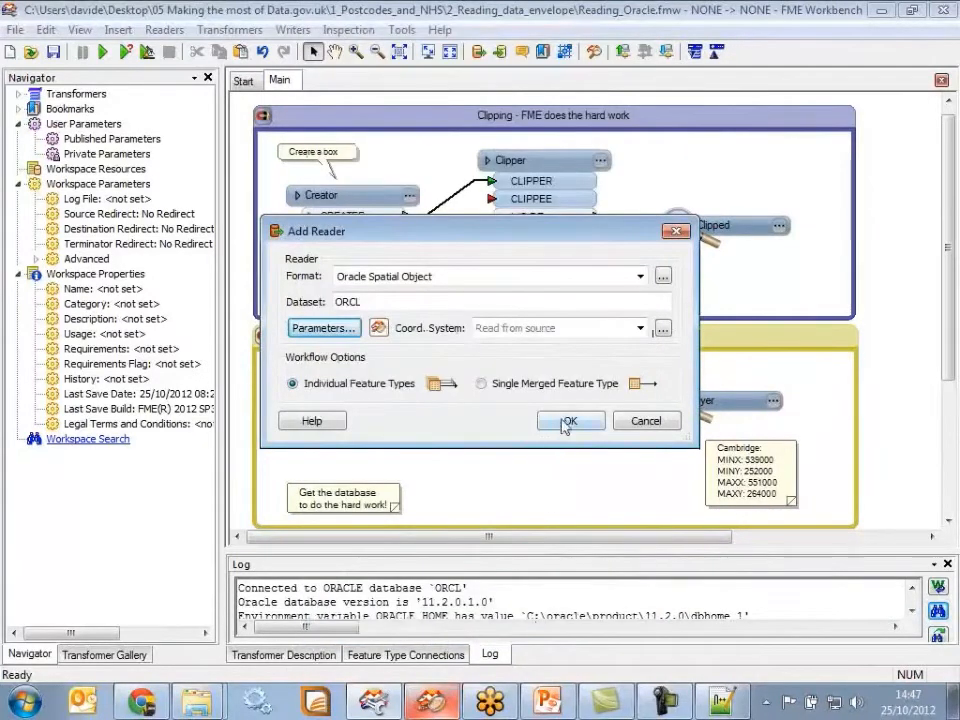
click(566, 422)
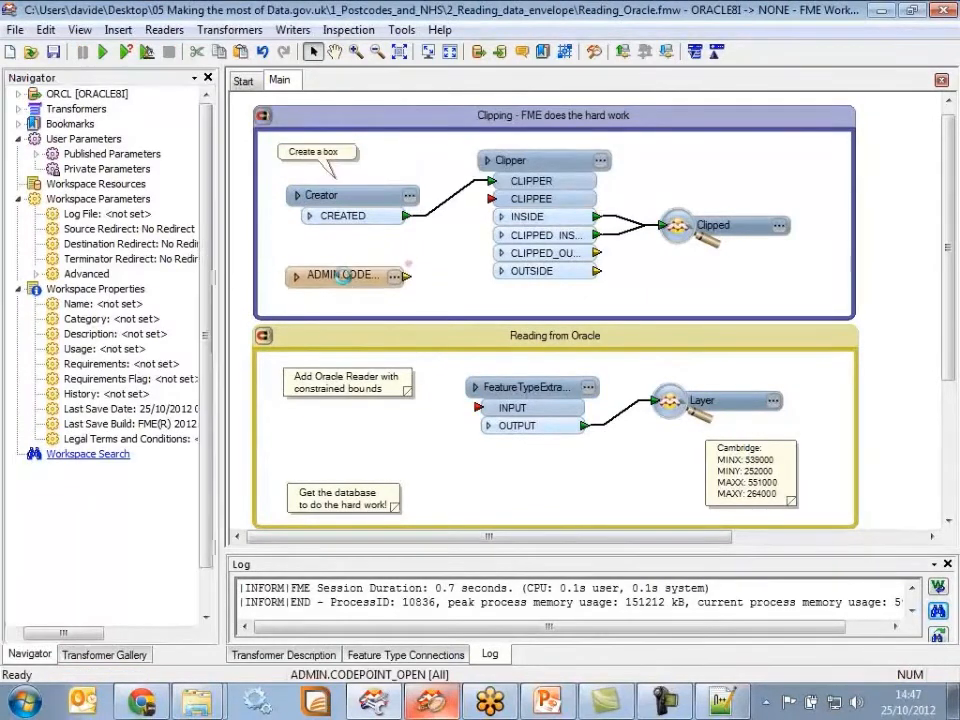
click(343, 276)
Examine the Creator transformer's box geometry coordinates, accept its parameters and select the link from Creator to Clipper
click(411, 197)
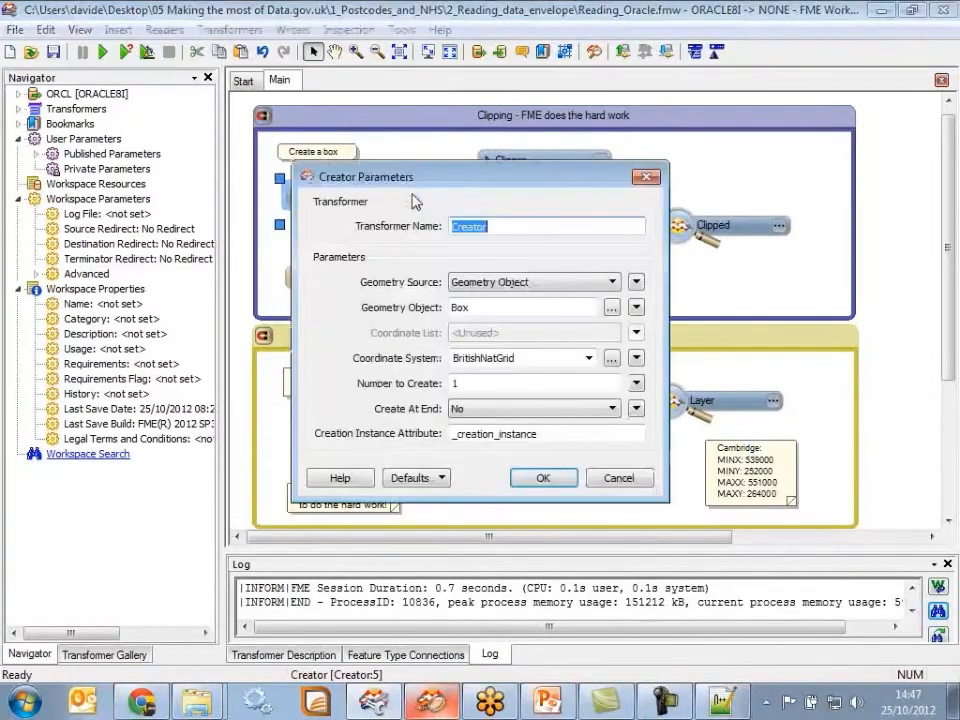
click(611, 308)
drag(610, 154, 567, 166)
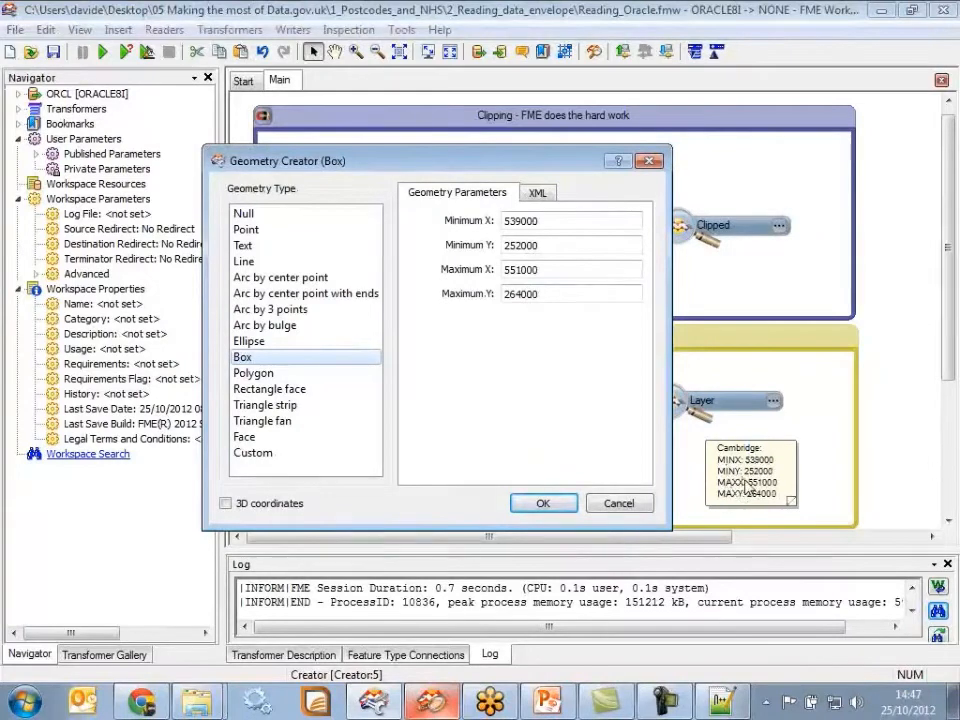
click(558, 508)
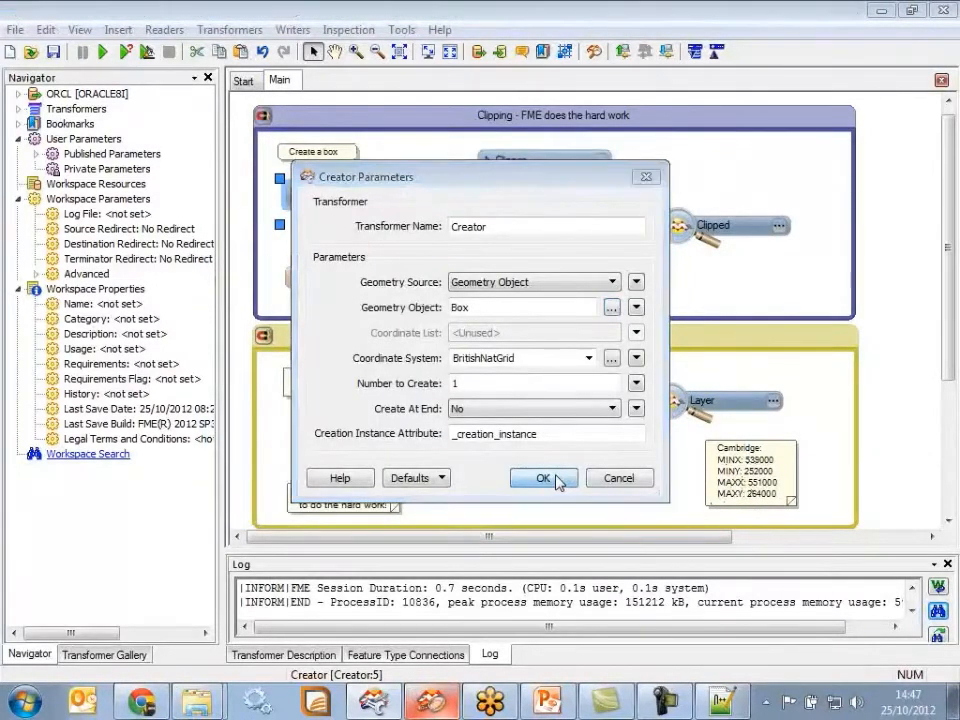
click(551, 480)
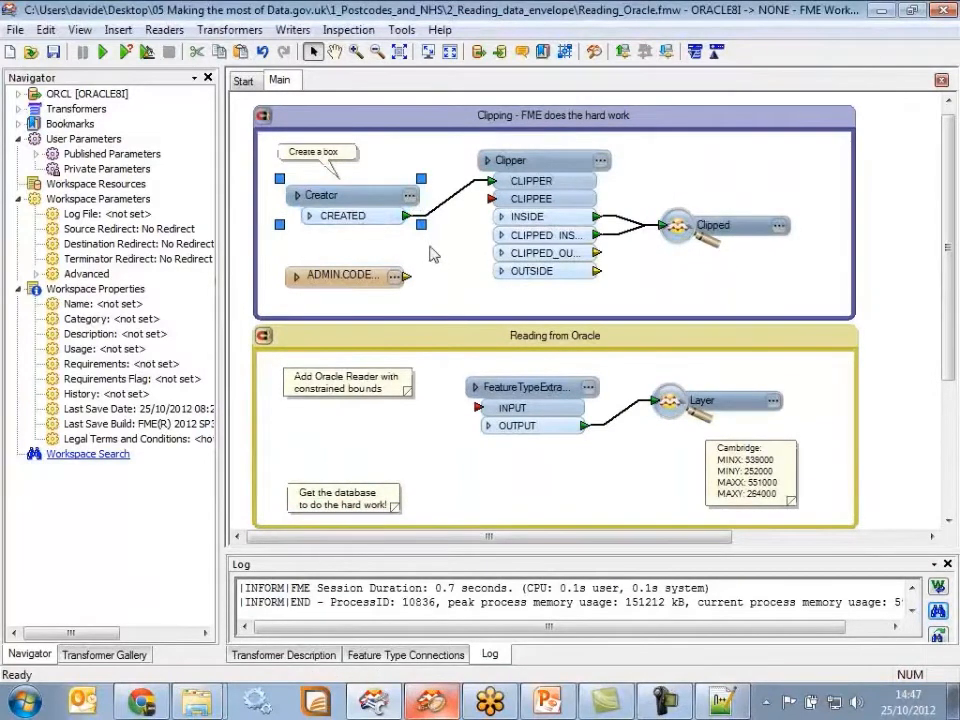
click(443, 206)
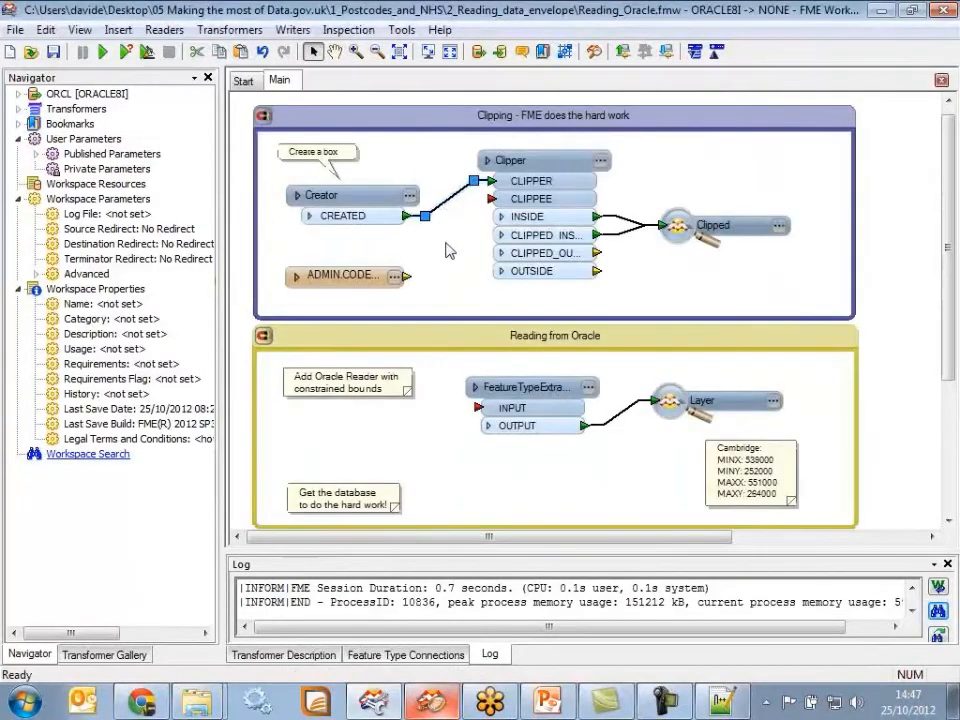
Delete the link between Creator and Clipper and disable the ORCL reader
key(Delete)
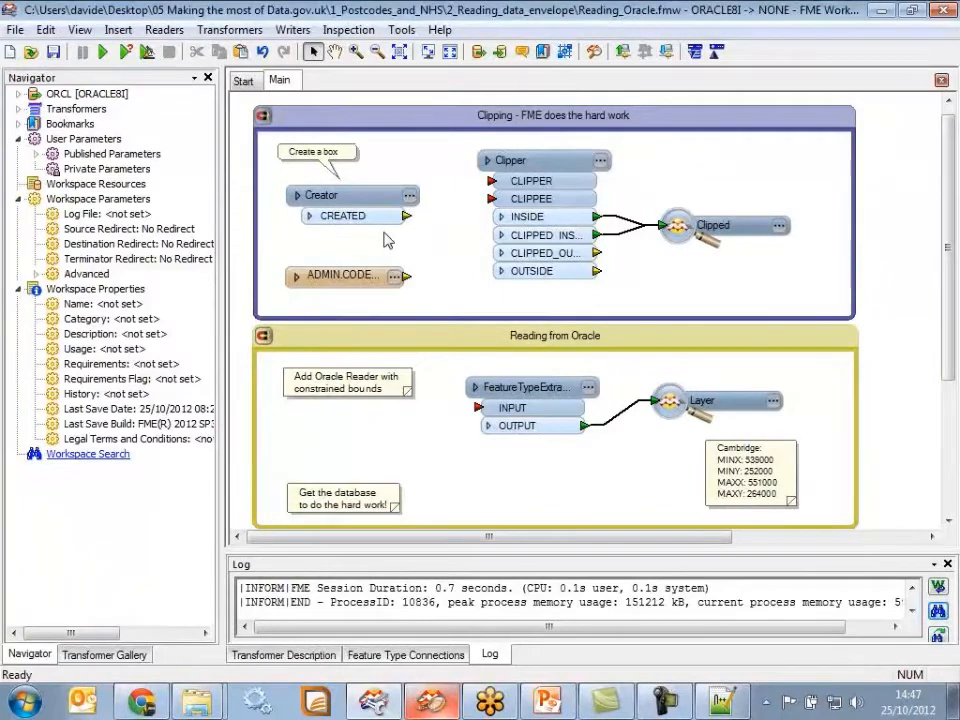
right_click(96, 94)
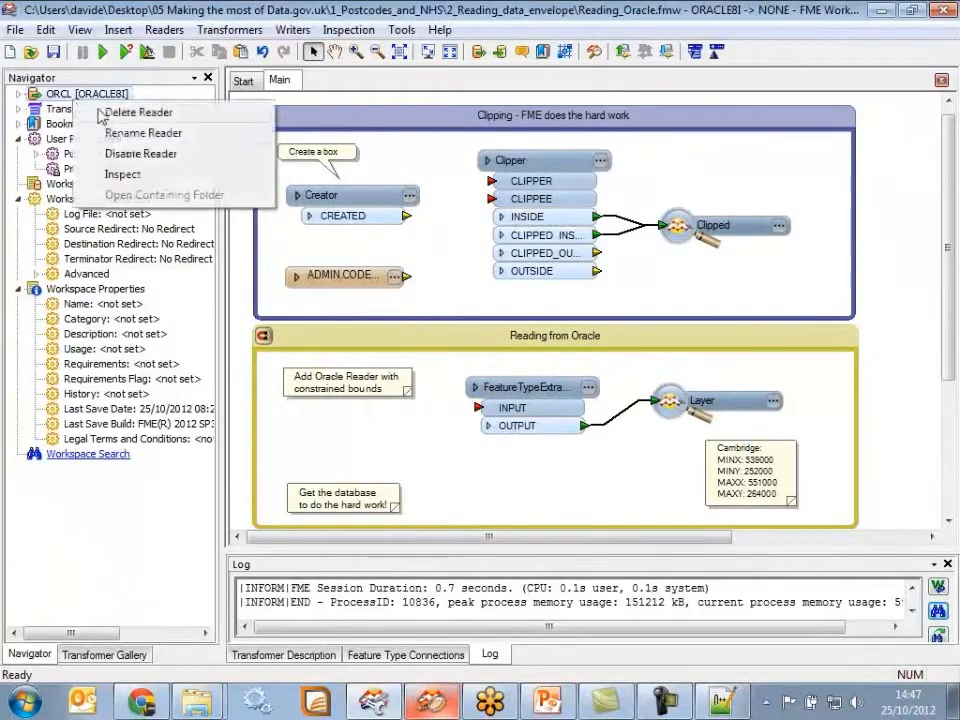
click(141, 153)
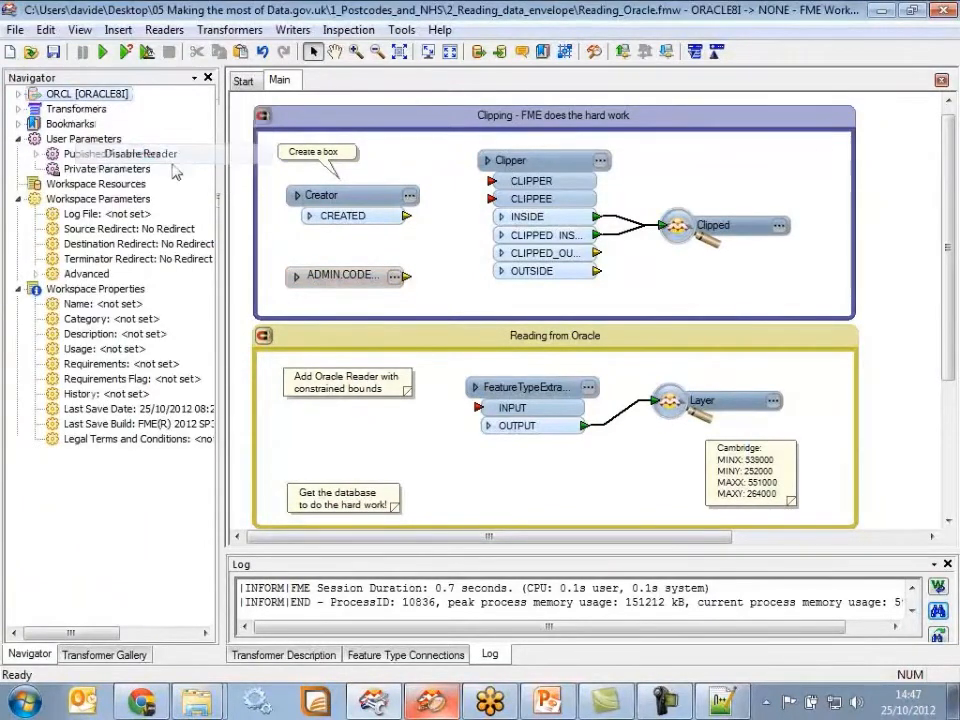
Run the workspace with a temporary inspector on Creator, examine the created box's bounding coordinates, and remove the inspector
right_click(330, 200)
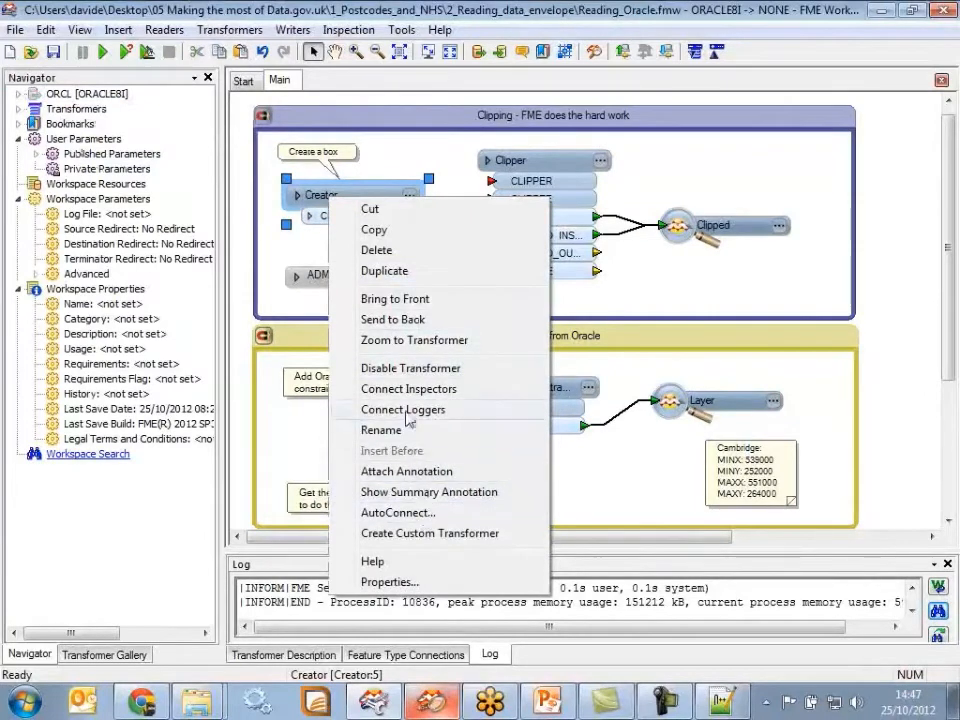
click(420, 392)
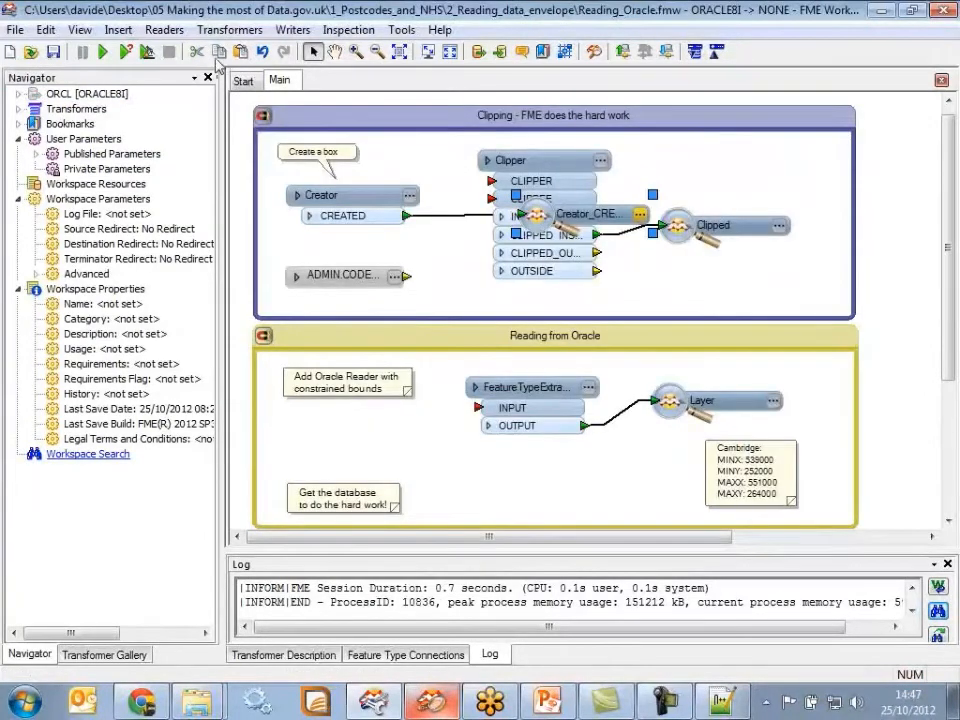
click(103, 52)
drag(585, 222, 585, 313)
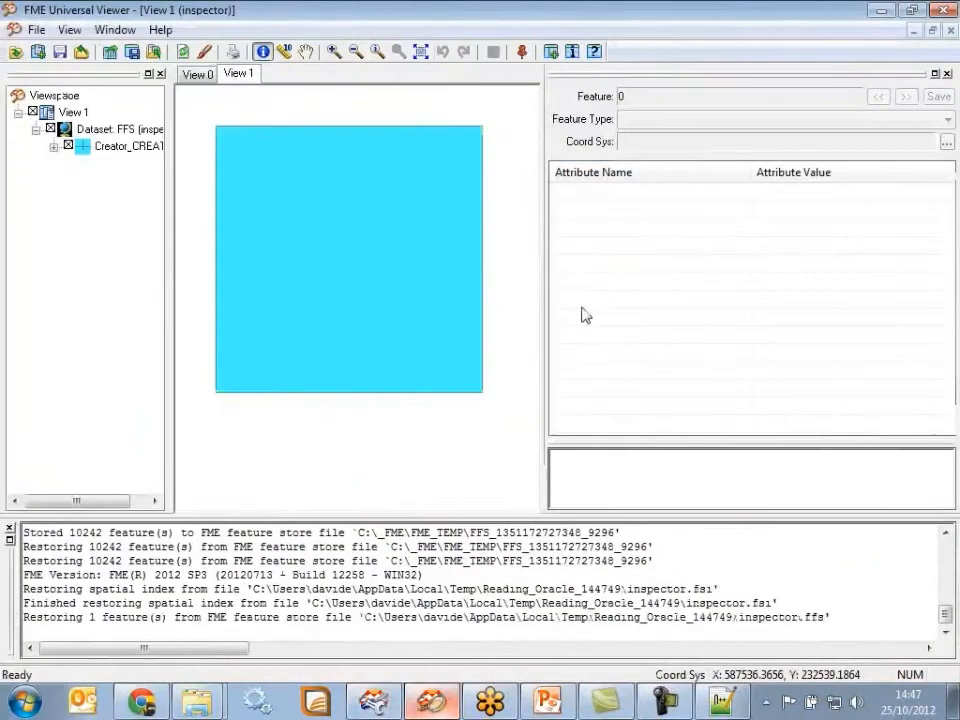
click(334, 318)
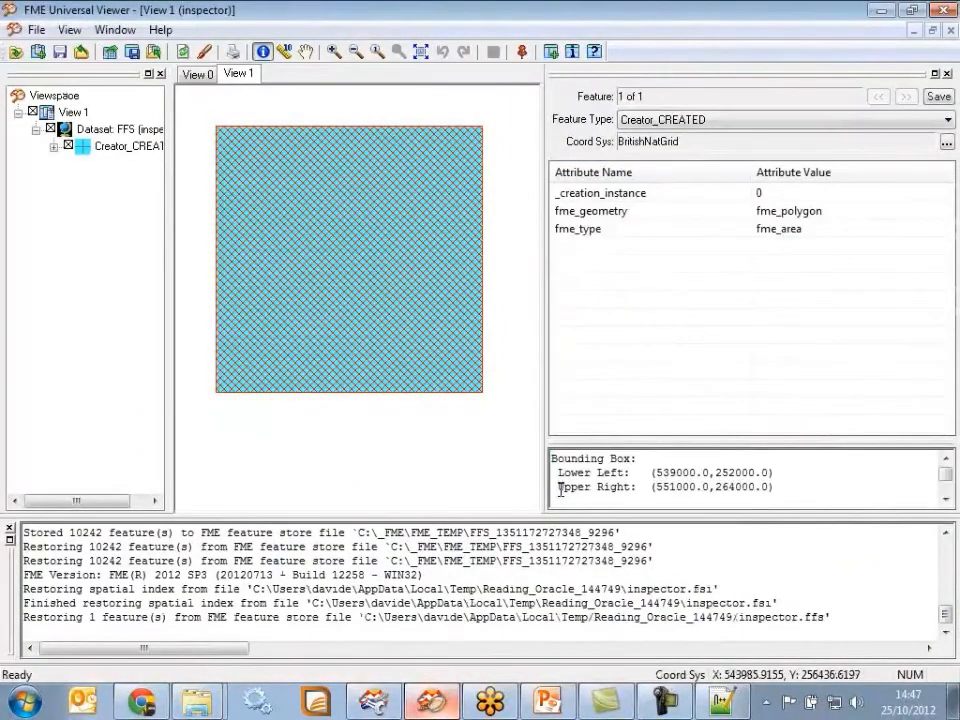
click(943, 10)
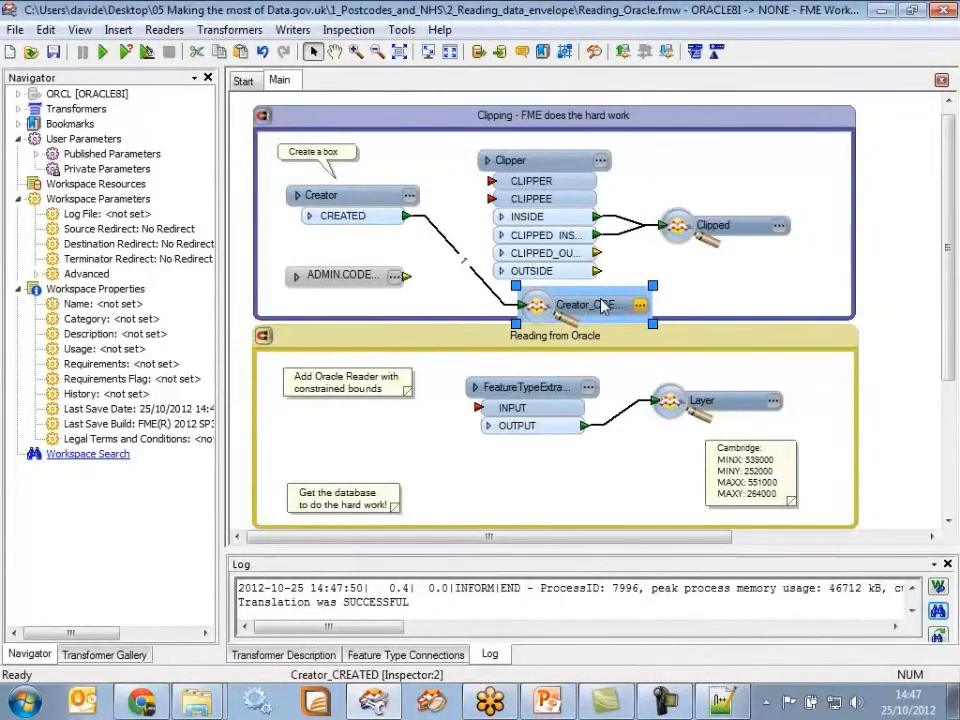
key(Delete)
Connect Creator to the CLIPPER port and ADMIN.CODEPOINT_OPEN to the CLIPPEE port, and re-enable the ORCL reader
drag(406, 216, 491, 181)
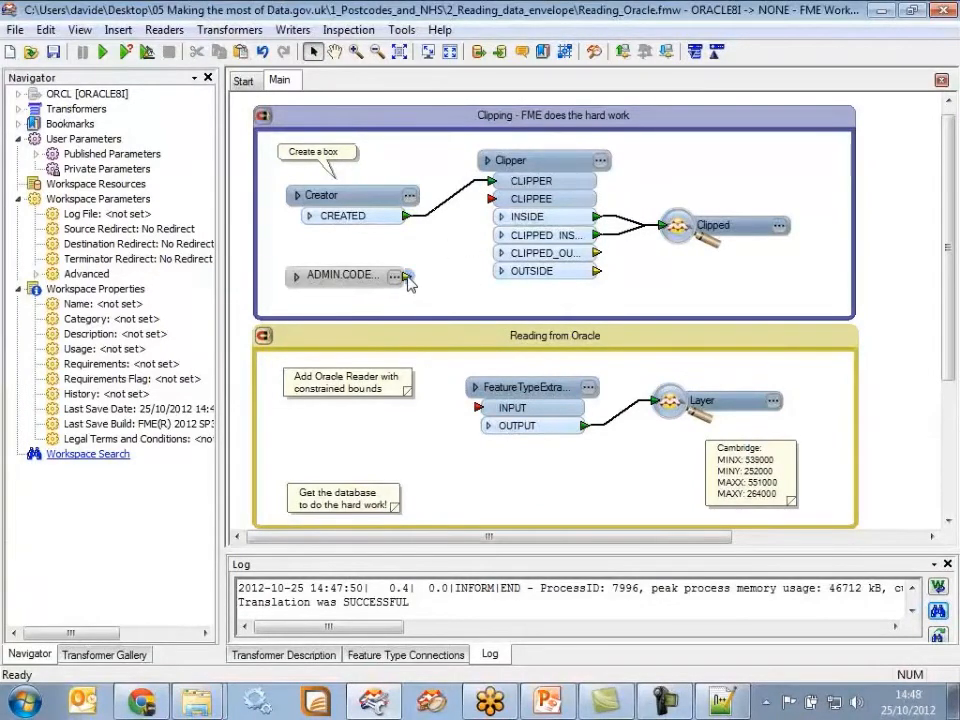
drag(412, 280, 491, 199)
right_click(65, 93)
click(133, 143)
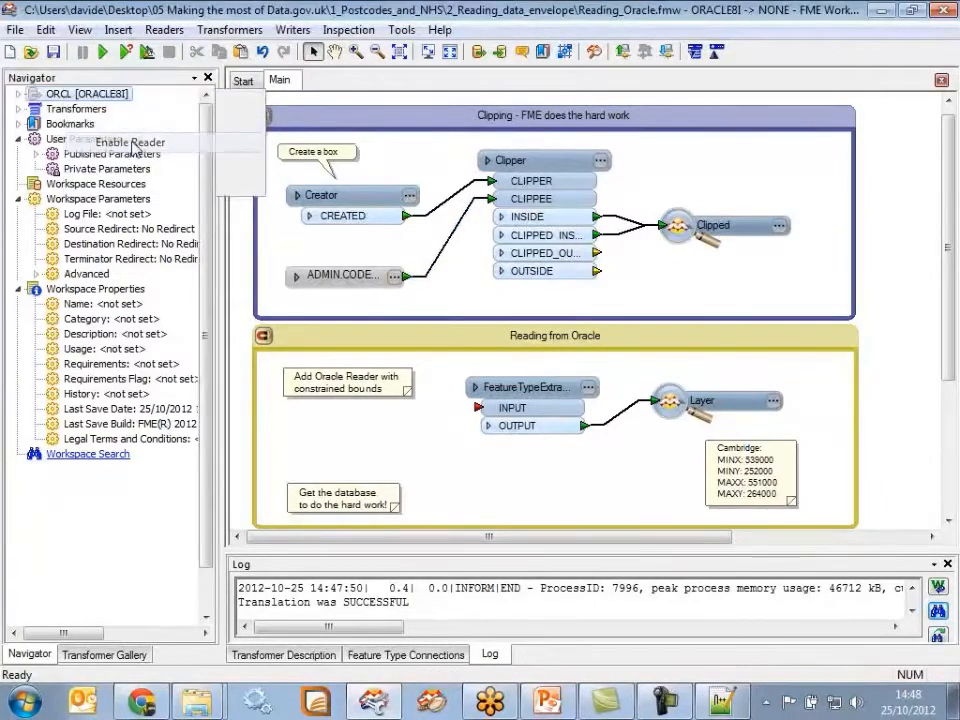
Review and accept the Clipper's parameters, and run the workspace to view the clipped postcodes
click(600, 160)
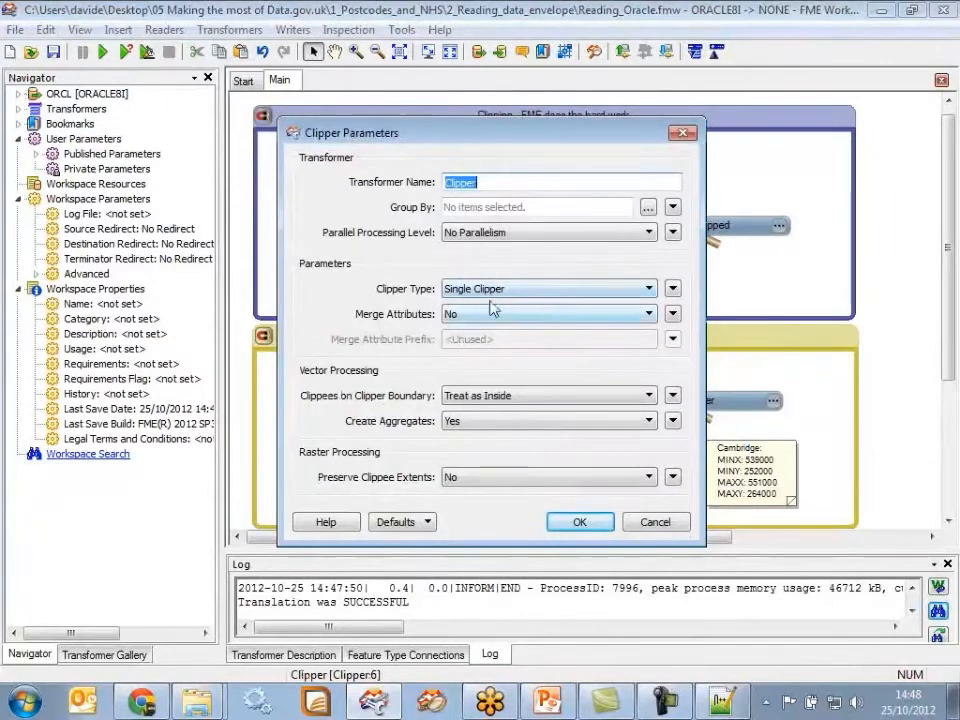
click(579, 521)
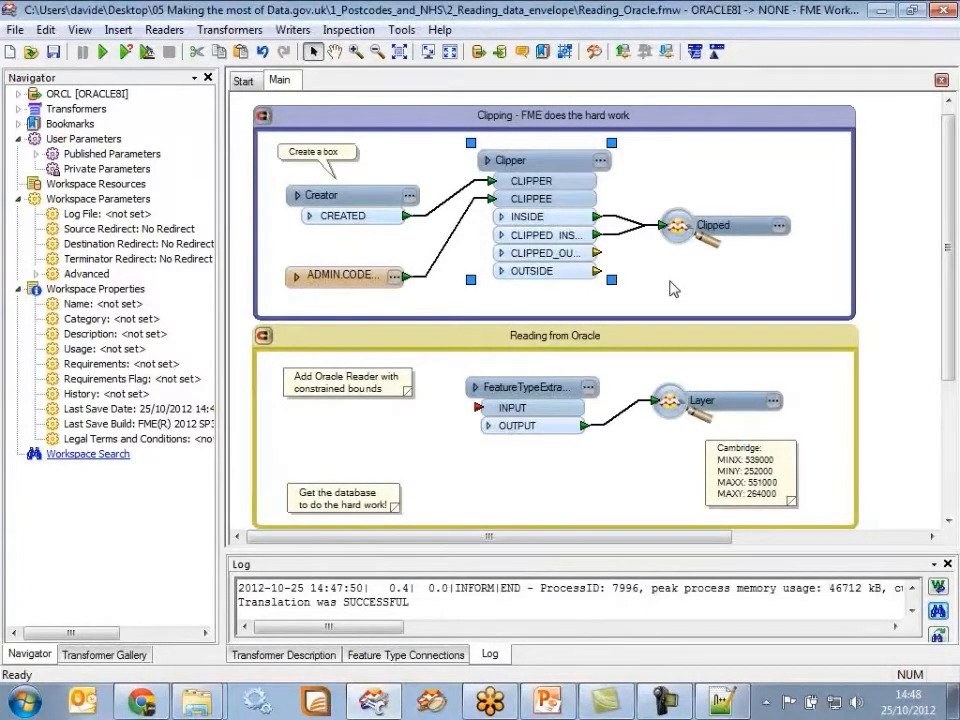
click(686, 227)
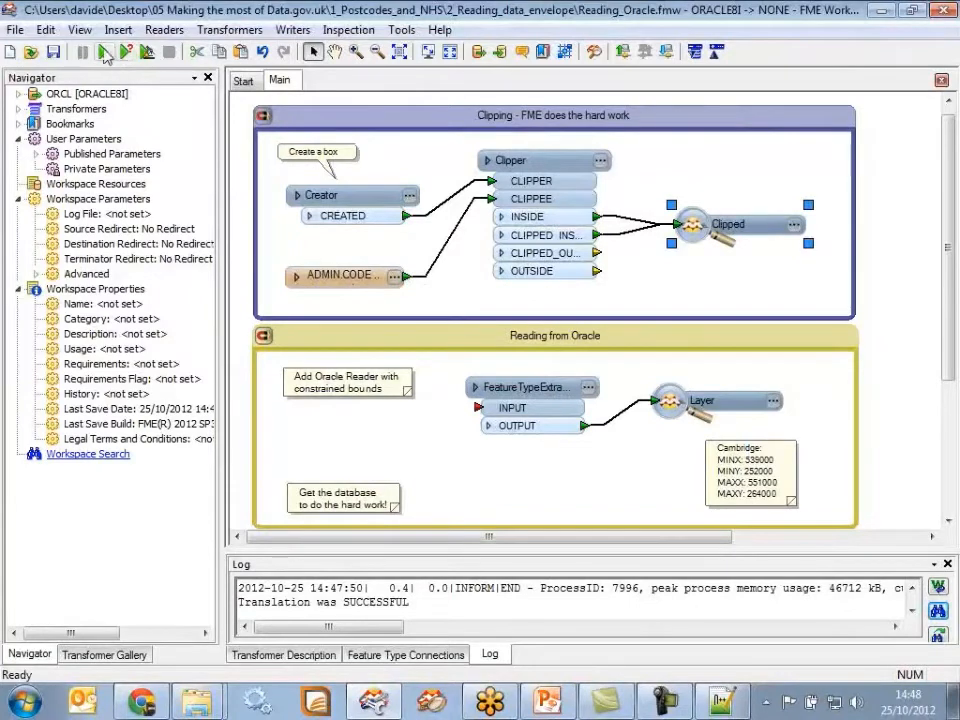
click(103, 51)
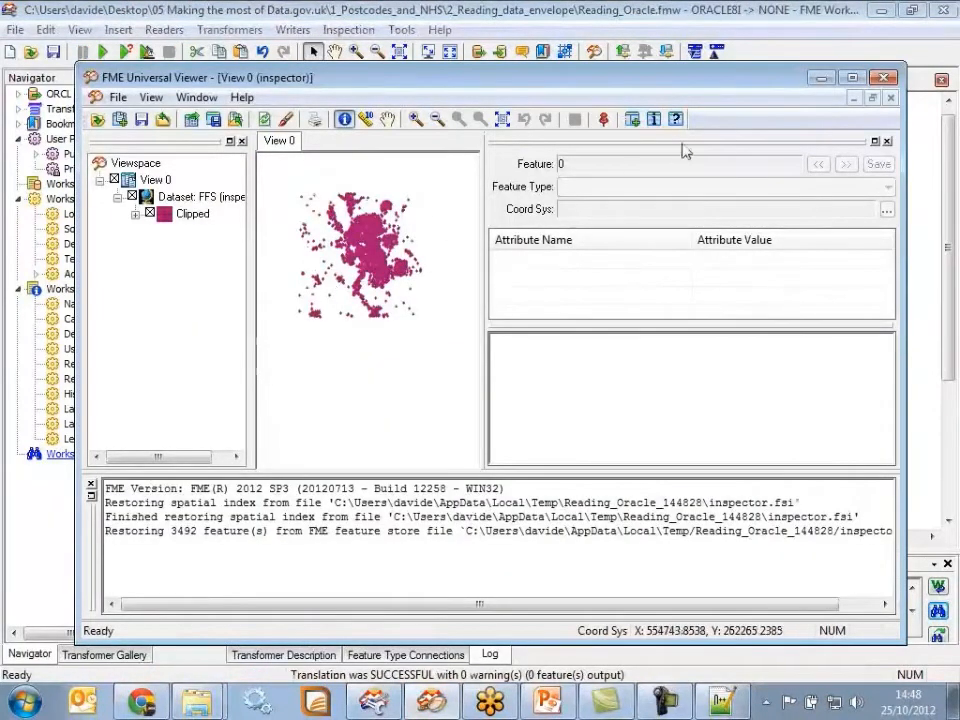
drag(760, 82, 0, 107)
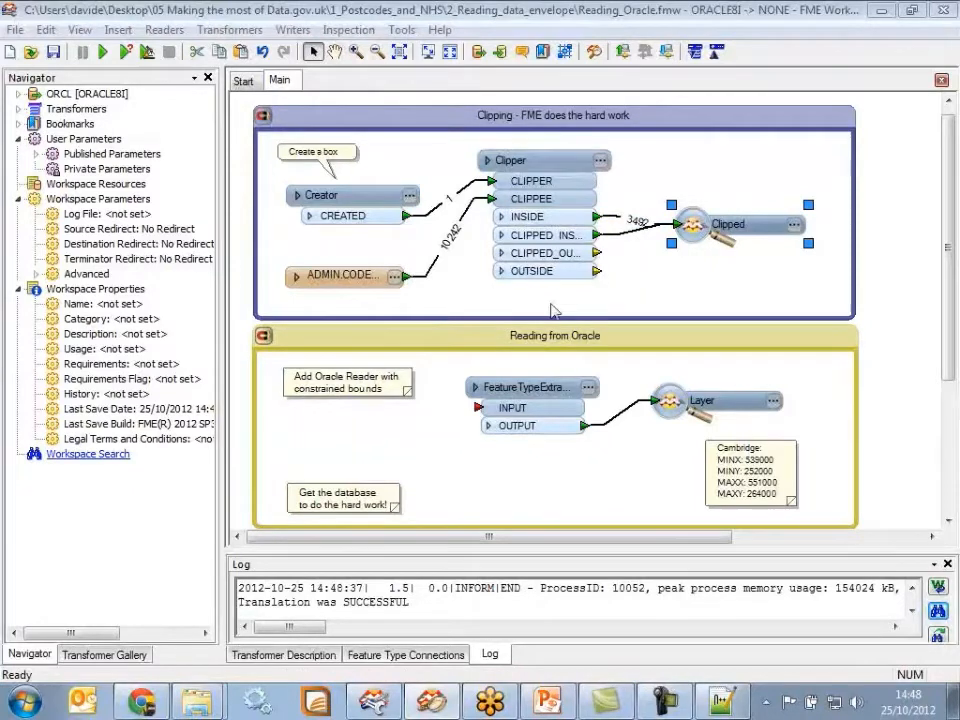
Delete the link from ADMIN.CODEPOINT_OPEN to CLIPPEE and examine the log's session duration and peak memory usage
click(444, 256)
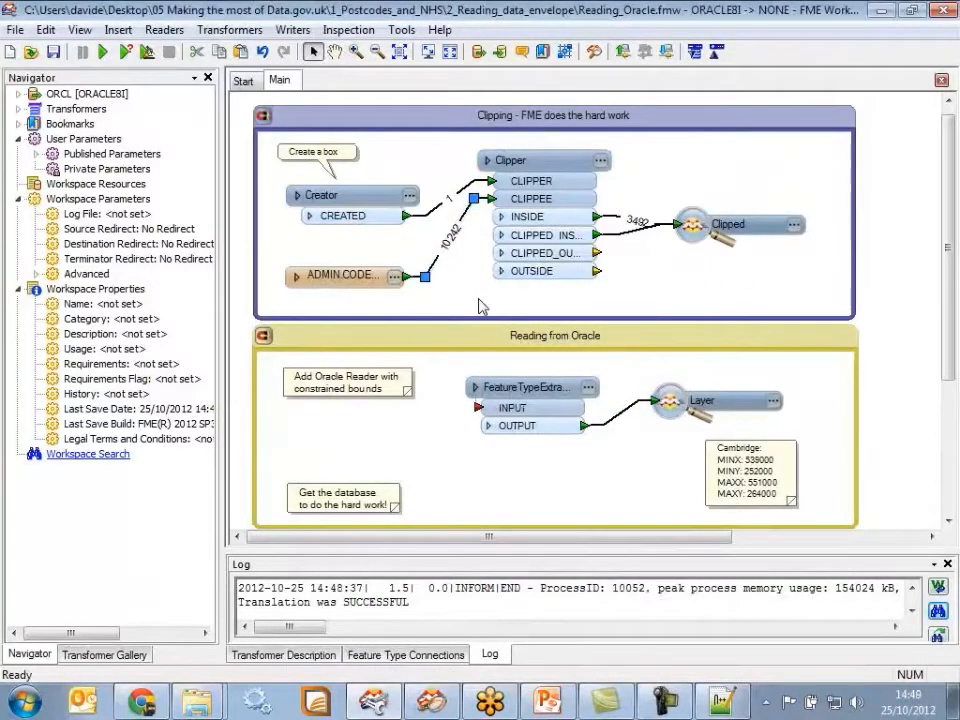
key(Delete)
drag(526, 553, 527, 360)
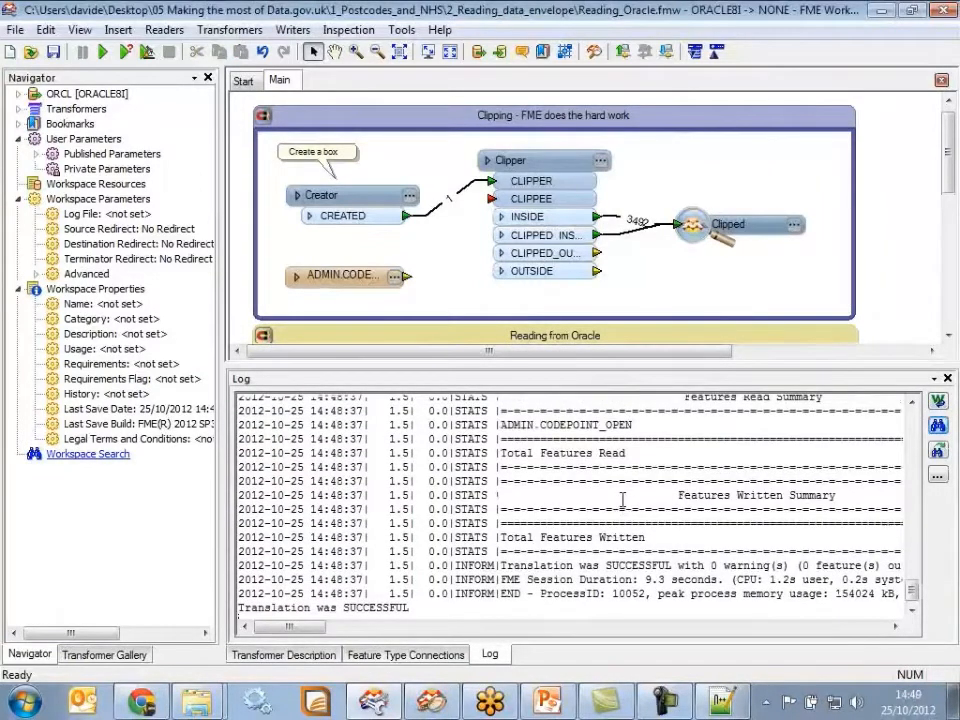
scroll(622, 499, up, 1)
double_click(654, 607)
scroll(700, 533, down, 2)
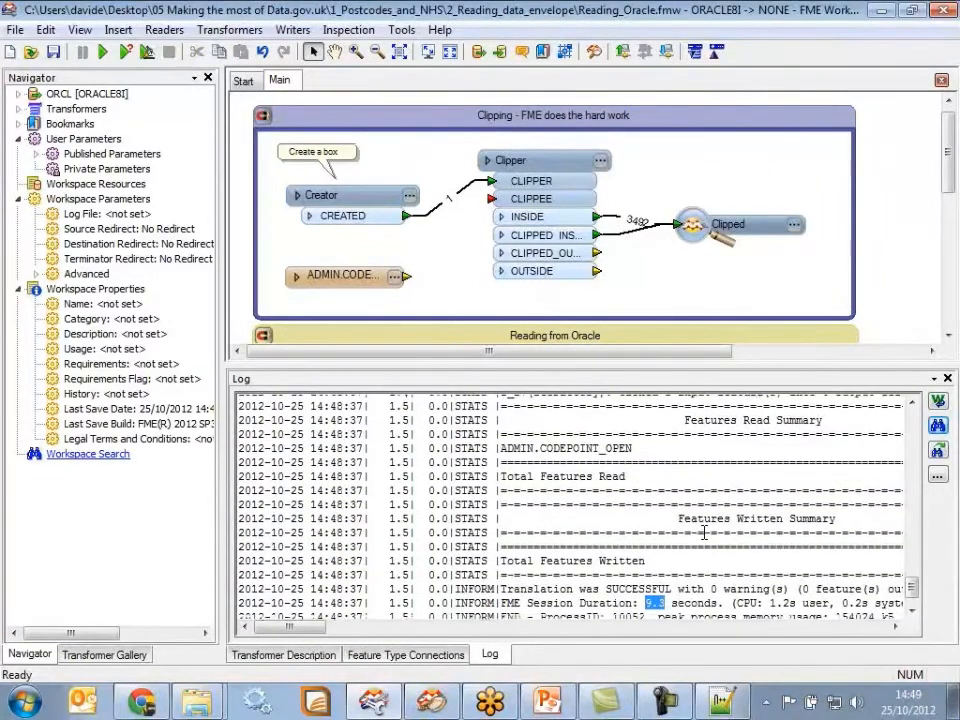
drag(316, 632, 344, 632)
double_click(604, 571)
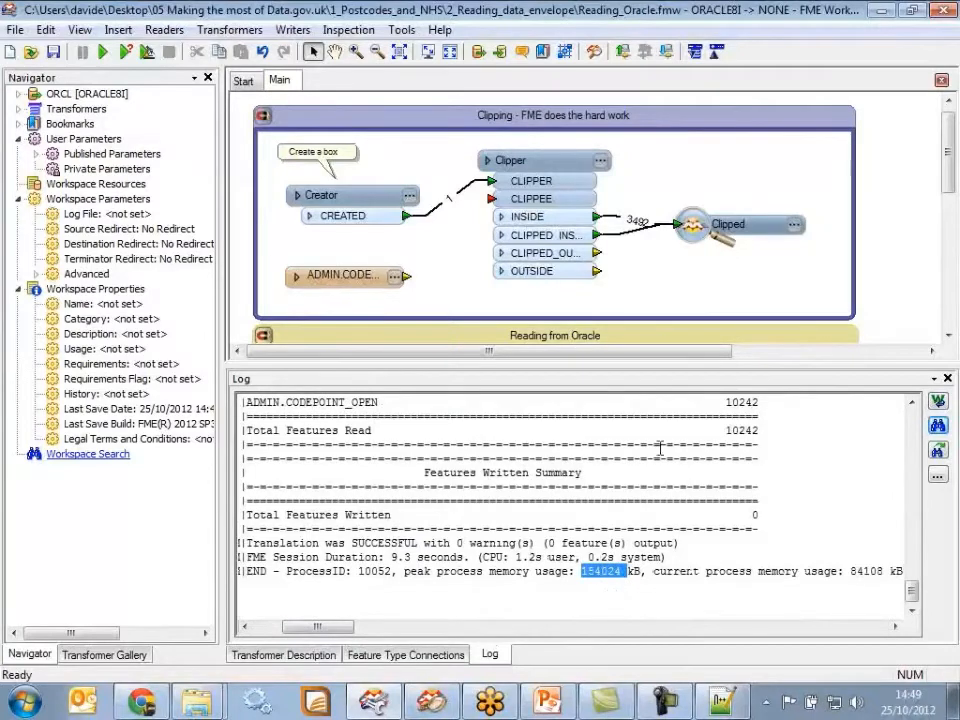
drag(636, 363, 634, 562)
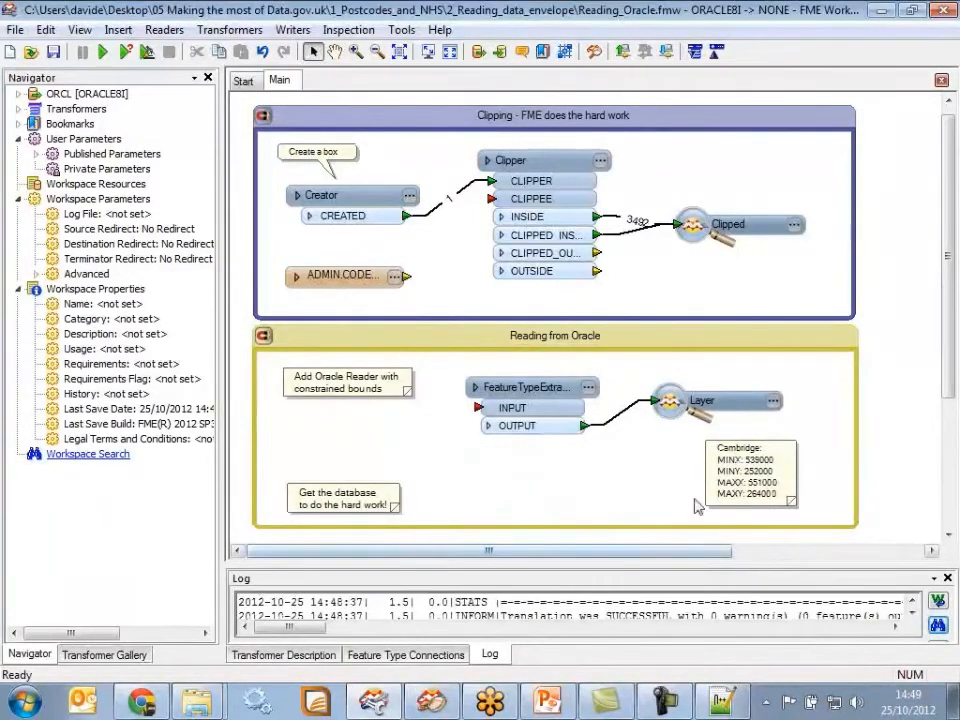
Move ADMIN.CODEPOINT_OPEN into the Reading from Oracle bookmark and connect it to the FeatureTypeExtractor's INPUT port
drag(343, 275, 341, 443)
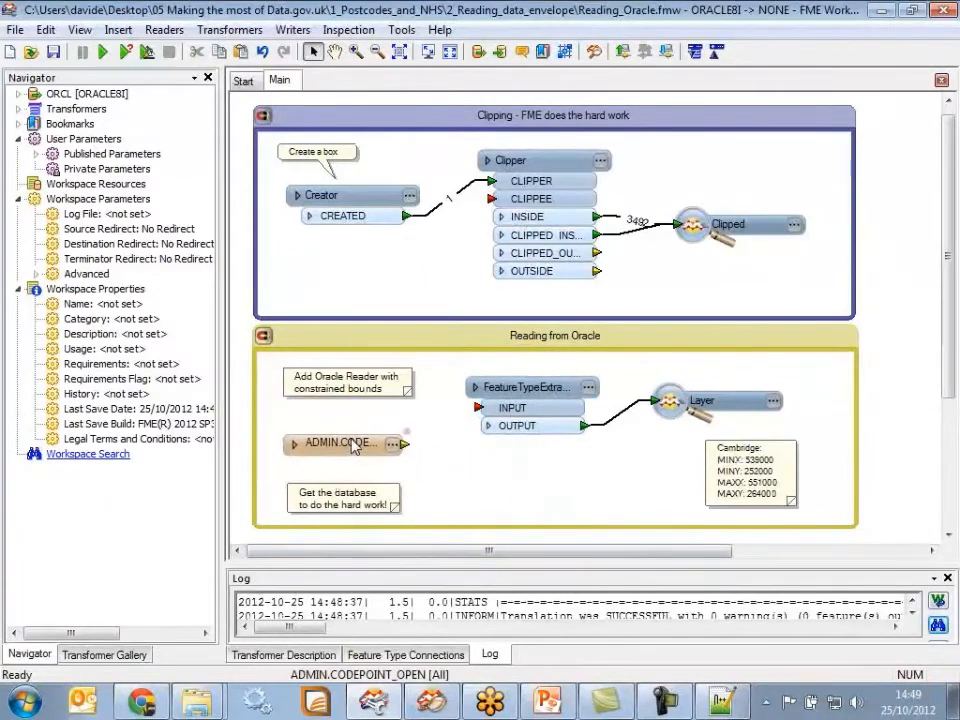
drag(406, 447, 478, 407)
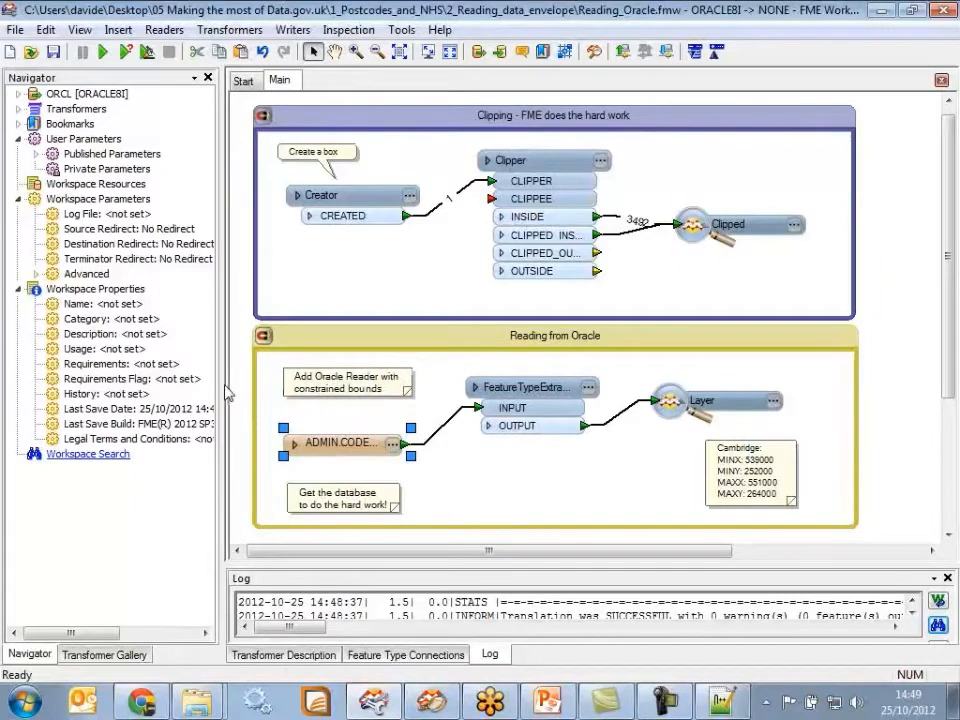
Set the ORCL reader's Minimum X to 539000 and Minimum Y to 252000
drag(227, 395, 330, 398)
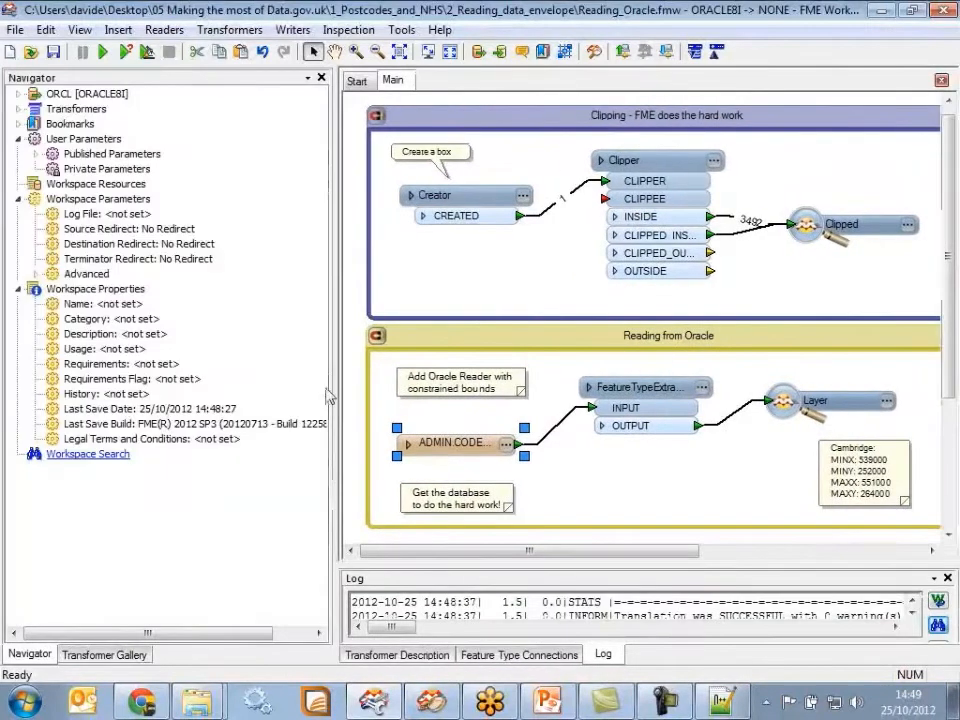
click(18, 93)
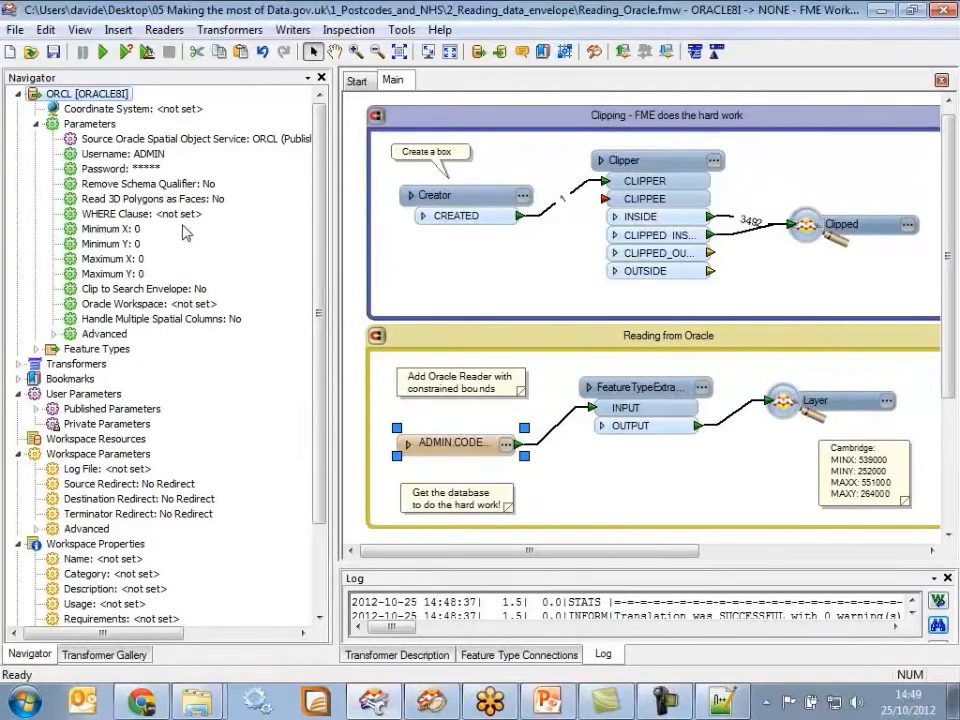
click(147, 216)
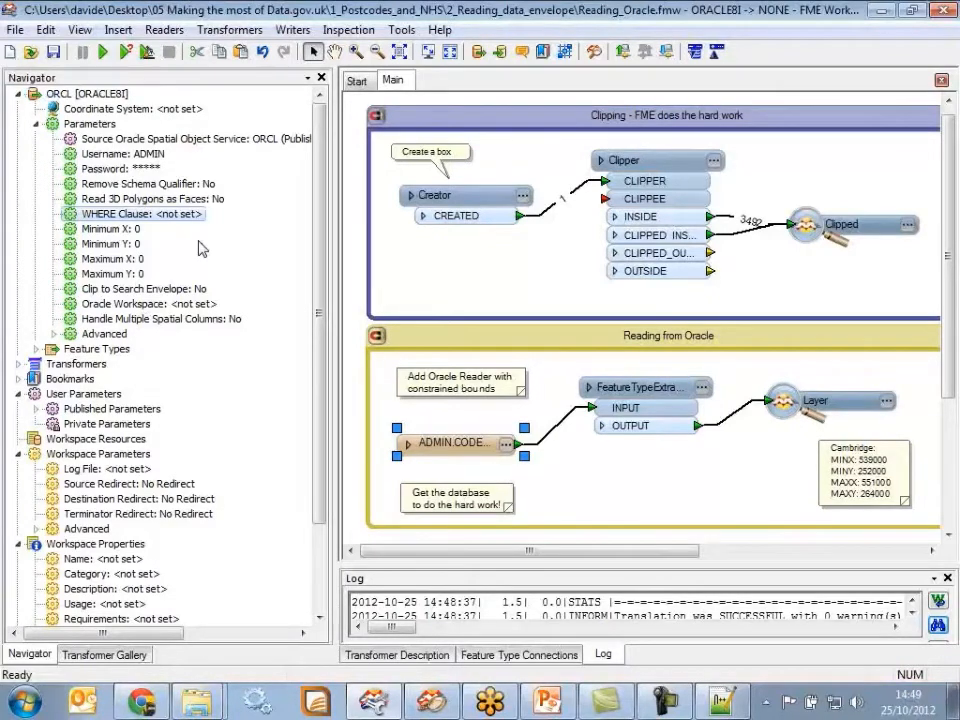
double_click(112, 229)
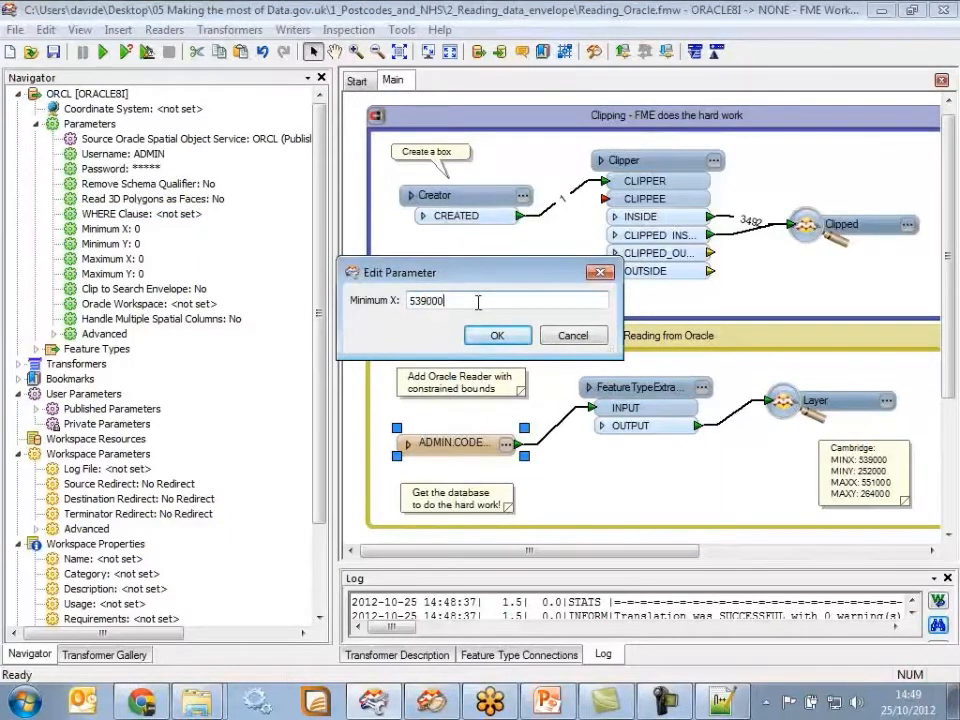
click(497, 335)
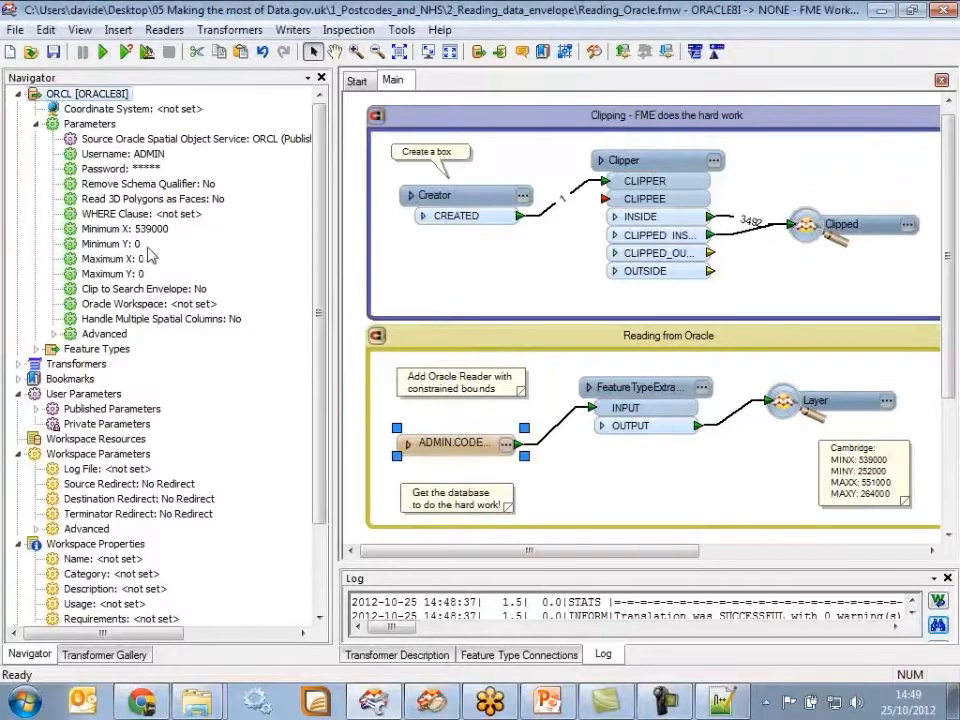
double_click(136, 244)
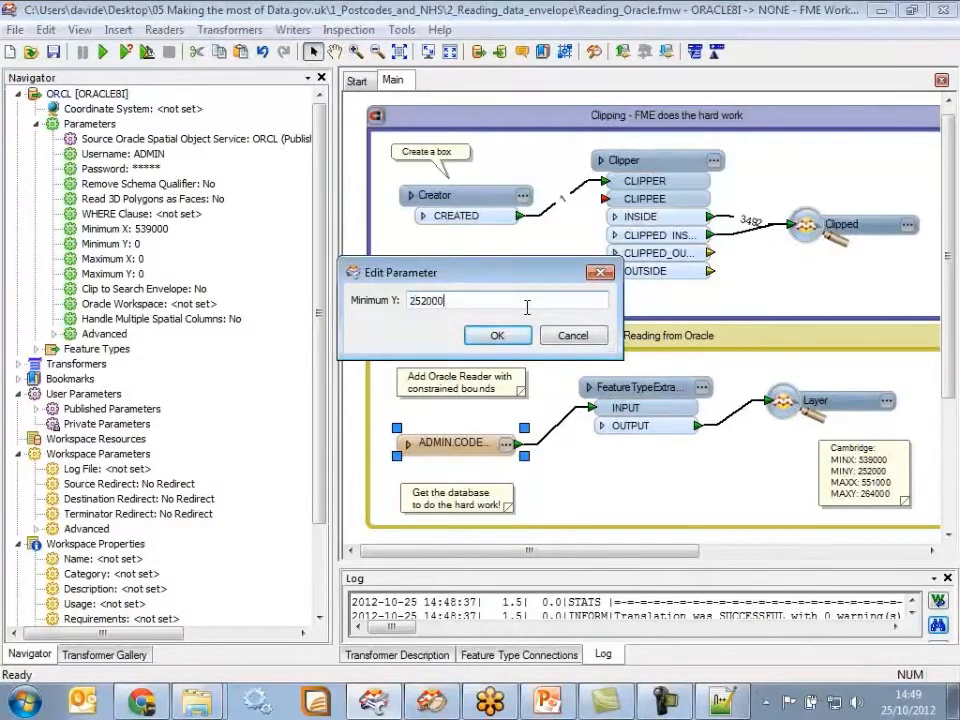
text(252000)
click(495, 335)
Set the ORCL reader's Maximum X to 551000 and Maximum Y to 264000
double_click(133, 259)
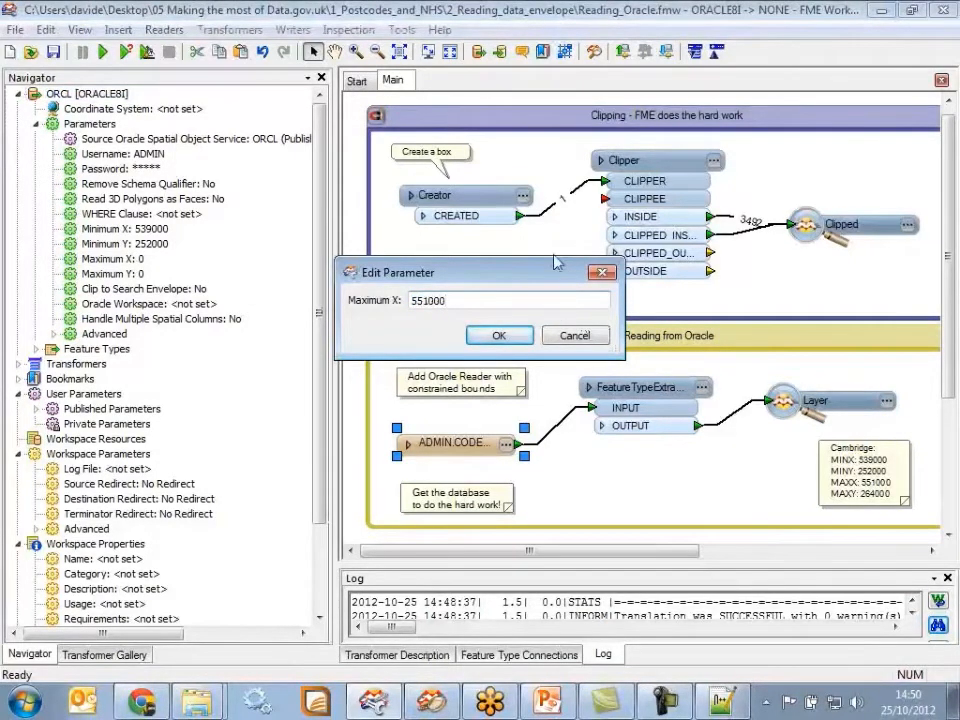
click(503, 335)
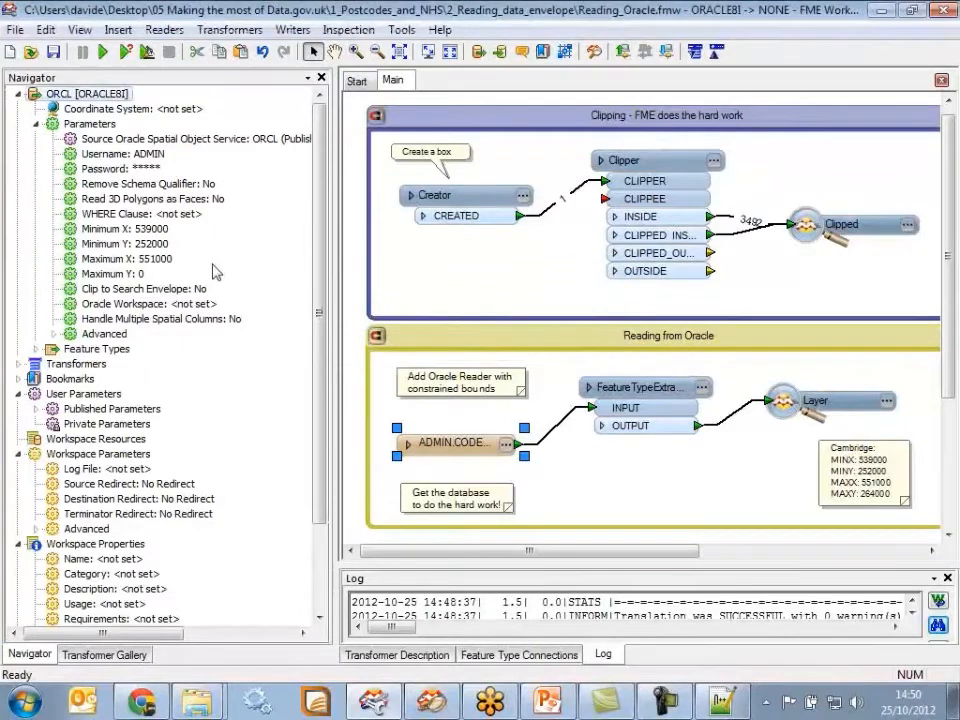
double_click(122, 277)
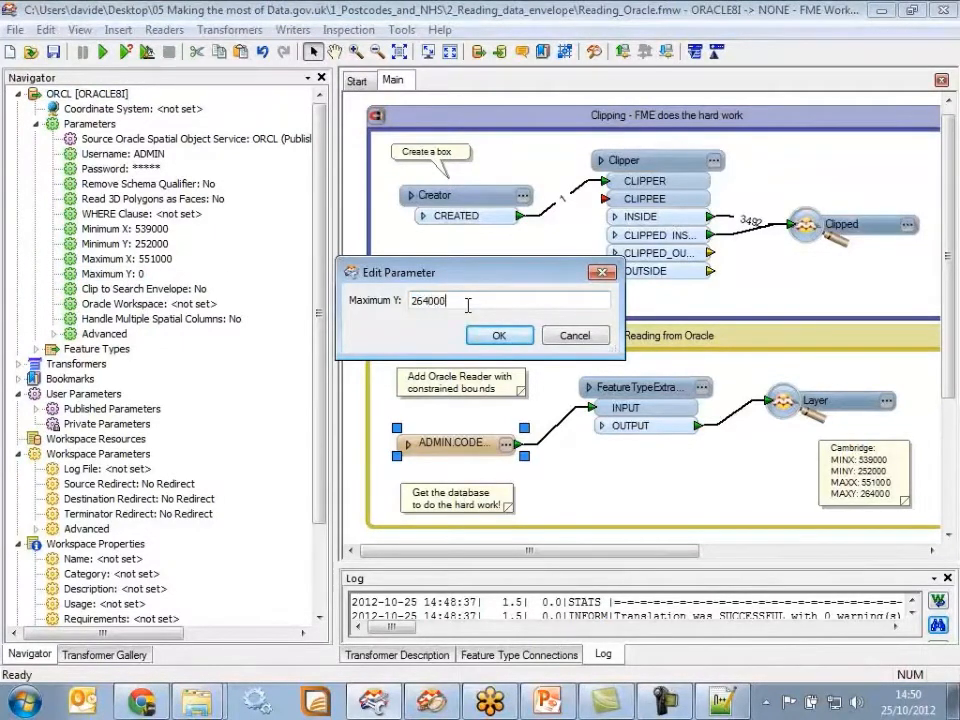
text(264000)
click(495, 335)
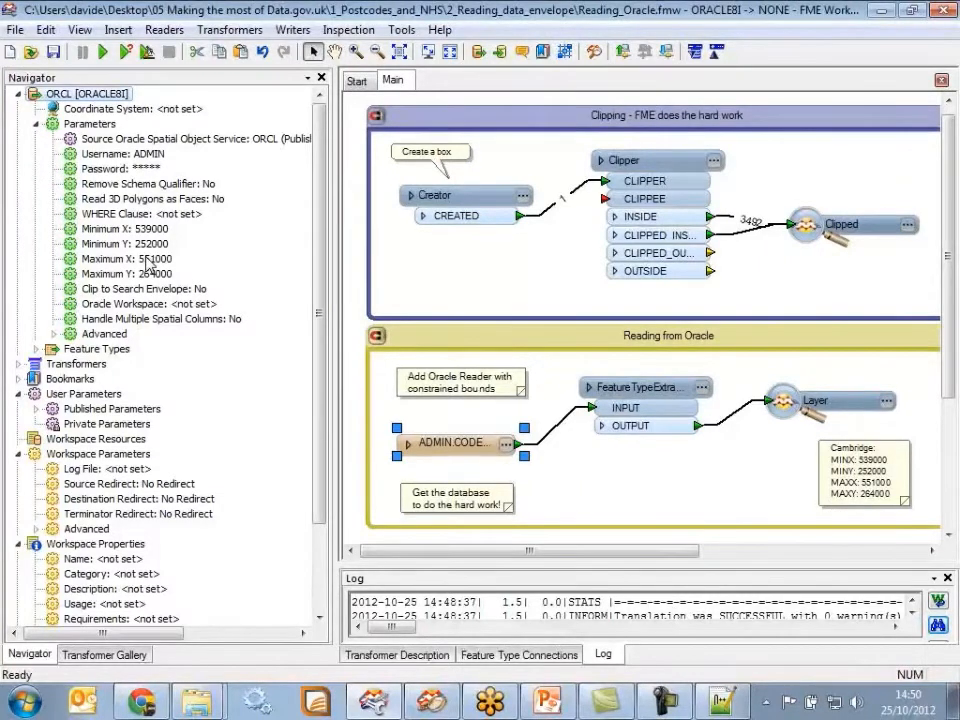
Set the ORCL reader's Clip to Search Envelope to Yes and run the workspace
click(102, 51)
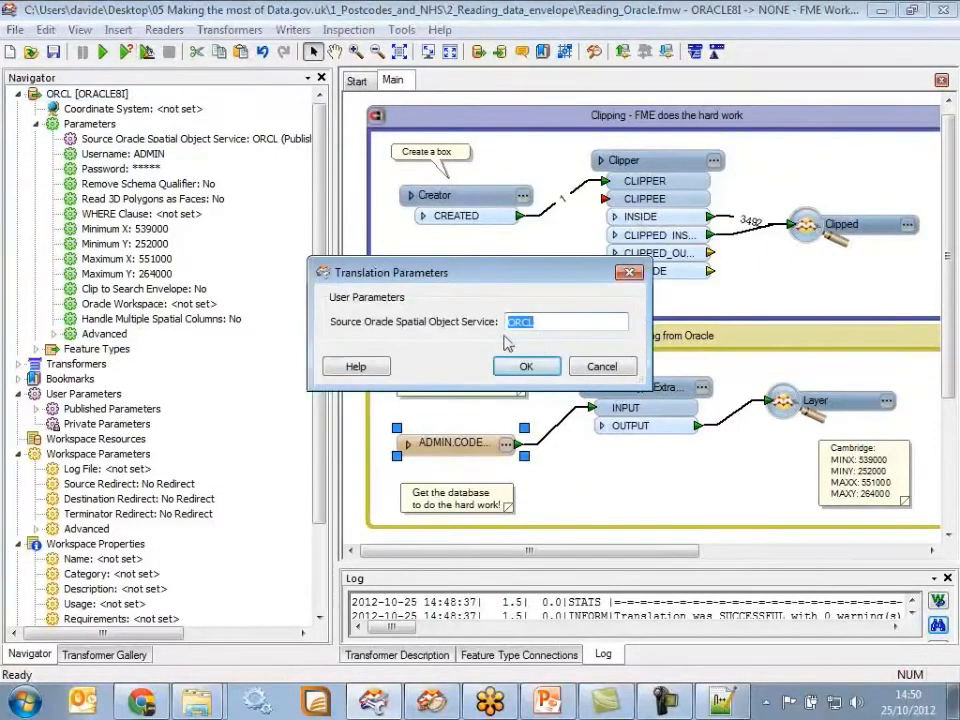
click(601, 367)
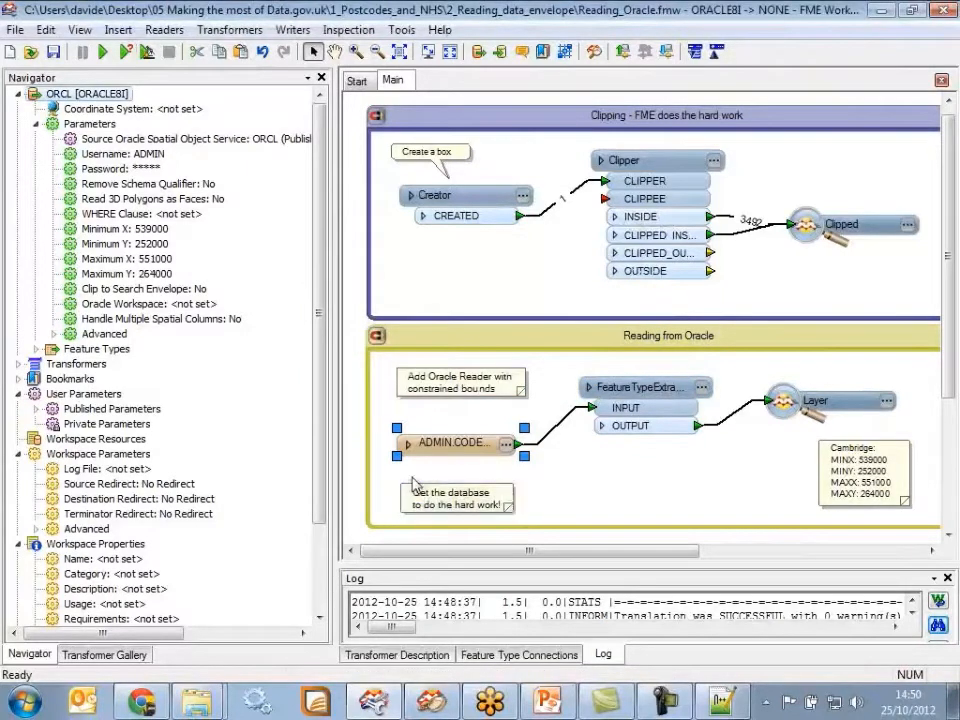
double_click(130, 289)
click(533, 302)
click(510, 327)
click(524, 336)
click(126, 55)
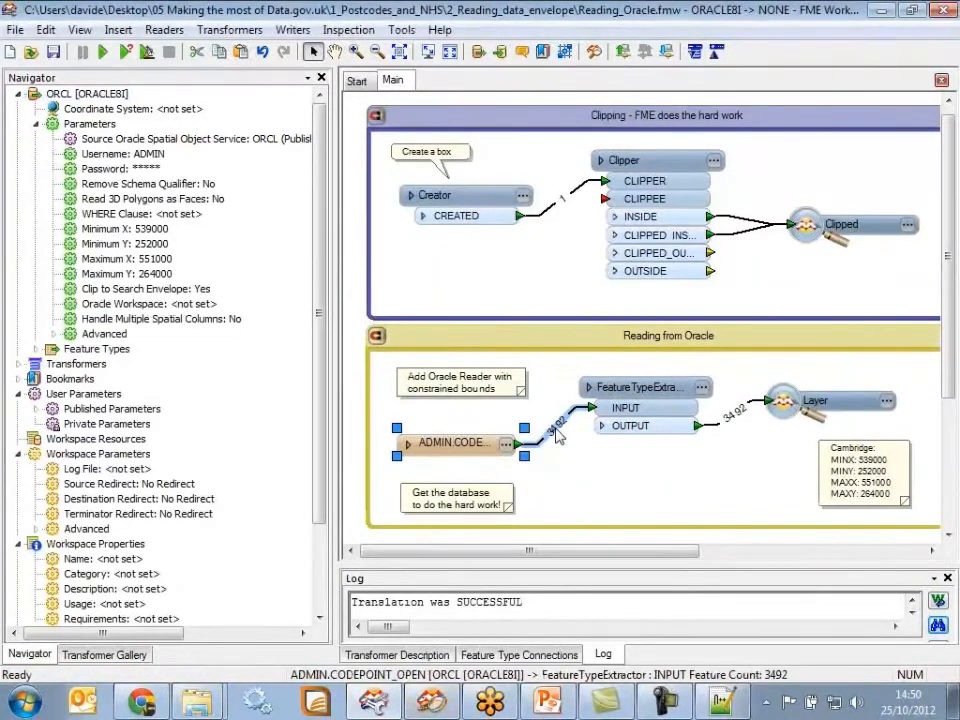
Examine the envelope-limited postcodes in FME Universal Viewer and the ORCL reader's advanced parameters in FME Workbench
drag(0, 126, 453, 107)
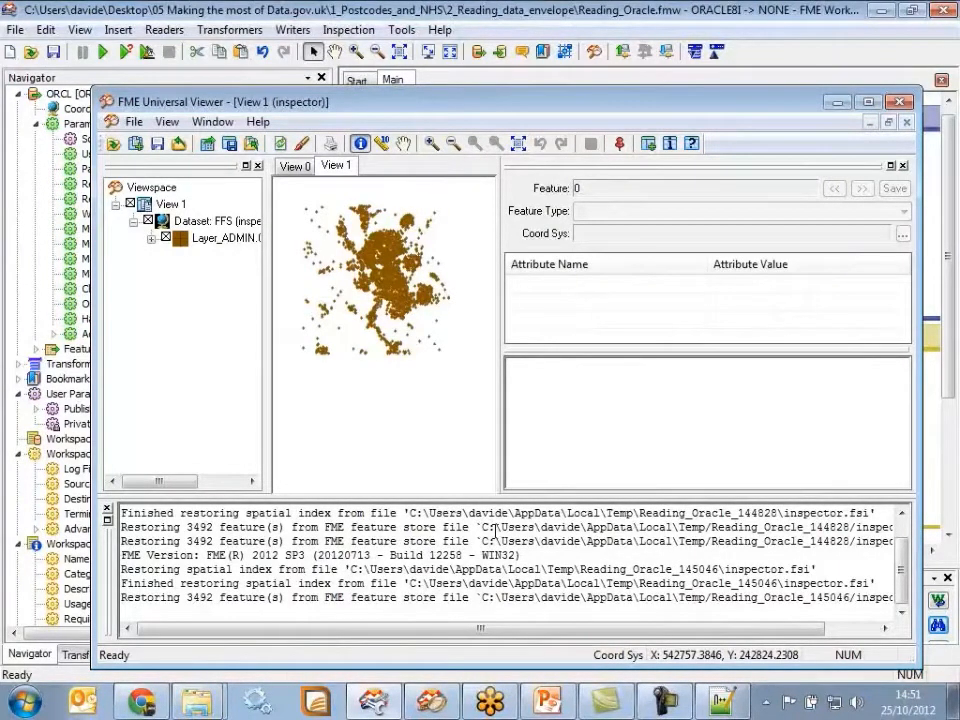
click(838, 103)
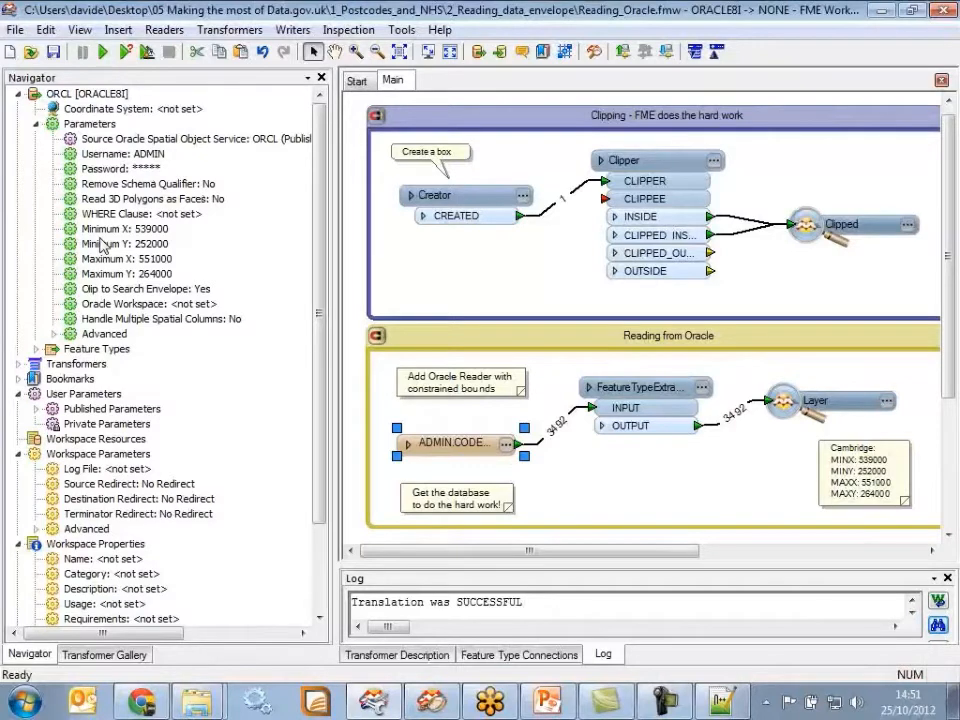
click(54, 334)
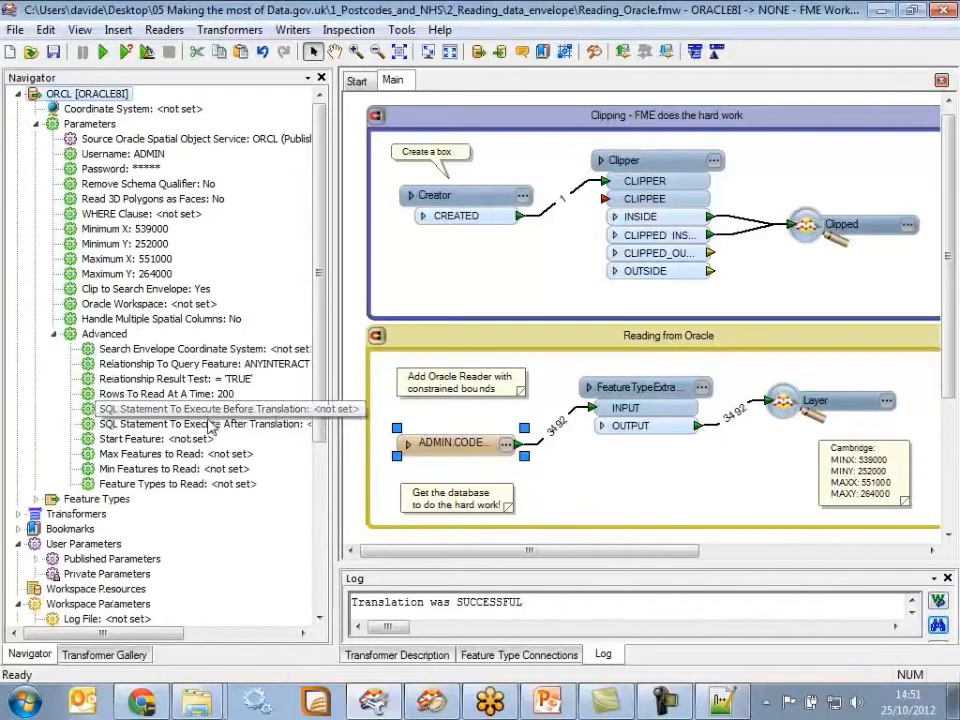
click(54, 334)
click(18, 94)
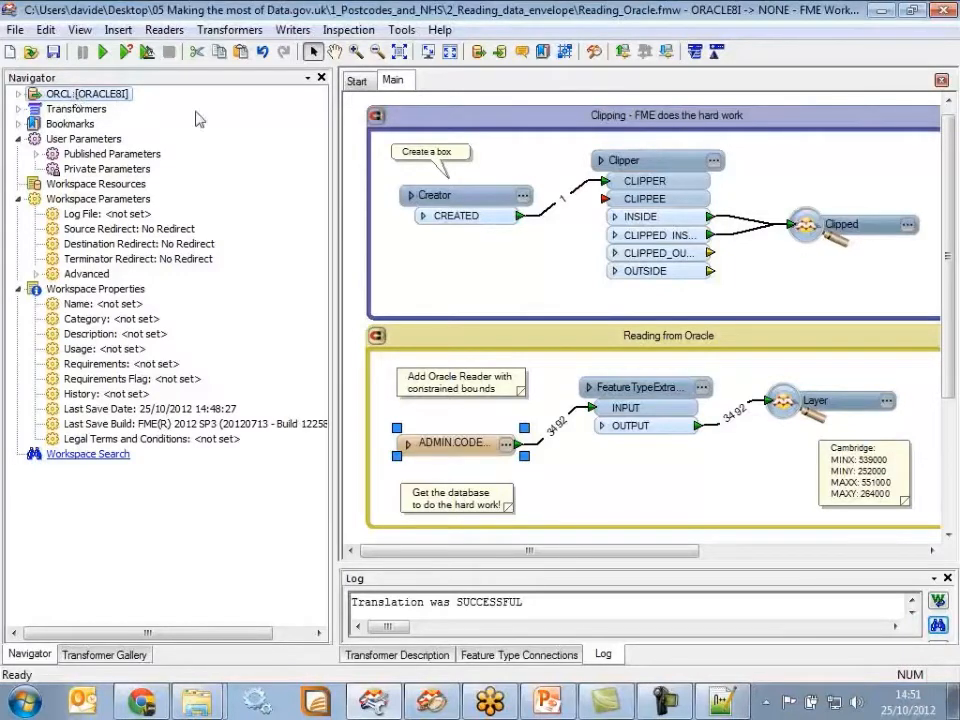
Narrow the Navigator pane and close the Reading_Oracle.fmw workspace without saving its changes
drag(336, 282, 265, 292)
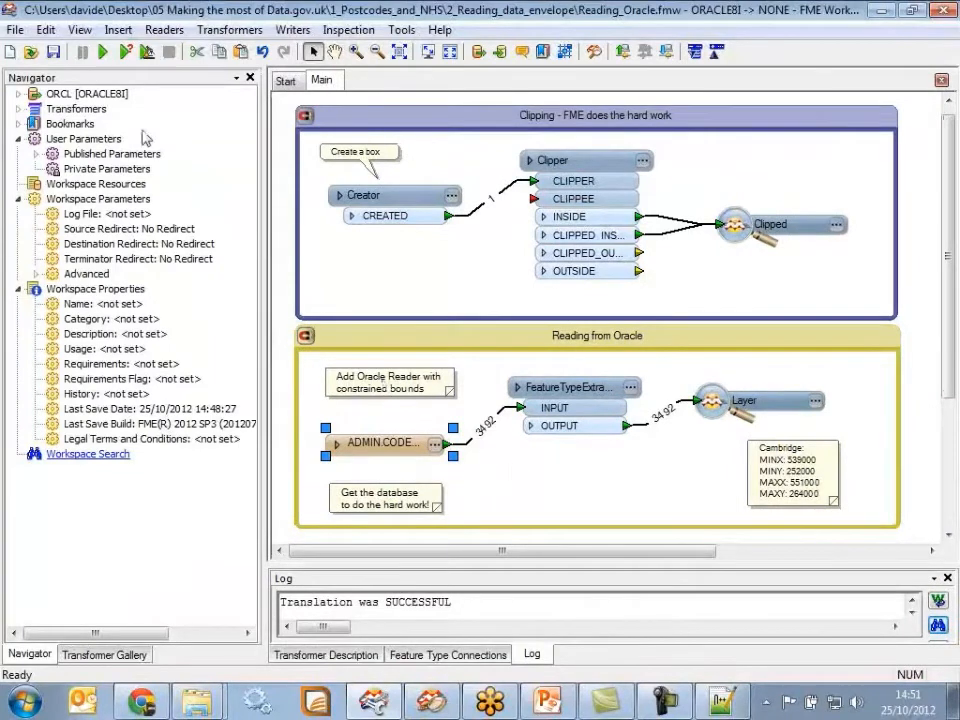
click(15, 29)
click(46, 93)
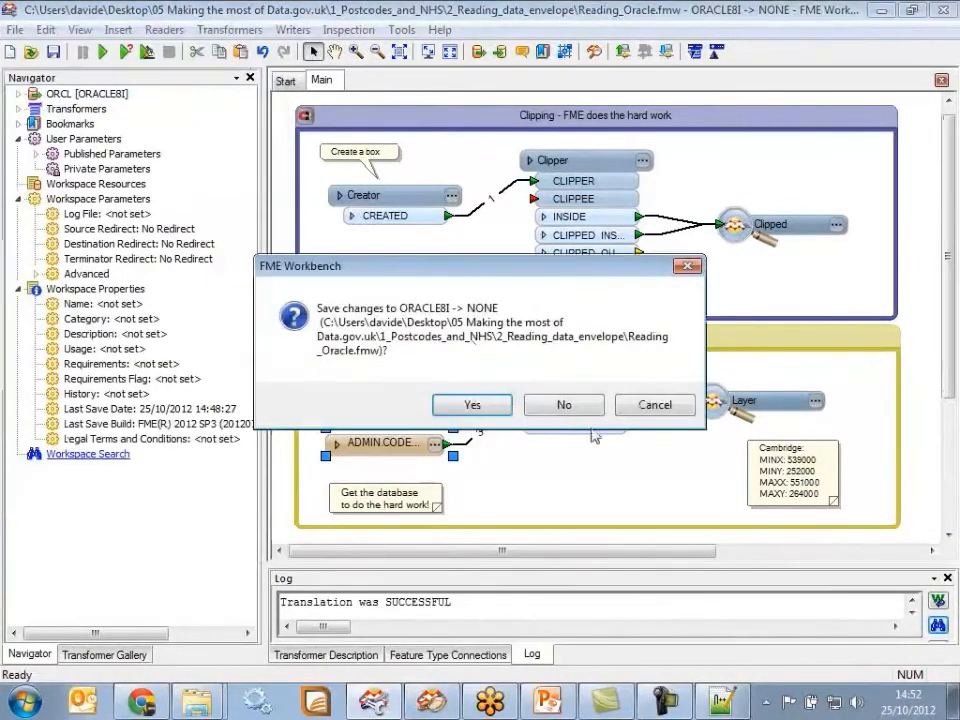
click(564, 405)
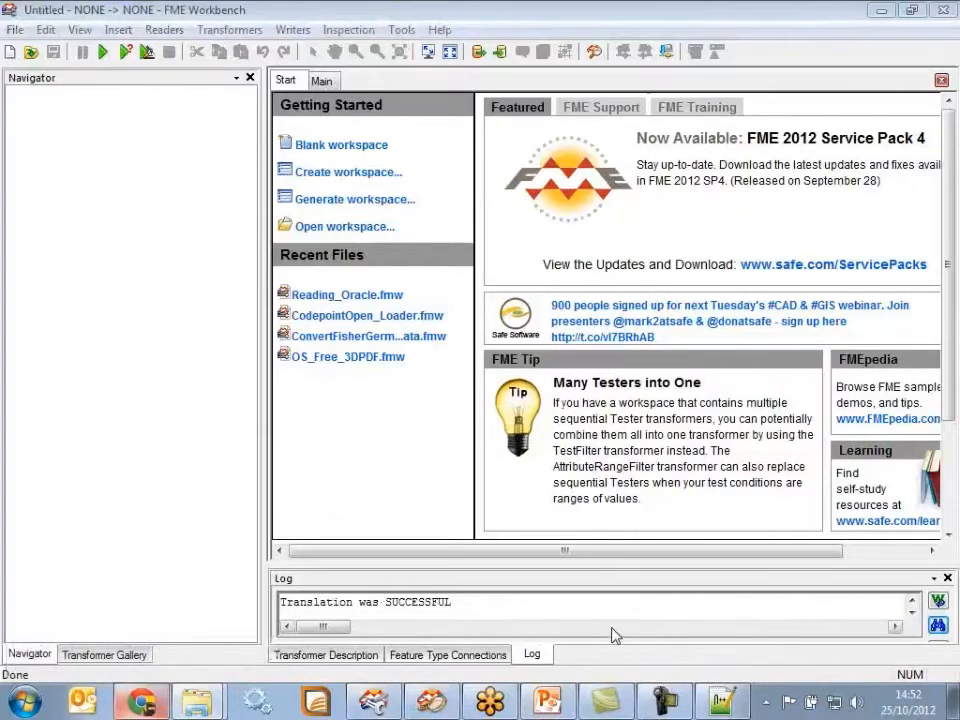
Switch to FME Universal Viewer and close both open postcode views
click(440, 705)
click(134, 122)
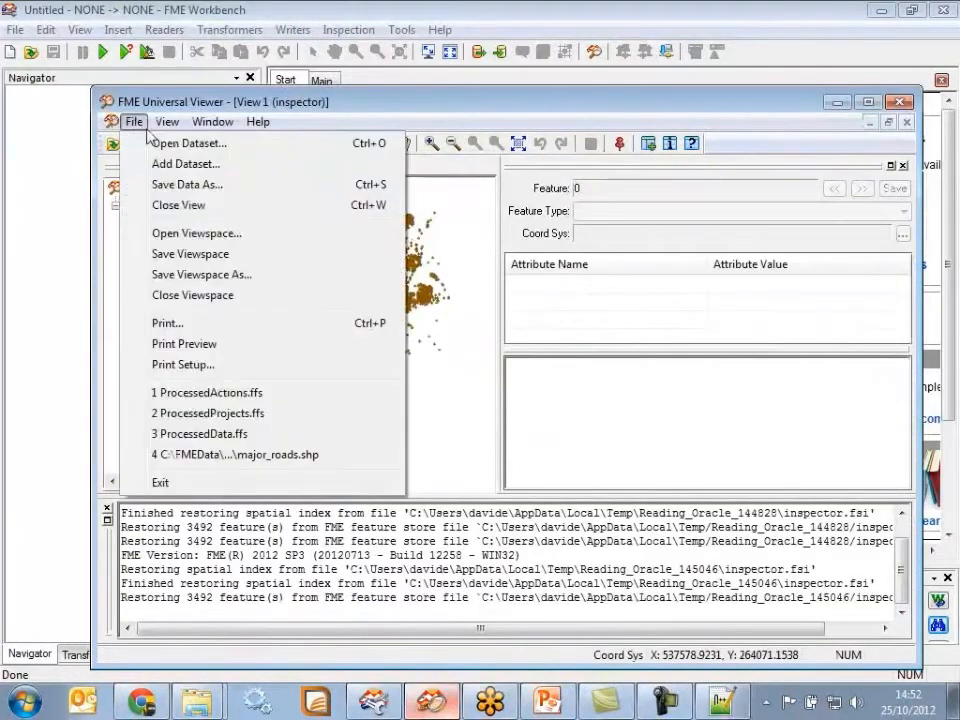
click(186, 215)
click(134, 122)
click(177, 206)
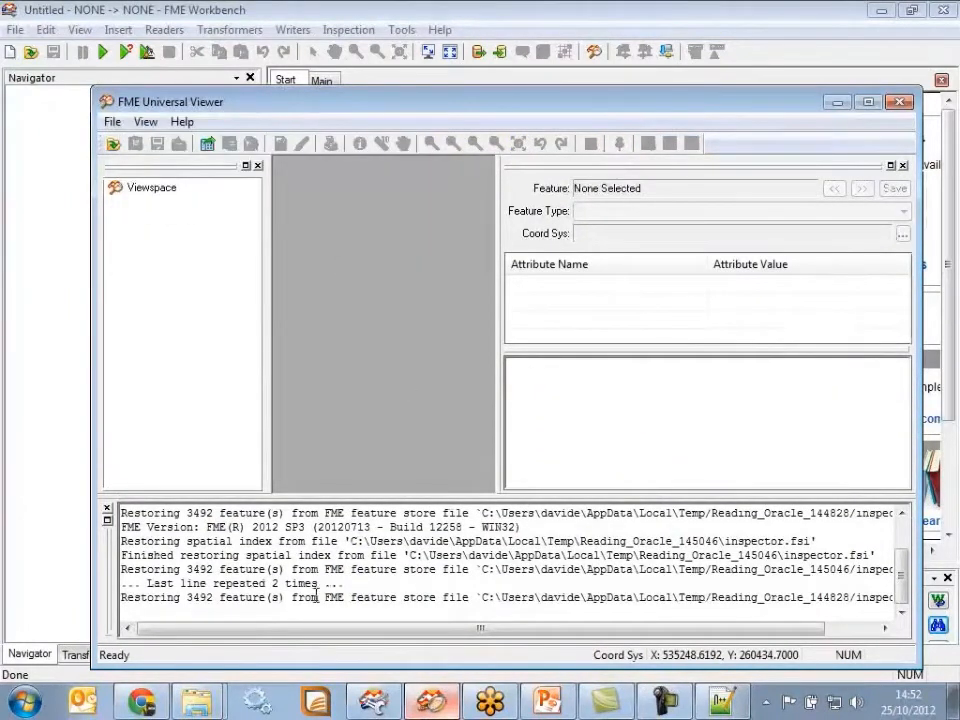
Switch to MapInfo Professional and open the setup for a new WMS table
click(318, 704)
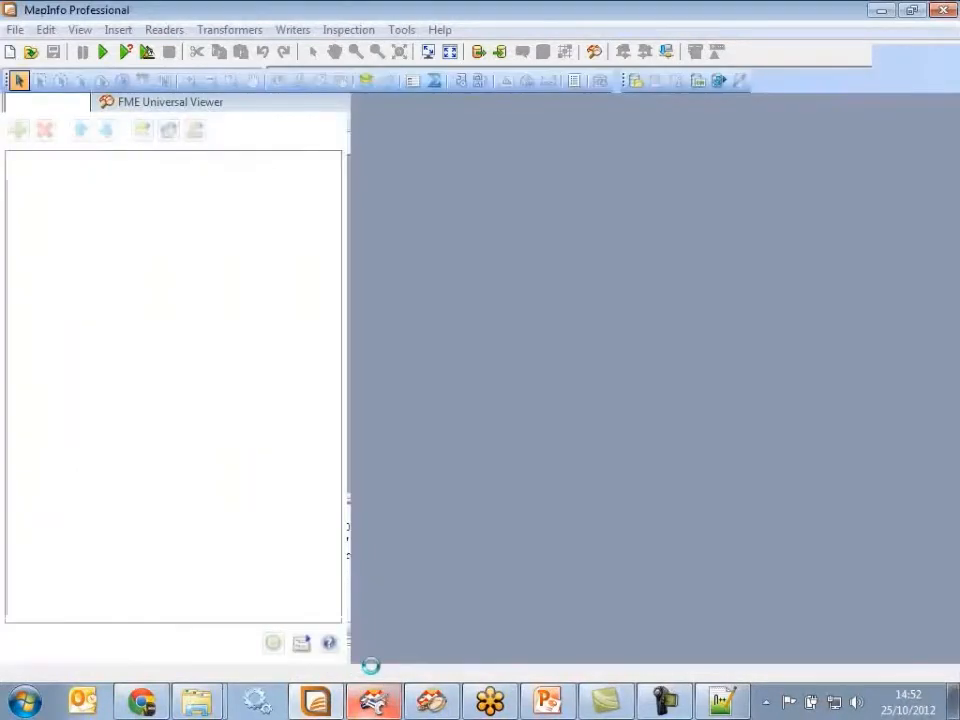
click(25, 32)
mouse_move(83, 99)
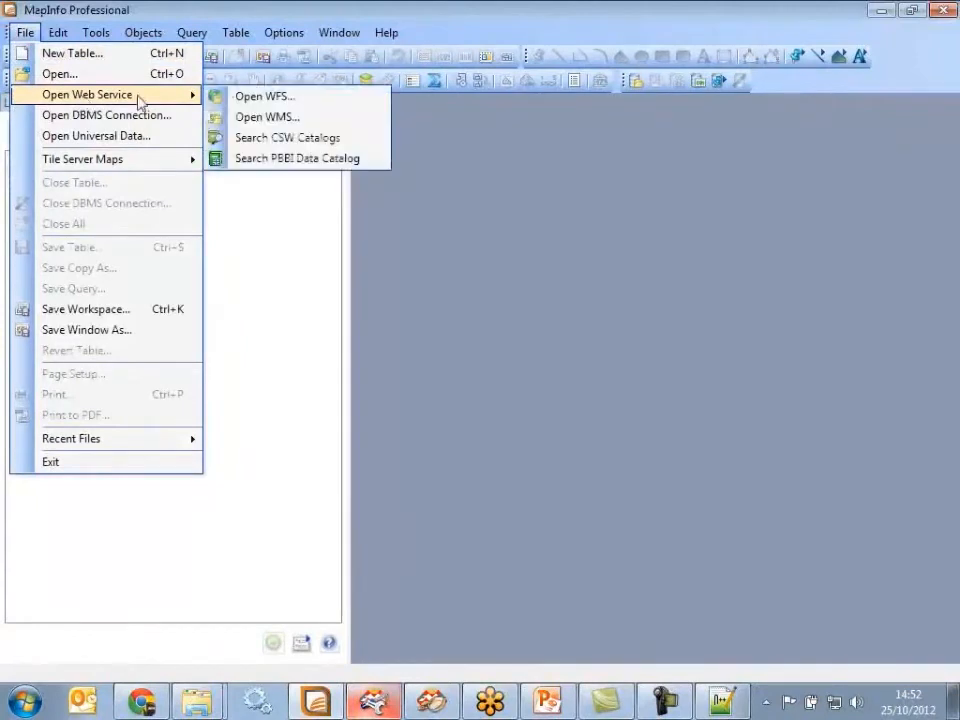
click(273, 120)
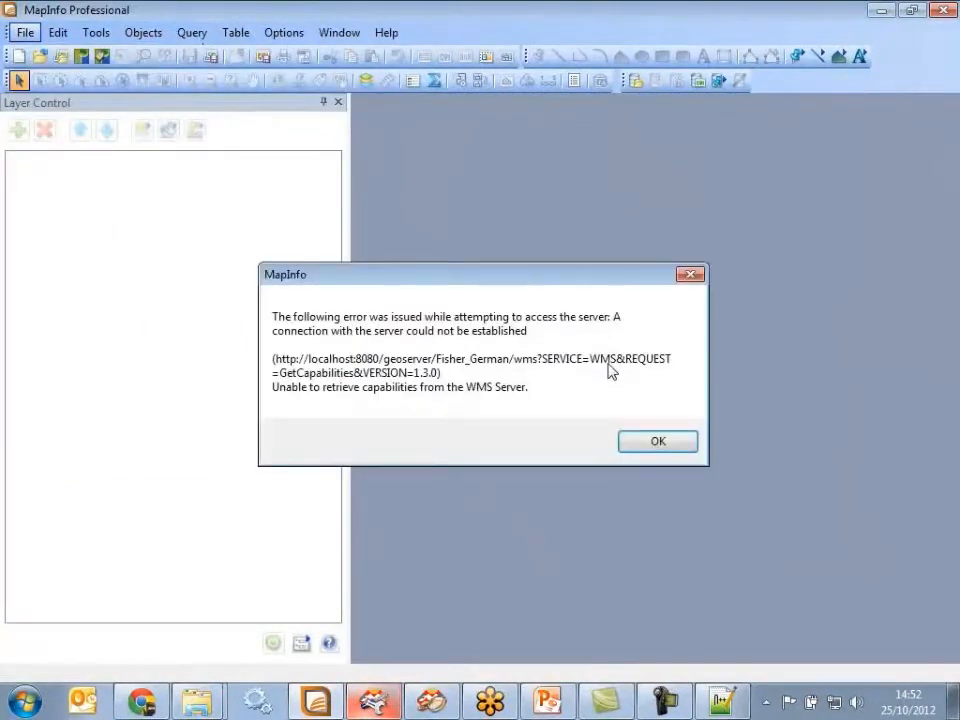
click(640, 443)
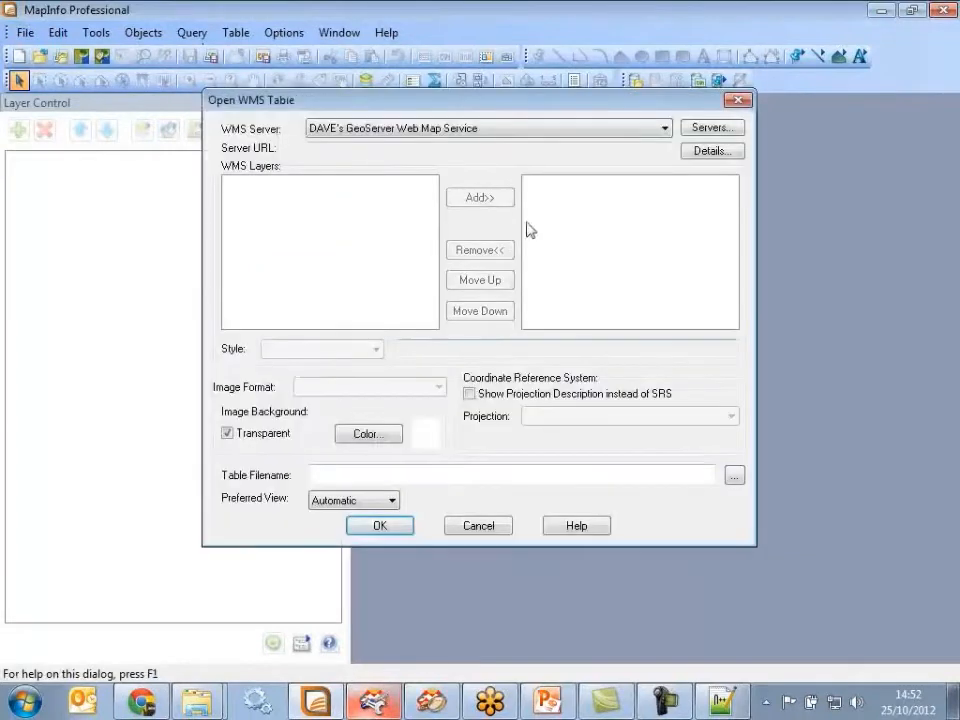
Choose OSM-GB Web Map Service as the WMS server and add its All layers in NativeBNG layer
click(497, 130)
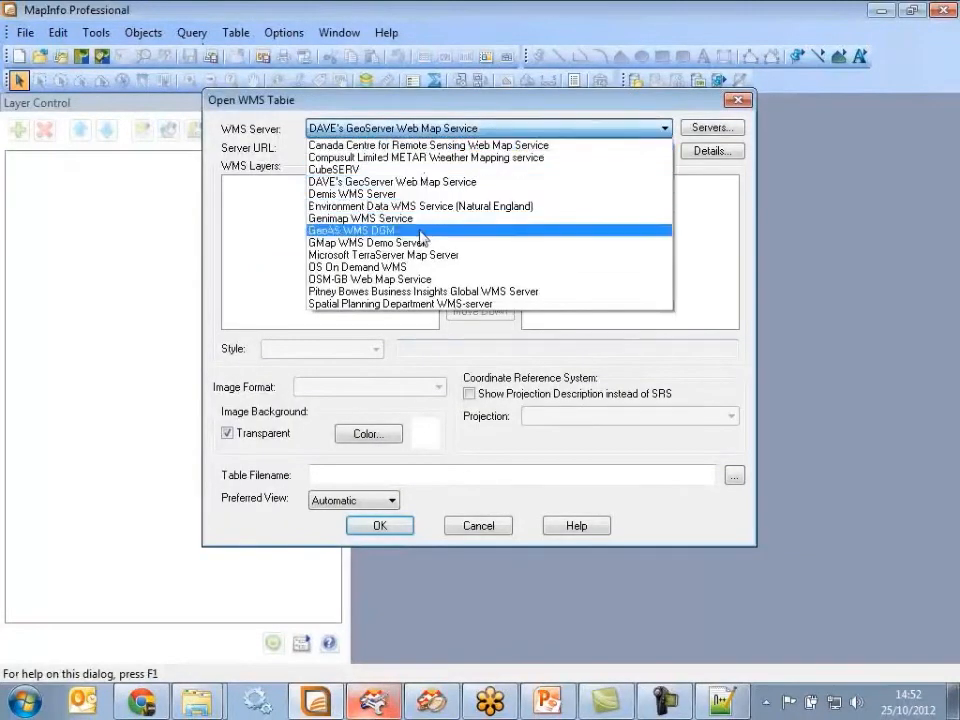
click(370, 279)
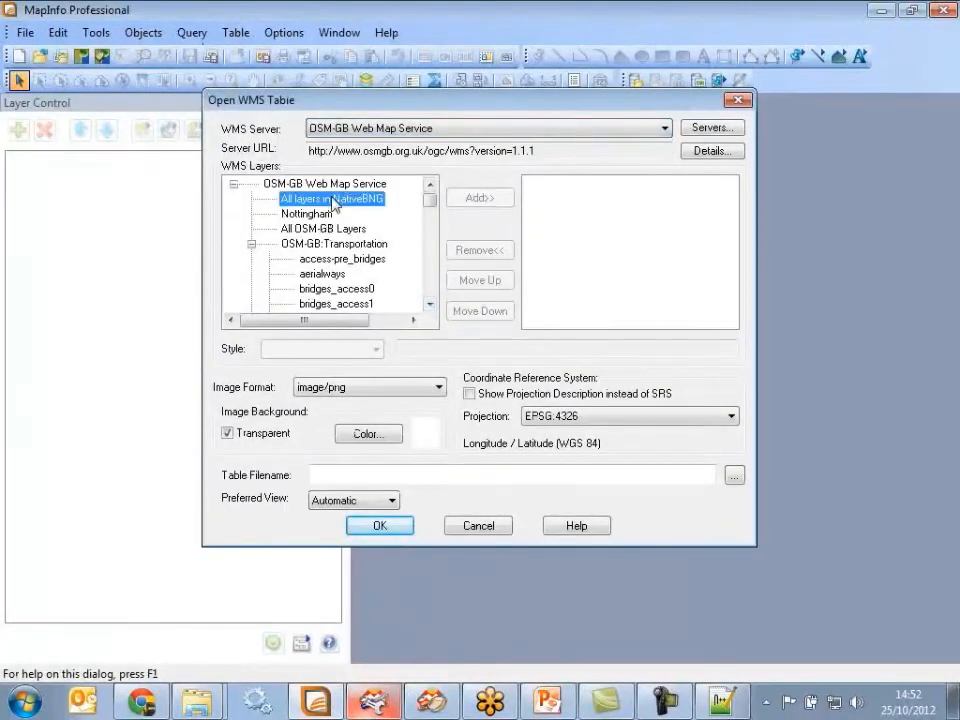
click(330, 199)
click(472, 198)
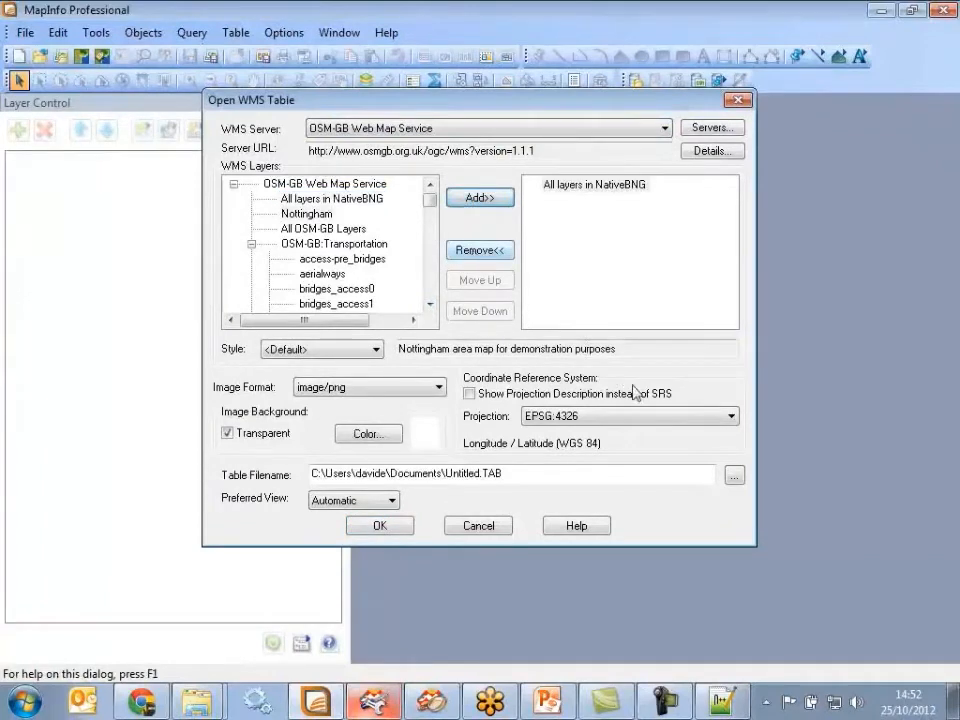
Set the WMS table's projection to EPSG:27700 (British National Grid) and open it as a map
click(615, 418)
click(618, 431)
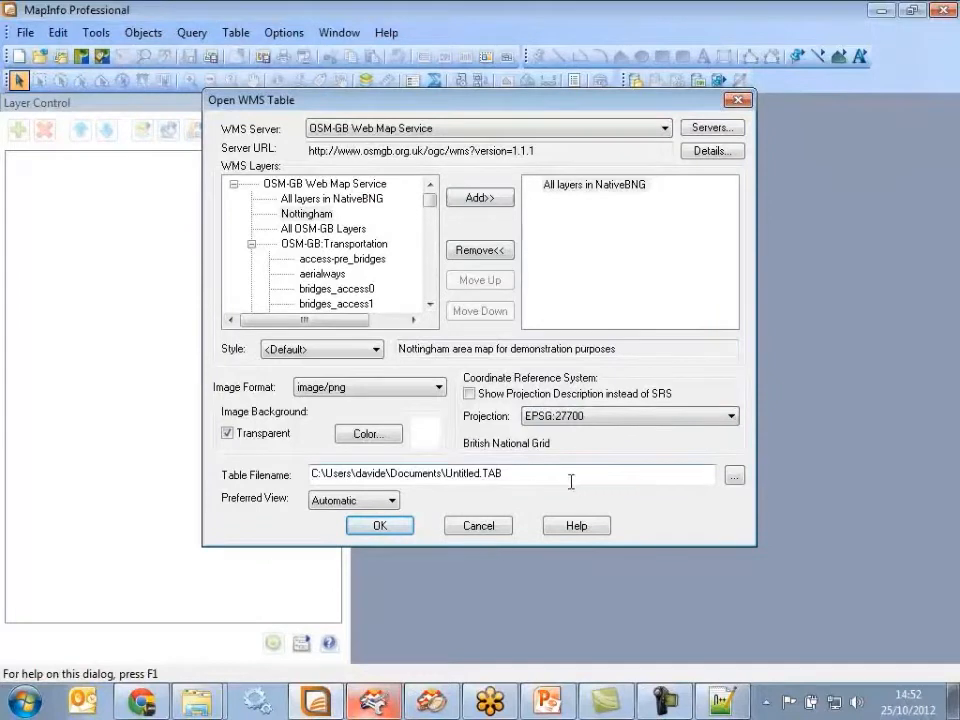
click(394, 526)
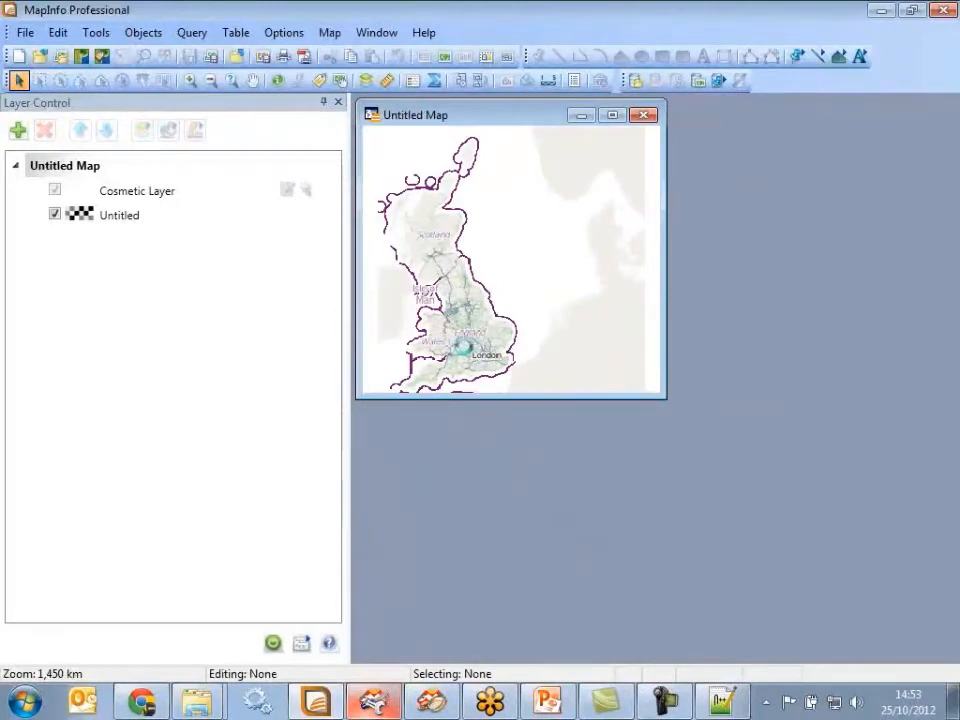
Zoom in on northern England in the open map window
scroll(463, 348, up, 1)
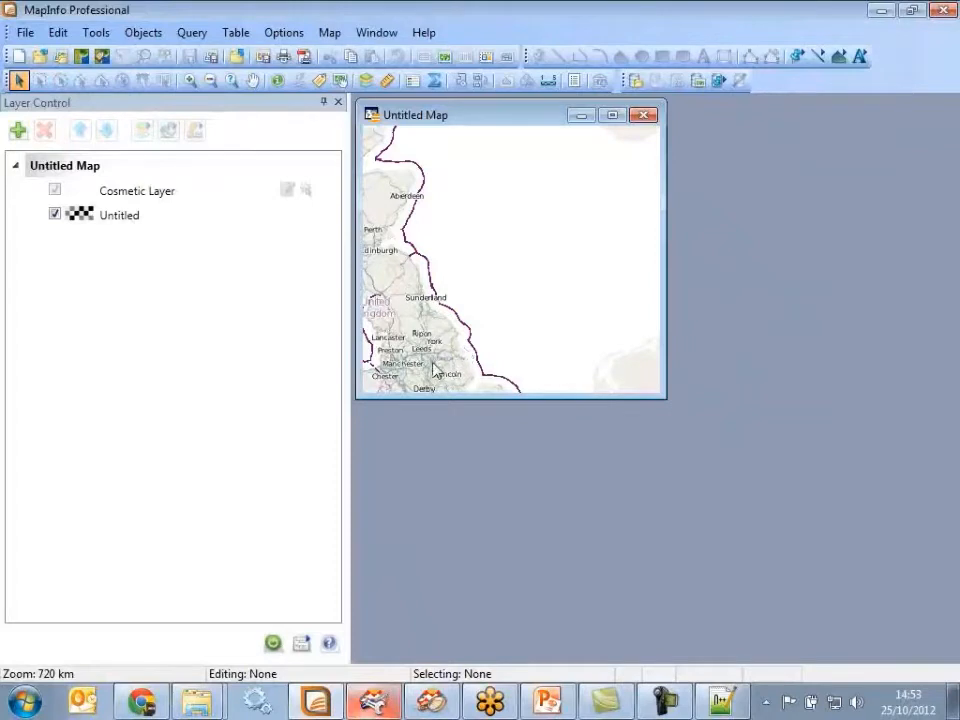
click(190, 80)
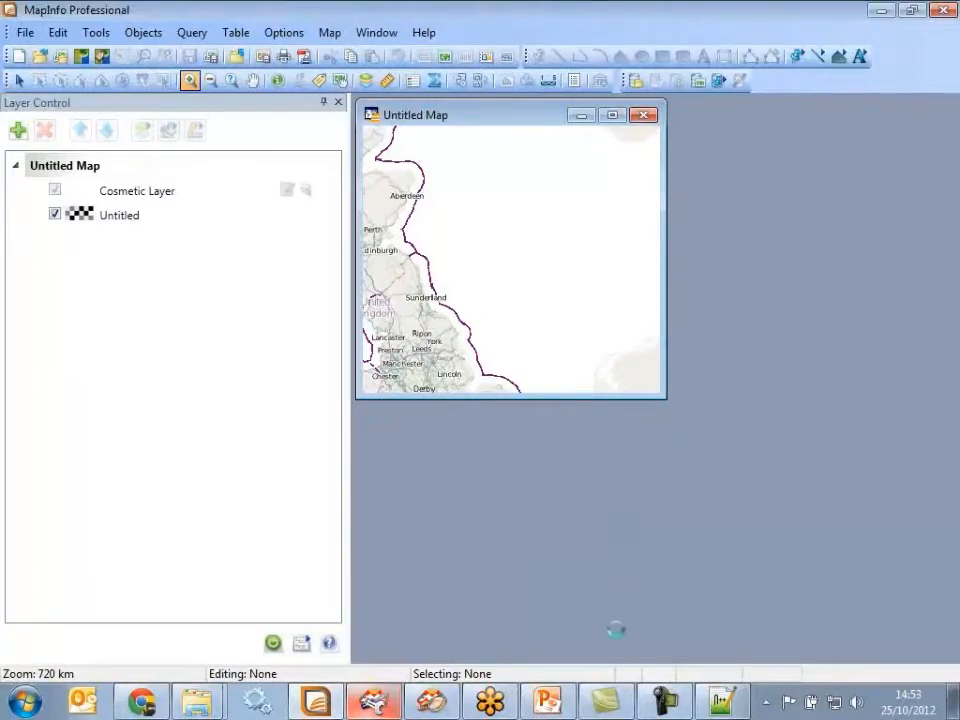
In FME Universal Viewer, start opening a WMS (Web Map Service) dataset and request the service's layer list from its parameters
click(430, 703)
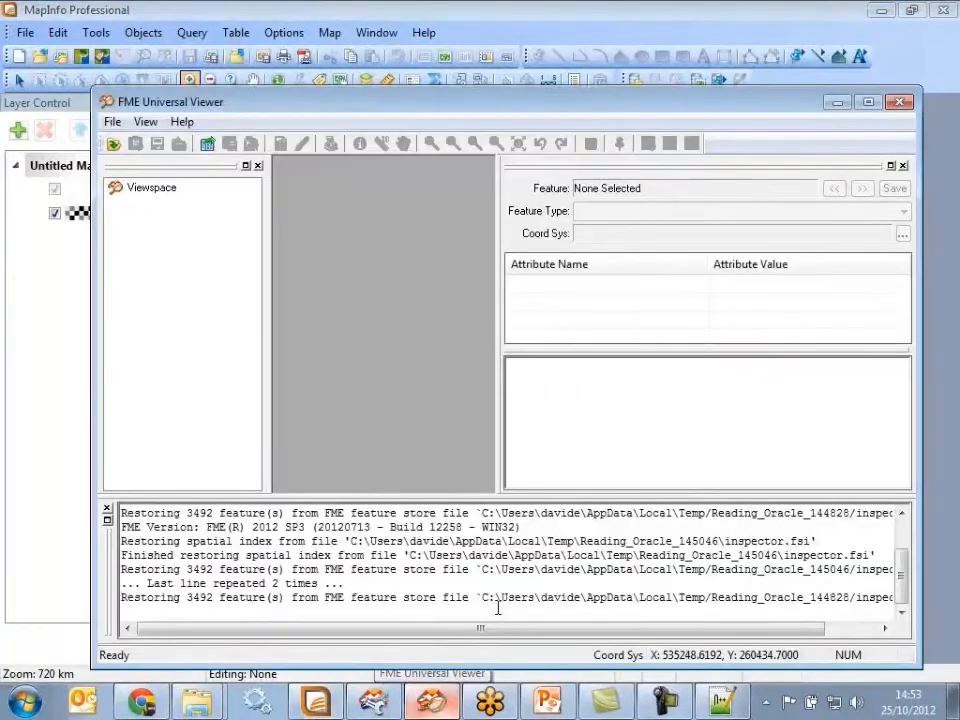
click(112, 121)
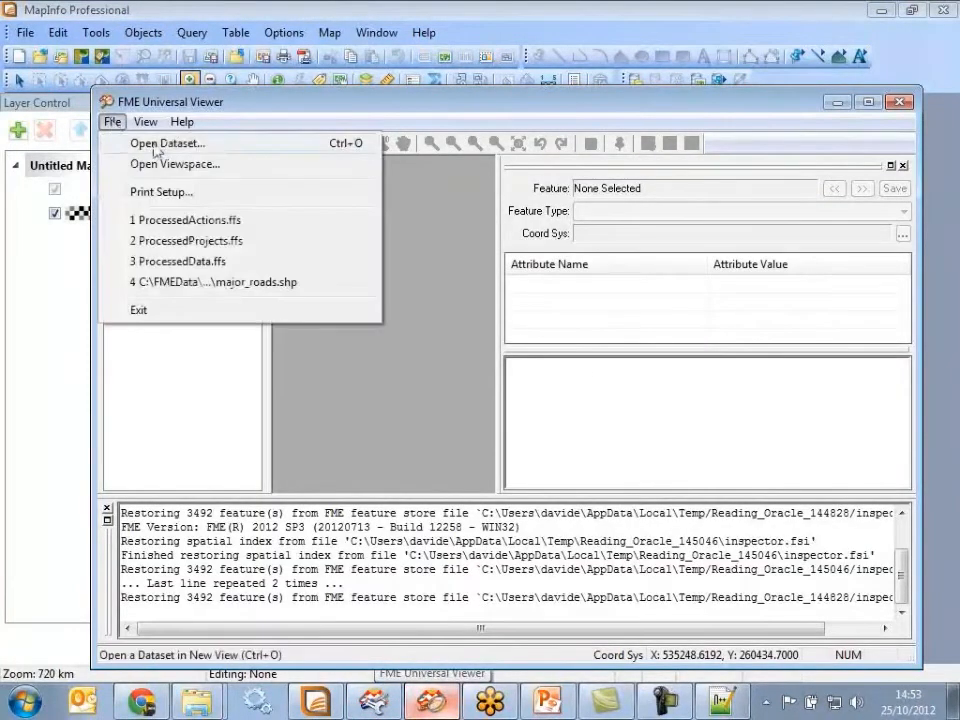
click(217, 145)
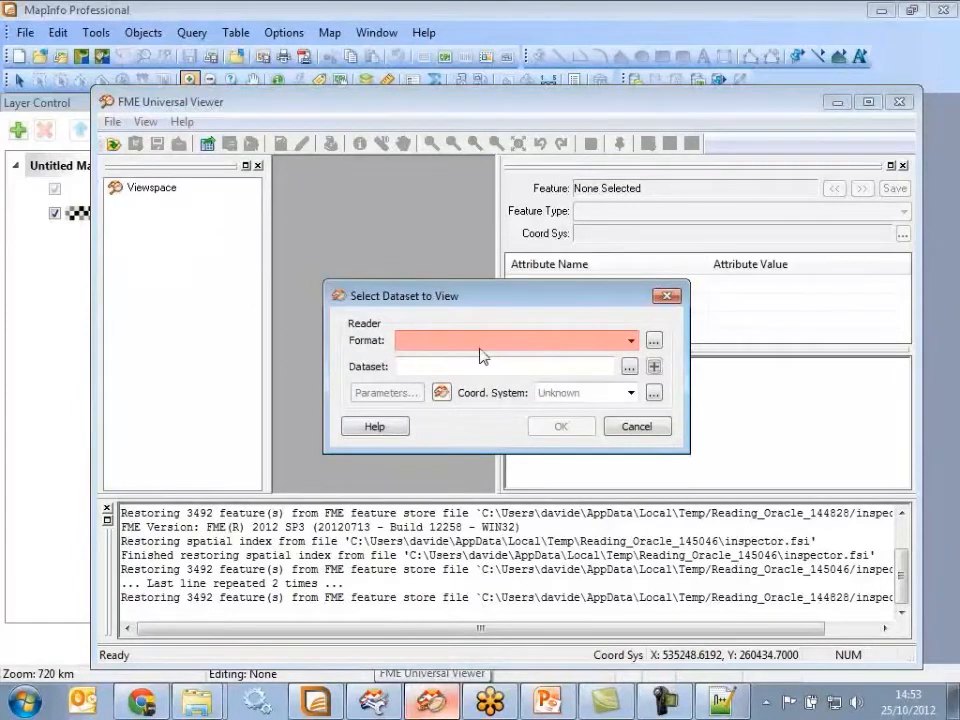
text(wms)
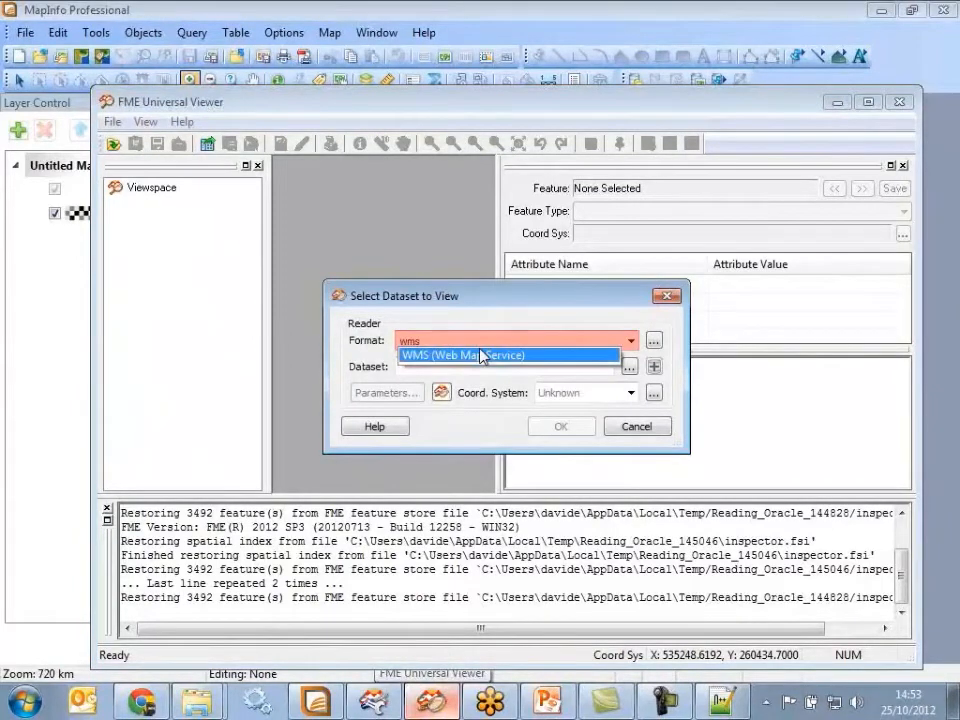
key(Tab)
click(387, 392)
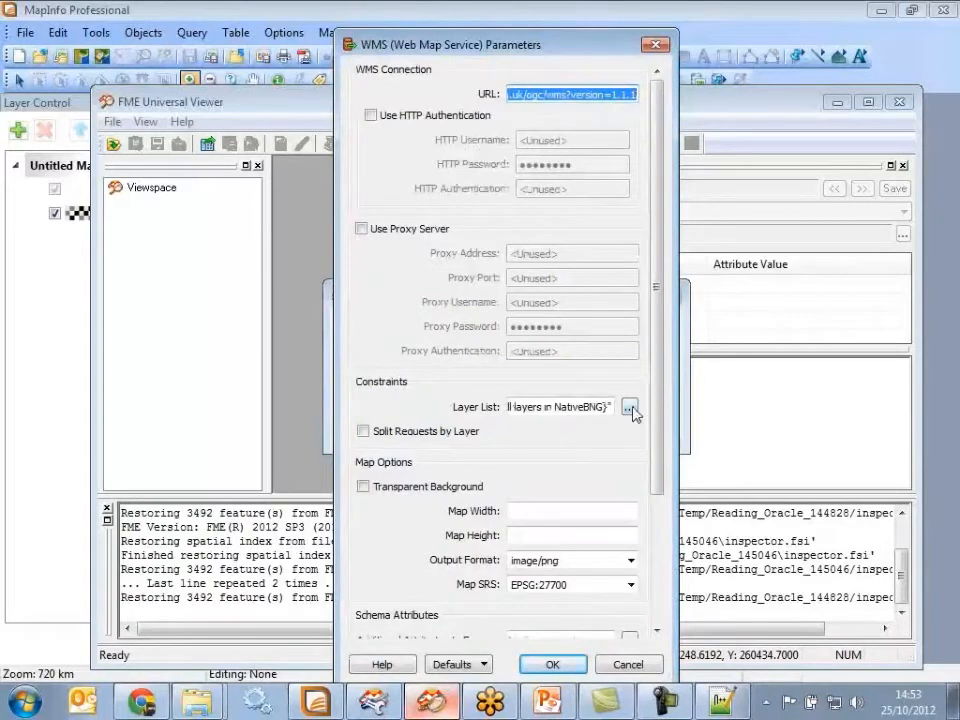
click(629, 408)
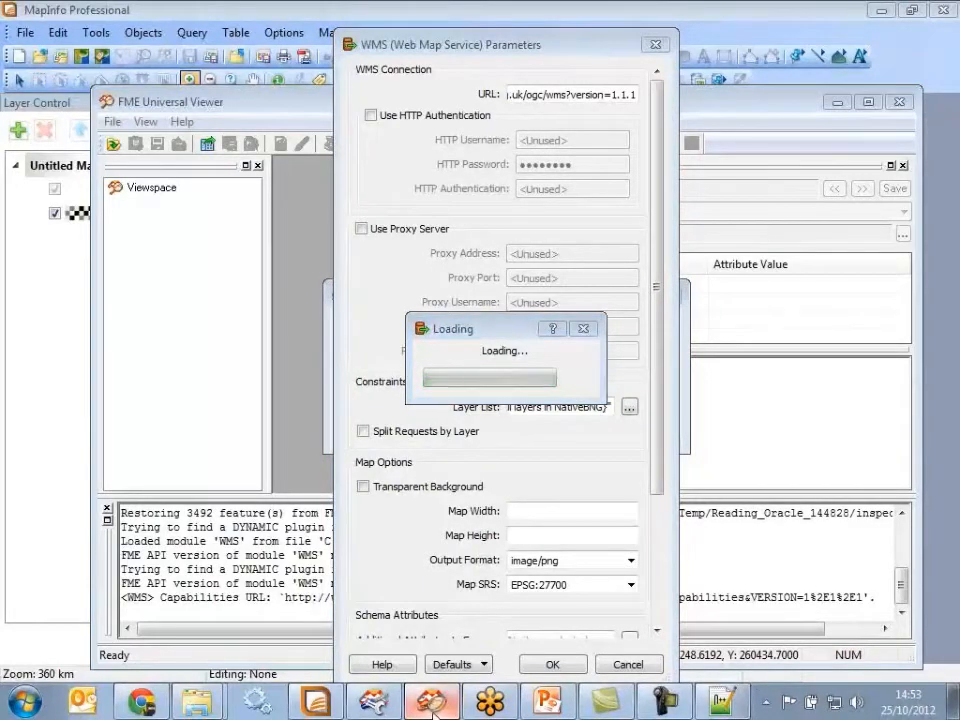
Switch to FME Workbench, open the recent Reading_Oracle.fmw workspace, and minimise the window
click(376, 710)
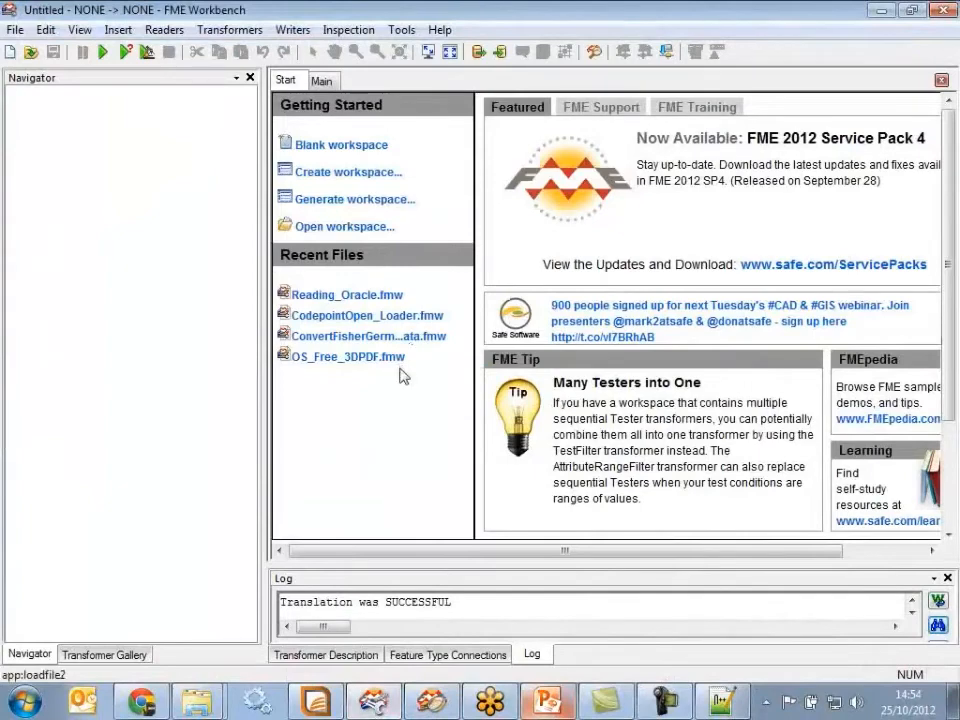
click(333, 295)
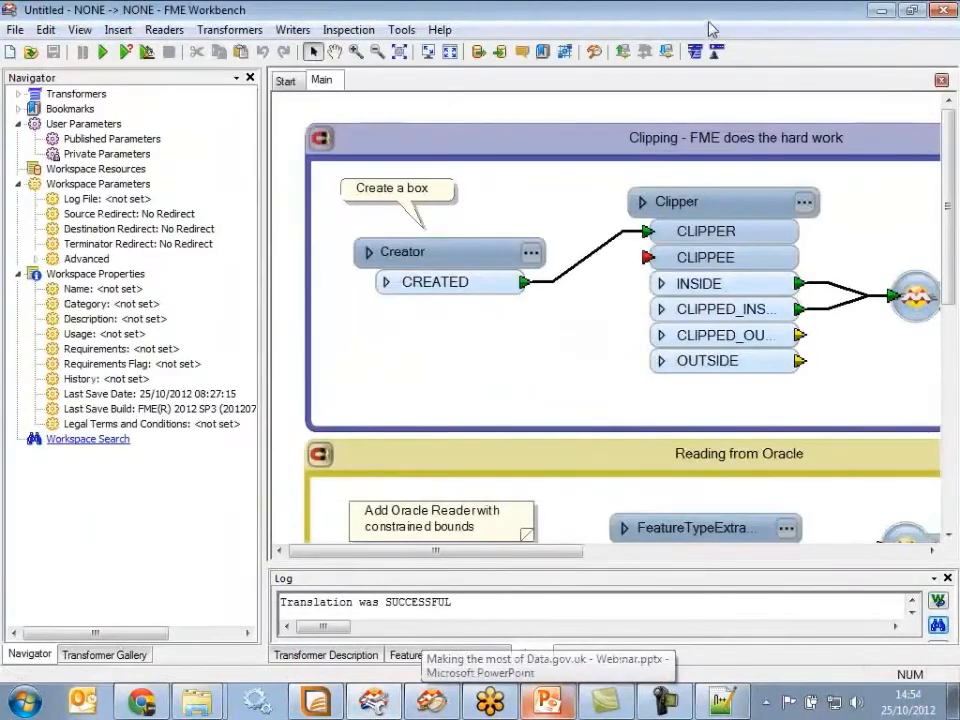
click(881, 10)
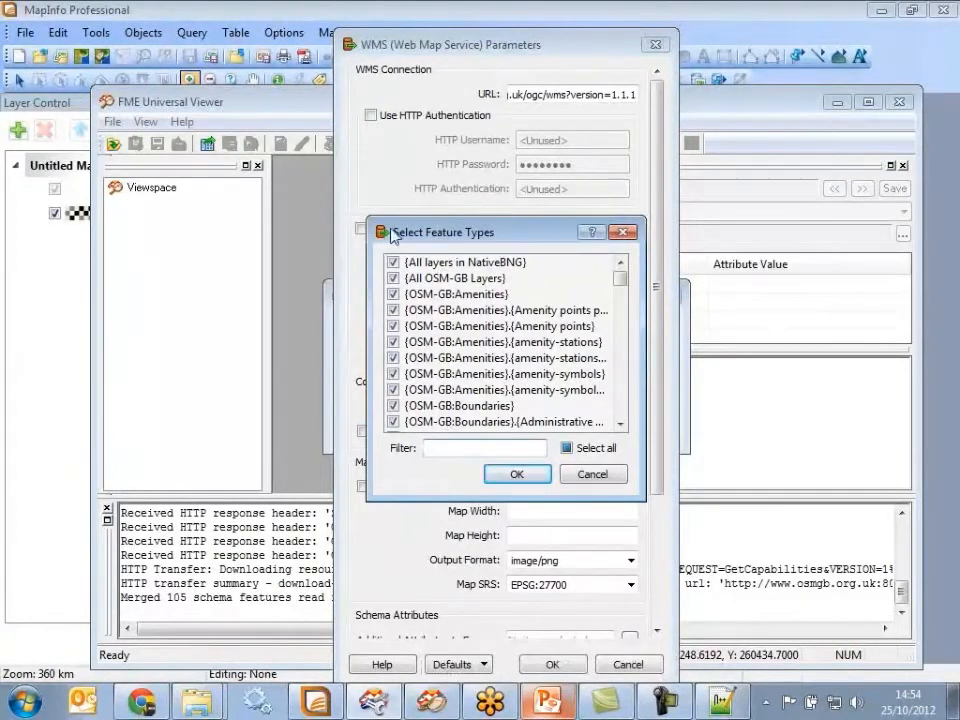
Restrict the WMS layer list to only {All layers in NativeBNG}
click(565, 448)
click(566, 448)
click(392, 263)
click(517, 474)
Enable a search envelope with minimum X 539000, minimum Y 252000, maximum X 551000 and maximum Y 264000, and load the WMS dataset
drag(651, 493, 658, 652)
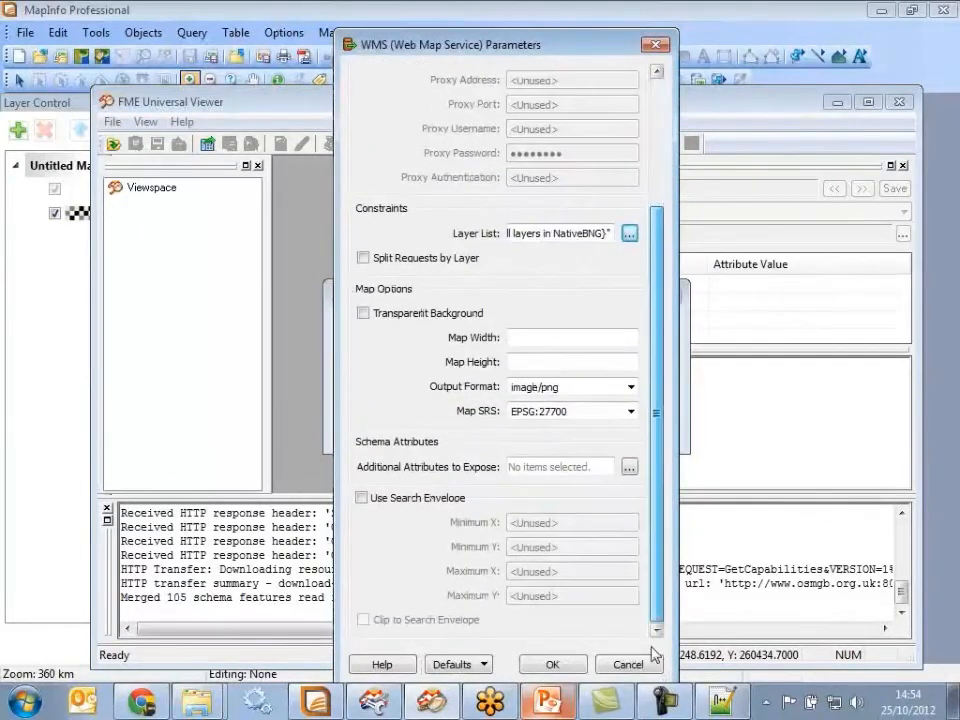
click(406, 499)
double_click(562, 521)
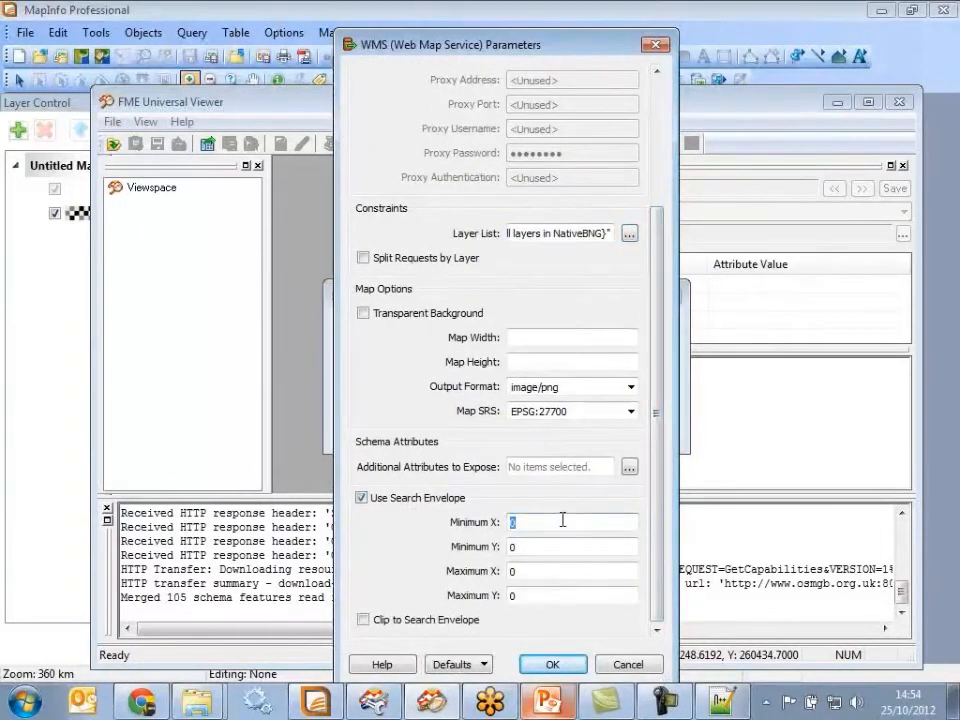
text(539000)
double_click(547, 546)
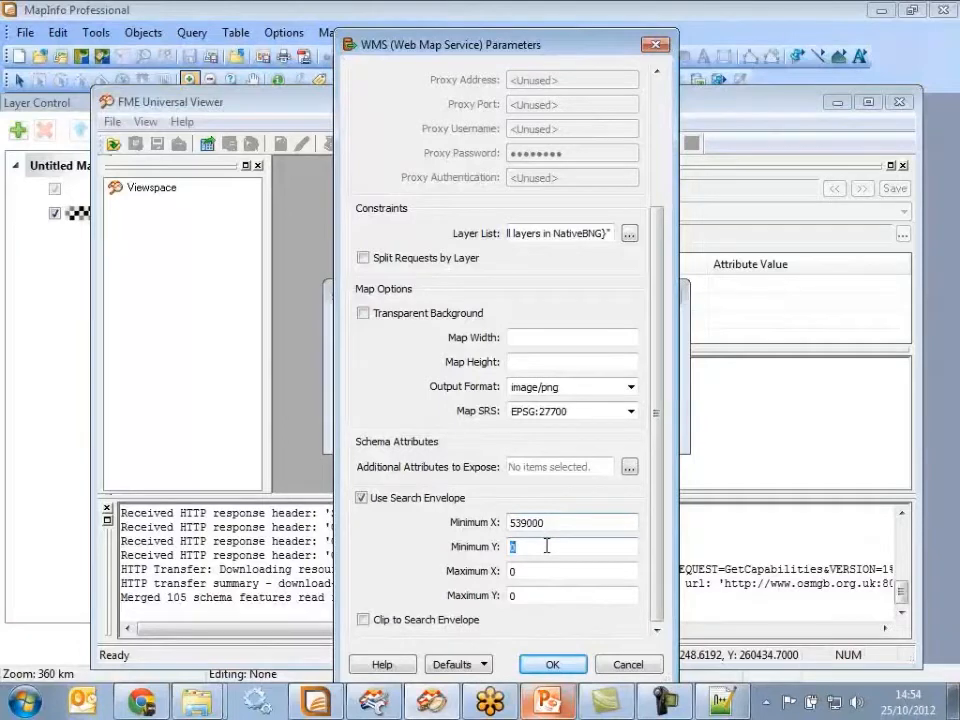
text(252000)
double_click(551, 572)
text(551000)
double_click(565, 597)
text(264000)
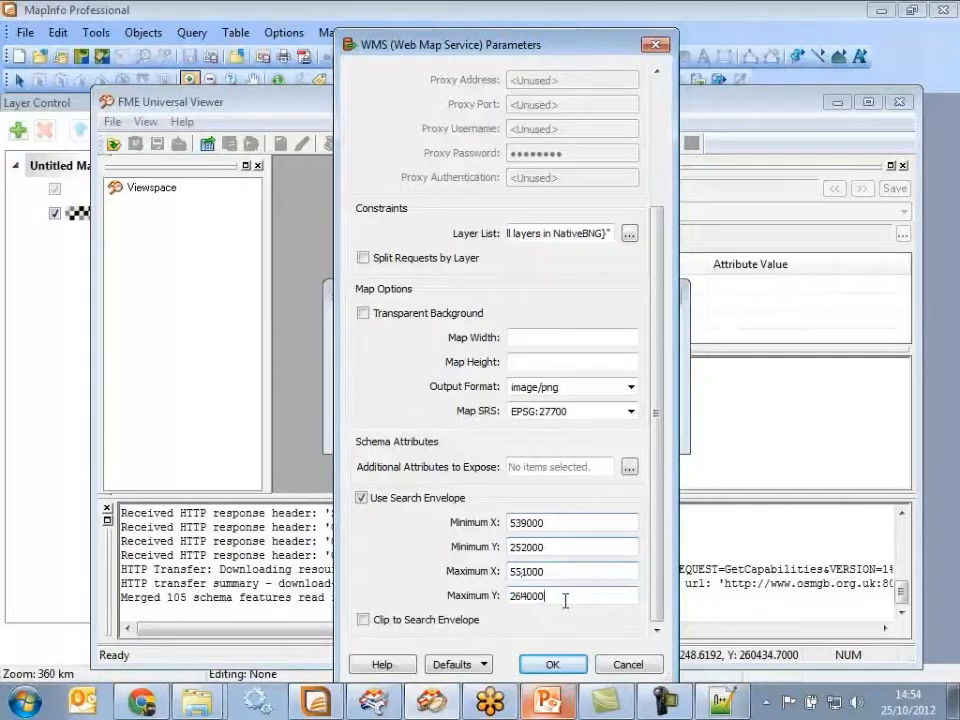
click(552, 666)
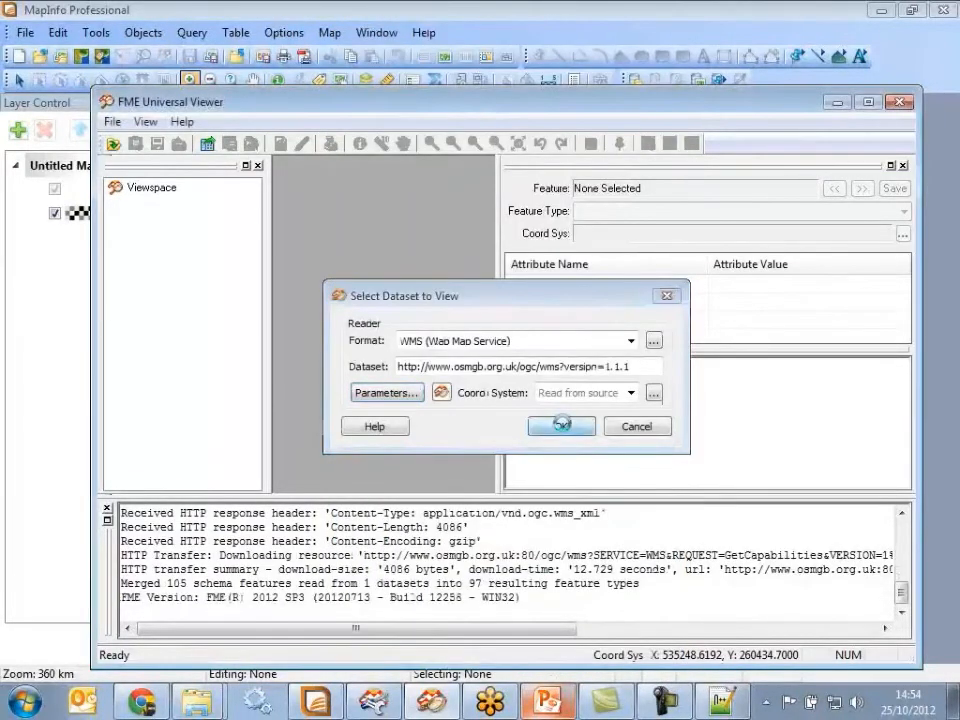
click(561, 424)
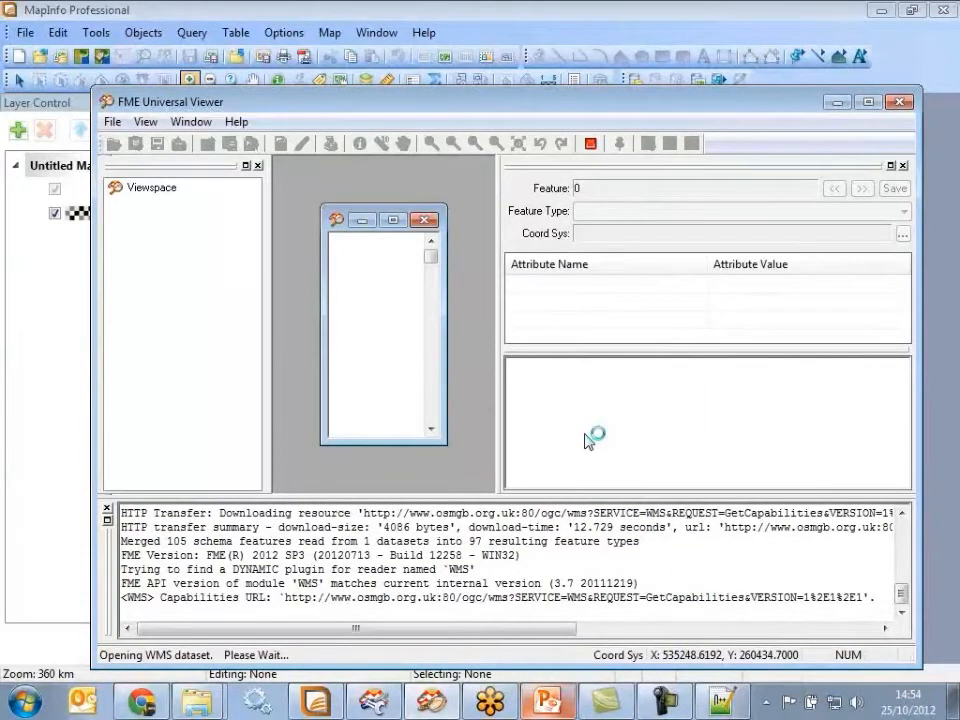
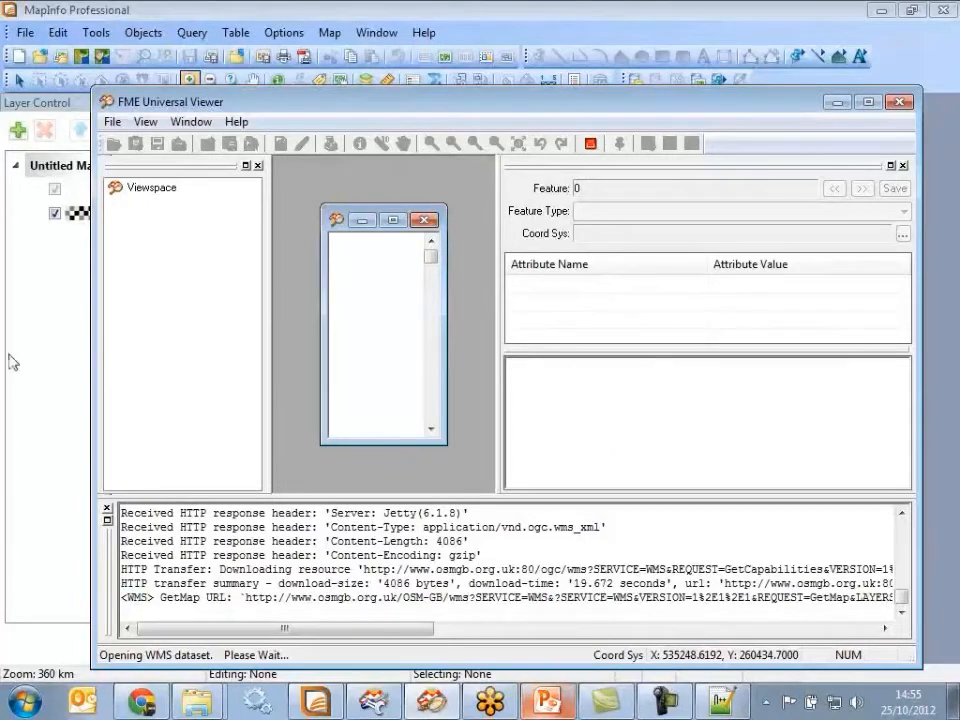
Check the MapInfo map, then return to FME Universal Viewer and zoom in on Cambridge in the loaded WMS image
click(279, 9)
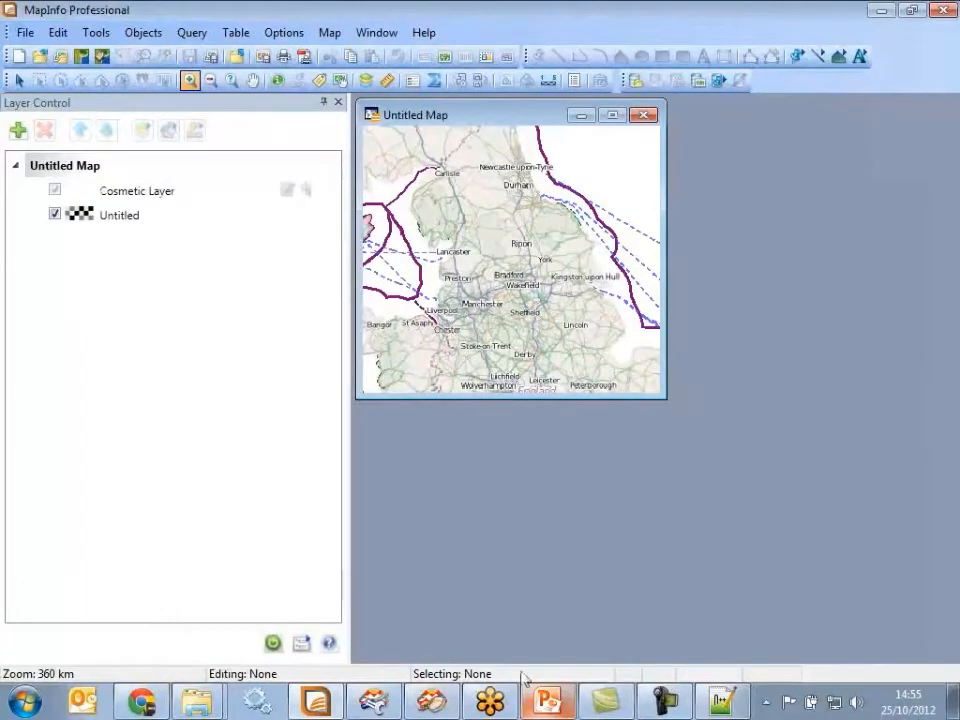
click(432, 703)
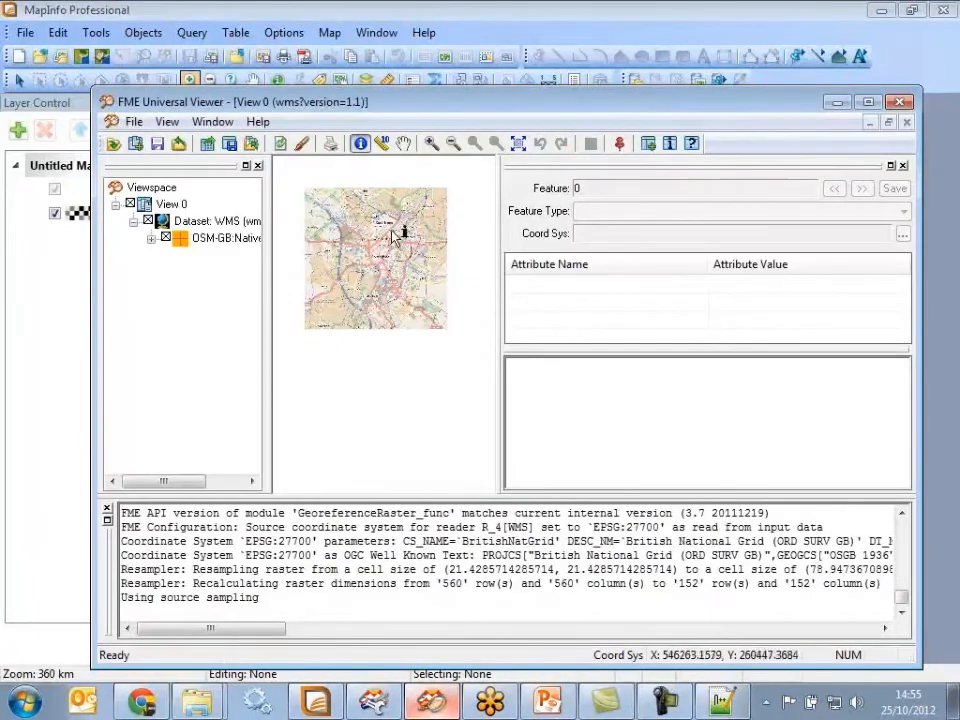
click(432, 146)
click(407, 285)
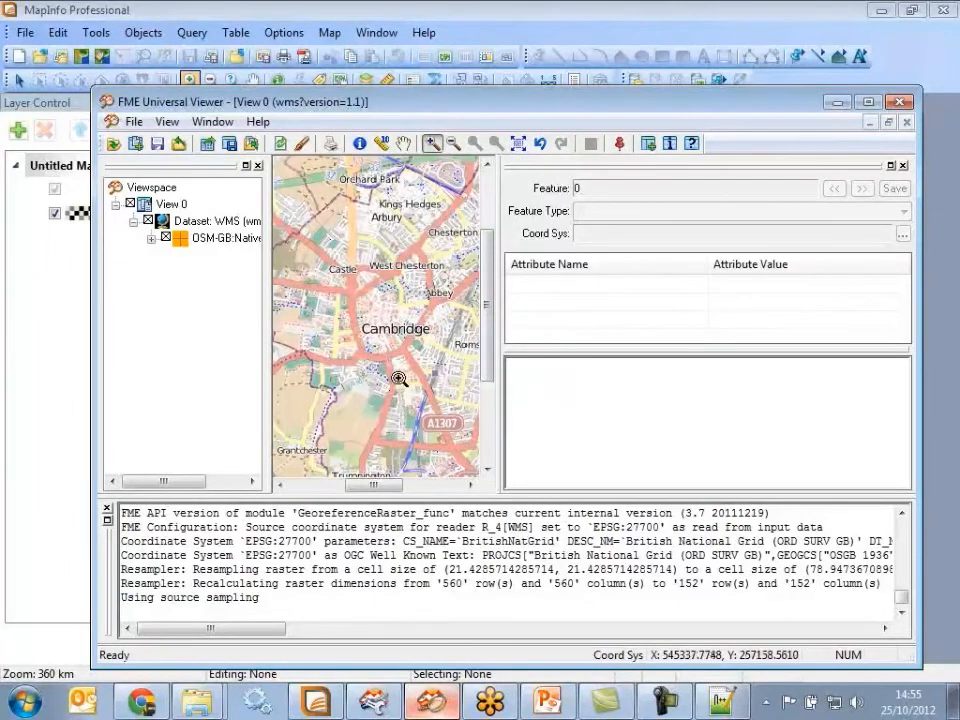
Minimise the viewer, MapInfo and file explorer windows to clear the desktop
click(839, 104)
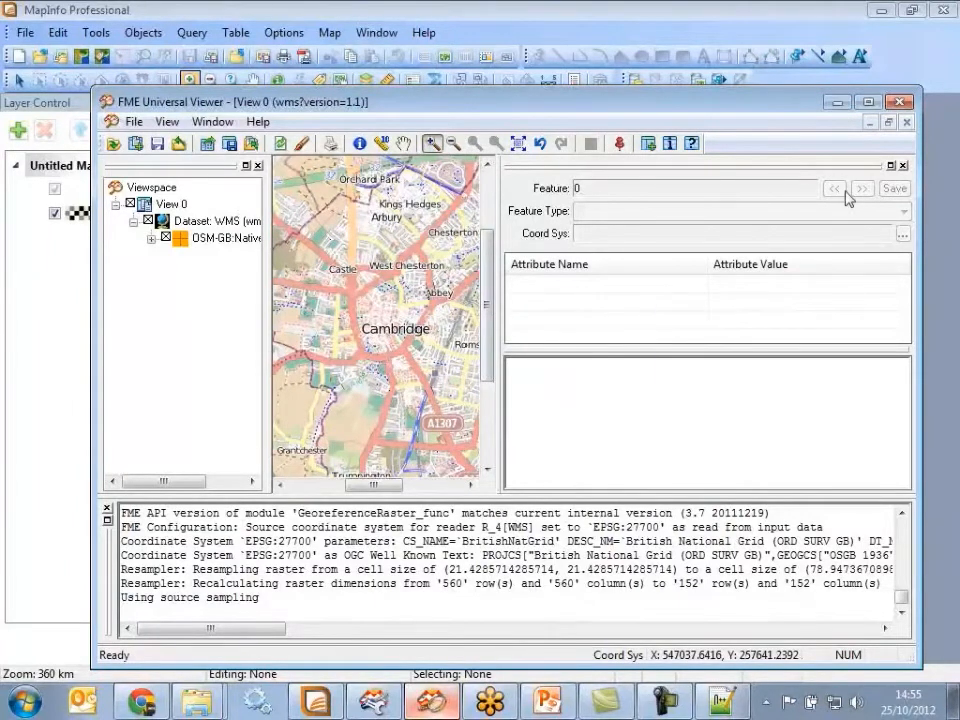
click(882, 11)
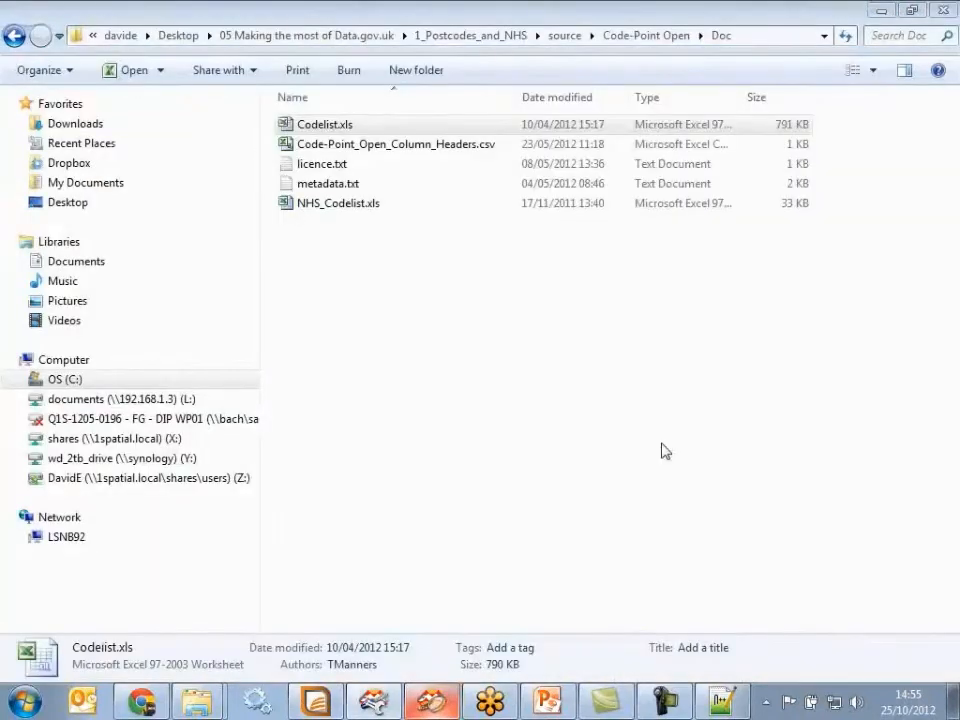
click(881, 11)
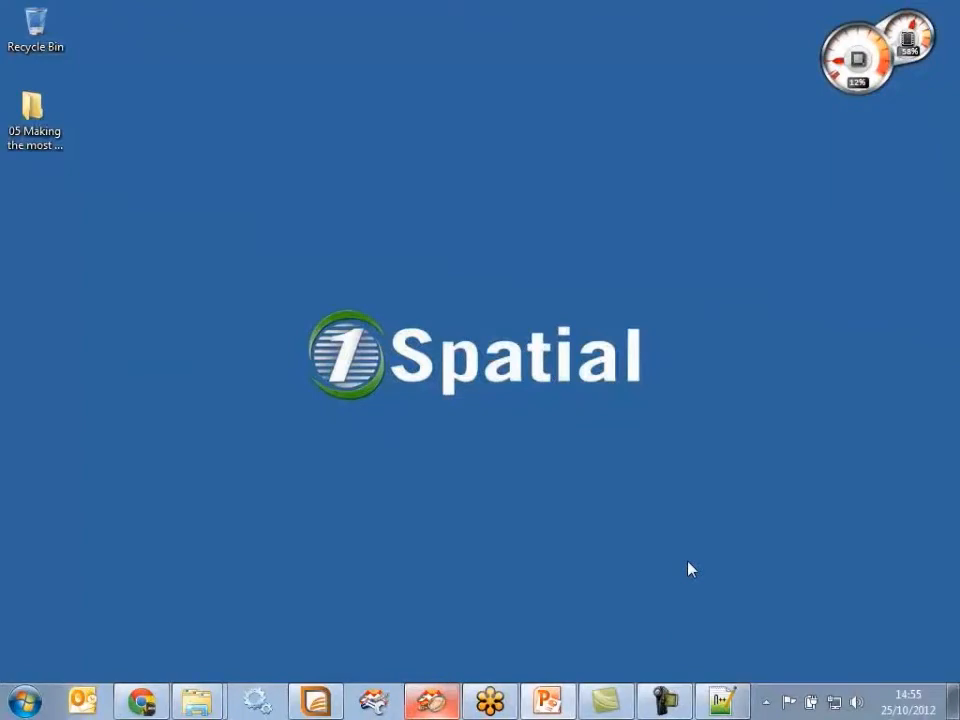
Open the Geocode_SQLExecutor.fmw workspace in FME Workbench and maximise its window
click(374, 702)
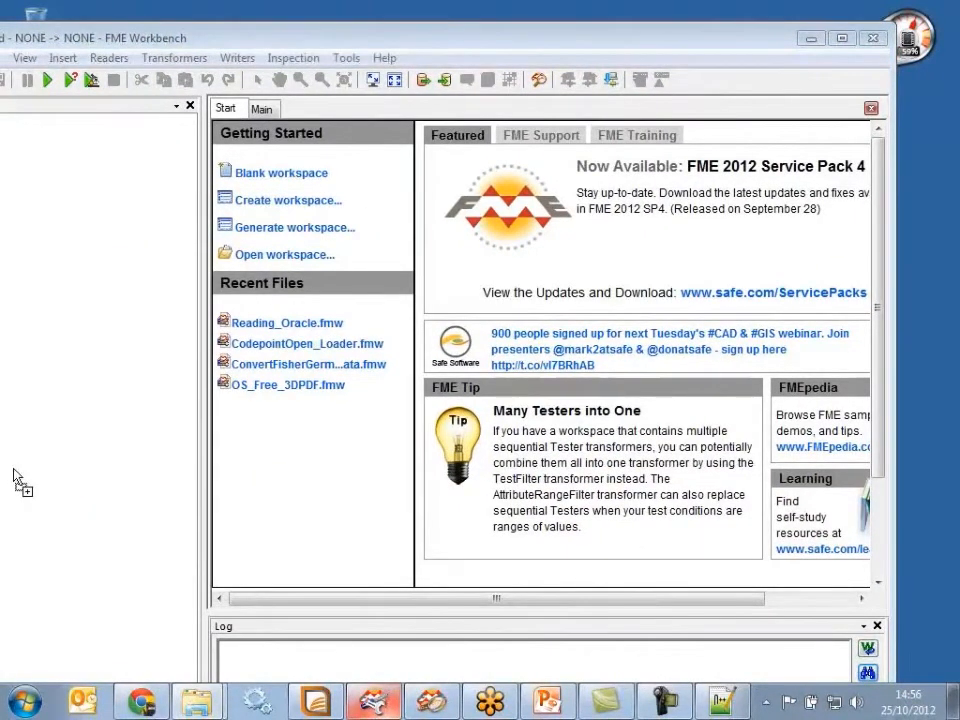
drag(14, 478, 289, 512)
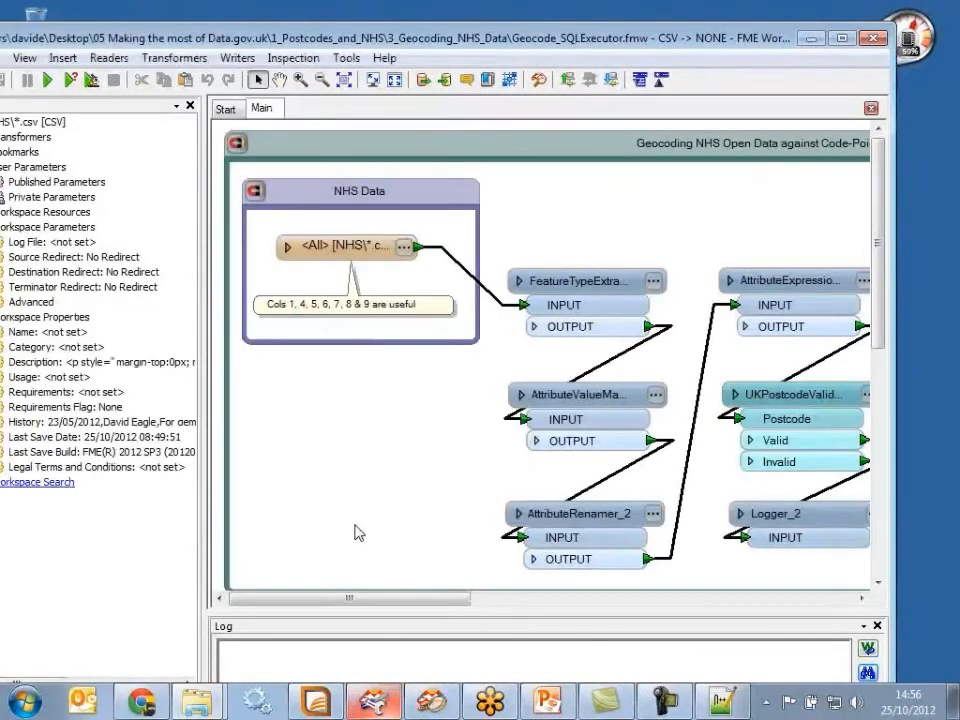
double_click(462, 38)
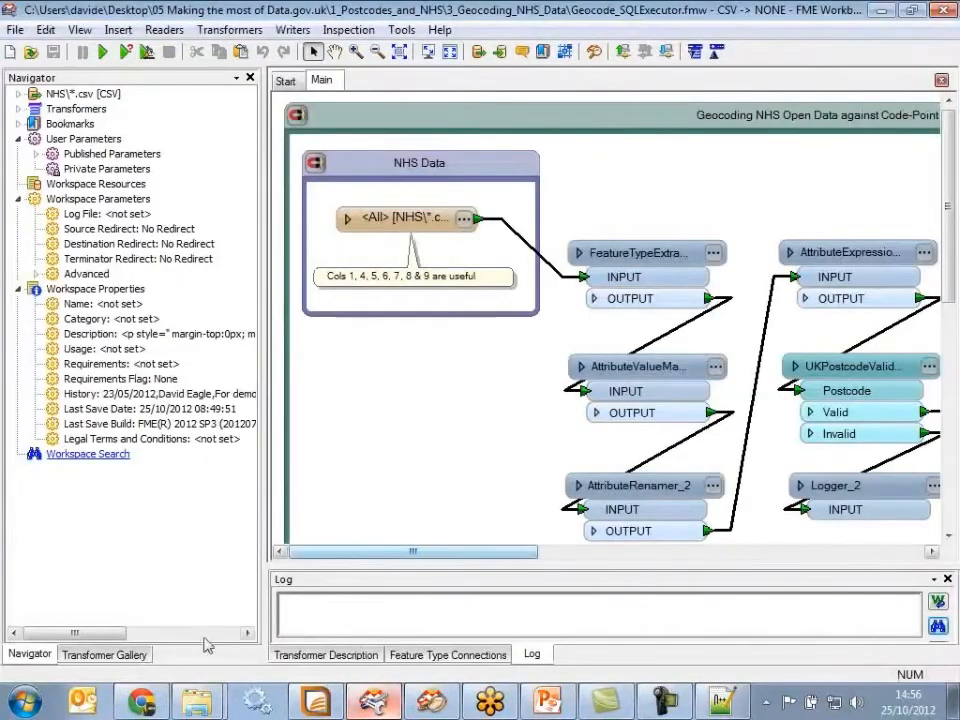
Open the folder containing the NHS reader's source data and select all the CSV files in it
click(55, 92)
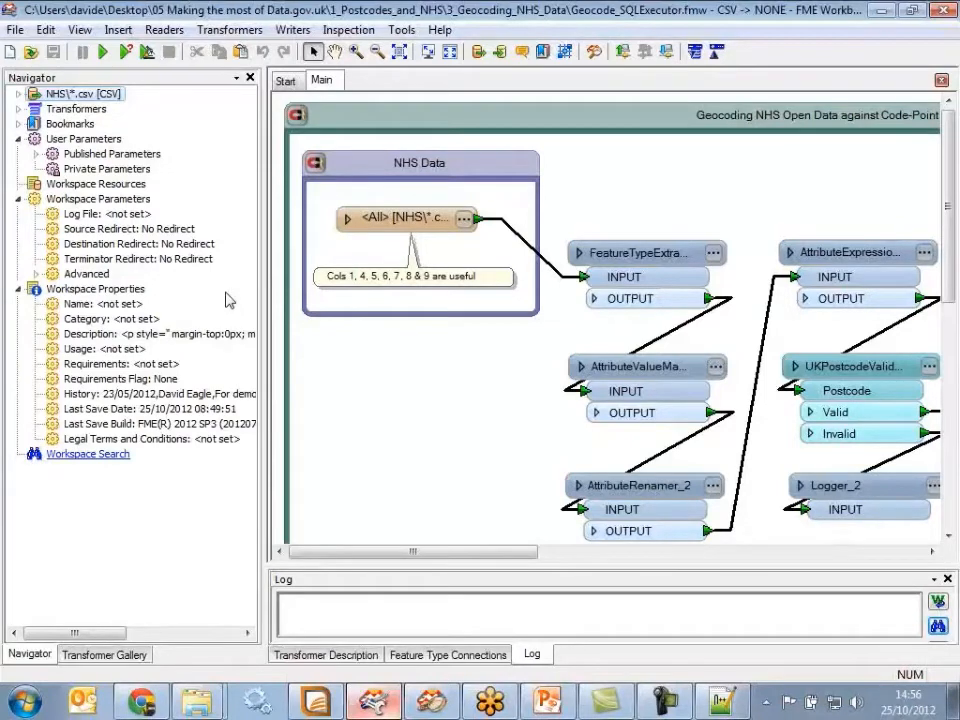
click(378, 220)
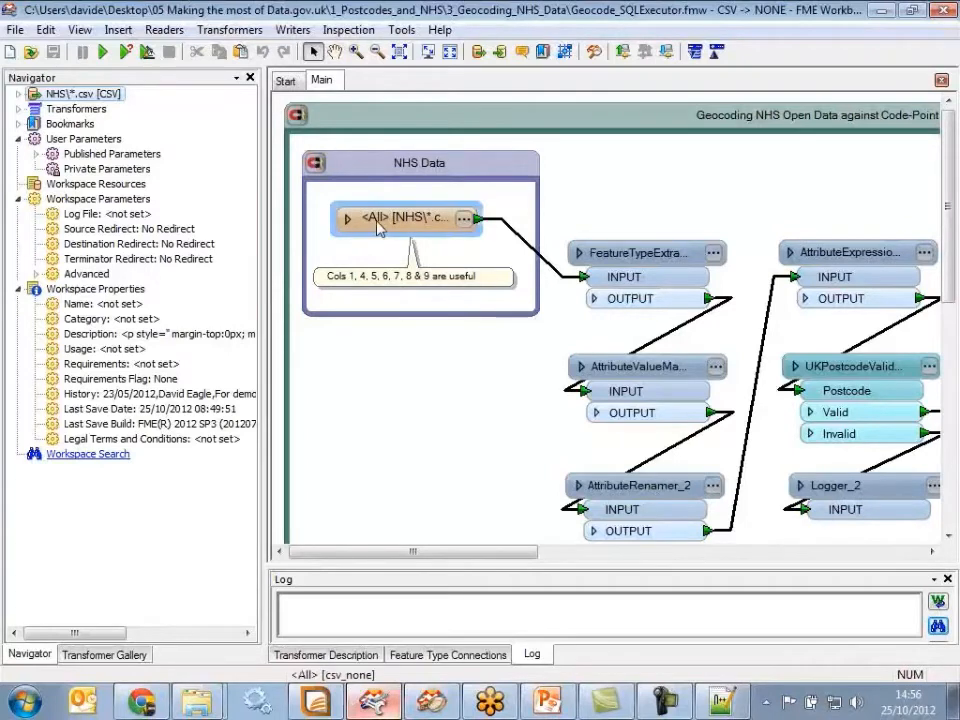
right_click(378, 220)
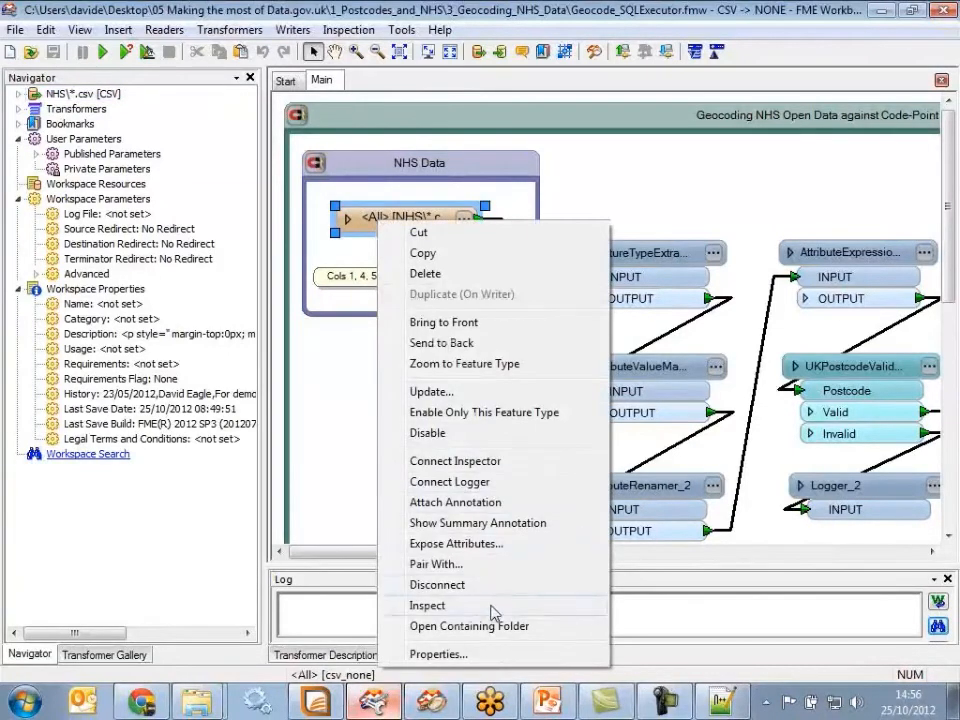
click(530, 627)
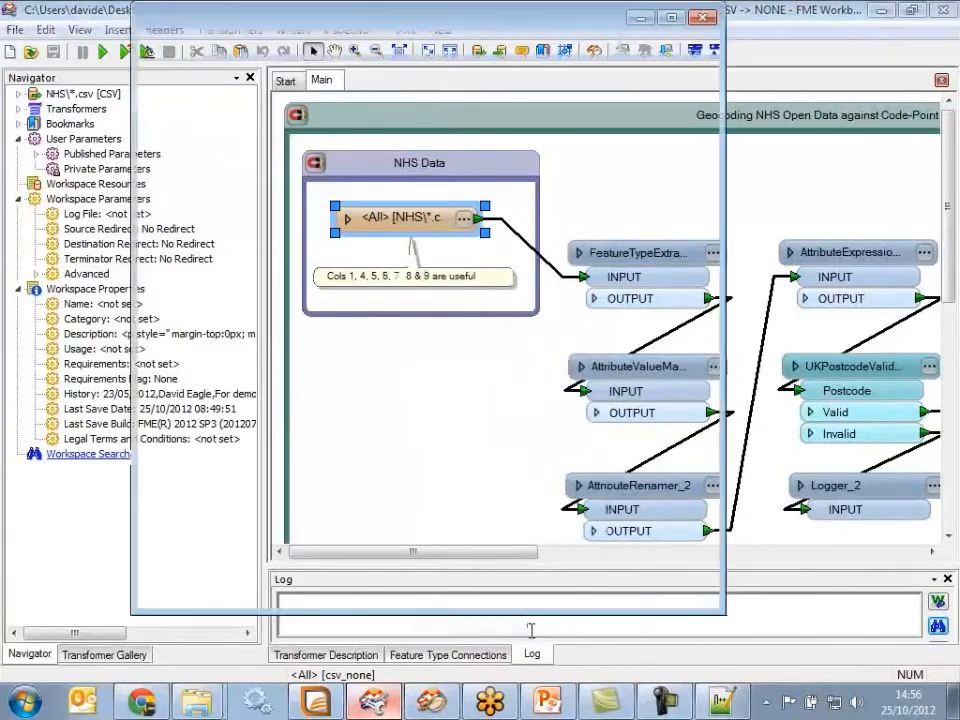
drag(557, 459, 321, 122)
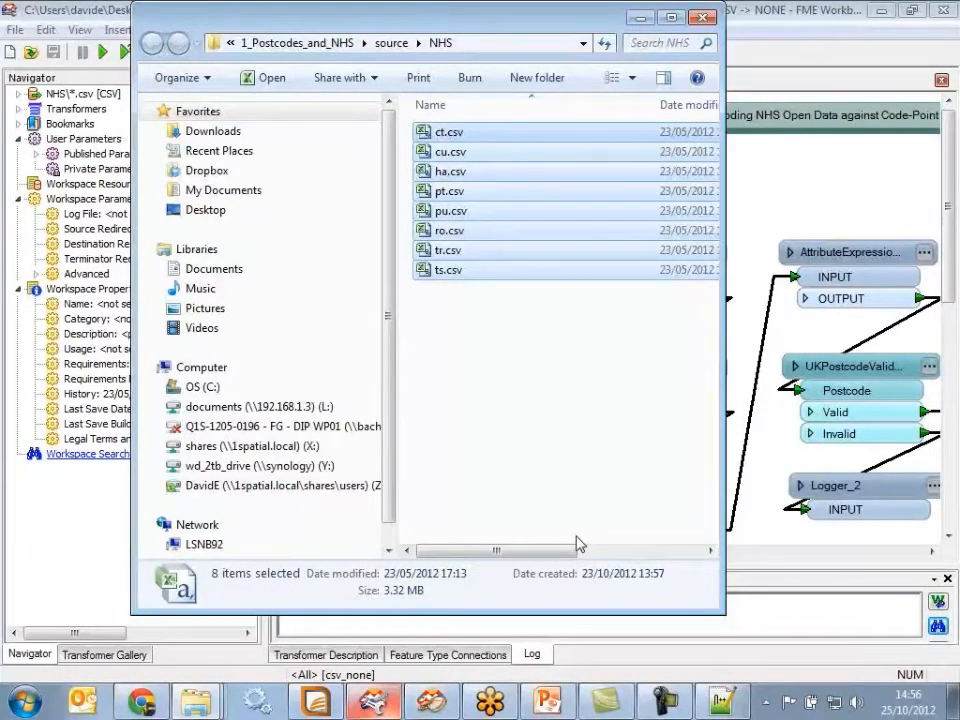
Open tr.csv in Excel, examine its name and postcode columns, and close it without saving
click(447, 250)
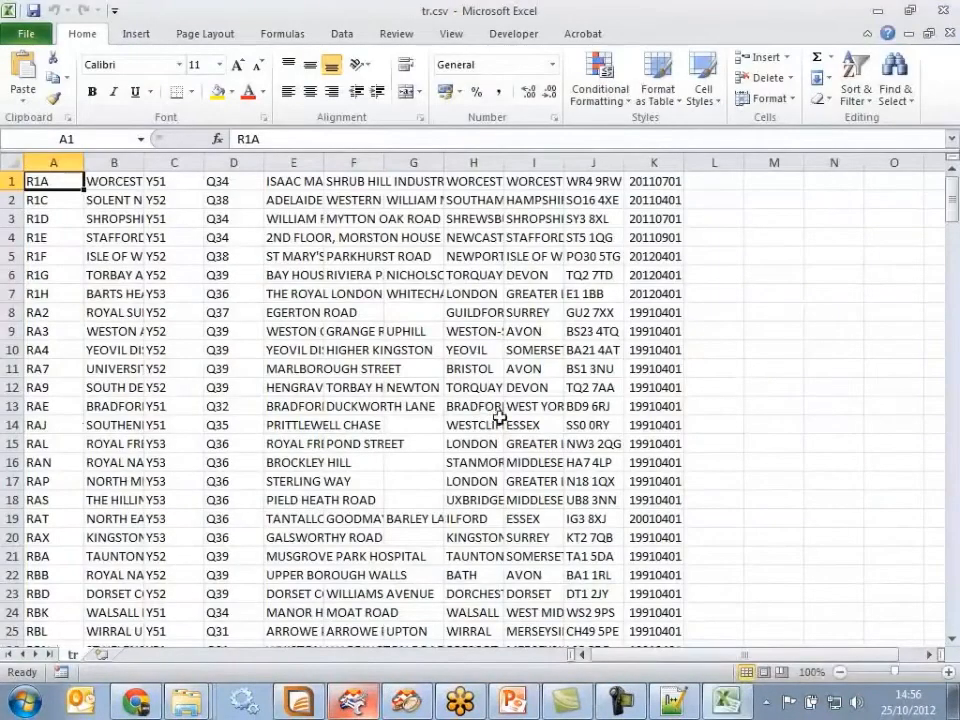
double_click(143, 163)
drag(606, 654, 665, 661)
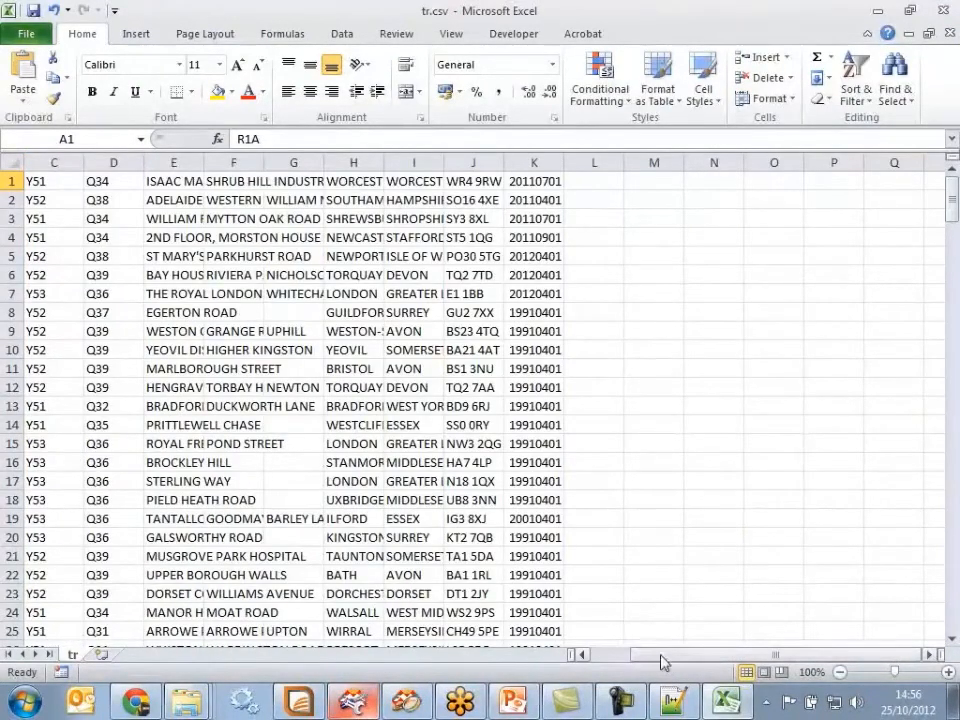
click(479, 162)
click(943, 9)
click(478, 371)
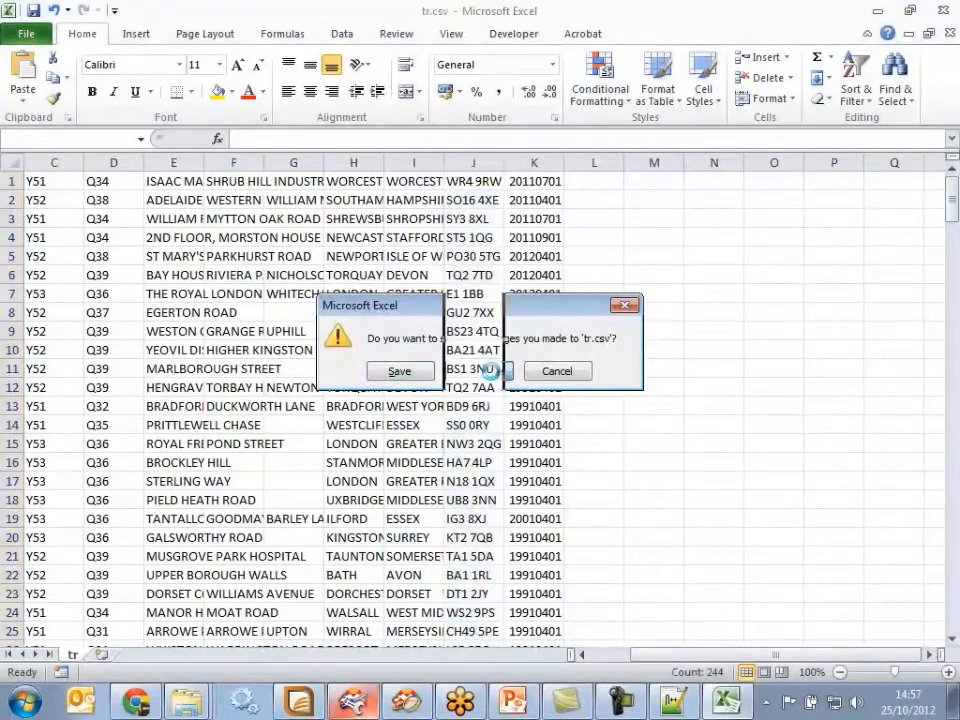
Examine the NHS CSV reader's merge feature type settings and the FeatureTypeExtractor's destination attribute, leaving both unchanged
click(705, 17)
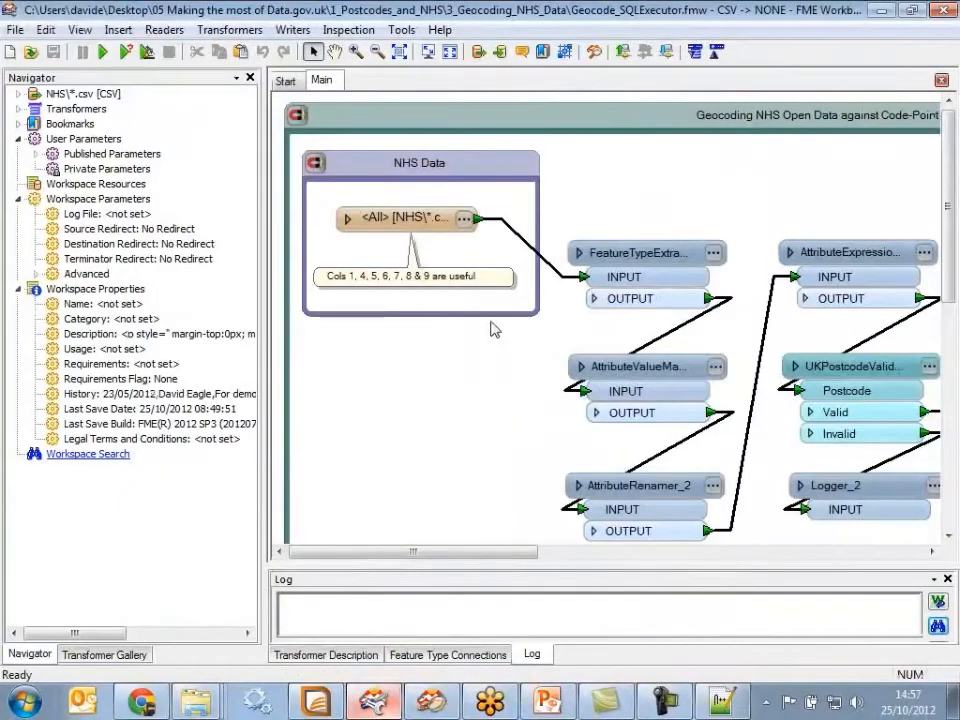
click(464, 219)
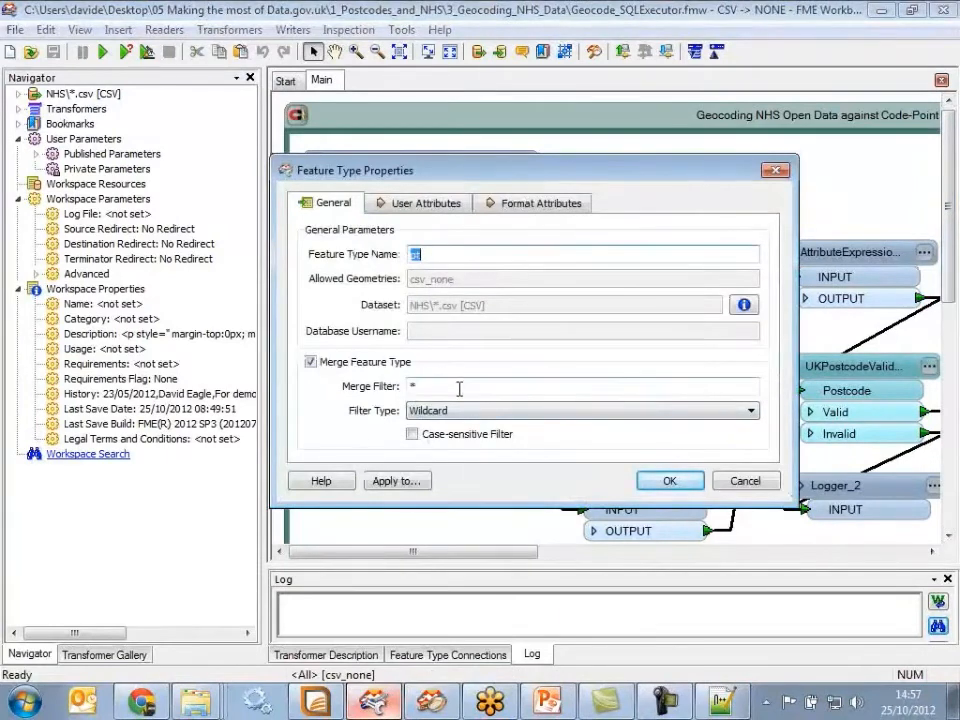
click(743, 482)
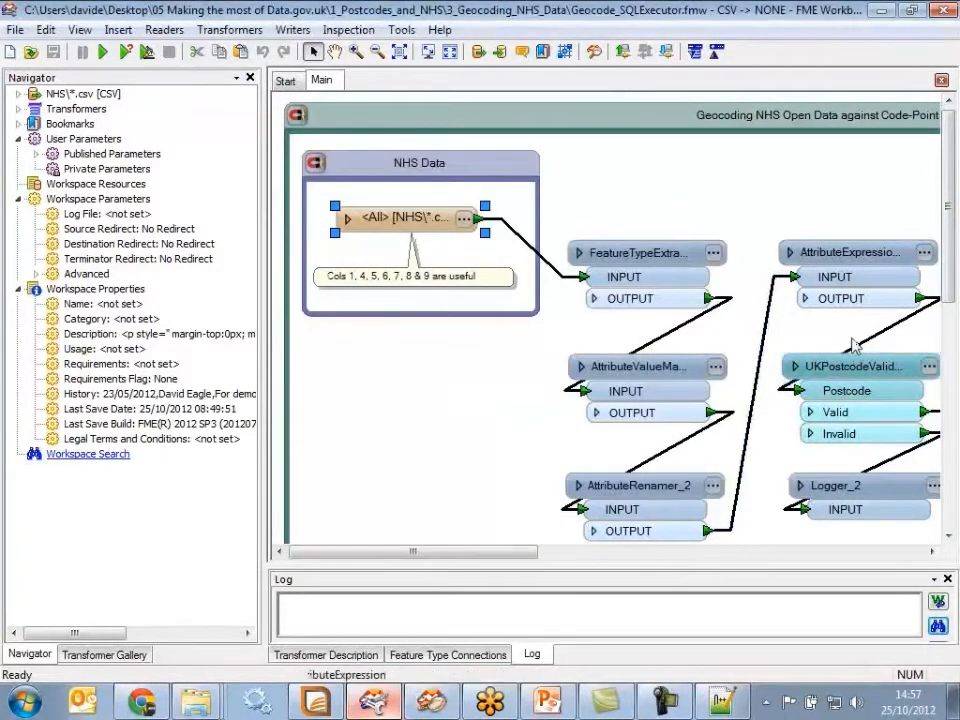
click(712, 256)
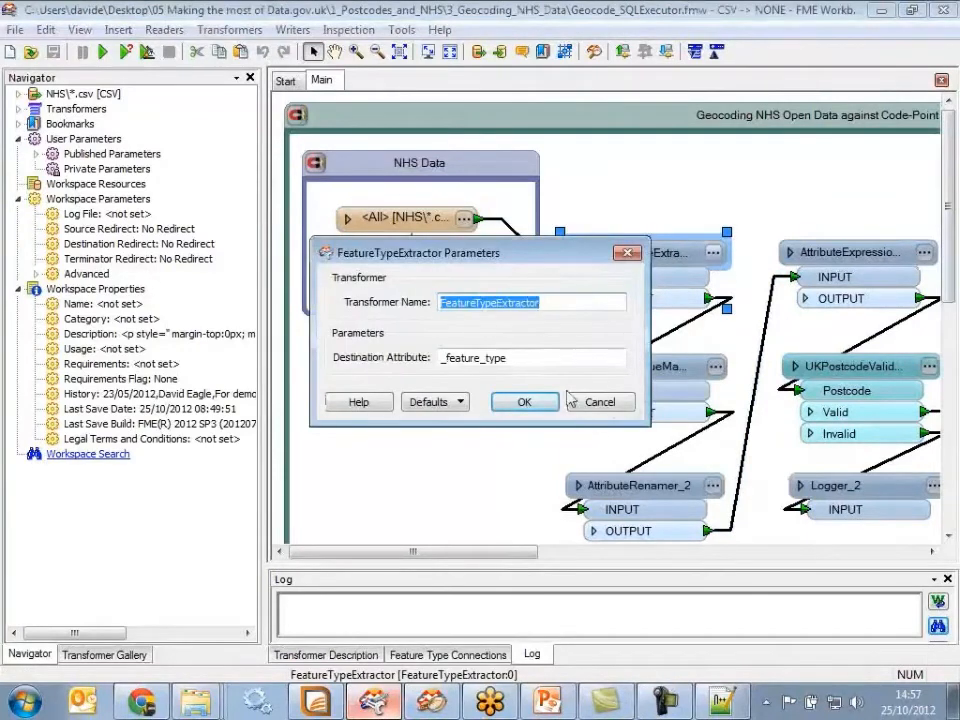
double_click(564, 357)
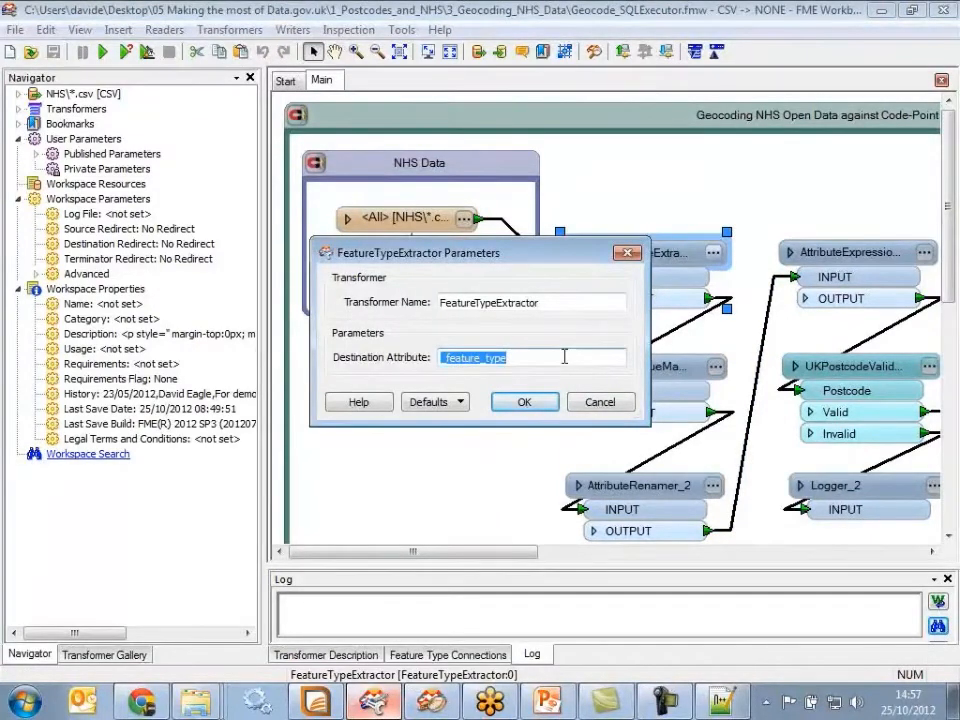
click(598, 401)
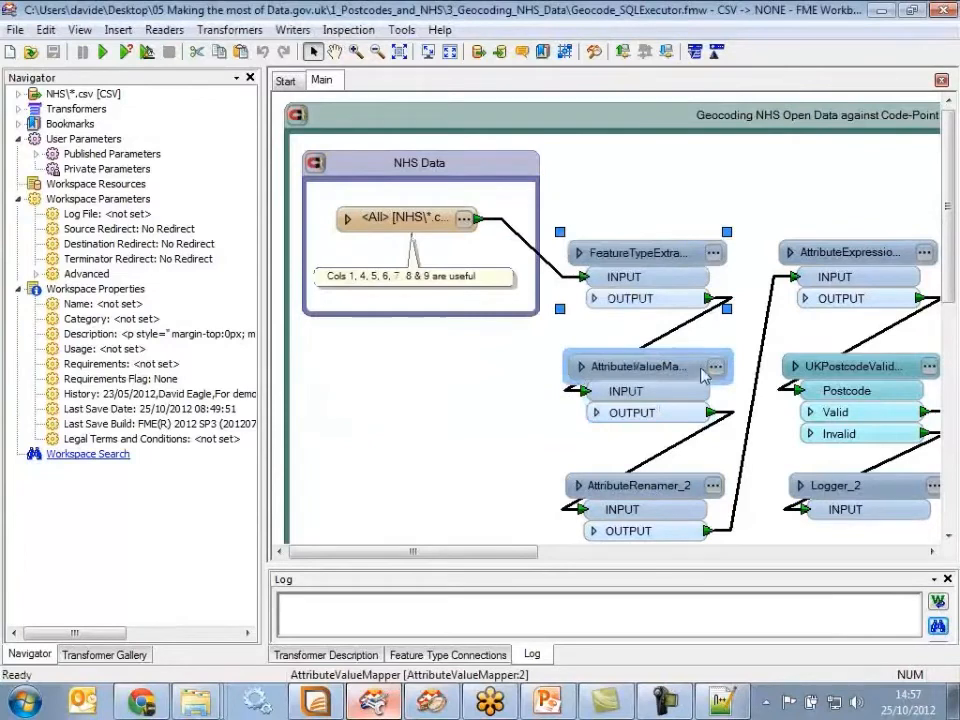
Examine the AttributeValueMapper's value mappings from the _feature_type codes to the Layer attribute
click(715, 367)
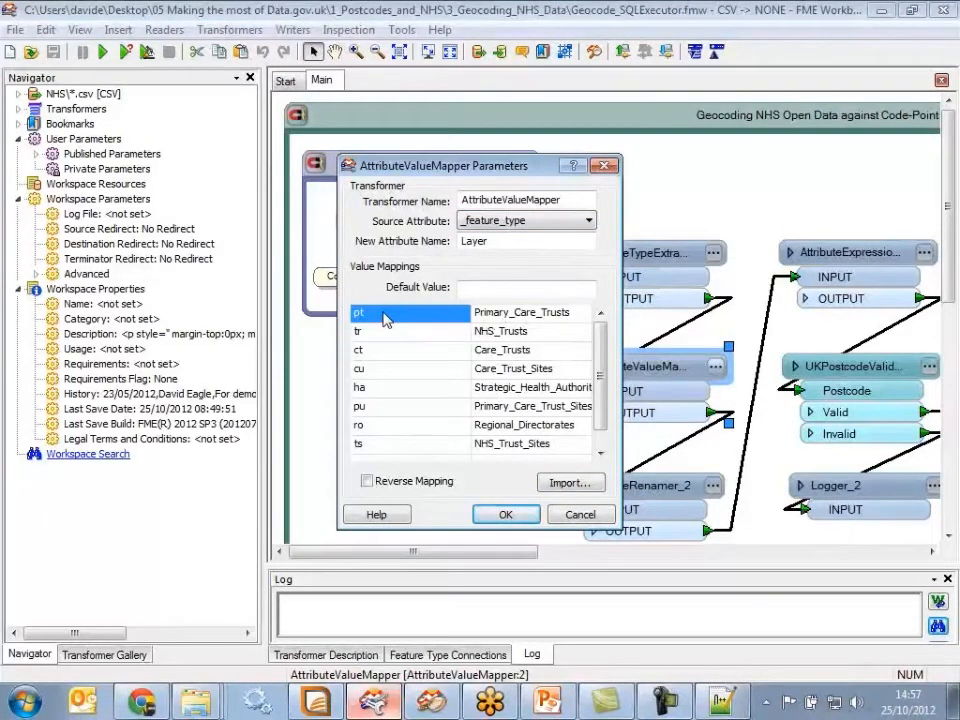
click(541, 311)
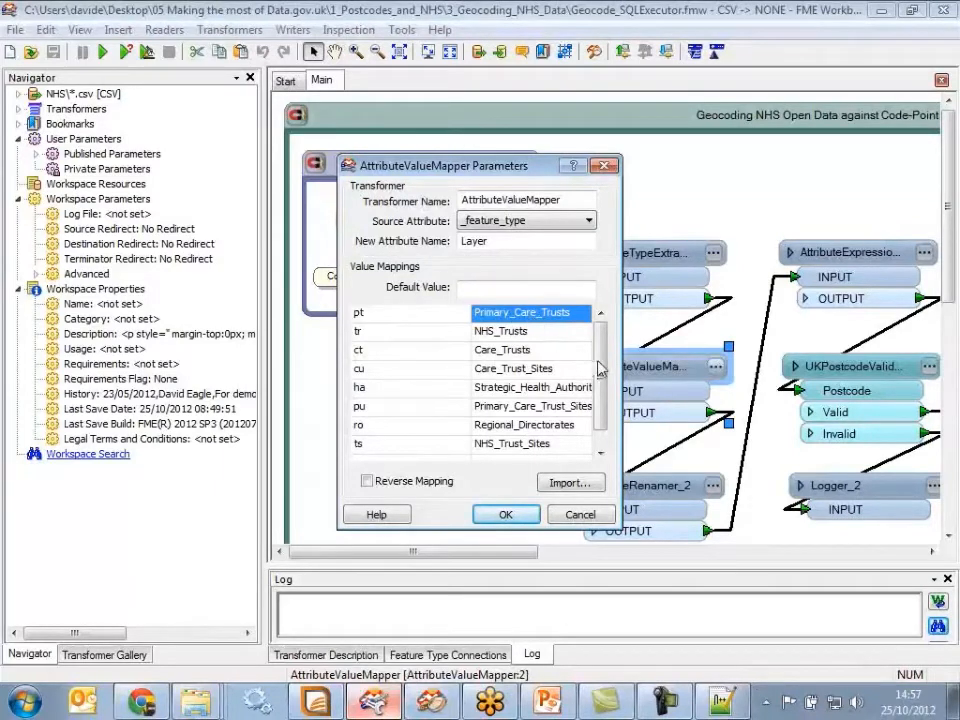
click(506, 514)
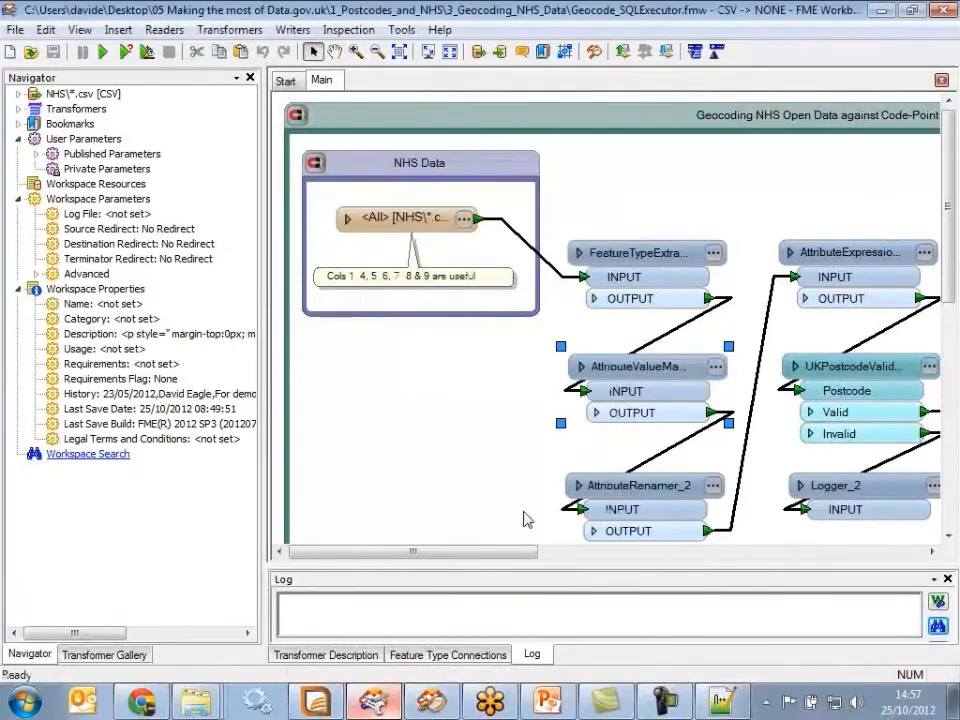
Review how AttributeRenamer_2 renames the NHS columns in an enlarged parameters window, and cancel without changes
drag(950, 292, 953, 325)
double_click(712, 450)
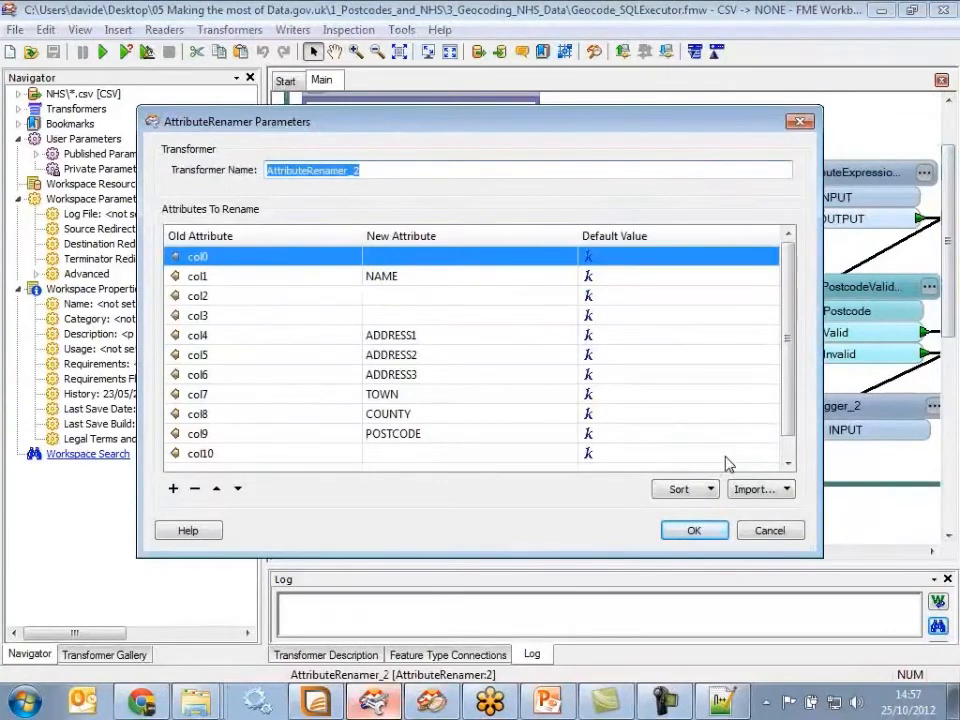
drag(817, 555, 910, 640)
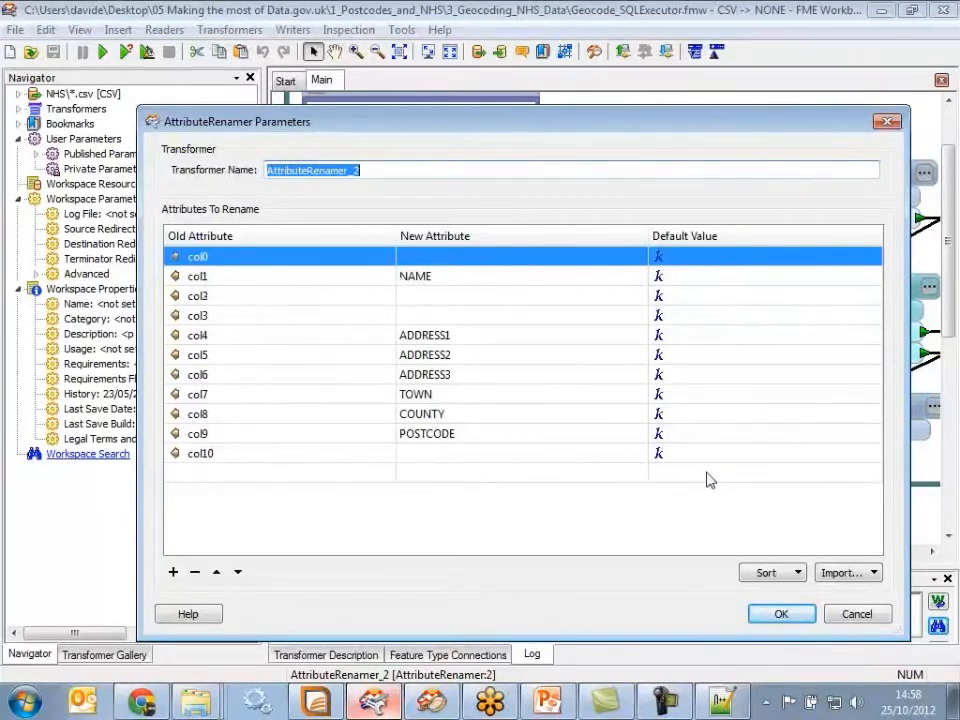
click(200, 296)
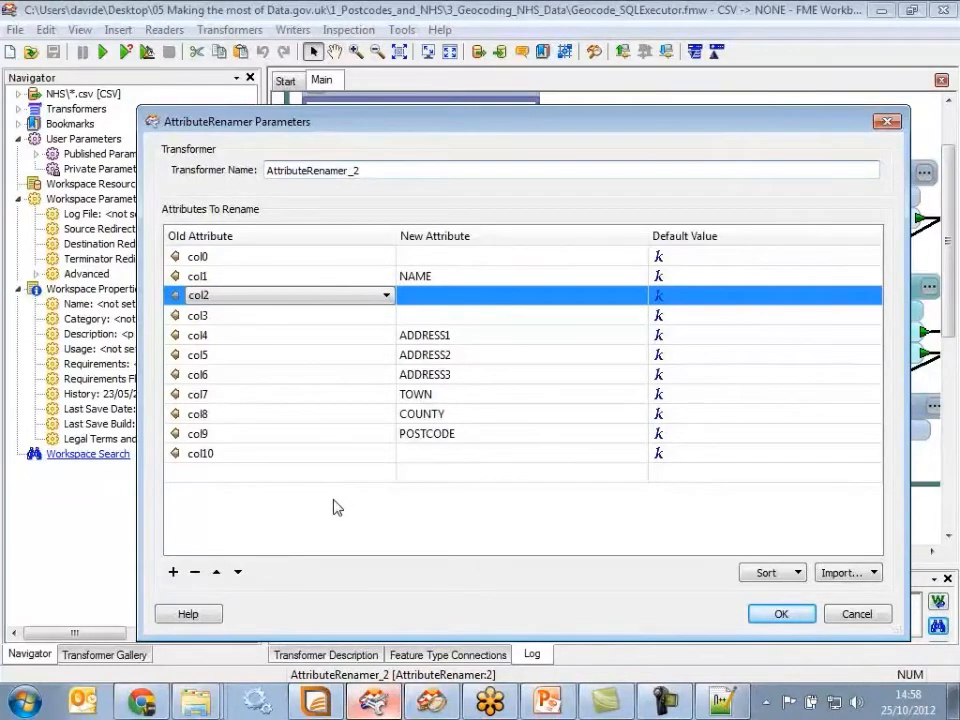
click(856, 614)
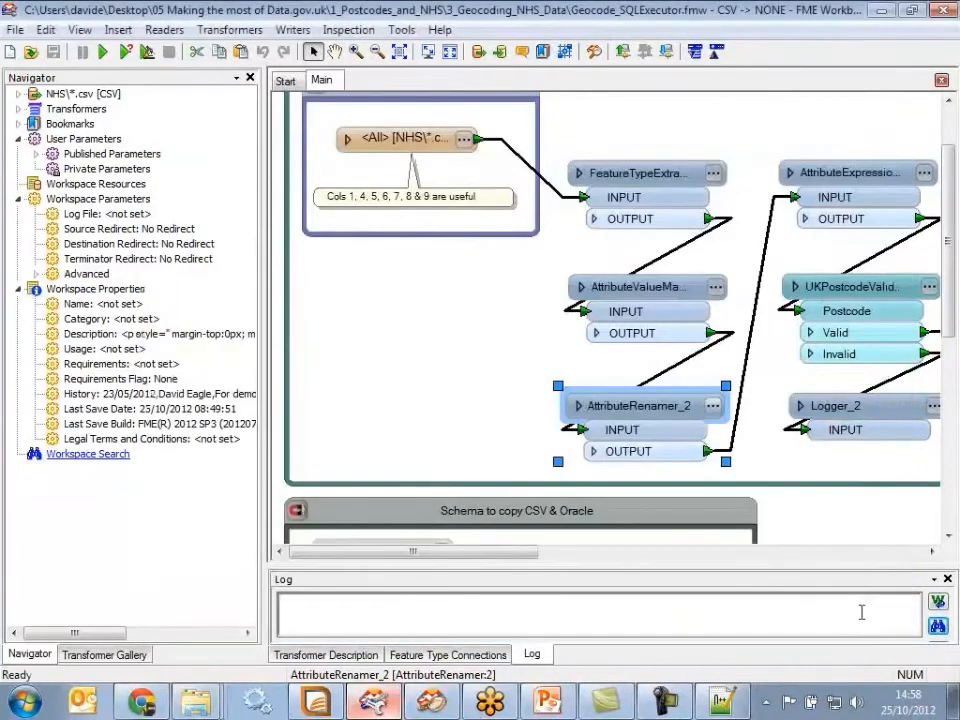
Expand AttributeRenamer_2's output port to inspect the renamed attributes, and collapse it again
drag(518, 553, 555, 552)
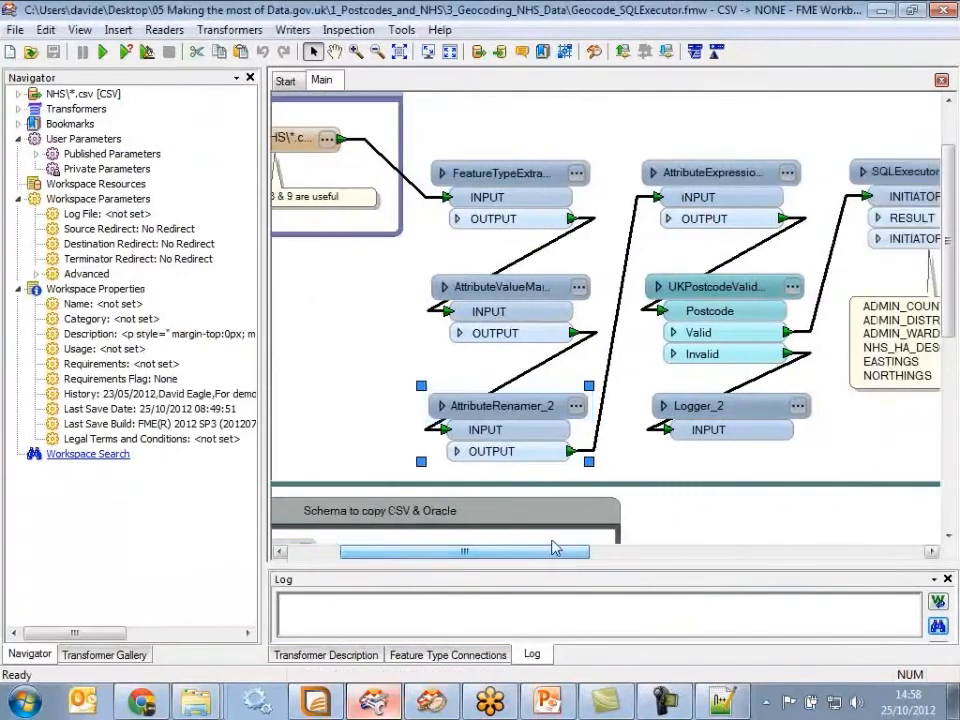
click(458, 447)
mouse_move(516, 406)
mouse_down()
mouse_move(445, 210)
mouse_move(505, 333)
mouse_move(523, 399)
mouse_up()
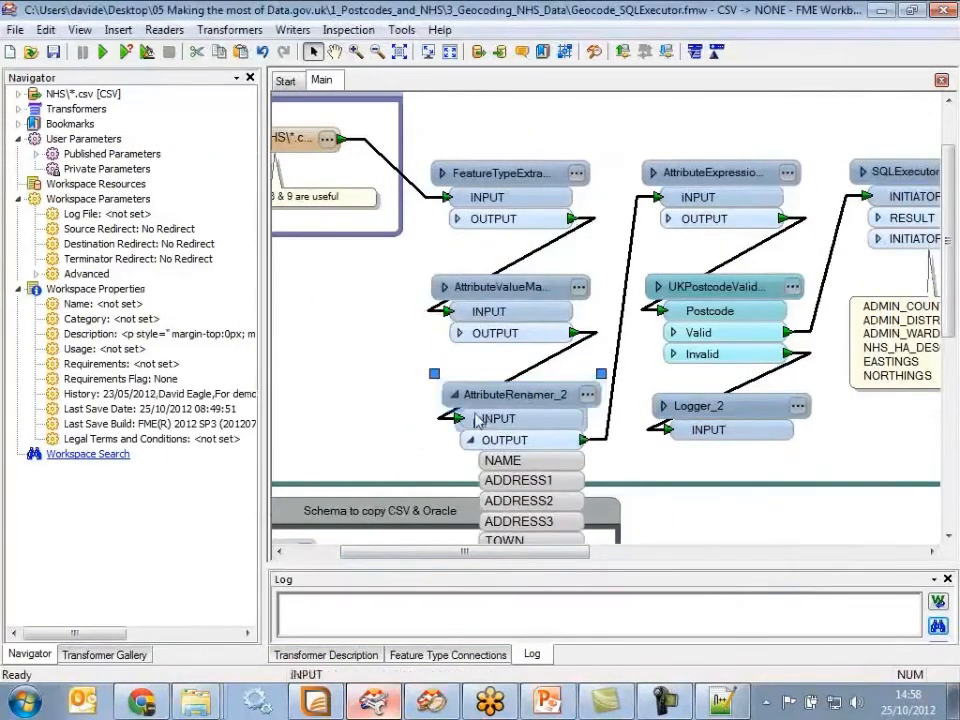
click(468, 445)
Inspect the SQLExecutor's full SQL statement that matches postcodes against Code-Point Open, and cancel the statement editor
drag(521, 556, 647, 574)
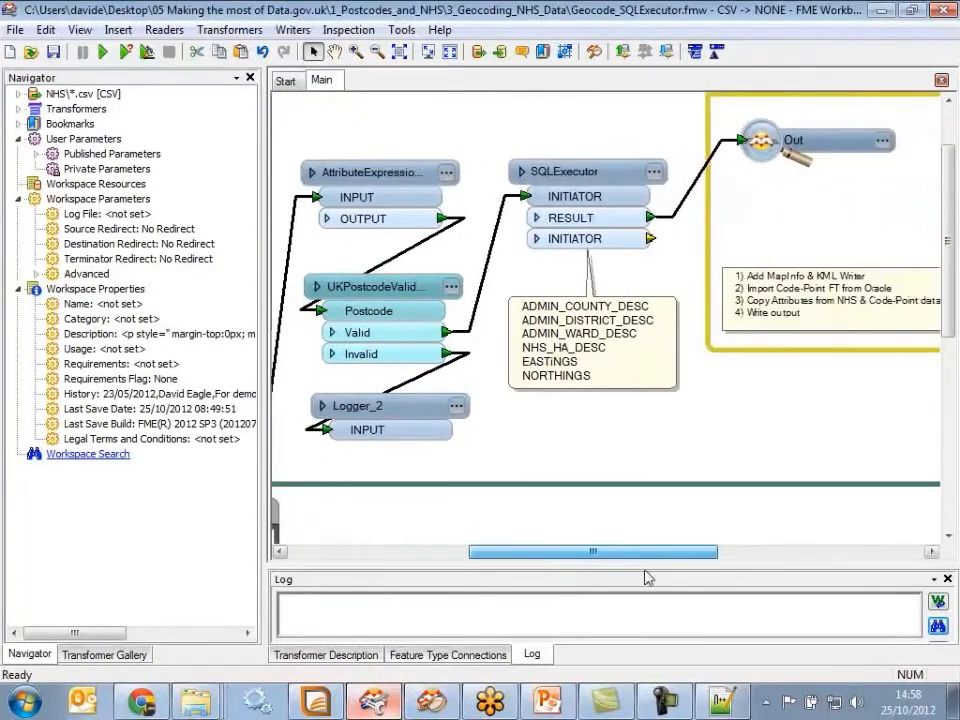
click(654, 173)
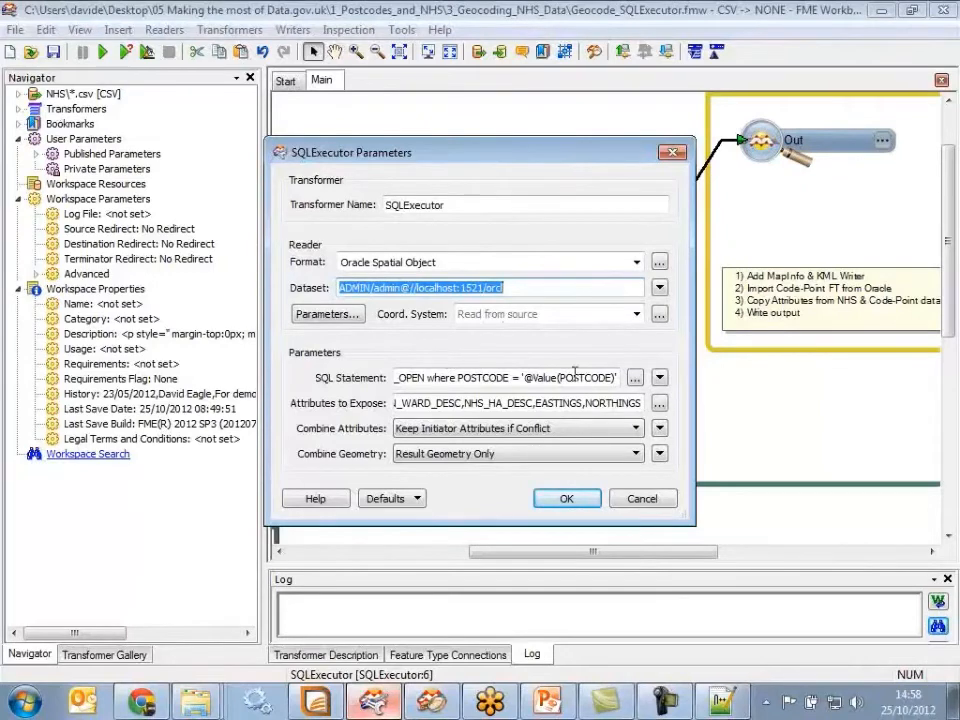
click(634, 377)
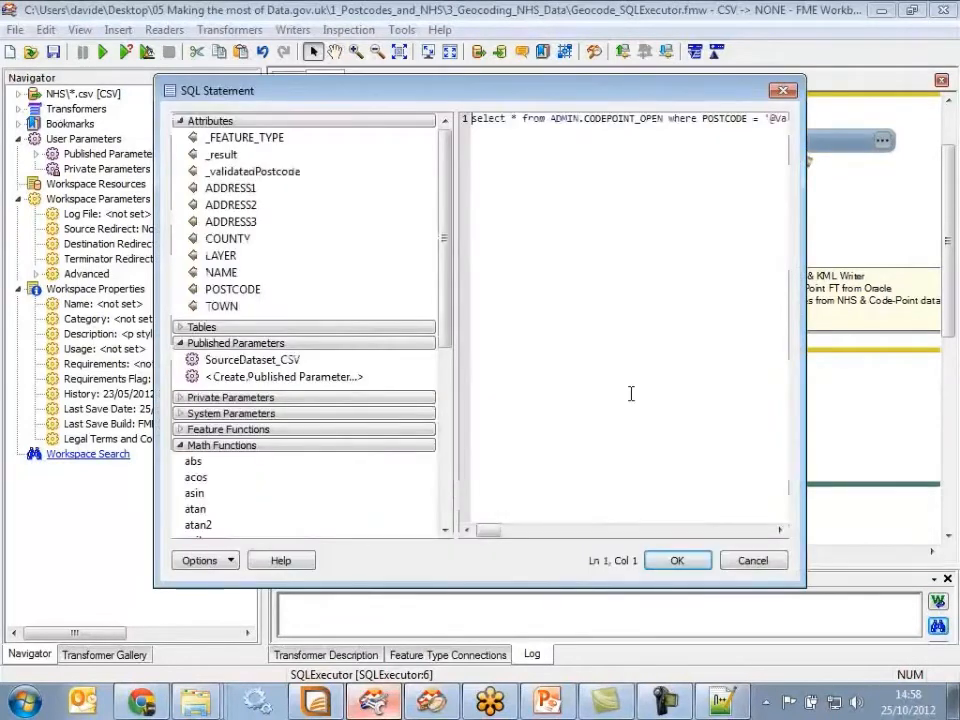
drag(797, 275, 905, 280)
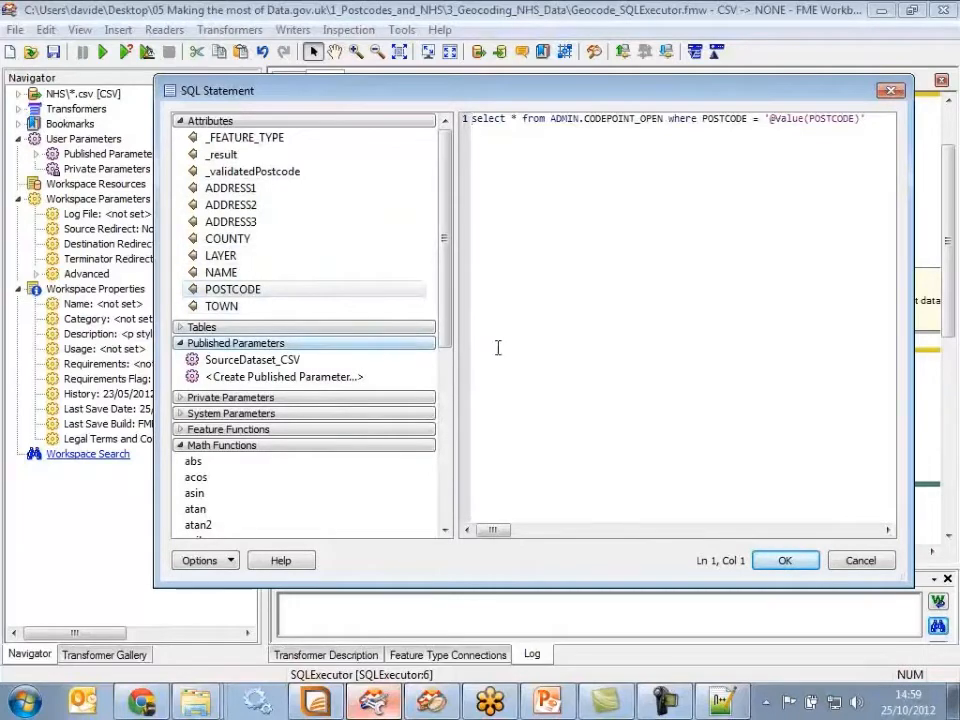
click(848, 565)
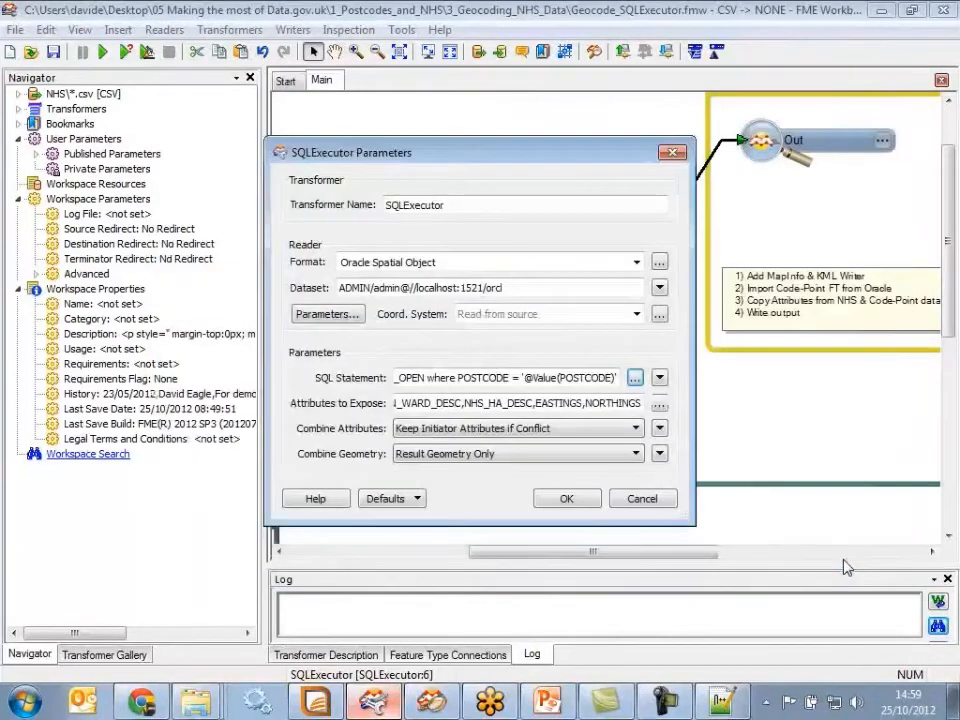
Review the list of attributes the SQLExecutor exposes, and close its parameters
click(659, 404)
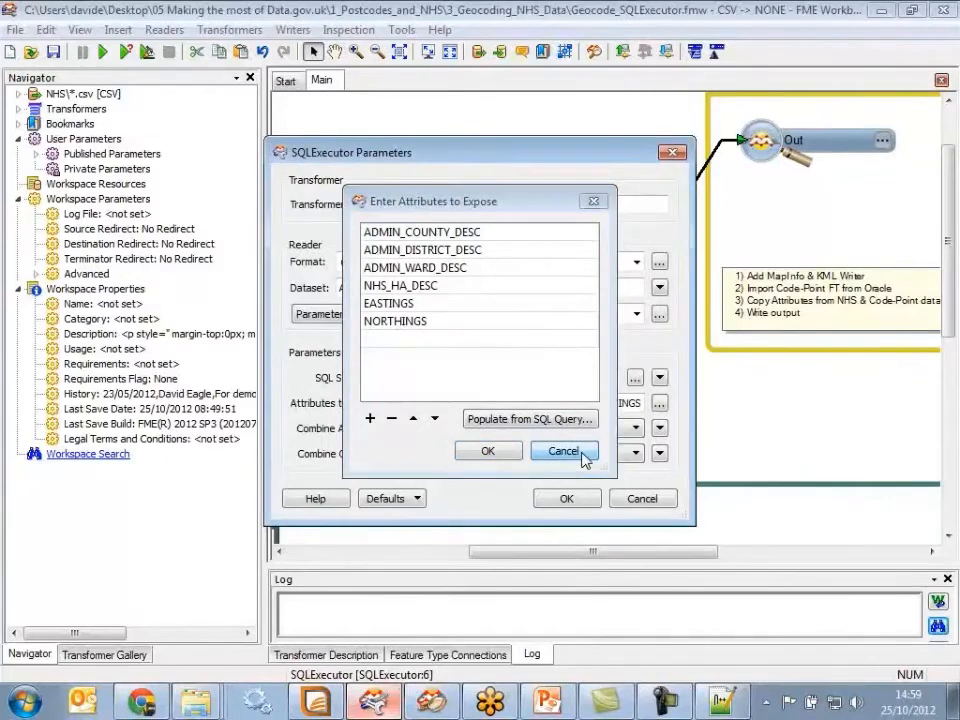
click(582, 455)
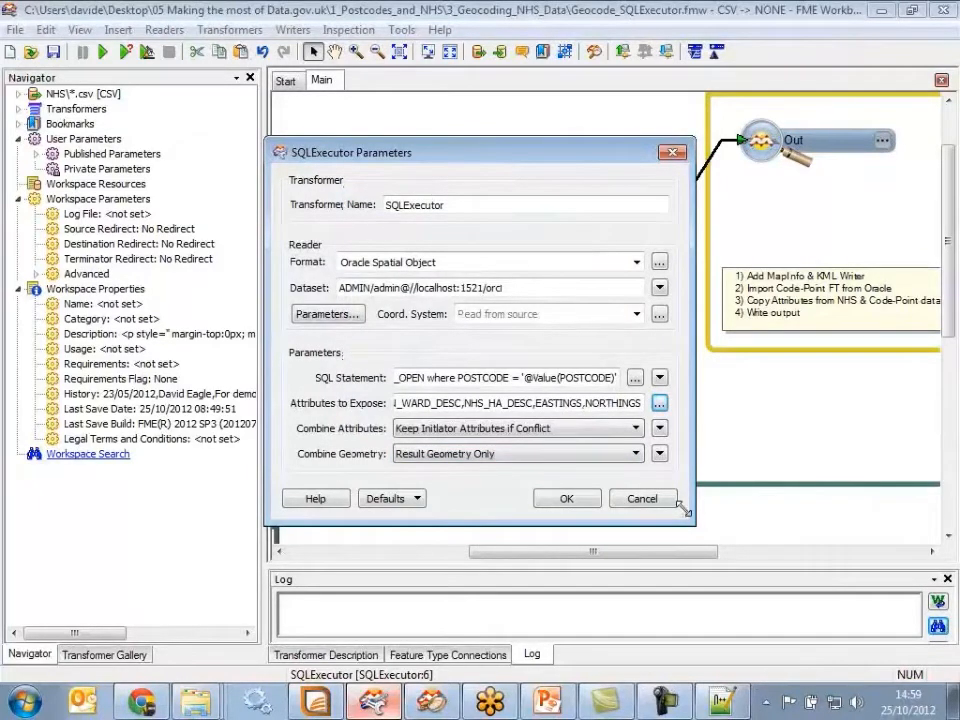
click(572, 502)
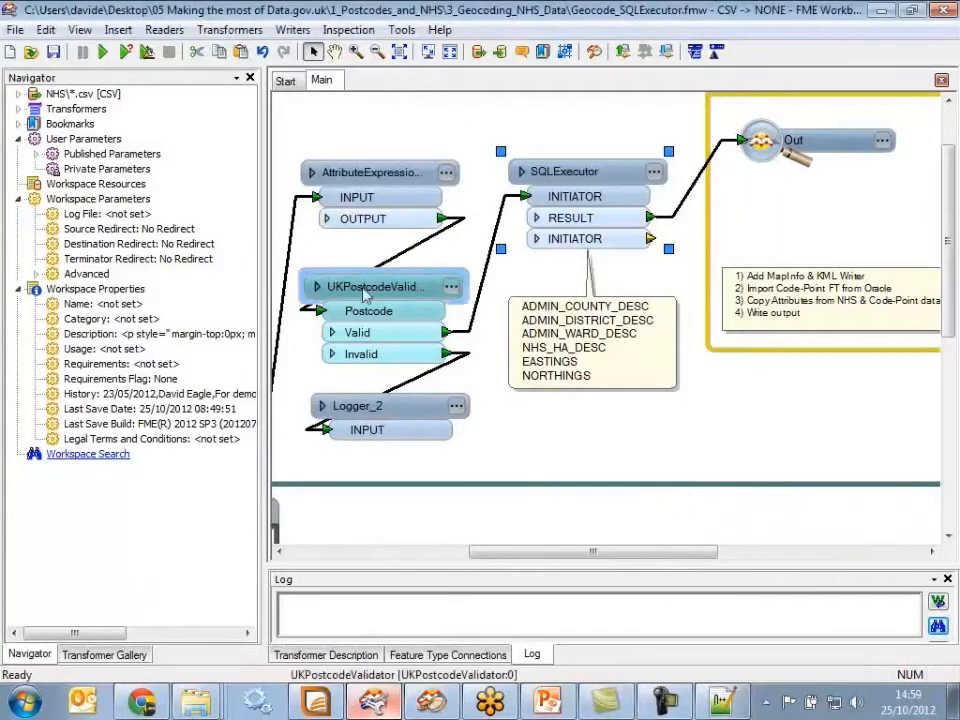
Run the geocoding translation, monitor its progress in an enlarged log, and stop it so writers can be edited
click(104, 52)
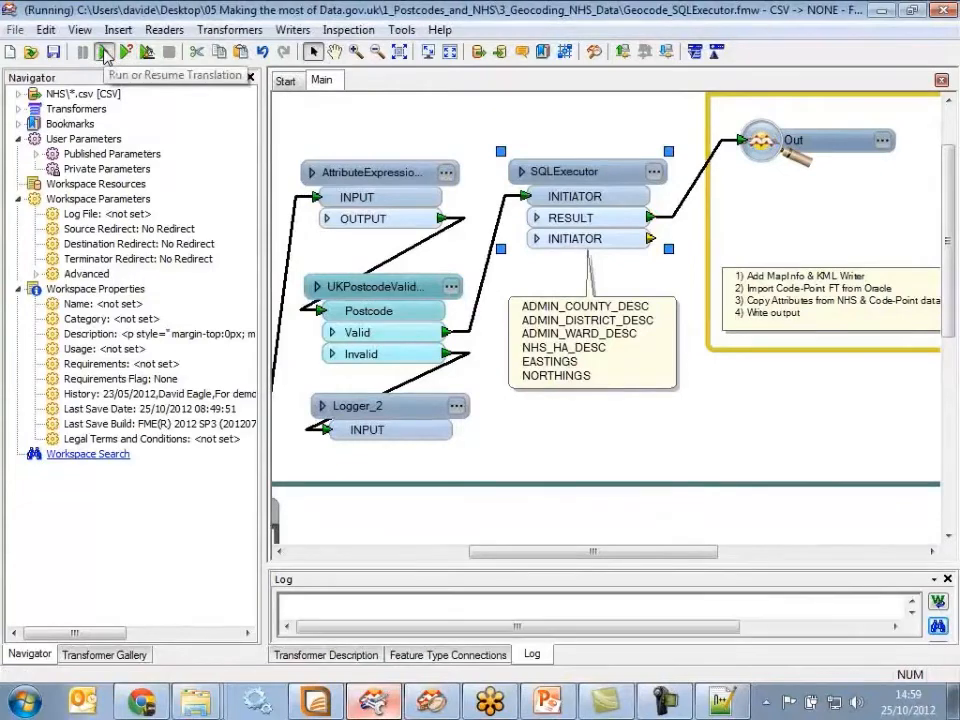
drag(594, 553, 531, 422)
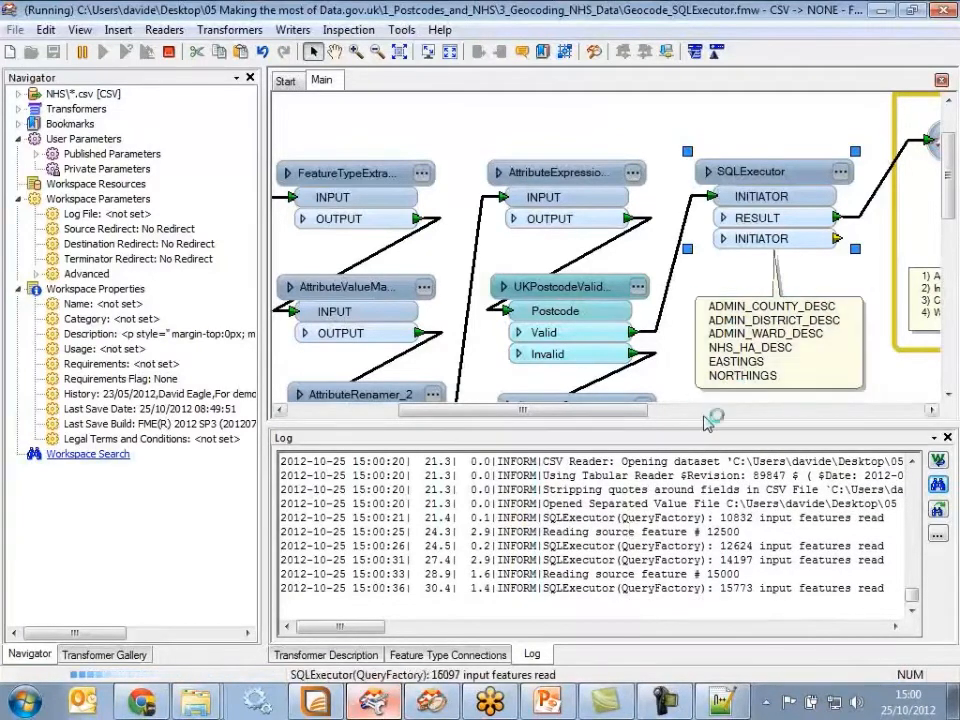
drag(610, 428, 733, 486)
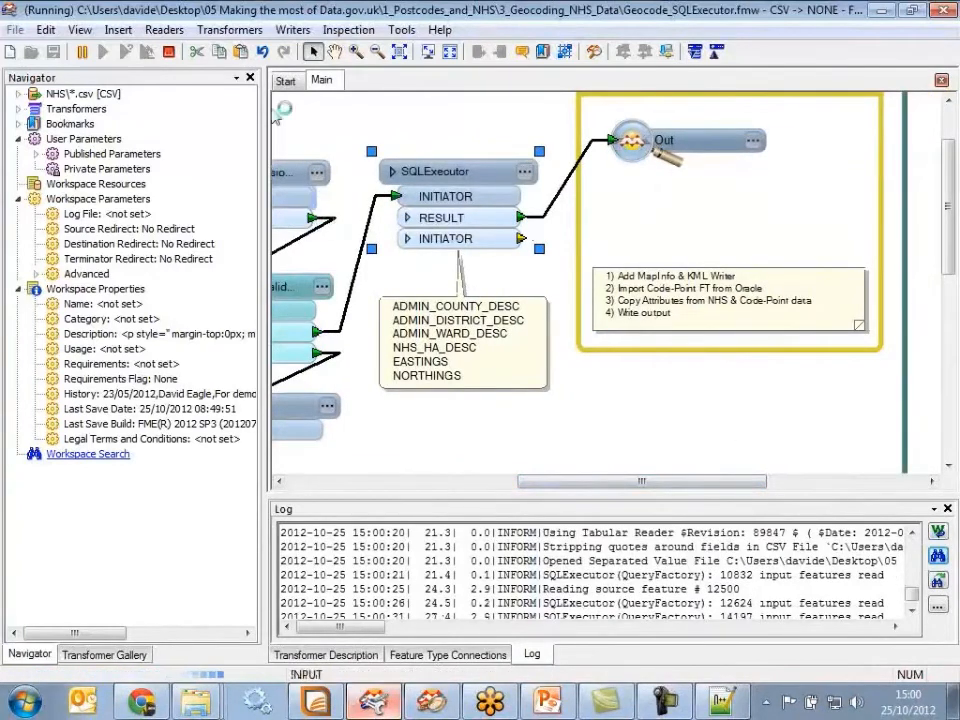
click(292, 30)
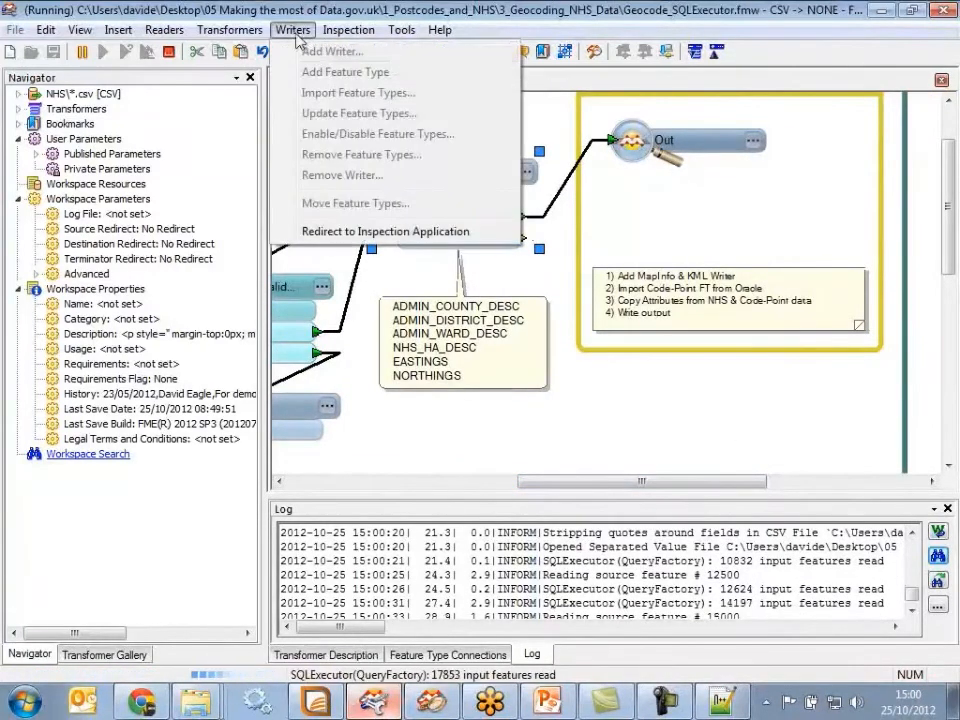
click(299, 34)
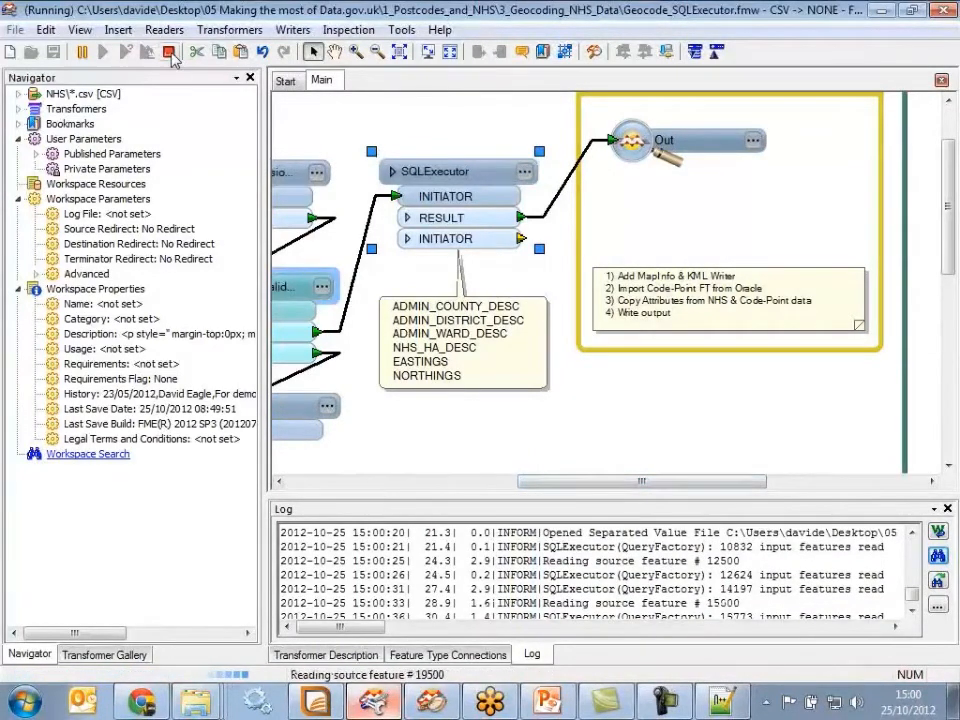
Start adding a writer to the workspace with the Google Earth KML format
click(293, 30)
click(315, 50)
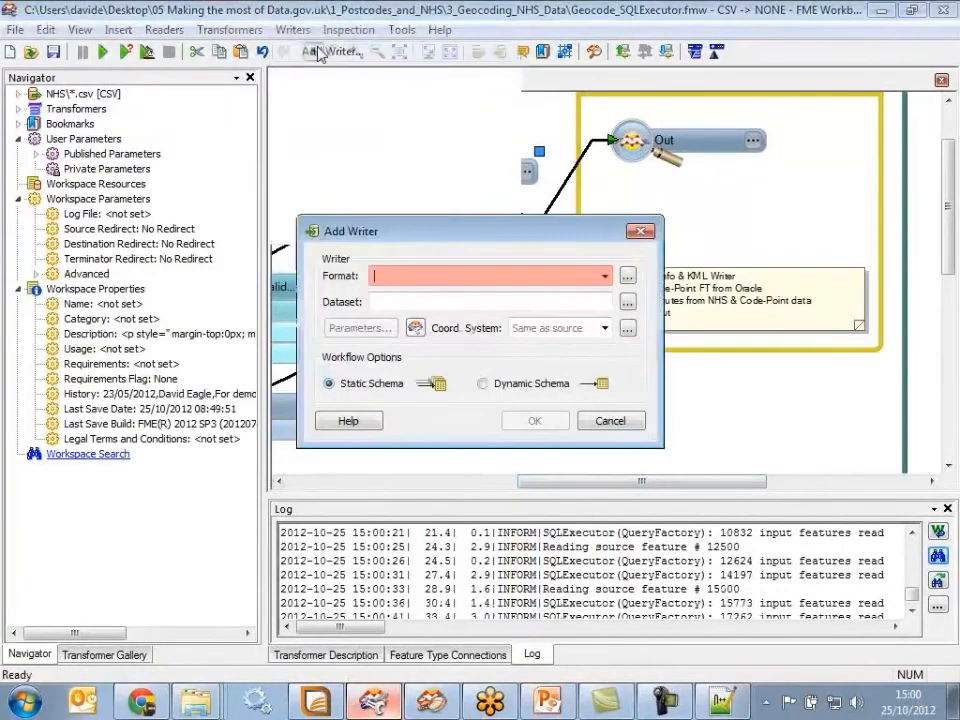
text(kml)
key(Tab)
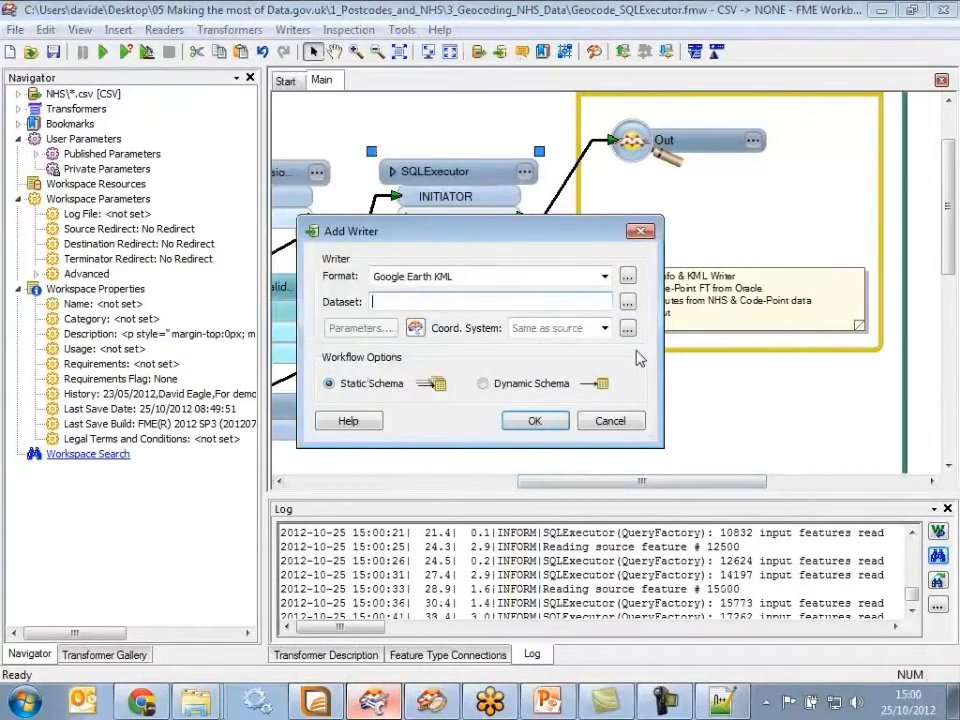
Set the KML writer's dataset to a KMZ file named NHS in the 3_Geocoding_NHS_Data folder
click(627, 301)
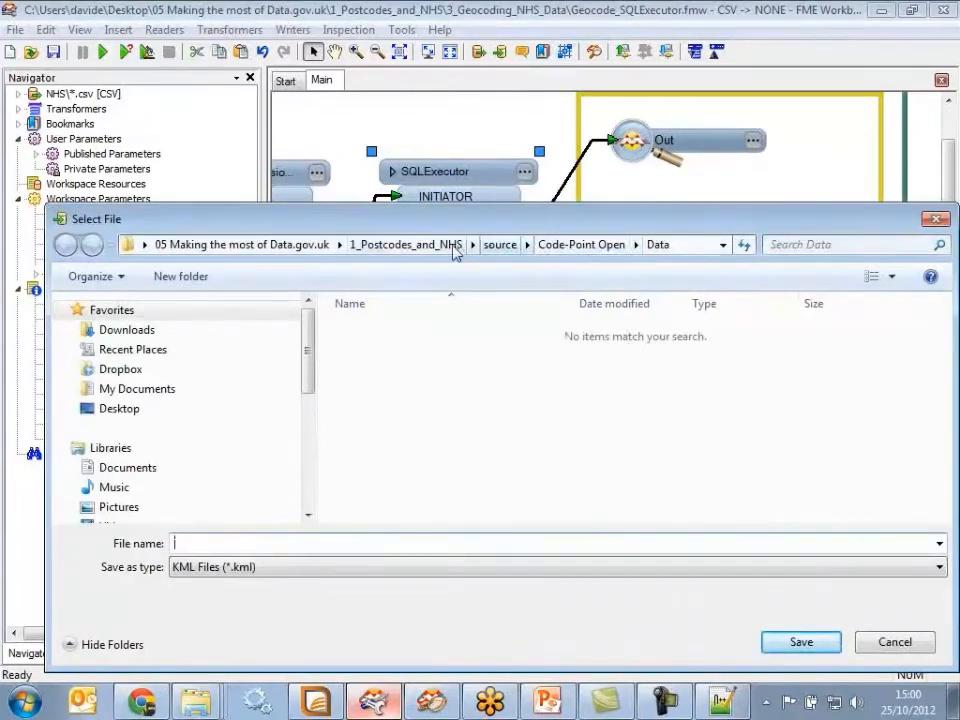
click(581, 244)
click(500, 244)
click(405, 244)
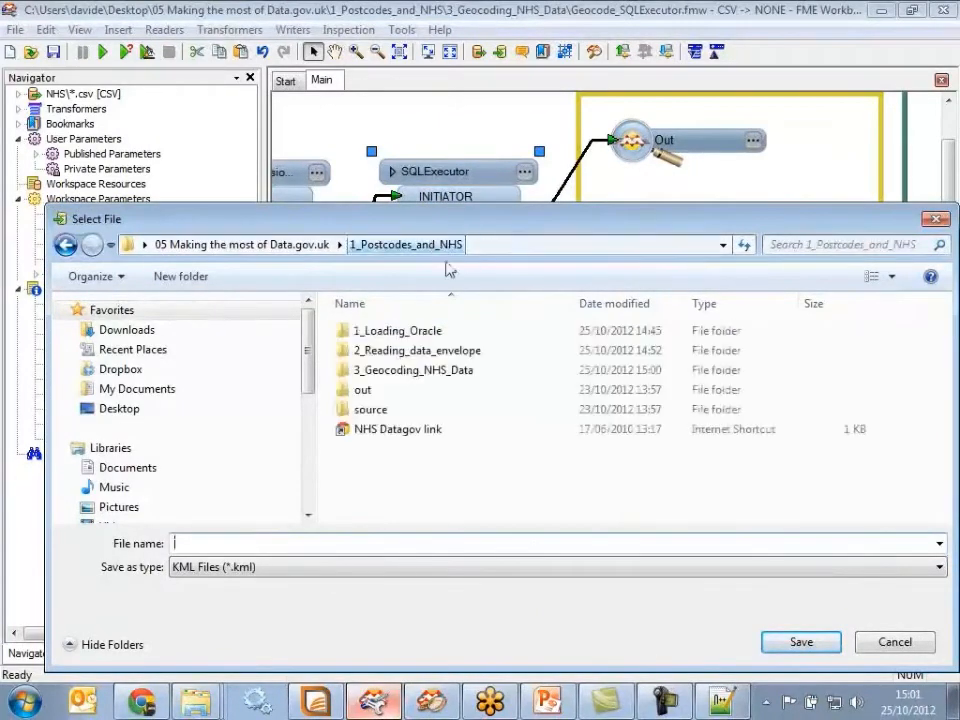
double_click(395, 371)
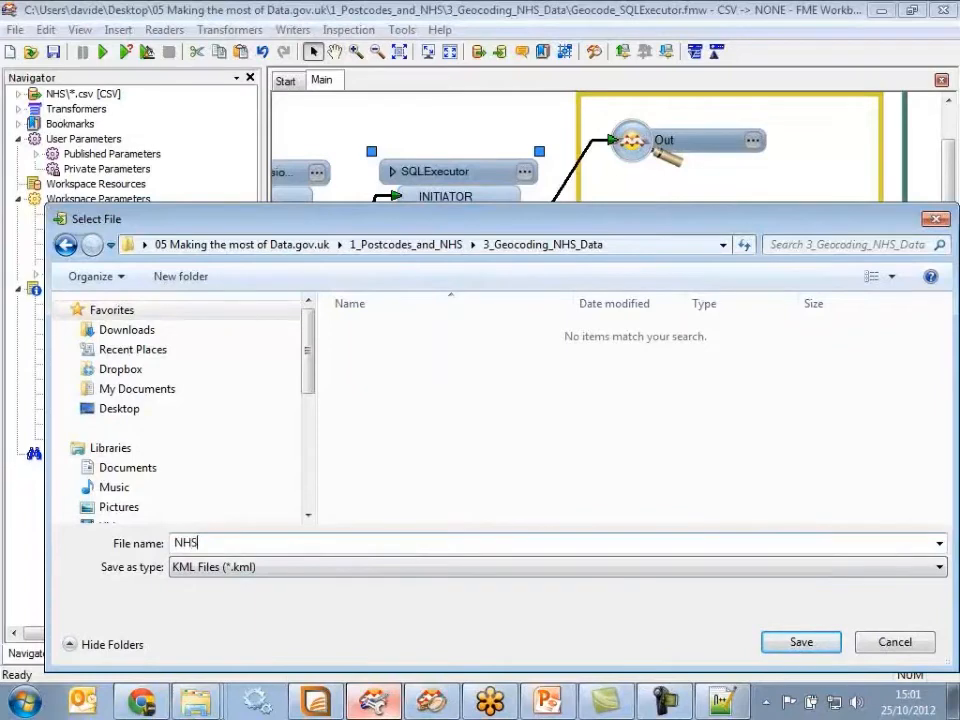
click(339, 567)
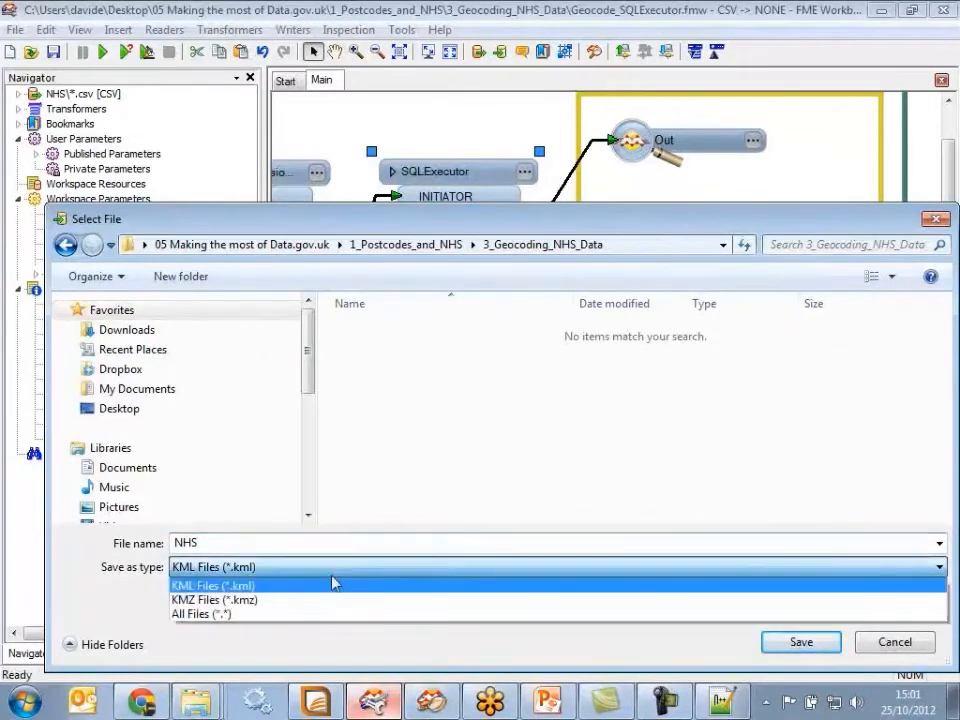
click(326, 602)
click(778, 642)
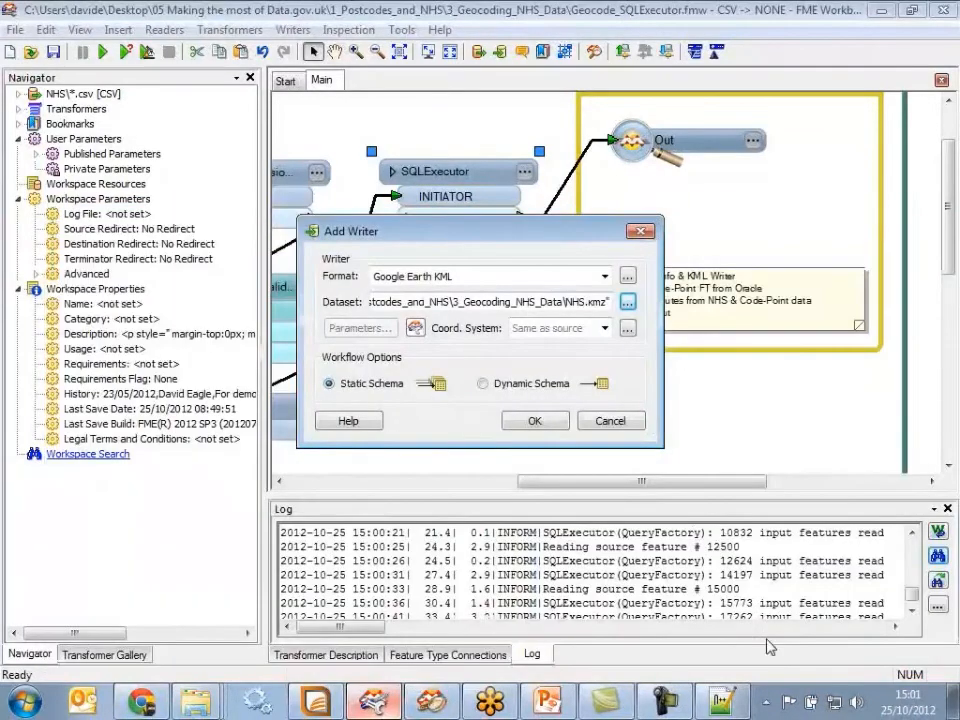
Finish adding the KML writer with a new feature type, and name that feature type NHS
click(535, 421)
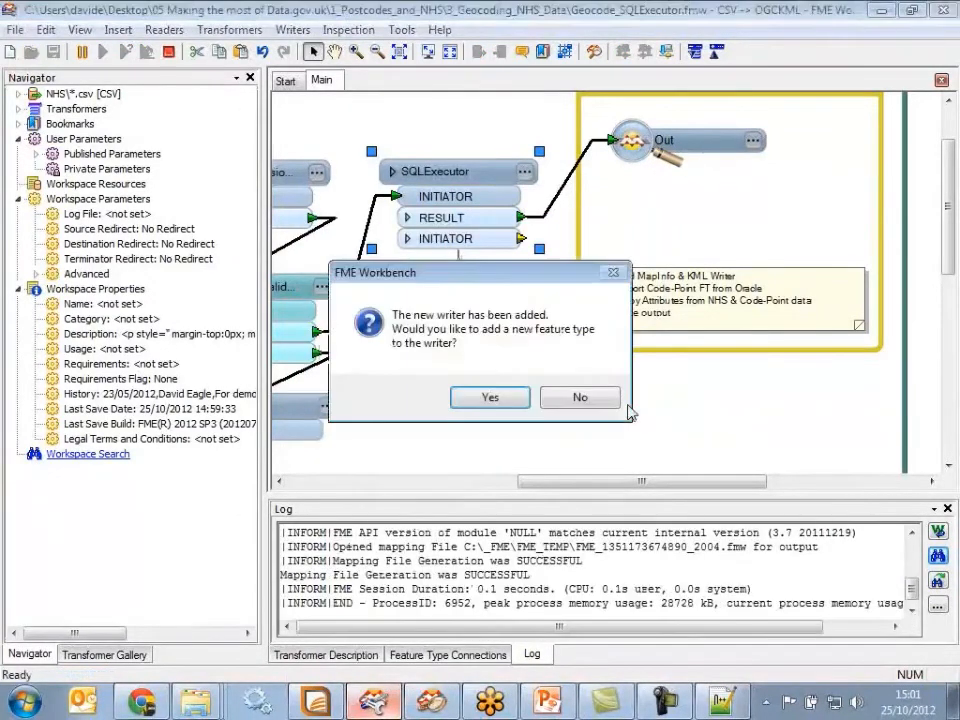
click(510, 400)
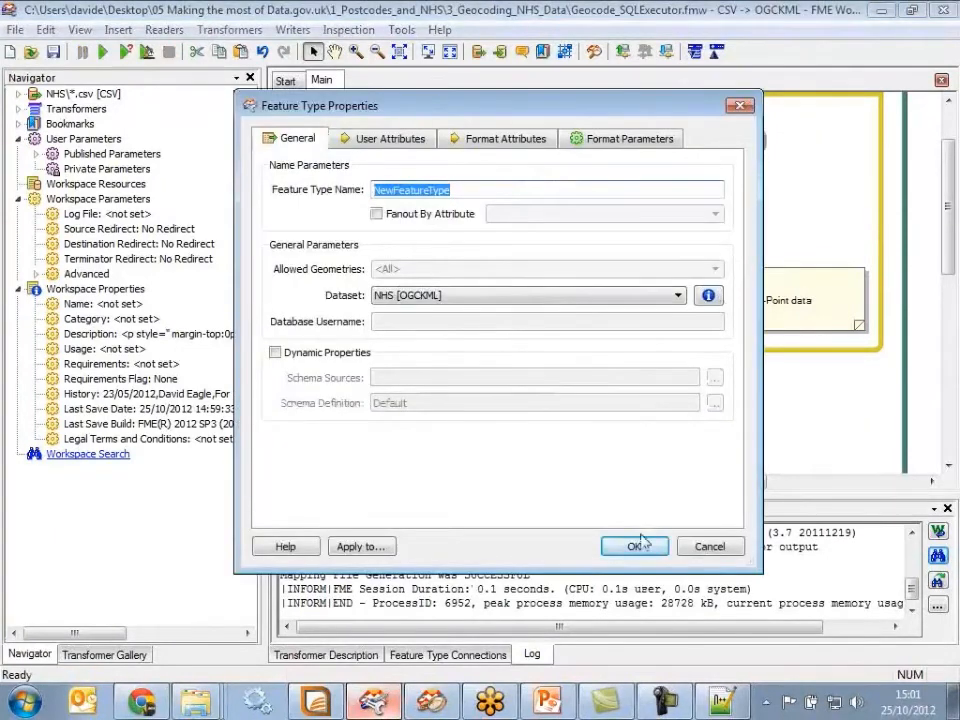
click(640, 546)
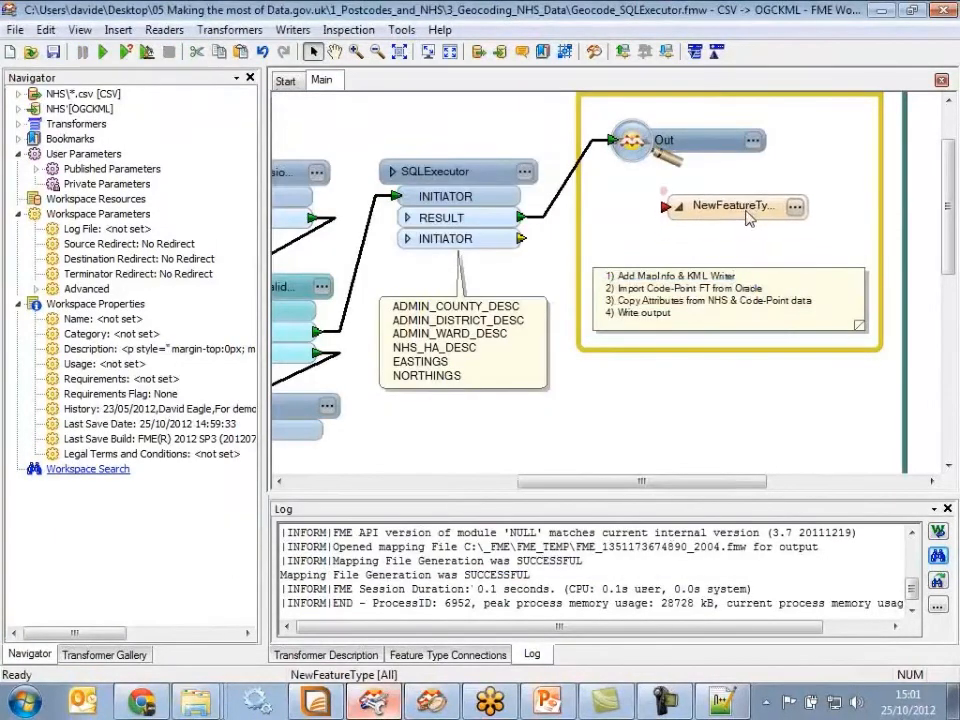
click(732, 213)
click(781, 203)
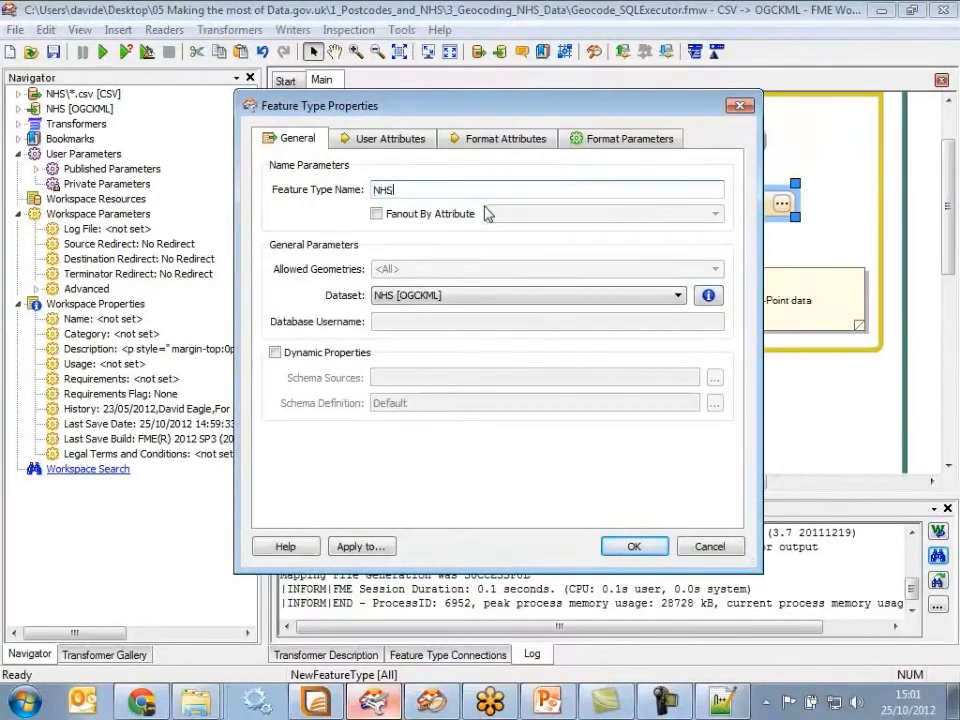
click(652, 546)
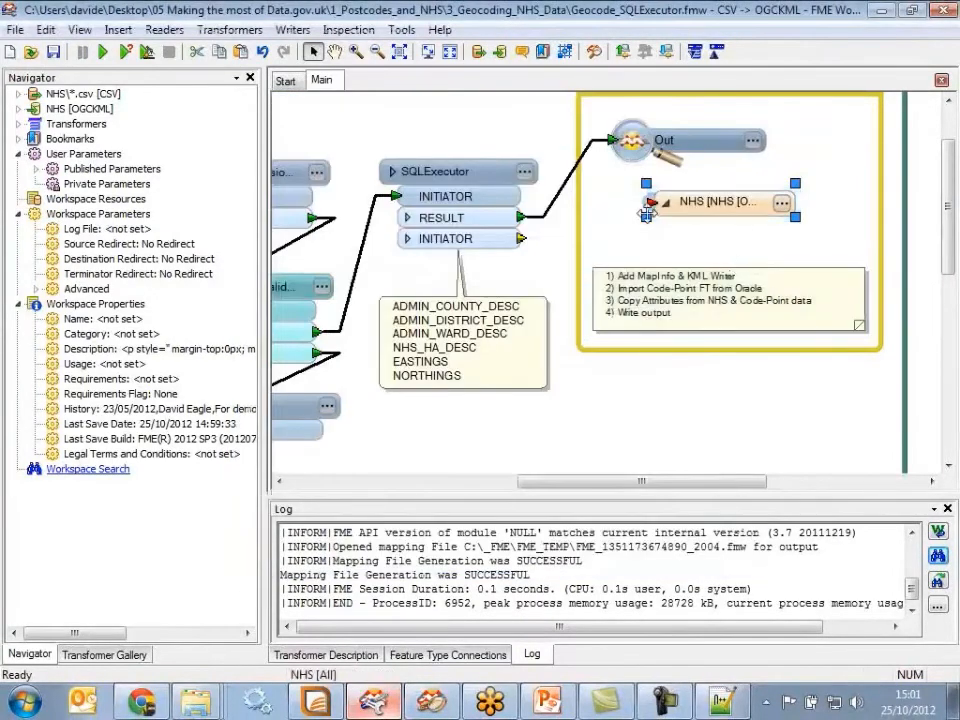
Connect the SQLExecutor's RESULT output to the NHS writer feature type
drag(652, 203, 521, 217)
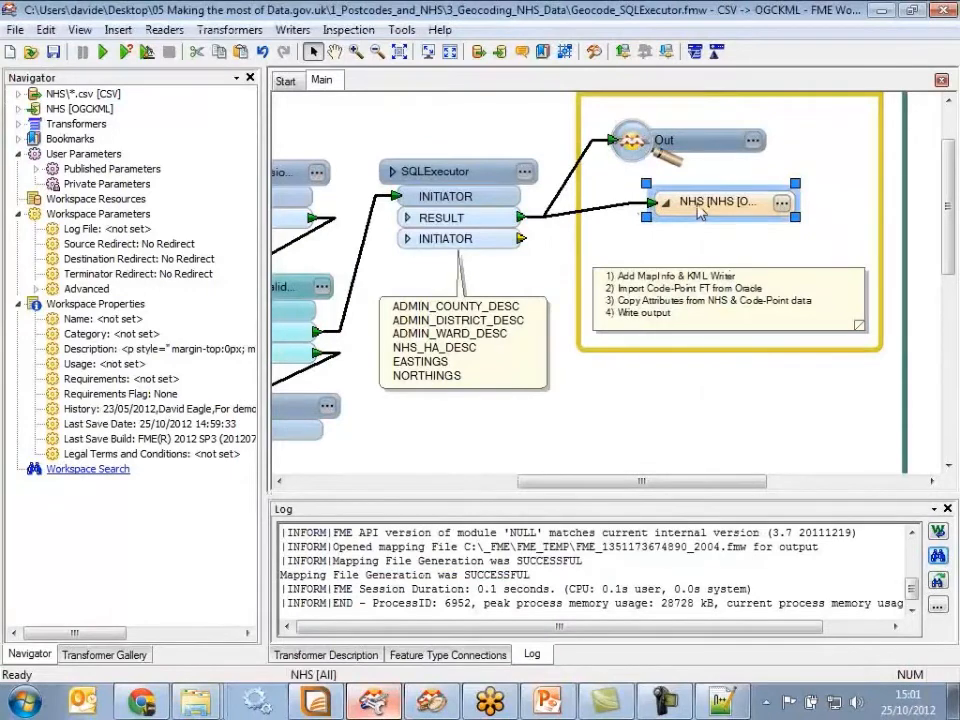
right_click(698, 212)
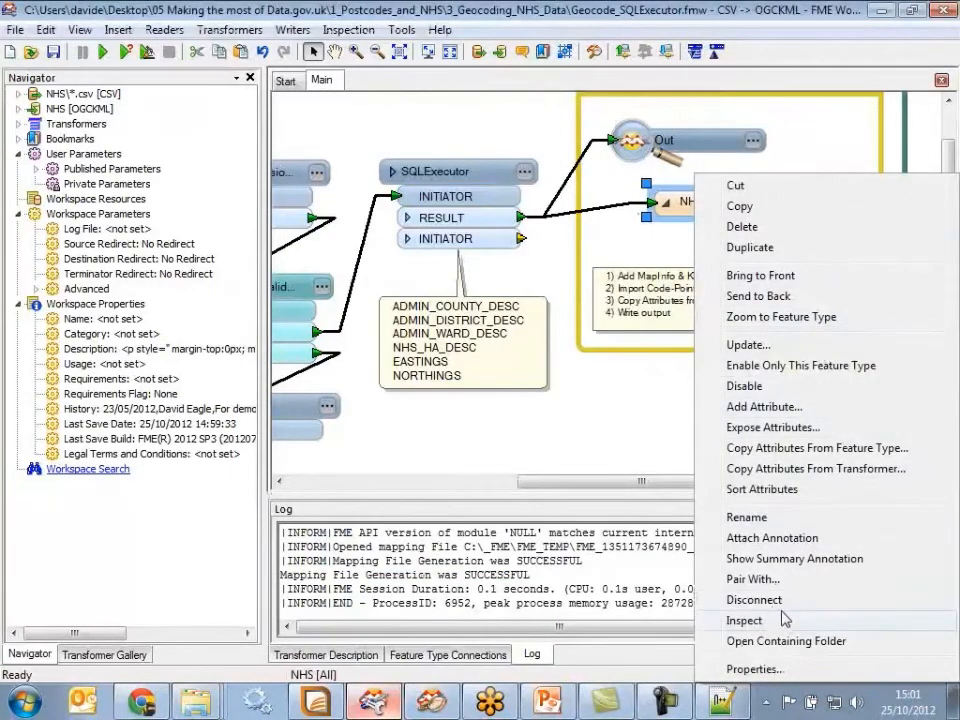
click(842, 469)
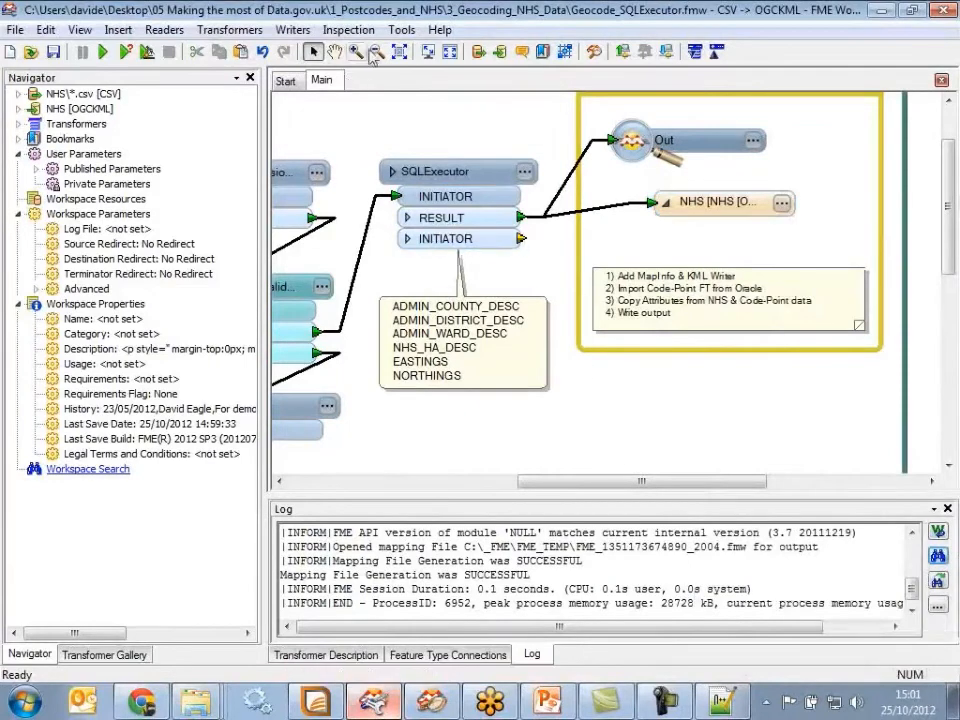
Review the attribute names, types and widths of the CSV feature type in the Schema to copy CSV & Oracle bookmark
click(462, 213)
click(538, 401)
click(335, 51)
drag(476, 437, 697, 435)
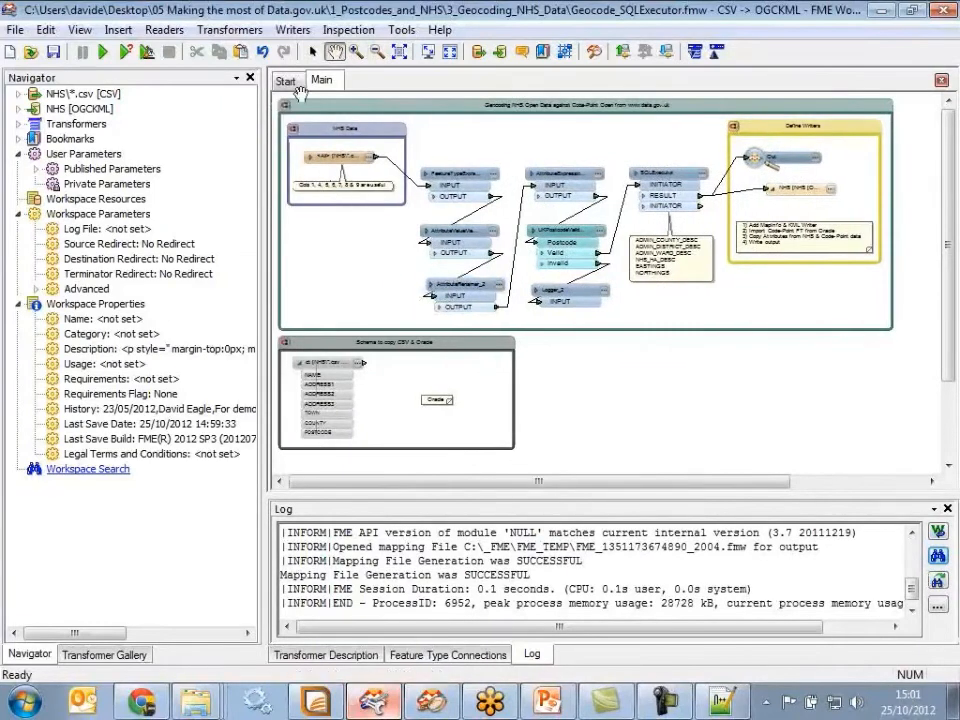
click(313, 51)
click(320, 384)
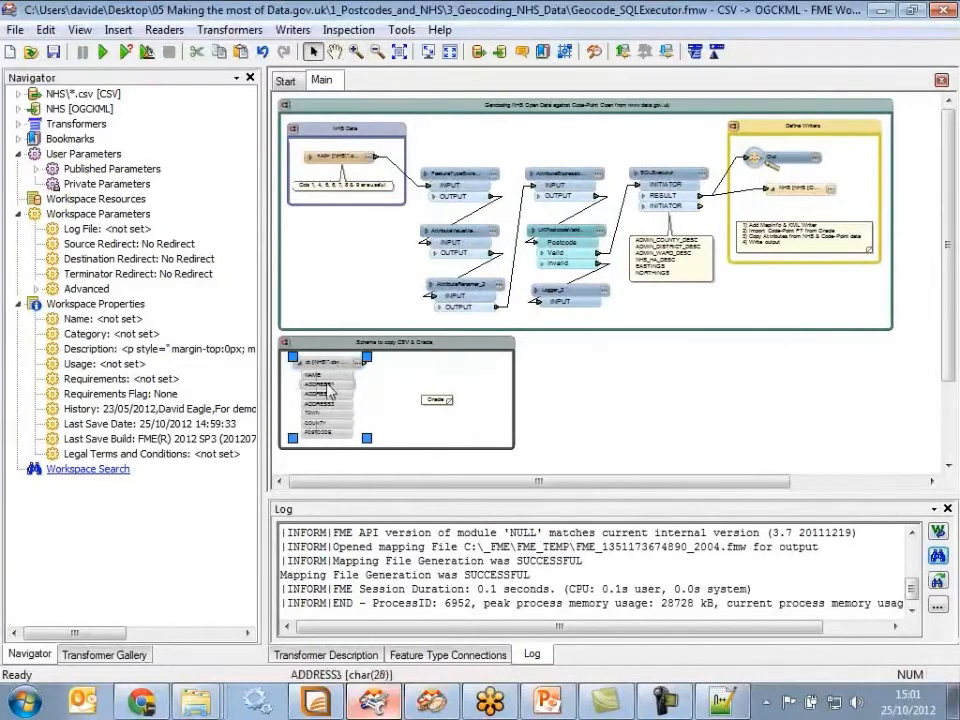
click(356, 51)
drag(420, 460, 268, 330)
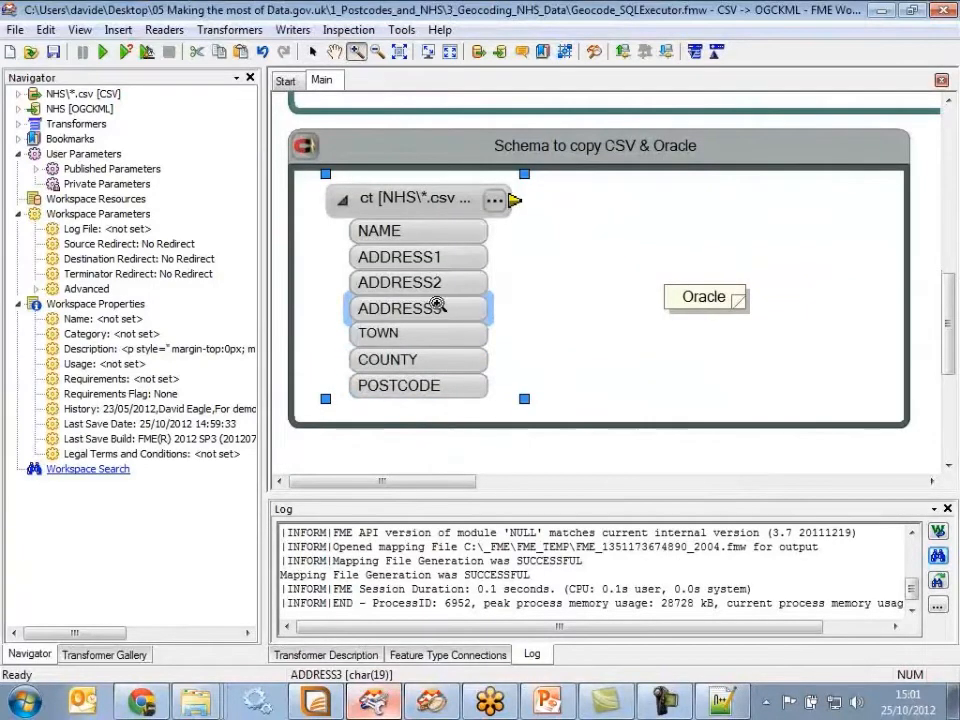
click(313, 51)
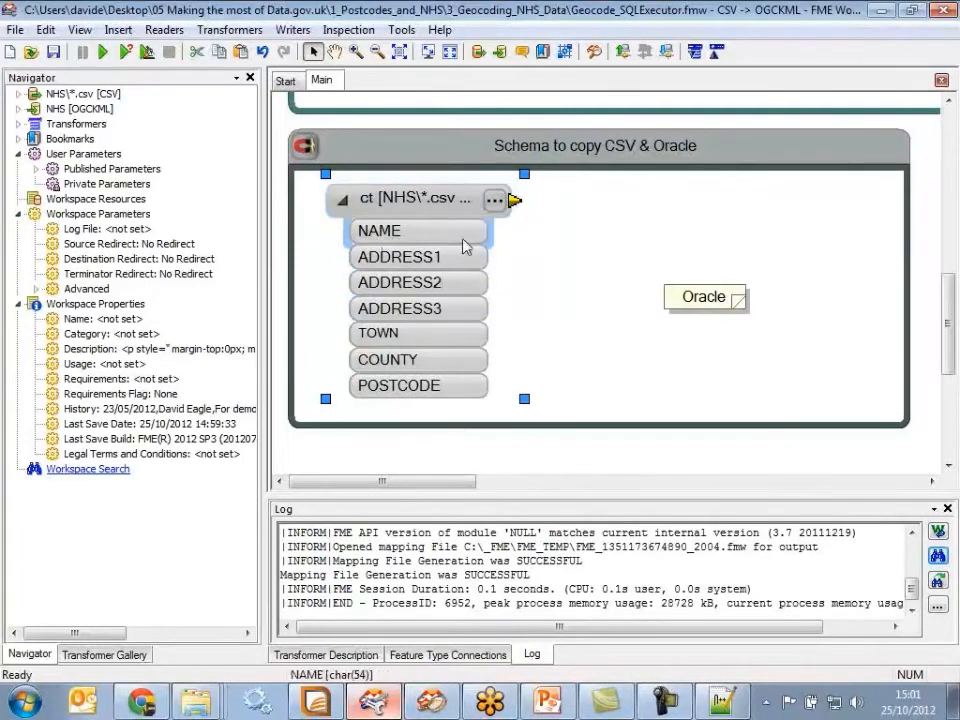
click(494, 202)
click(425, 203)
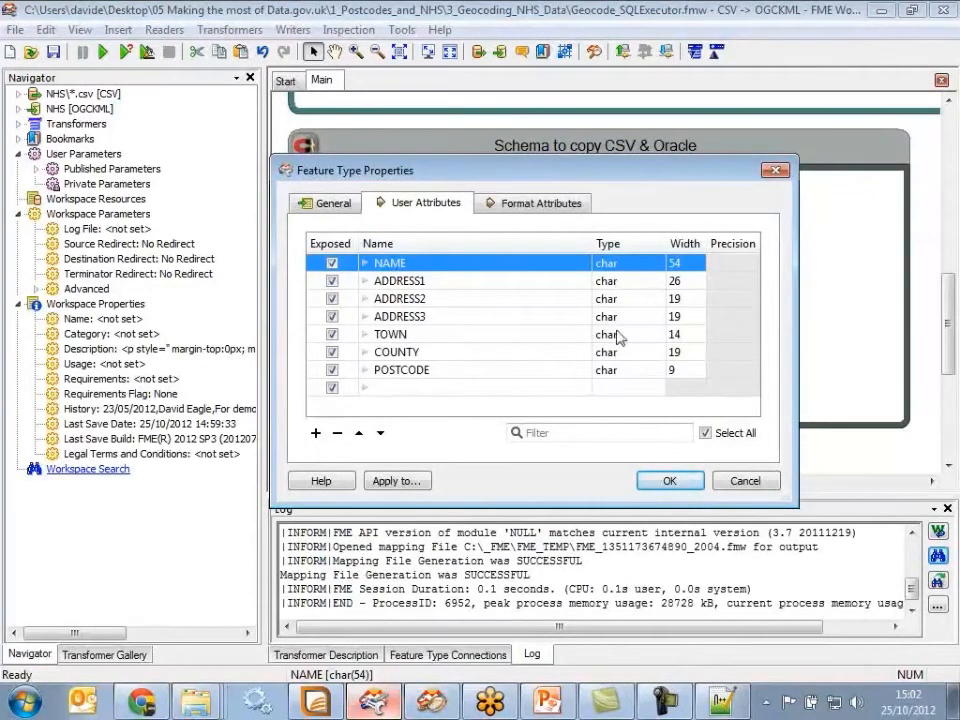
click(741, 483)
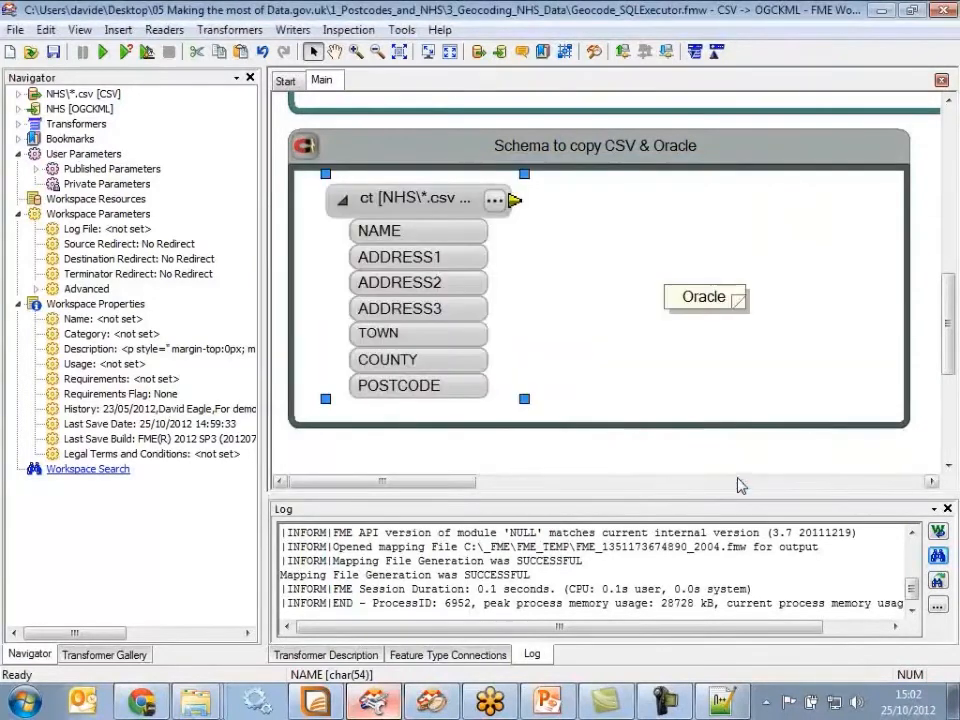
Copy the attributes from the ct [NHS\*.csv [CSV]] feature type to the NHS writer feature type
click(376, 52)
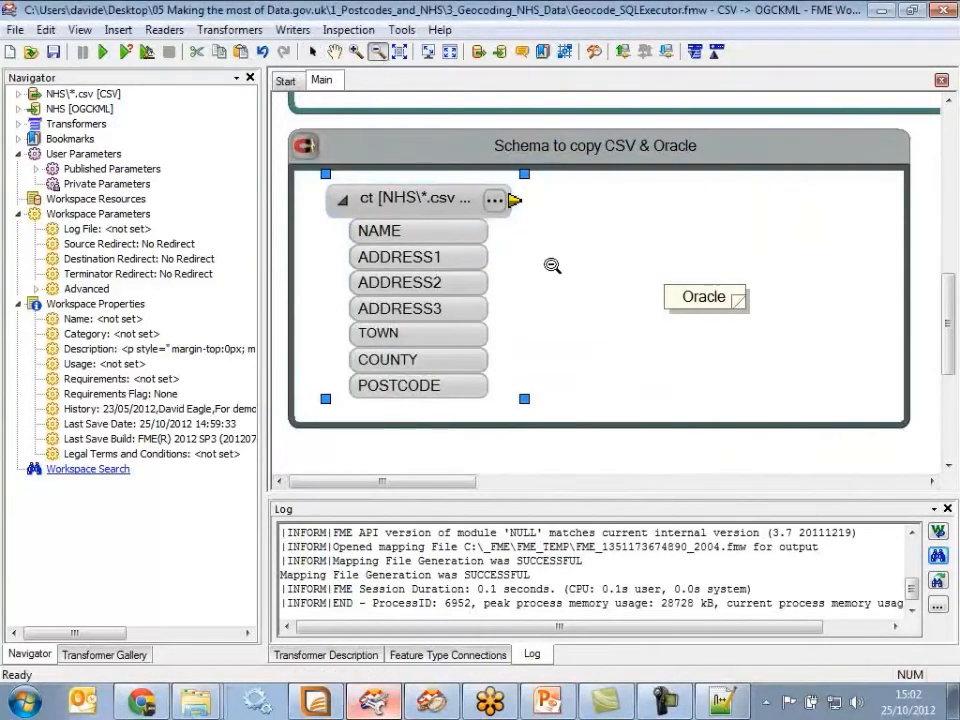
click(630, 345)
click(572, 326)
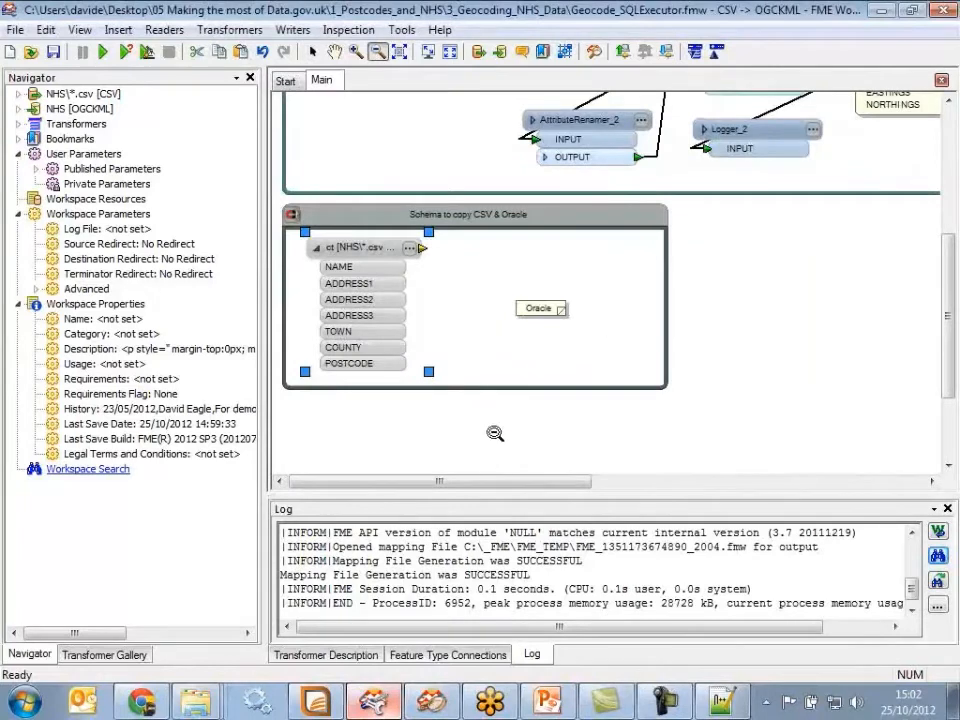
drag(489, 481, 645, 513)
scroll(684, 427, up, 5)
click(314, 52)
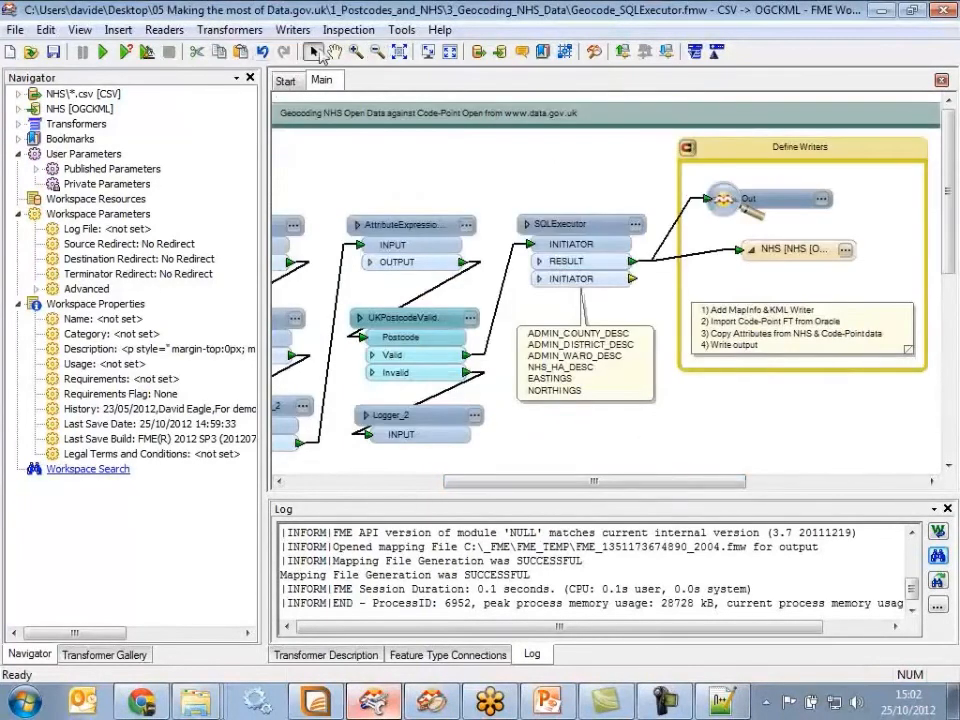
right_click(760, 249)
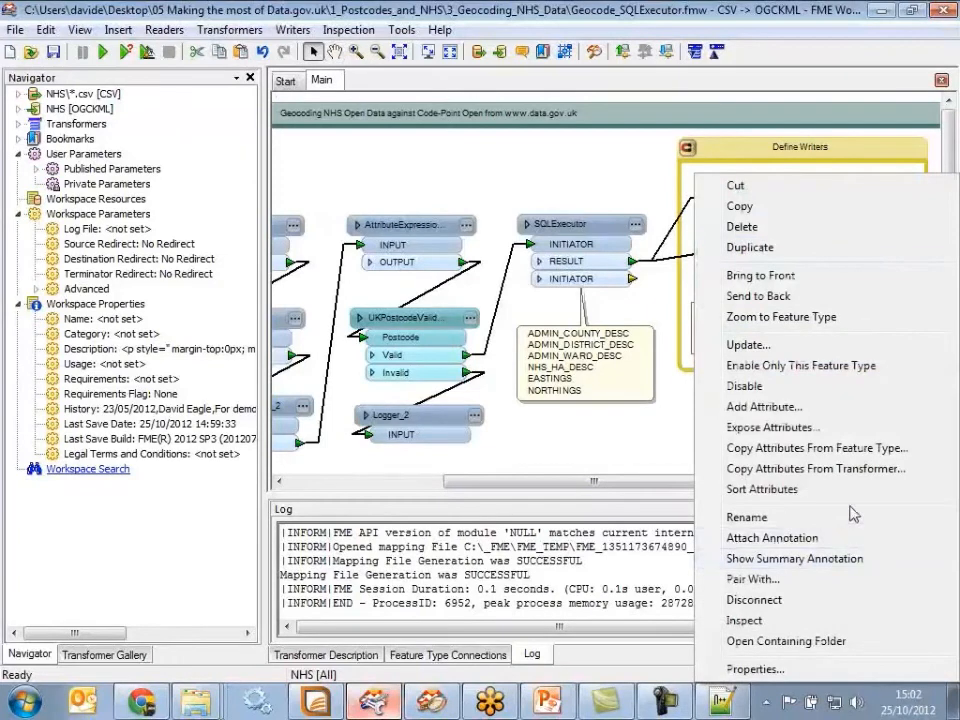
click(889, 450)
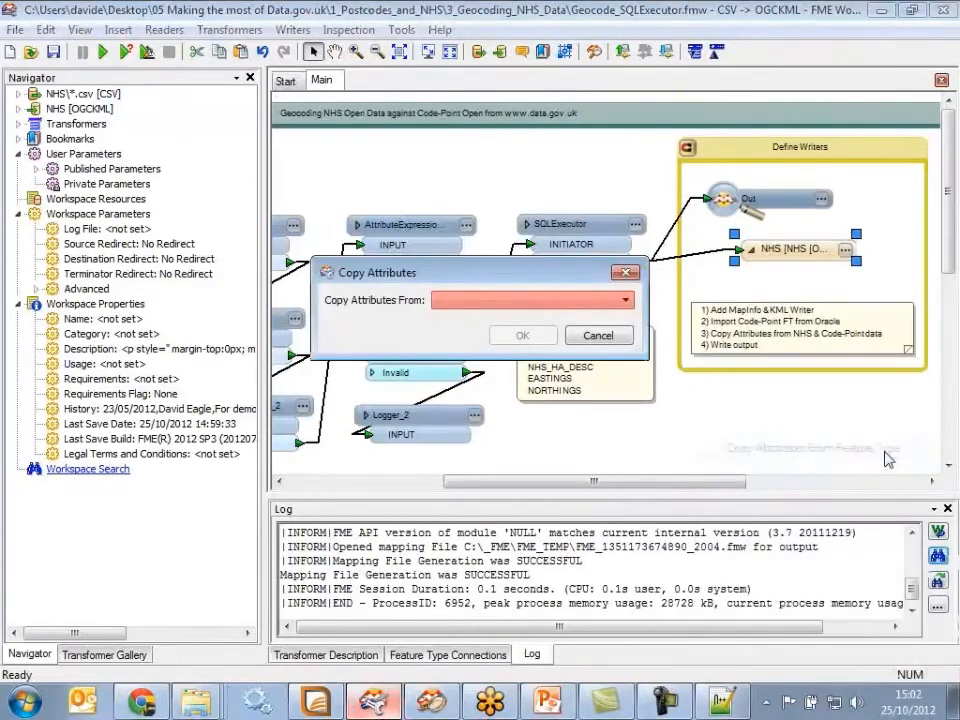
click(540, 300)
click(529, 329)
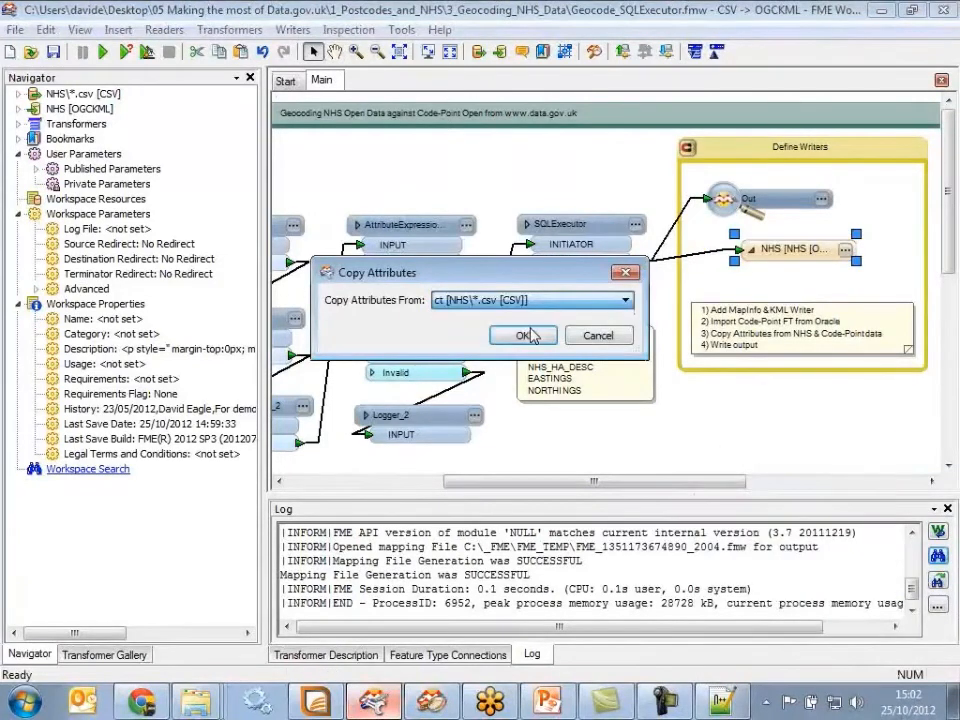
click(533, 336)
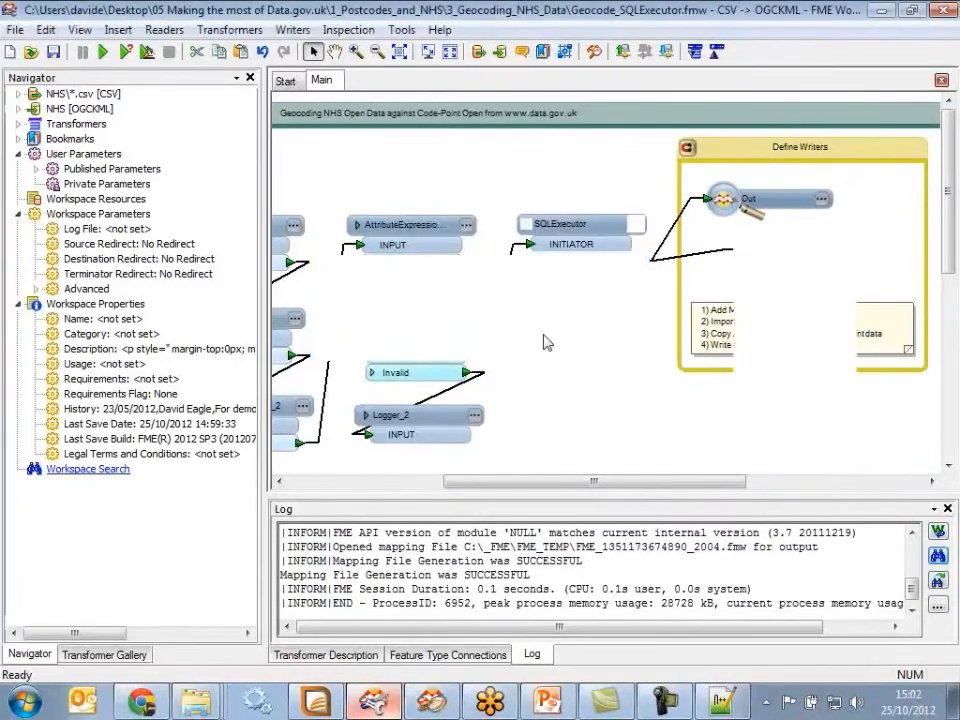
Check the user attributes copied to the NHS writer feature type, and close its properties without changes
click(845, 250)
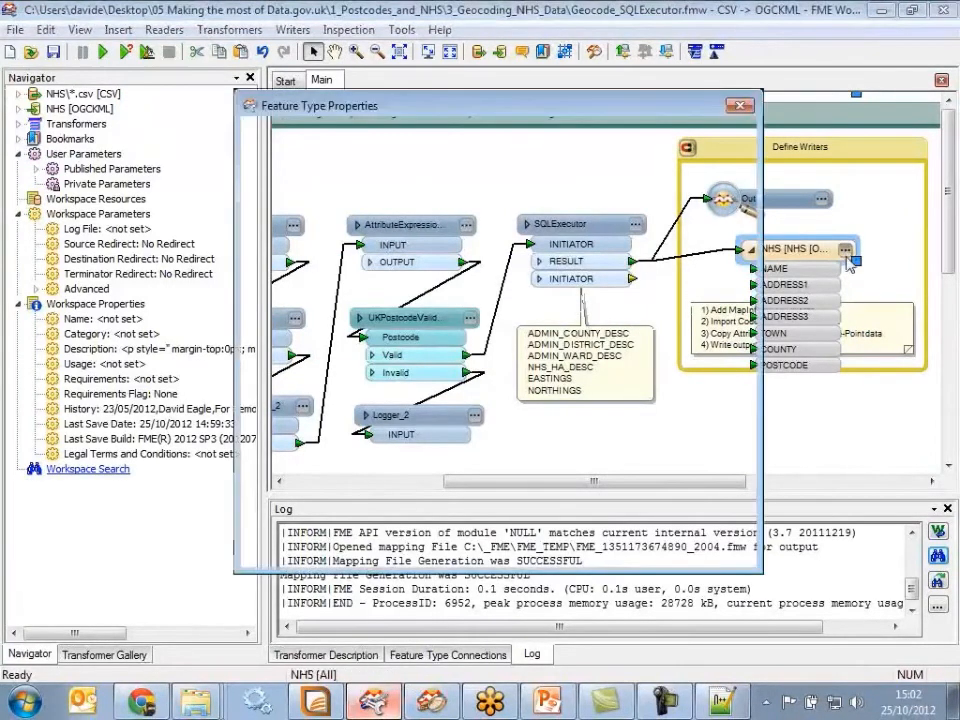
click(400, 138)
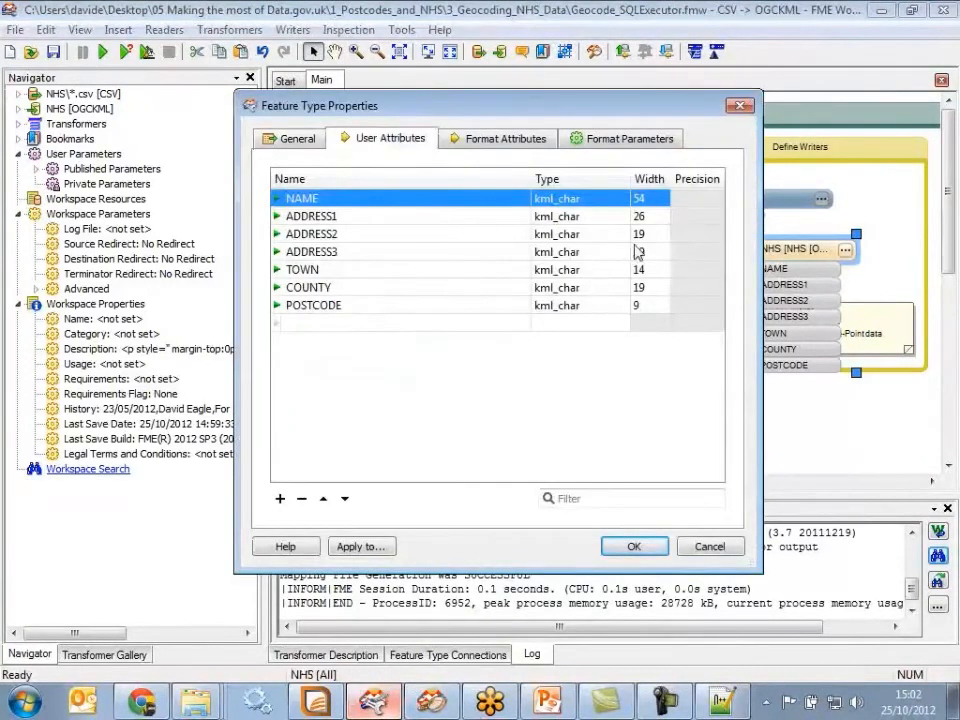
click(709, 546)
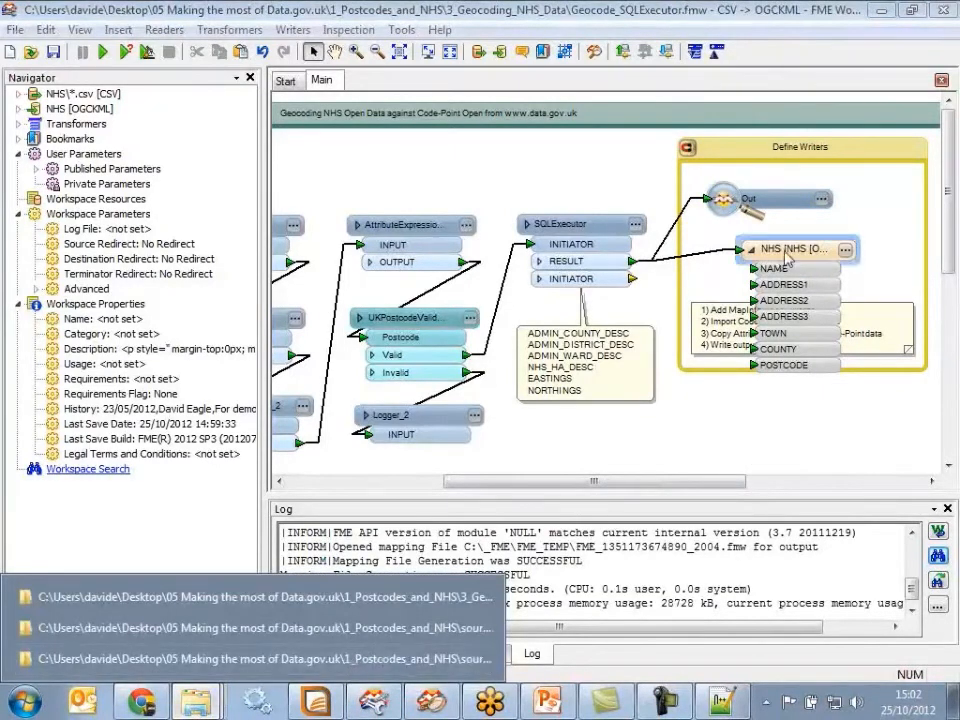
Open the NHS writer's containing folder and browse 1_Postcodes_and_NHS to out\BluePeter\Geocoded_NHS_Data for the prepared KMZ files
right_click(787, 258)
click(803, 645)
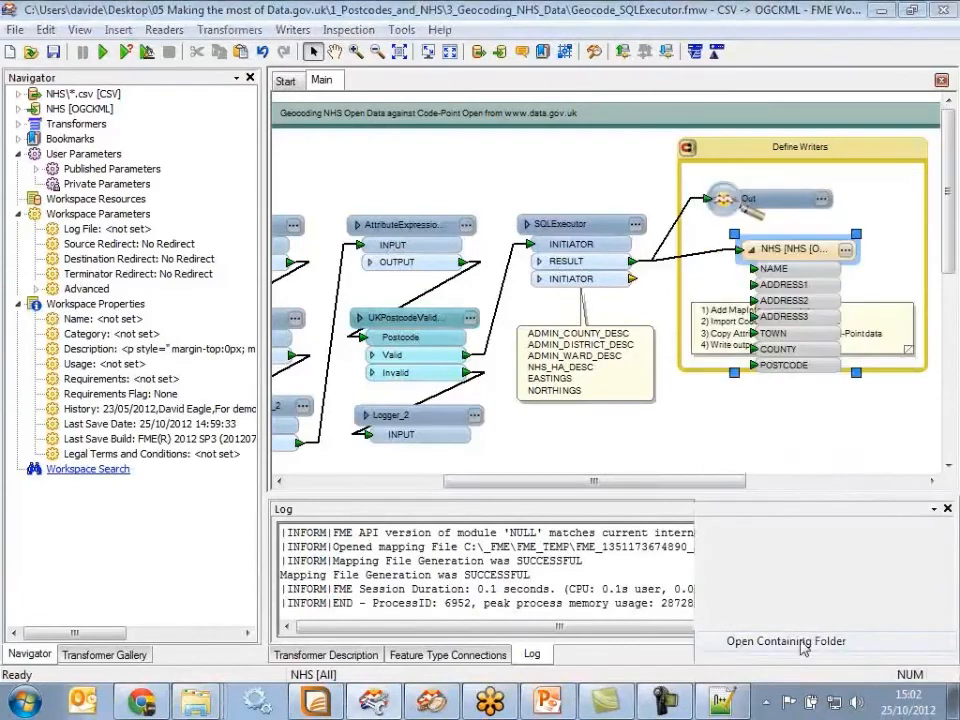
drag(0, 200, 455, 112)
click(340, 133)
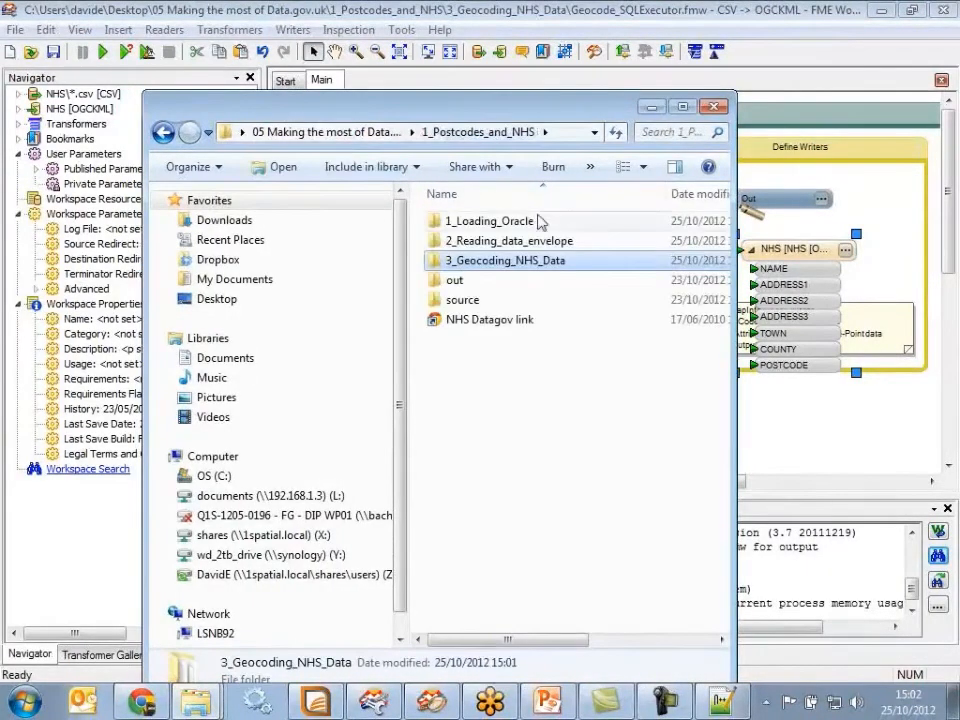
double_click(480, 261)
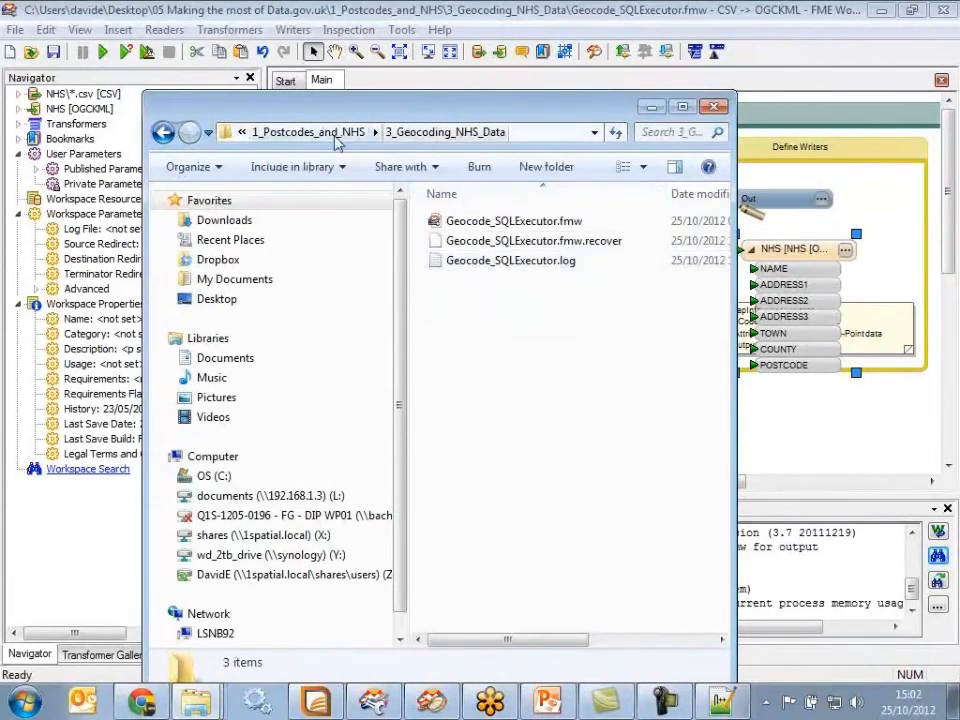
key(BackSpace)
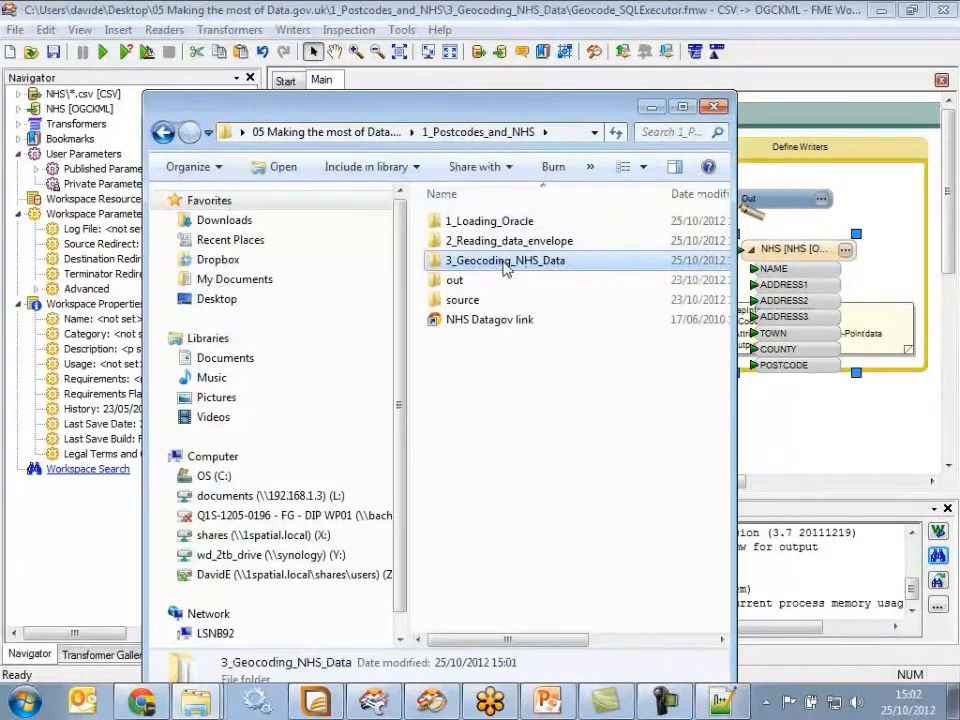
double_click(456, 282)
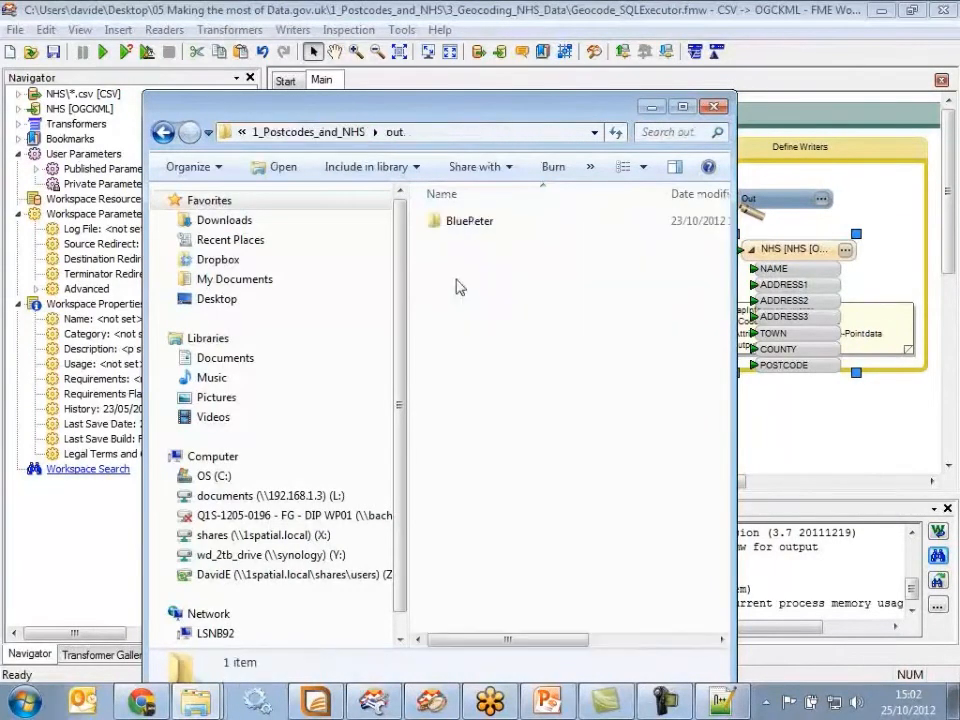
double_click(466, 224)
click(493, 230)
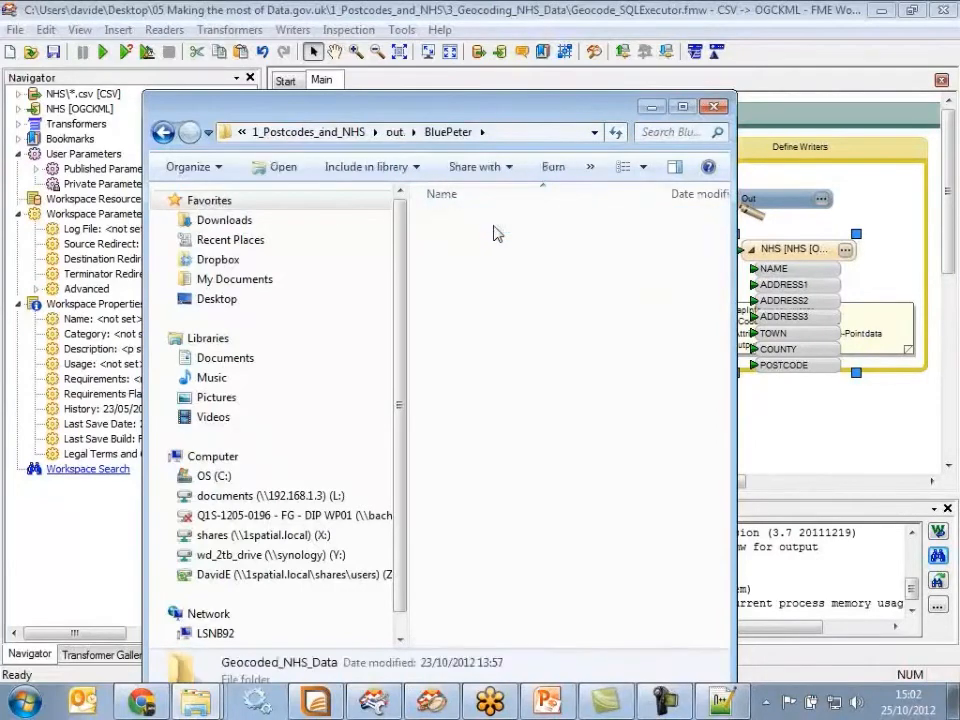
double_click(495, 224)
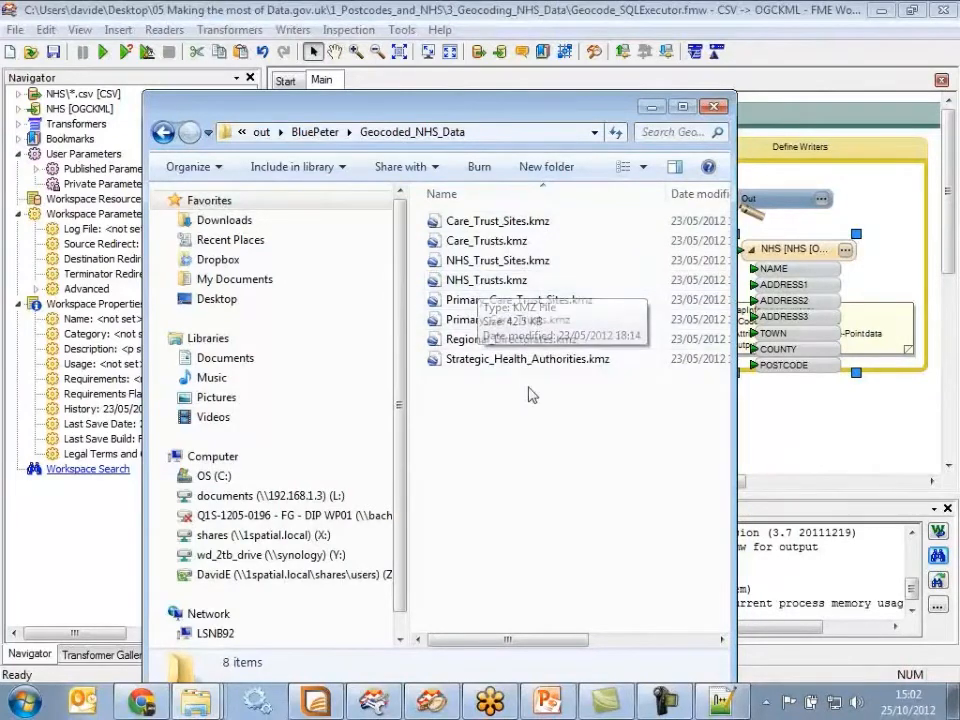
Open Primary_Care_Trusts.kmz in Google Earth, list its placemarks, and examine the trust locations across central England
click(478, 320)
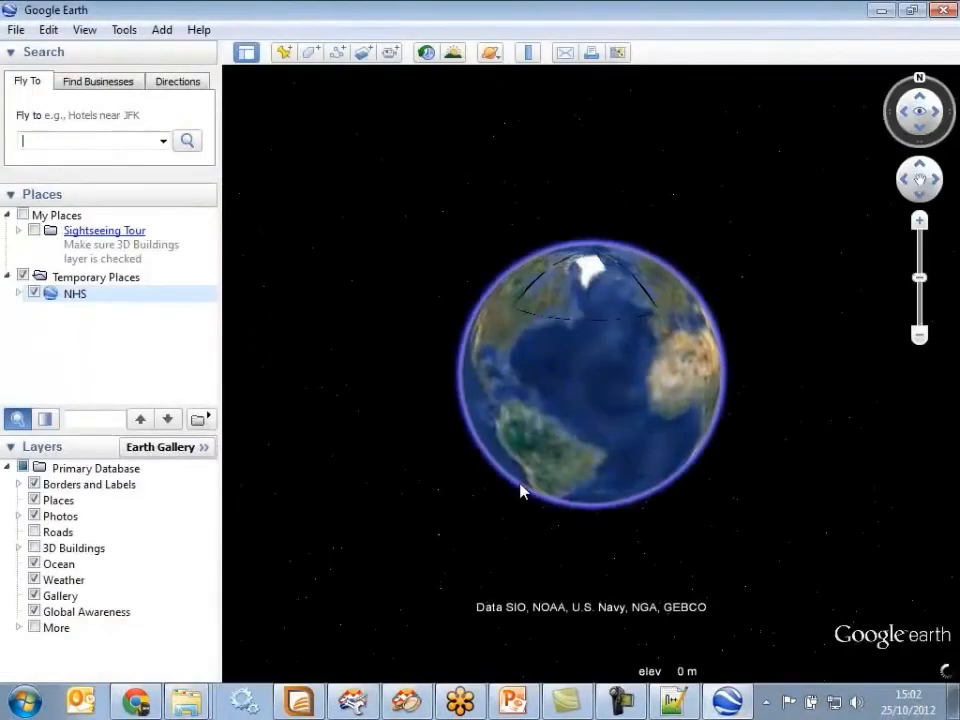
click(19, 294)
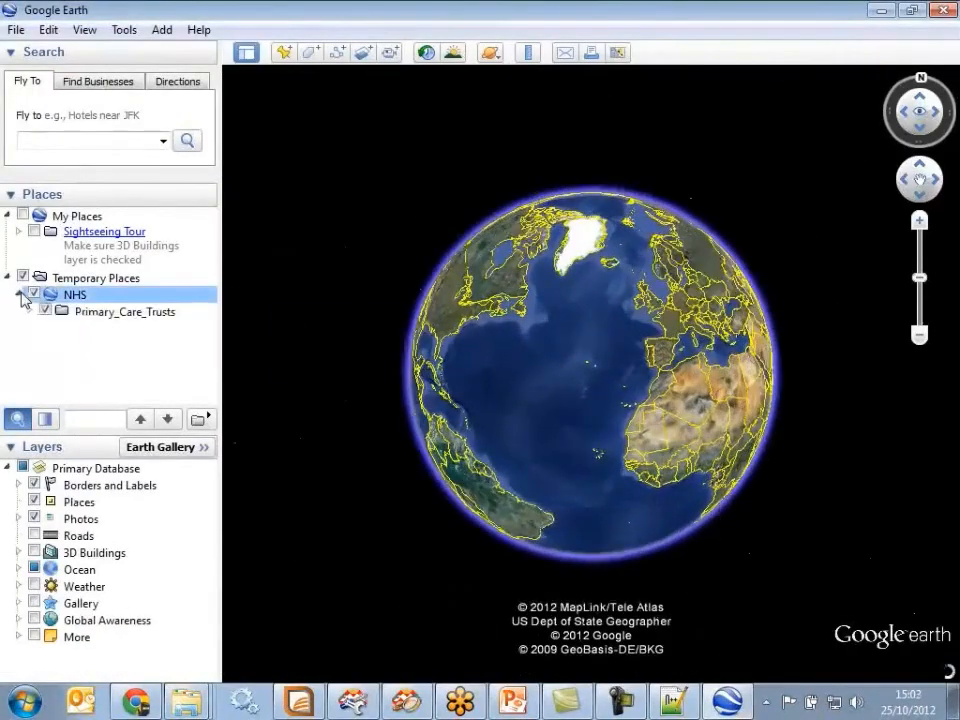
click(31, 311)
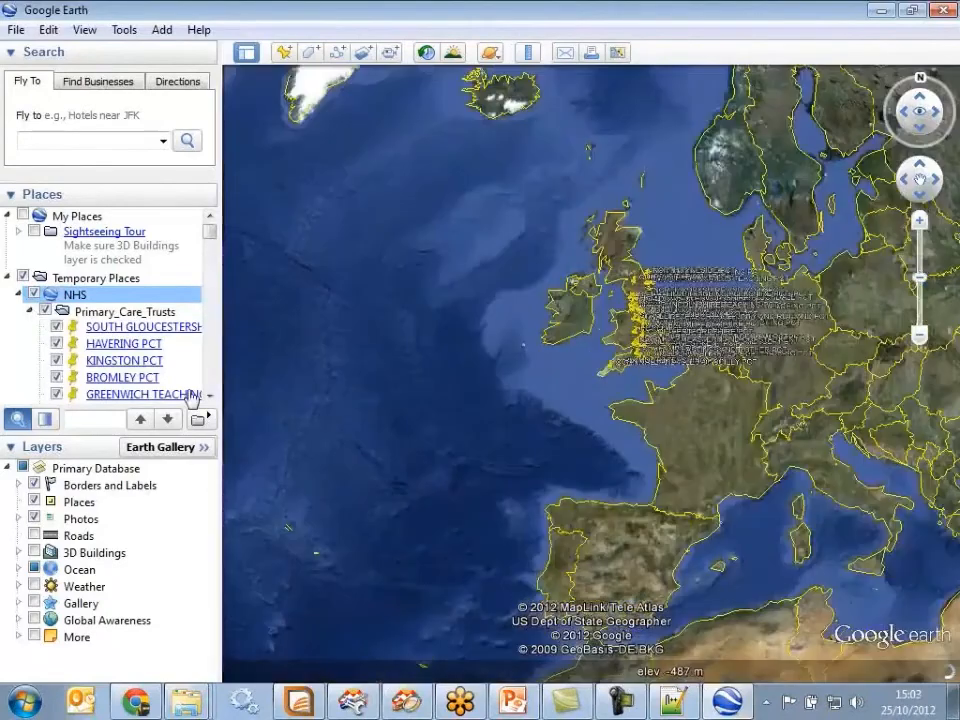
scroll(643, 455, up, 10)
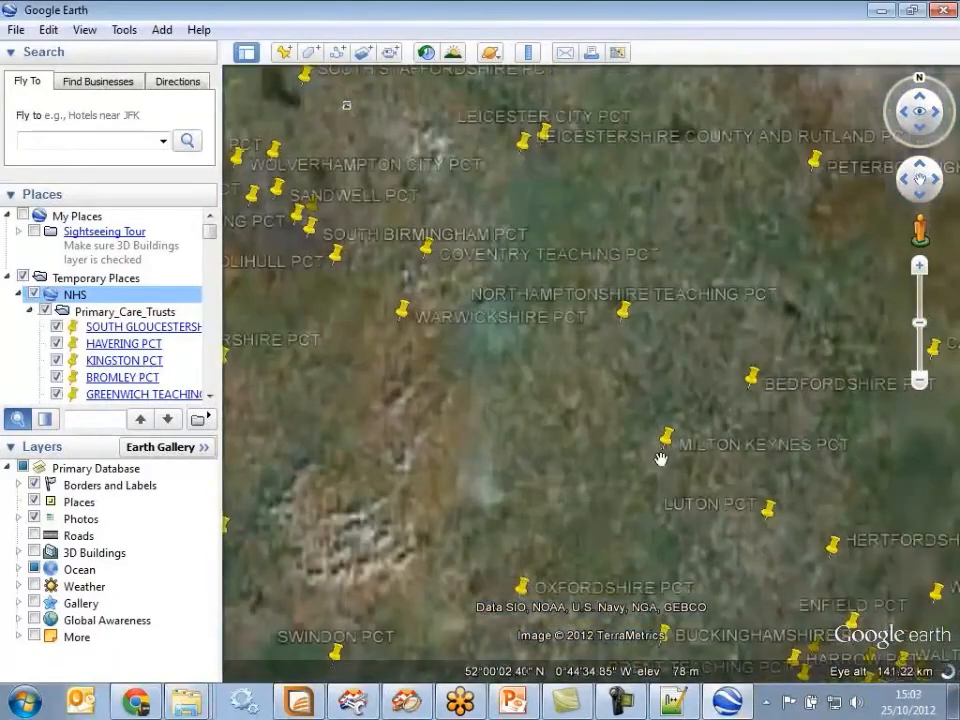
Examine the Milton Keynes PCT placemark's attributes and its site close up on the imagery, and dismiss its information balloon
click(669, 442)
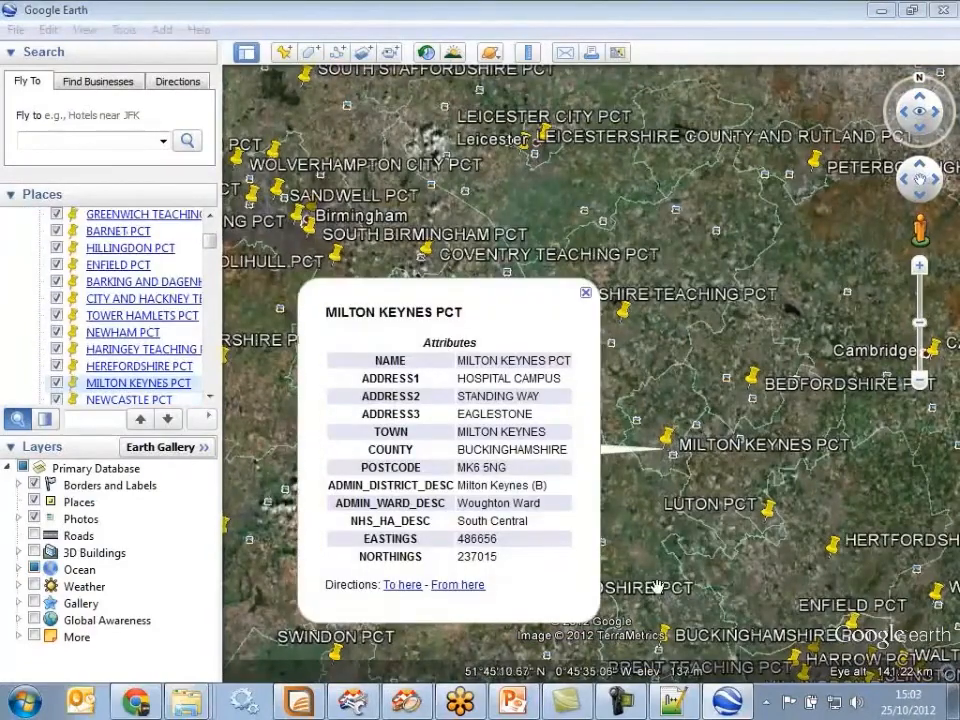
scroll(665, 452, up, 3)
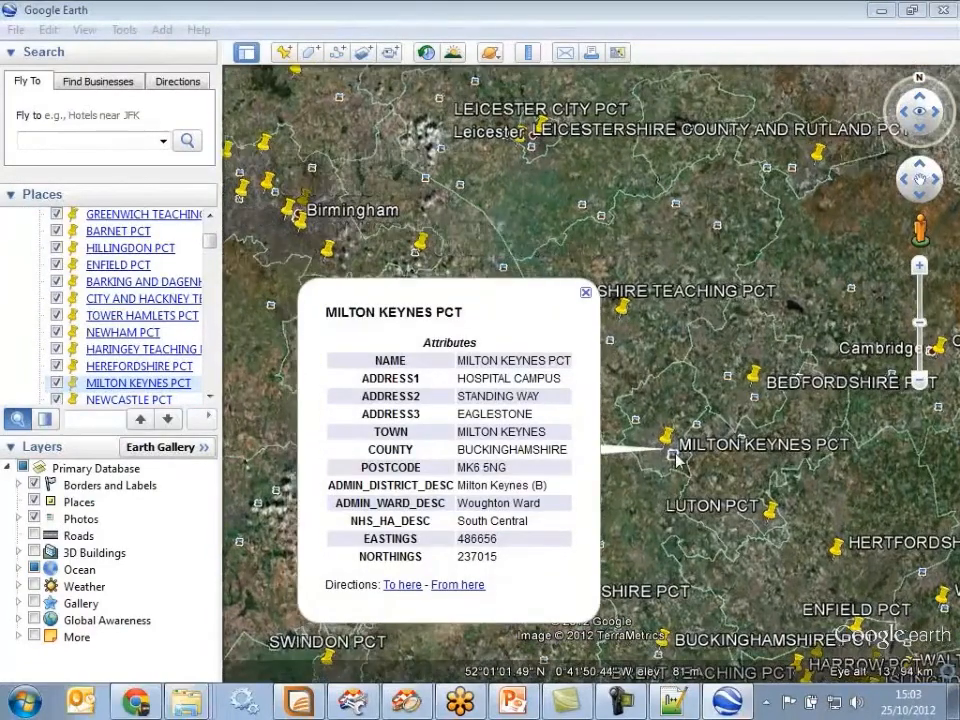
scroll(665, 450, up, 5)
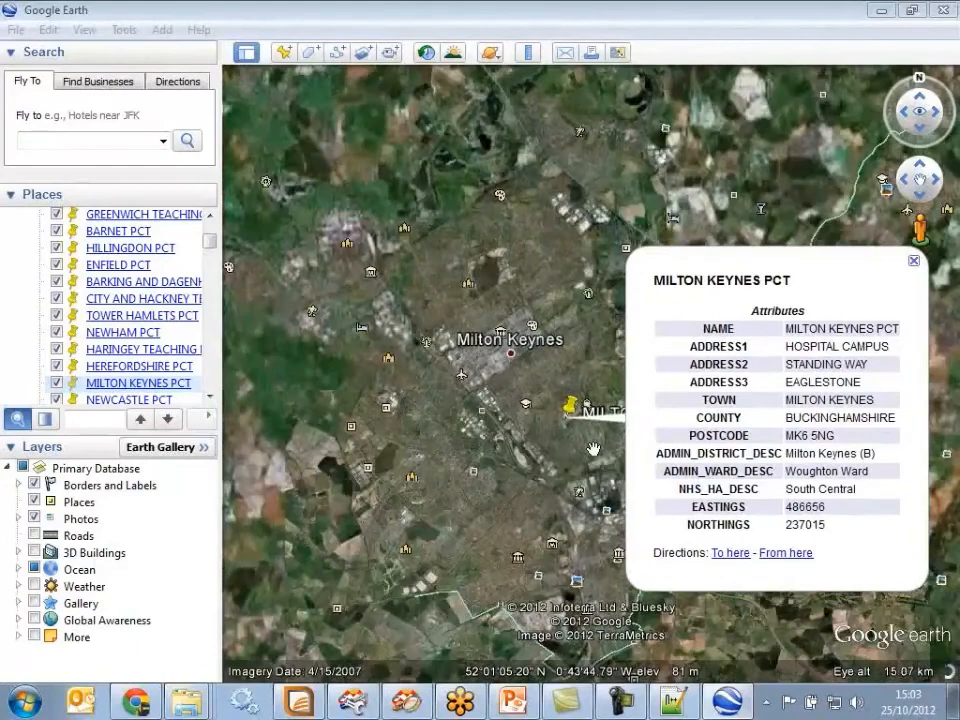
scroll(561, 446, up, 4)
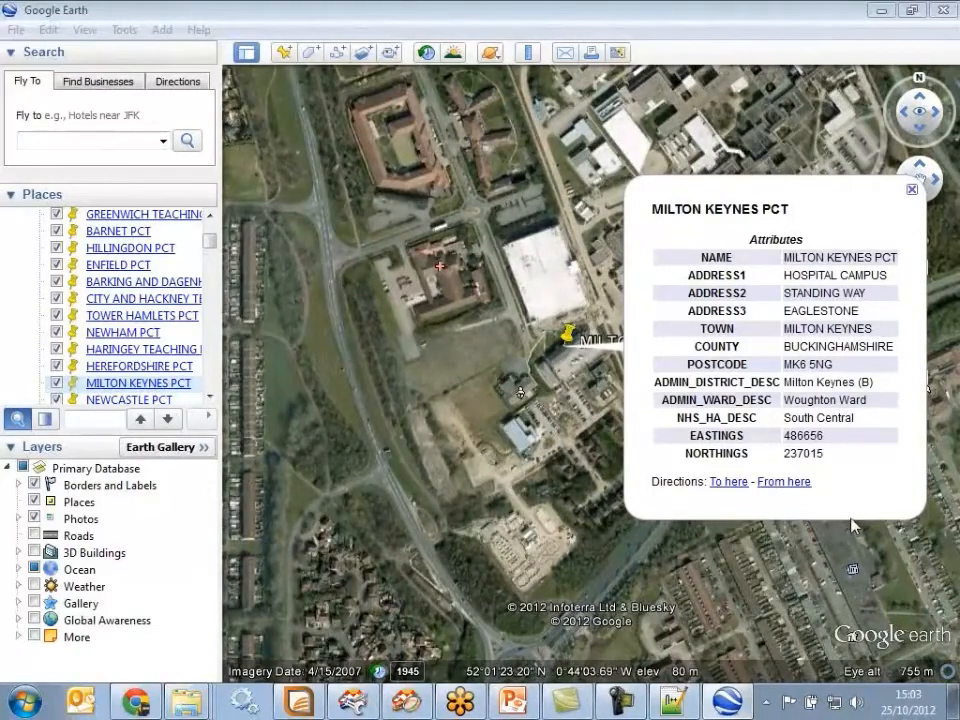
click(912, 190)
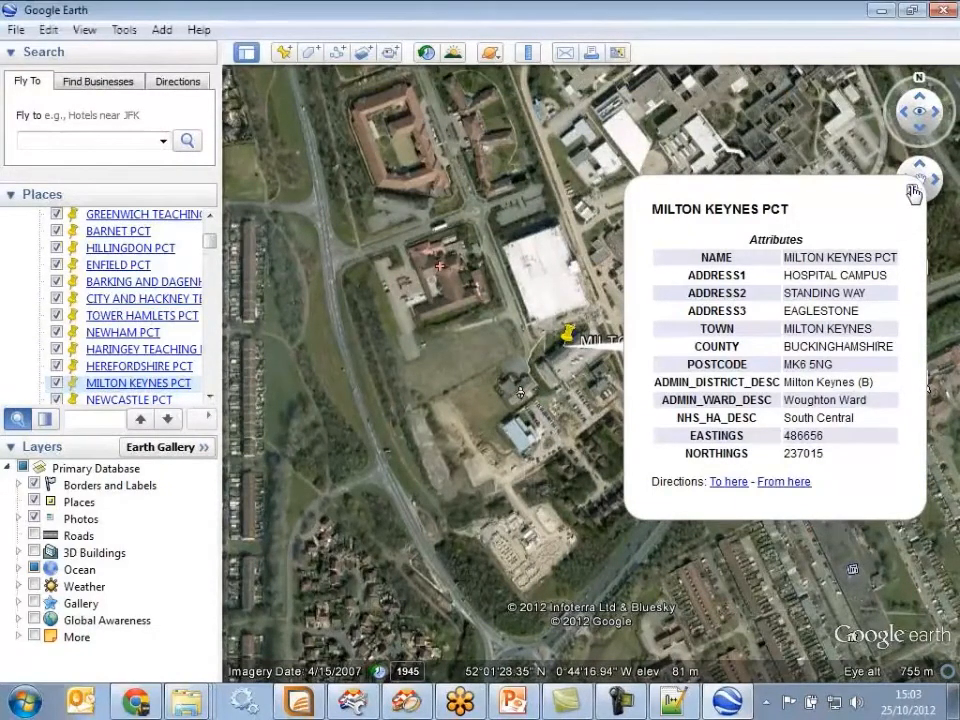
click(912, 192)
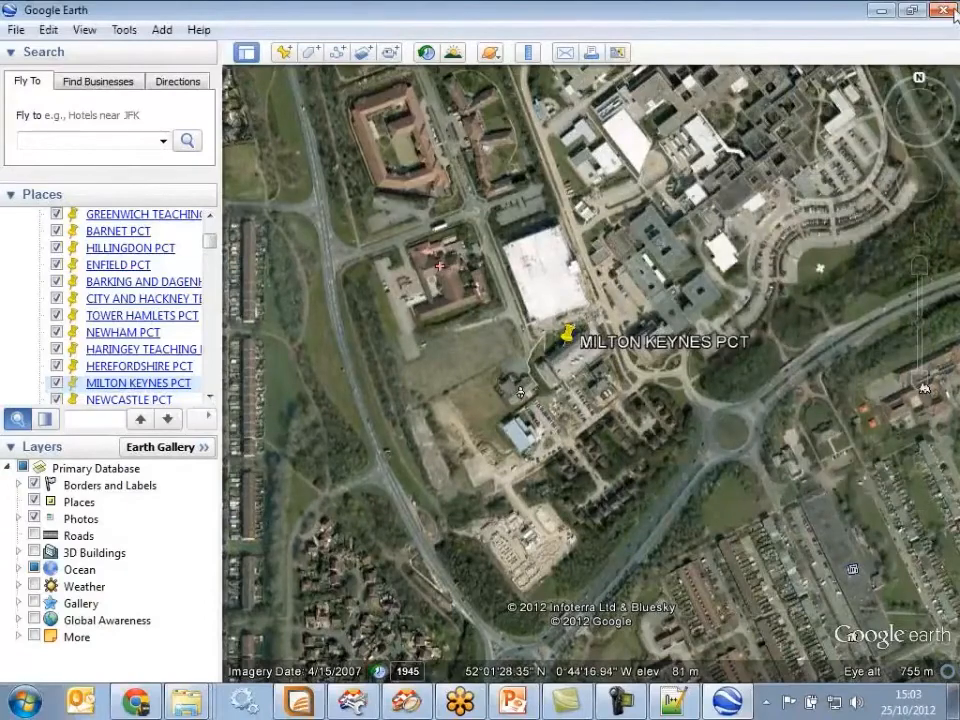
Close Google Earth, discarding the unsaved temporary places, and close the Geocoded_NHS_Data folder
click(950, 11)
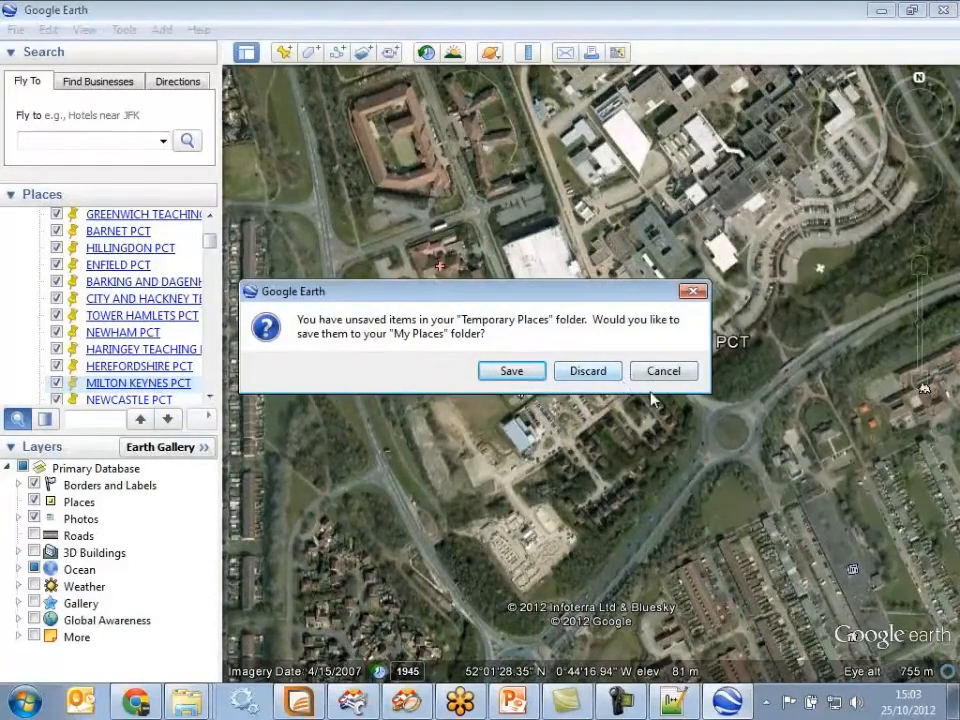
click(611, 377)
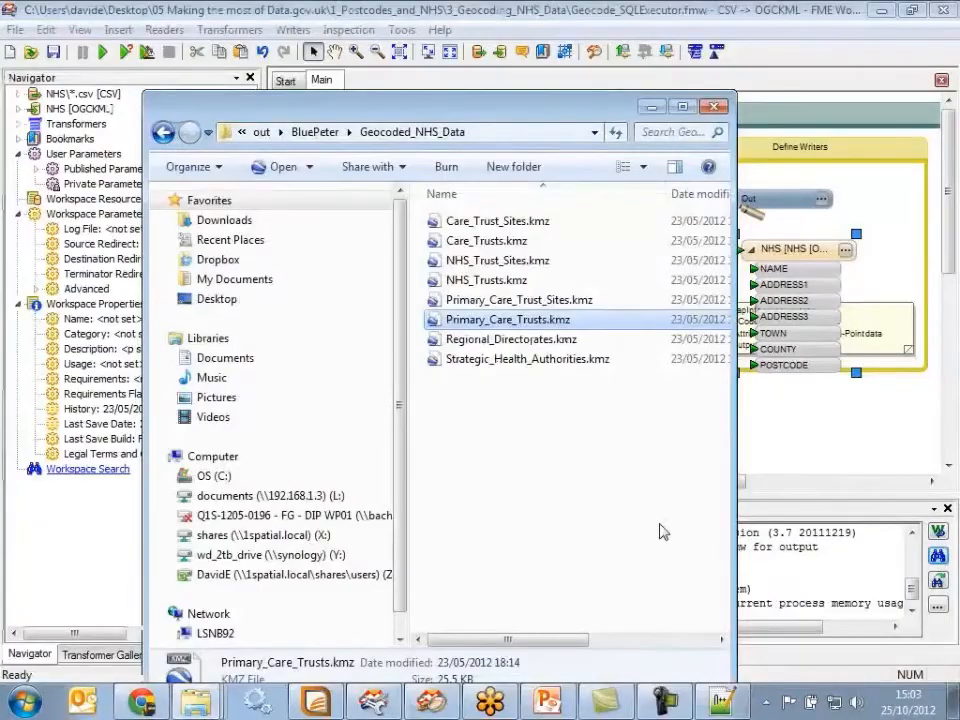
click(714, 106)
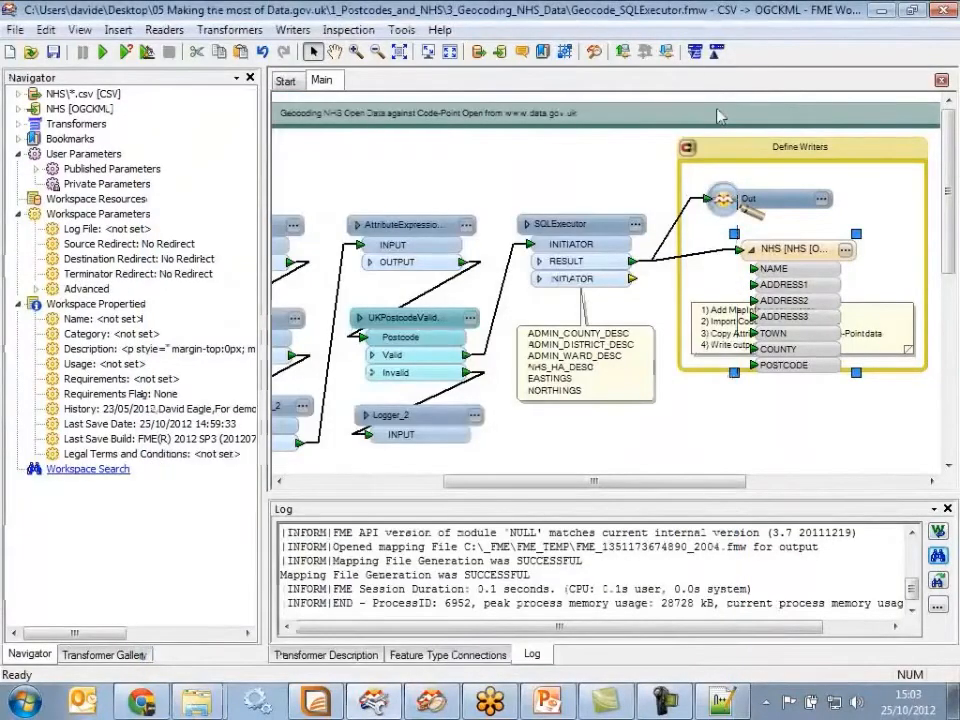
Collapse the NHS writer feature type's attribute list and close the Geocode_SQLExecutor.fmw workspace along with FME Workbench
click(751, 250)
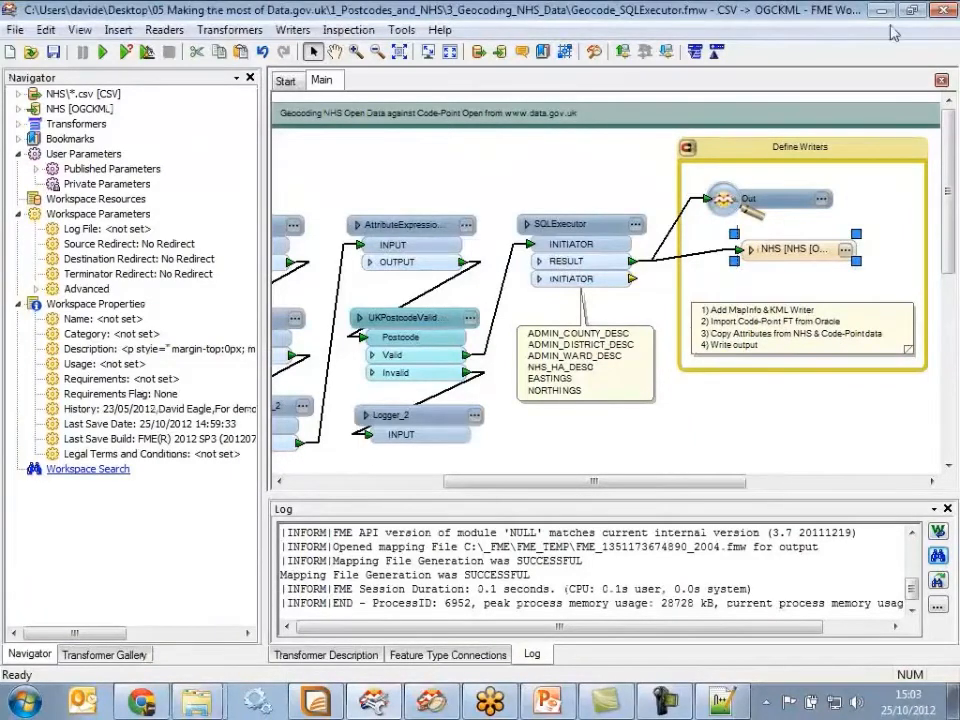
click(943, 10)
click(563, 406)
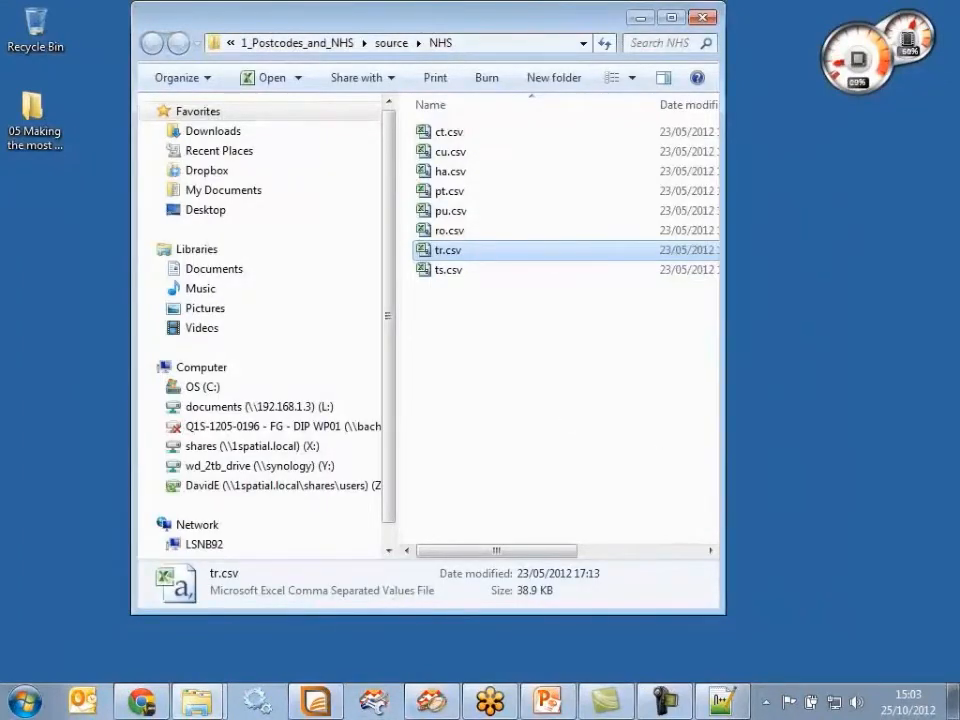
Switch to the webinar presentation in PowerPoint, maximize it, and go to slide 20, OS Open Data & 3D PDF
drag(496, 551, 510, 551)
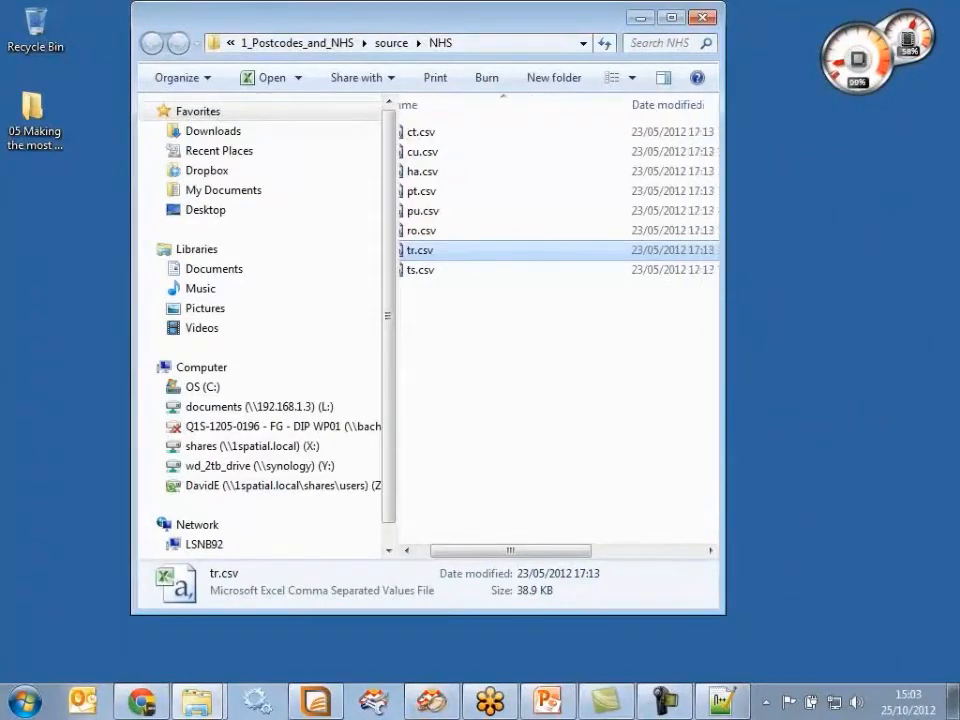
drag(0, 110, 553, 22)
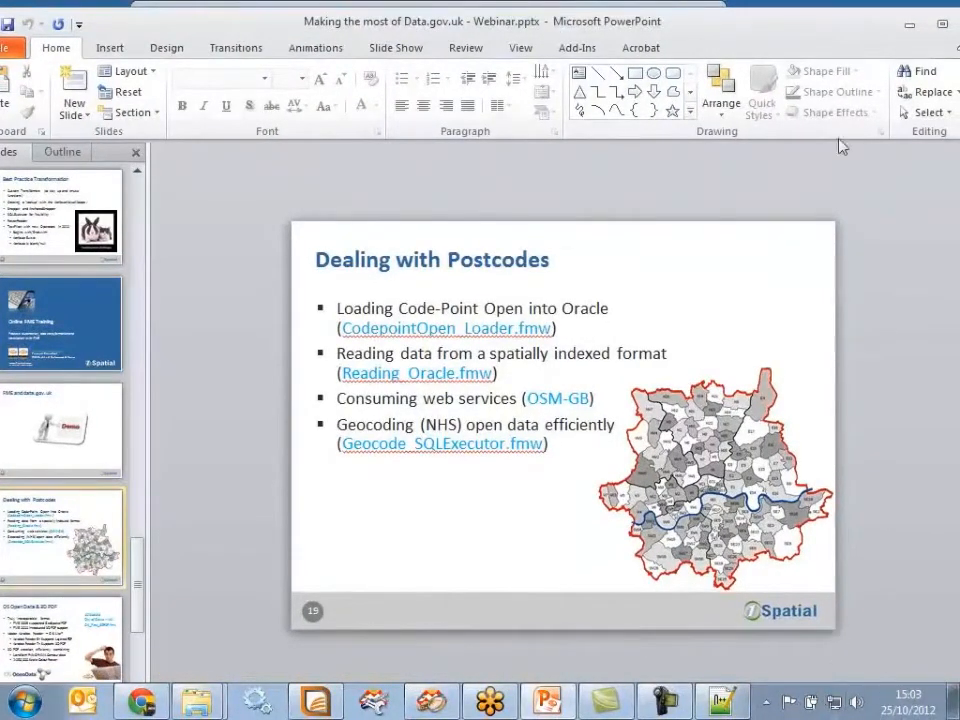
double_click(804, 32)
scroll(811, 549, down, 1)
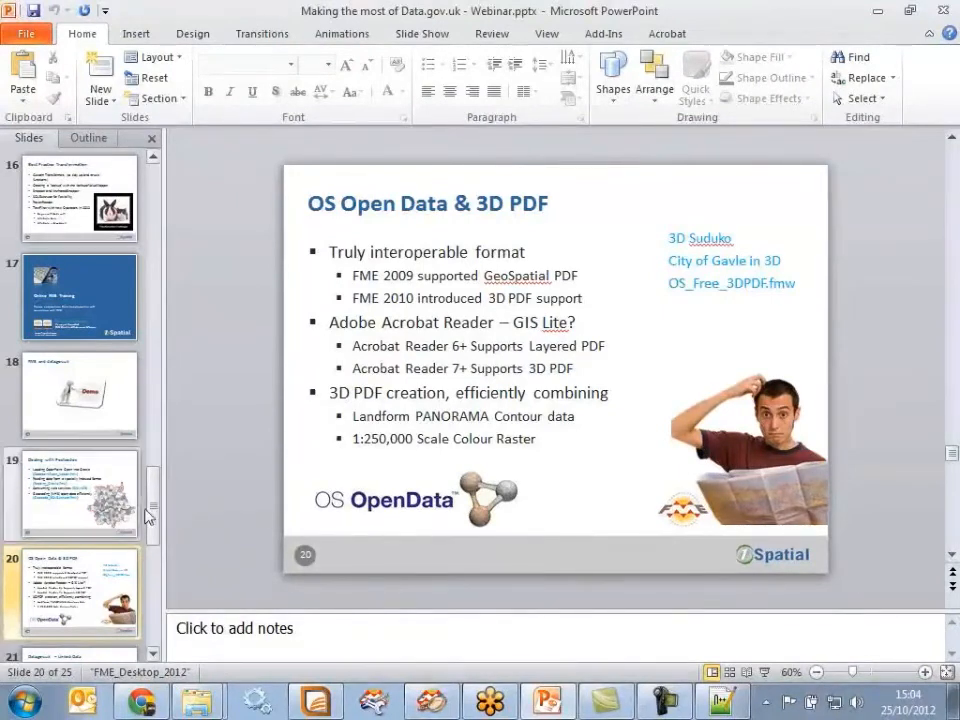
scroll(158, 510, down, 2)
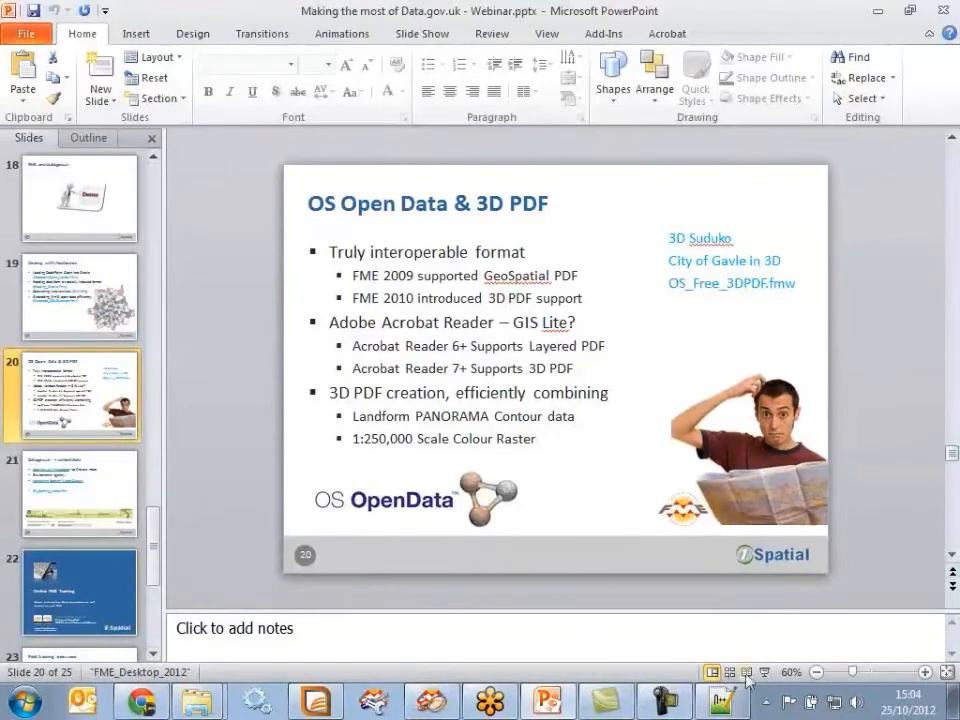
Start a new FME Workbench session, and return to PowerPoint to run the slide show from slide 20
click(376, 705)
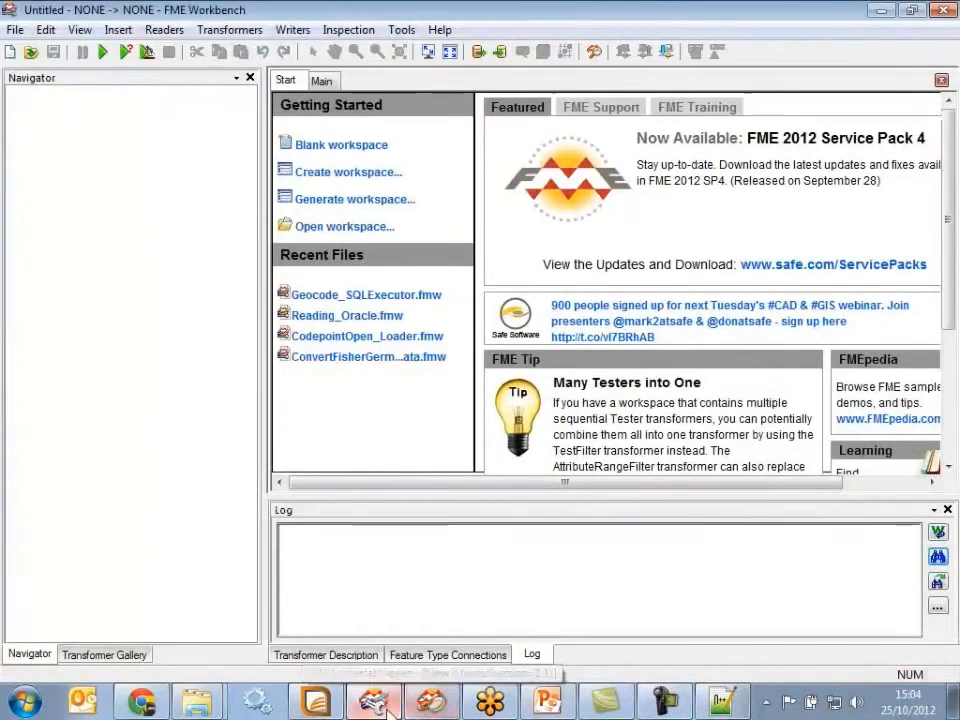
click(547, 702)
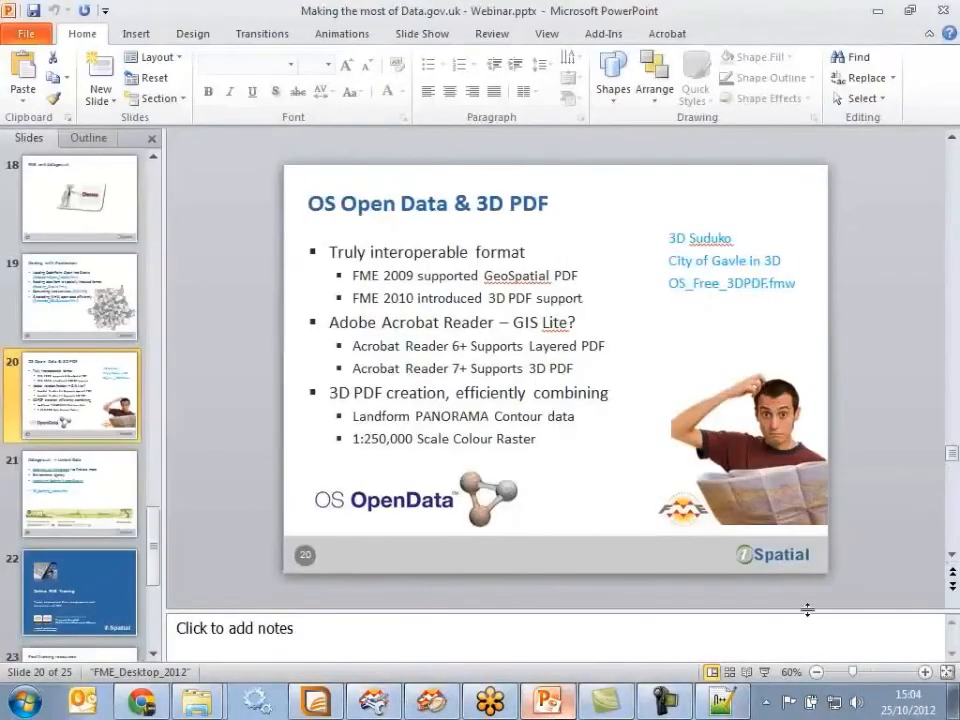
click(764, 672)
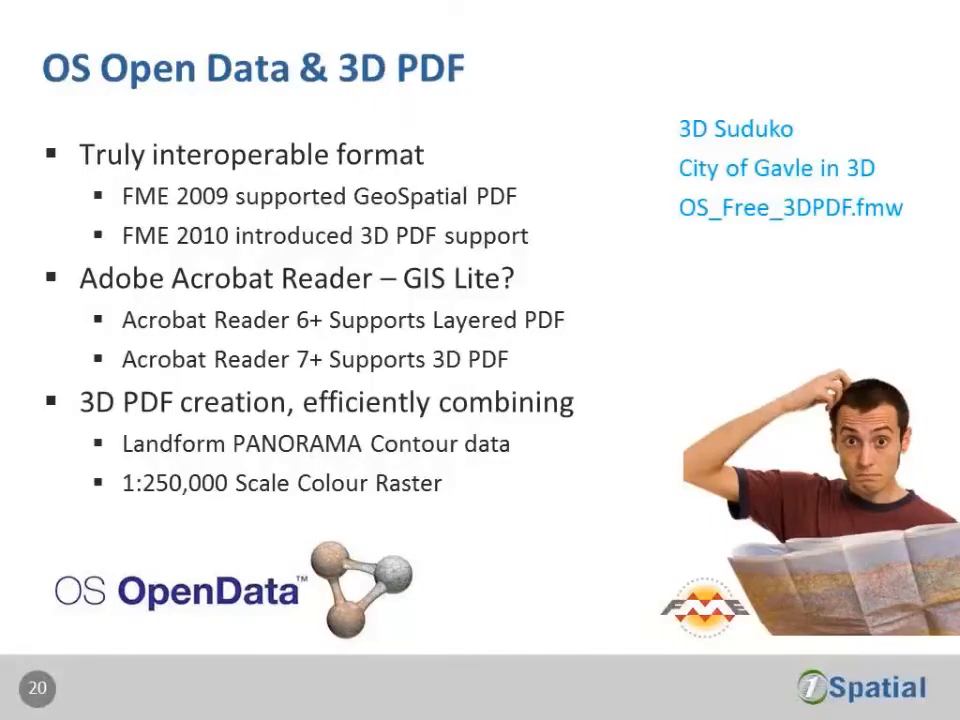
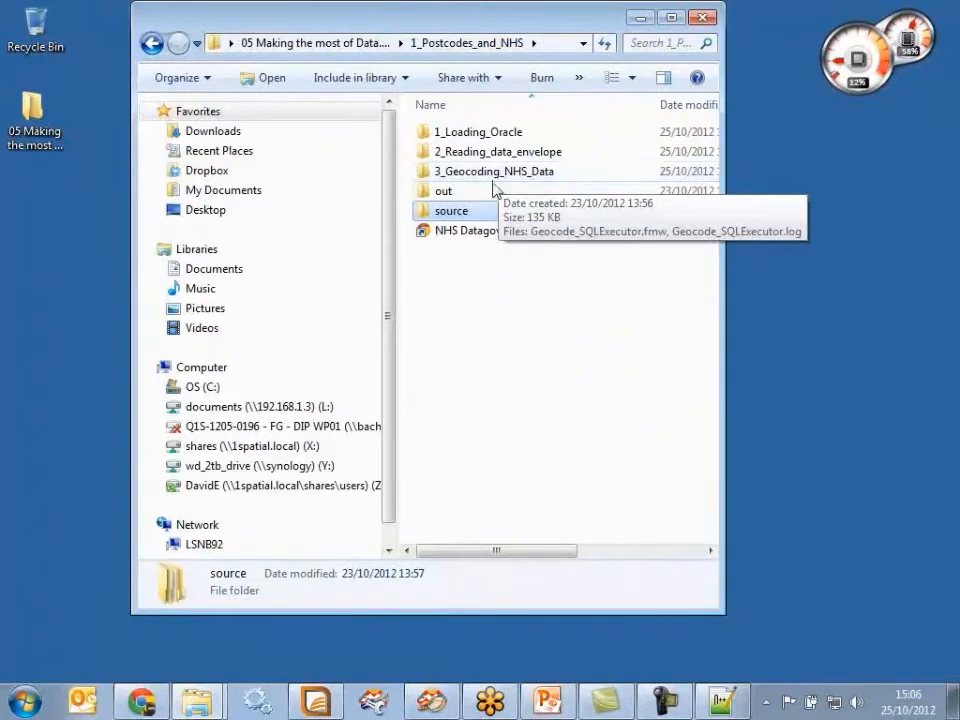
Browse to the 2_OS_Free_and_3DPDF folder and open RoofDemoChristmasGoat.pdf in Adobe Reader
click(368, 44)
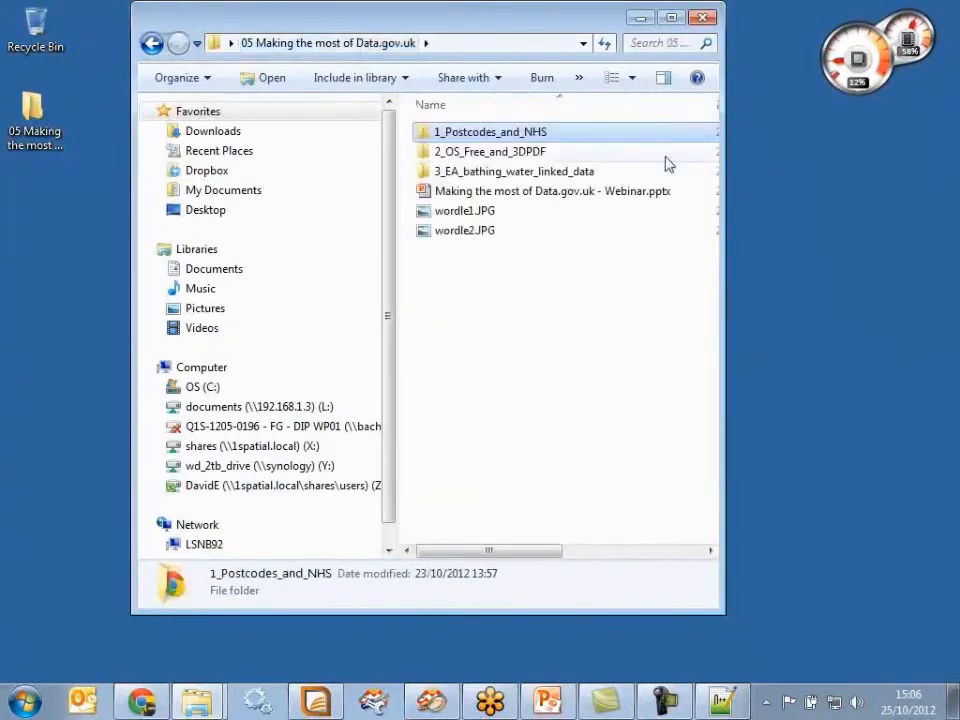
double_click(506, 155)
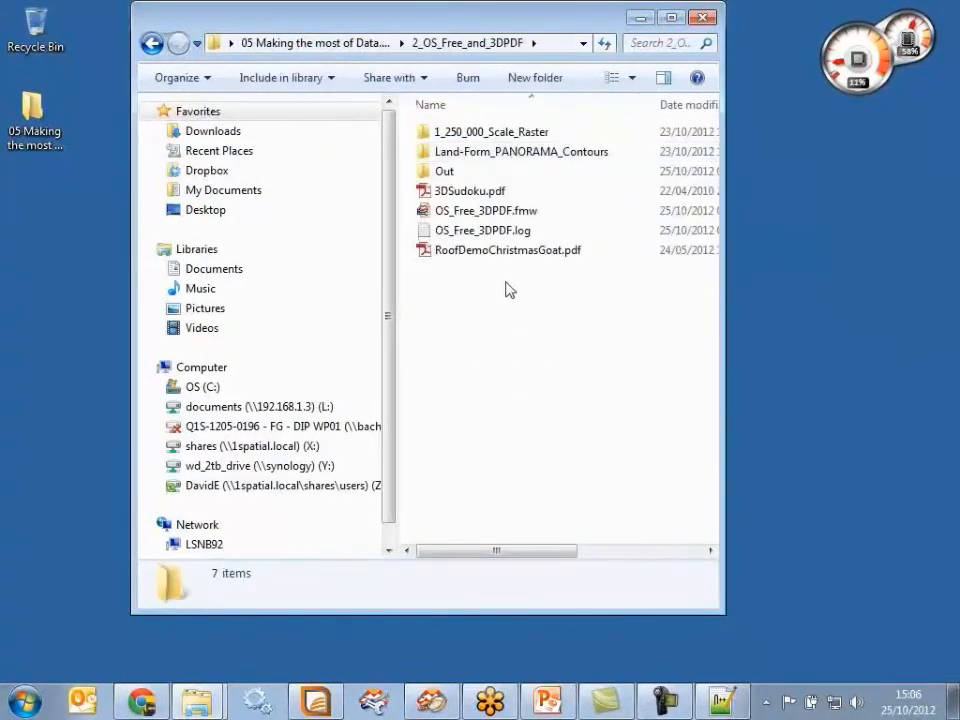
double_click(505, 252)
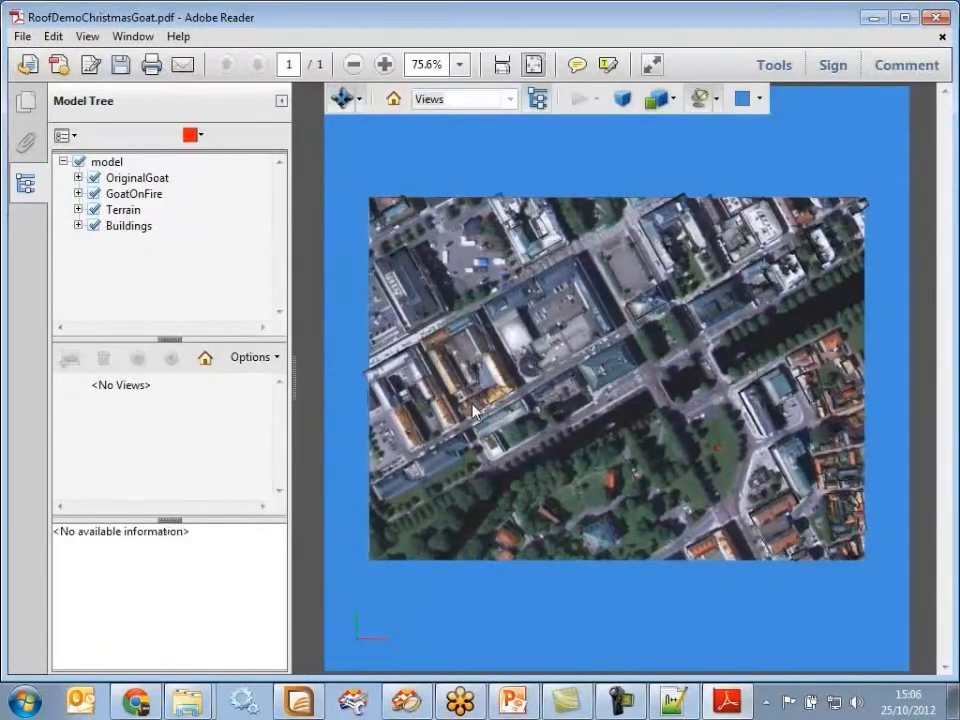
Examine the PDF's 3D city model from several angles and distances, and close the PDF without saving changes
drag(663, 525, 639, 412)
scroll(585, 416, up, 5)
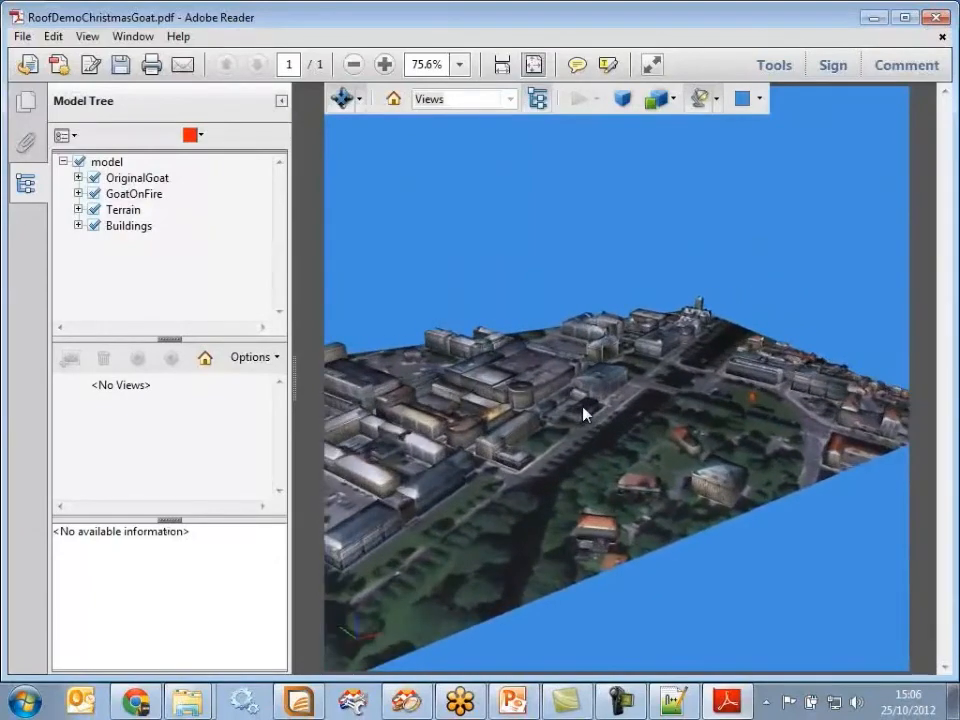
scroll(587, 414, up, 5)
drag(613, 549, 582, 430)
drag(599, 482, 626, 427)
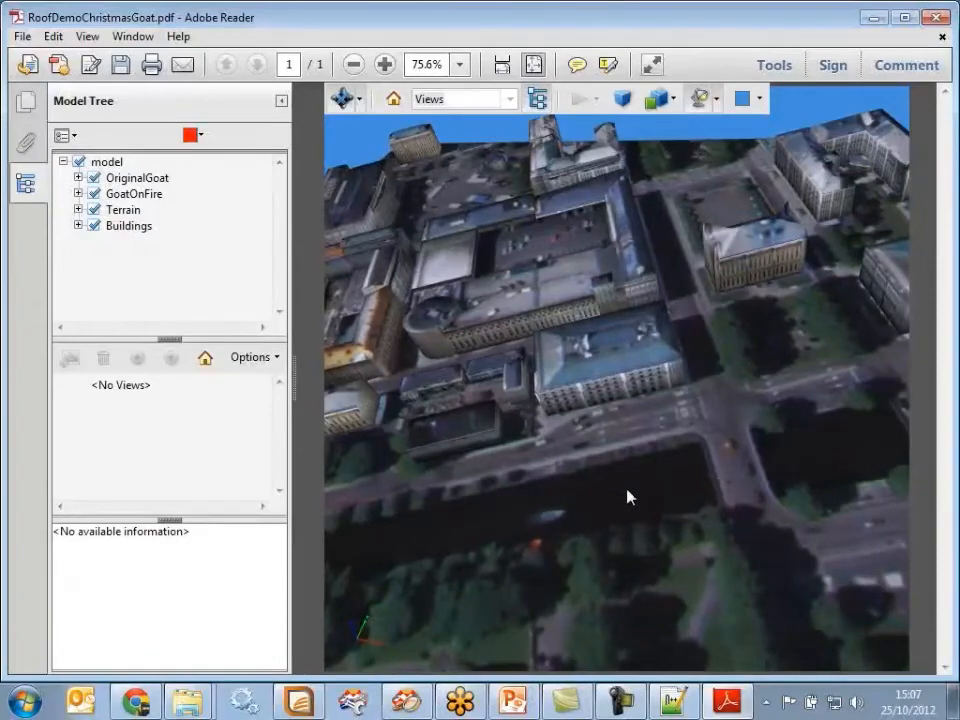
scroll(628, 489, down, 3)
drag(641, 493, 741, 566)
click(936, 17)
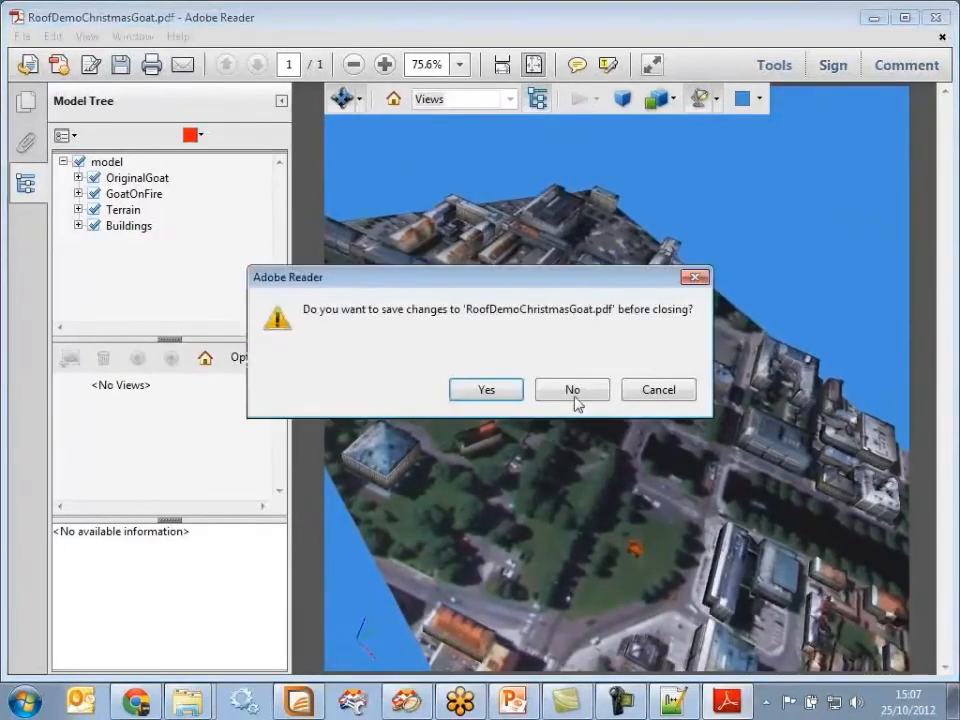
click(573, 393)
click(540, 350)
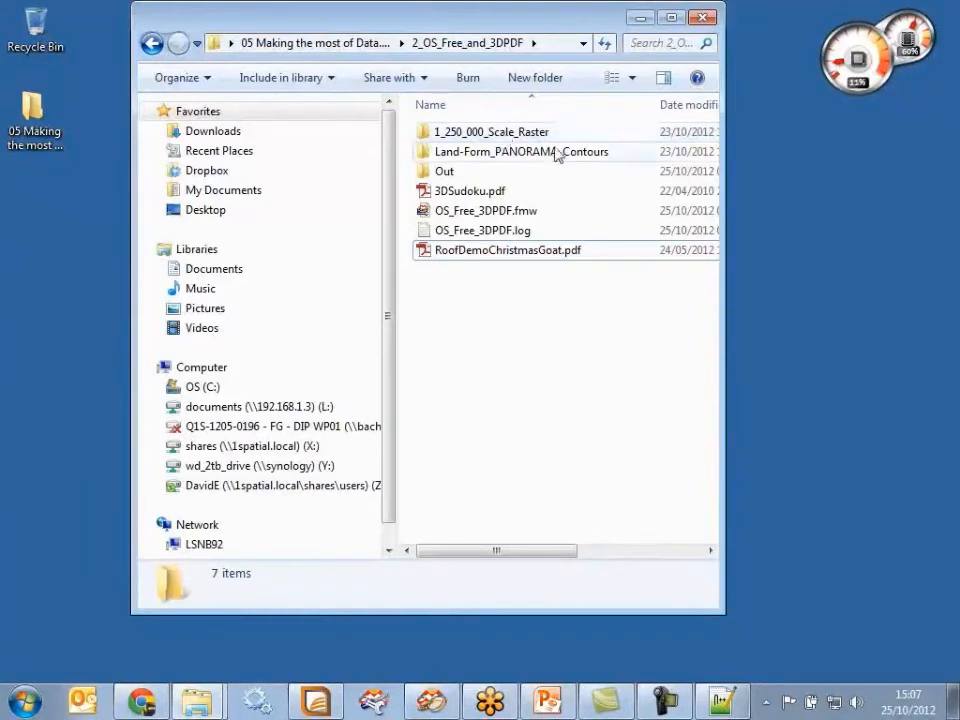
Browse into the ny subfolder of Land-Form_PANORAMA_Contours\data to list its DXF contour files
double_click(529, 156)
click(445, 140)
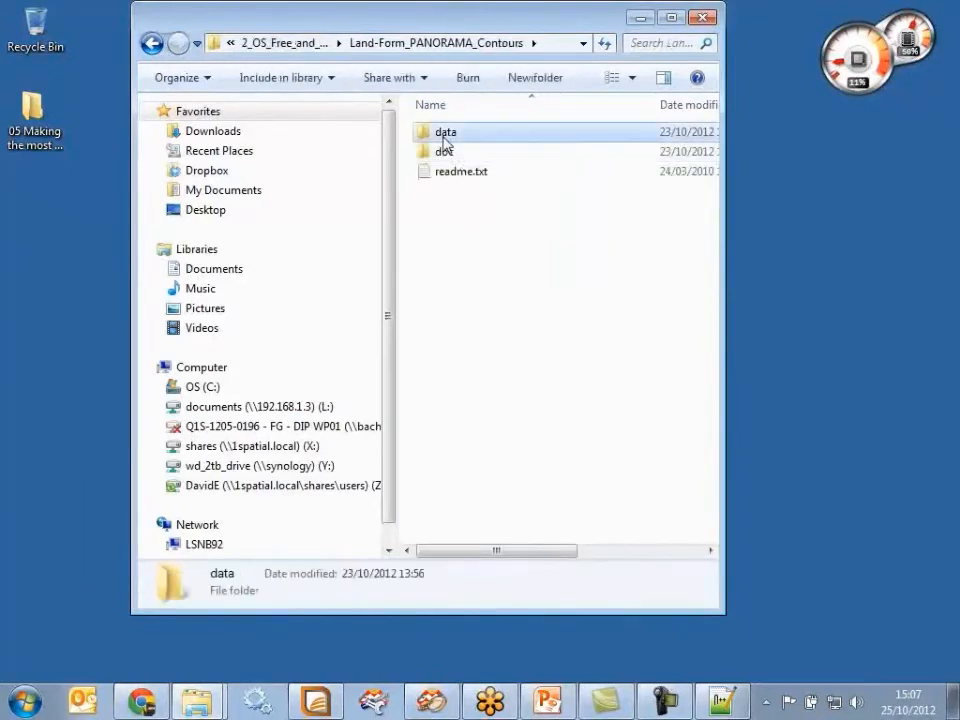
double_click(445, 140)
double_click(444, 153)
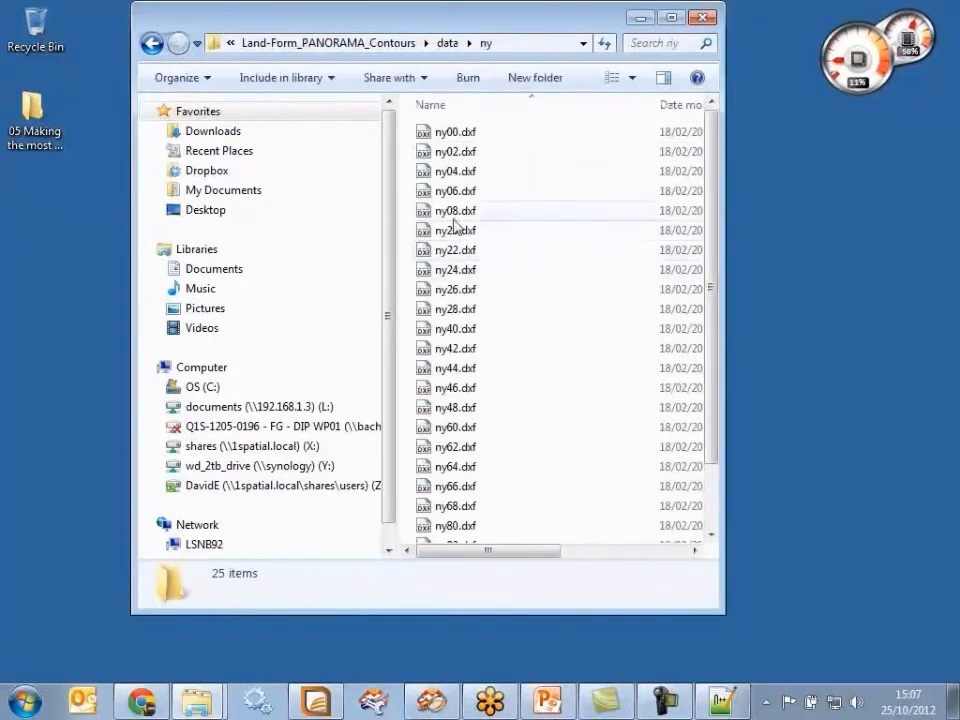
Open ny20.dxf in FME Universal Viewer with the Autodesk AutoCAD DWG/DXF format
click(452, 230)
right_click(449, 231)
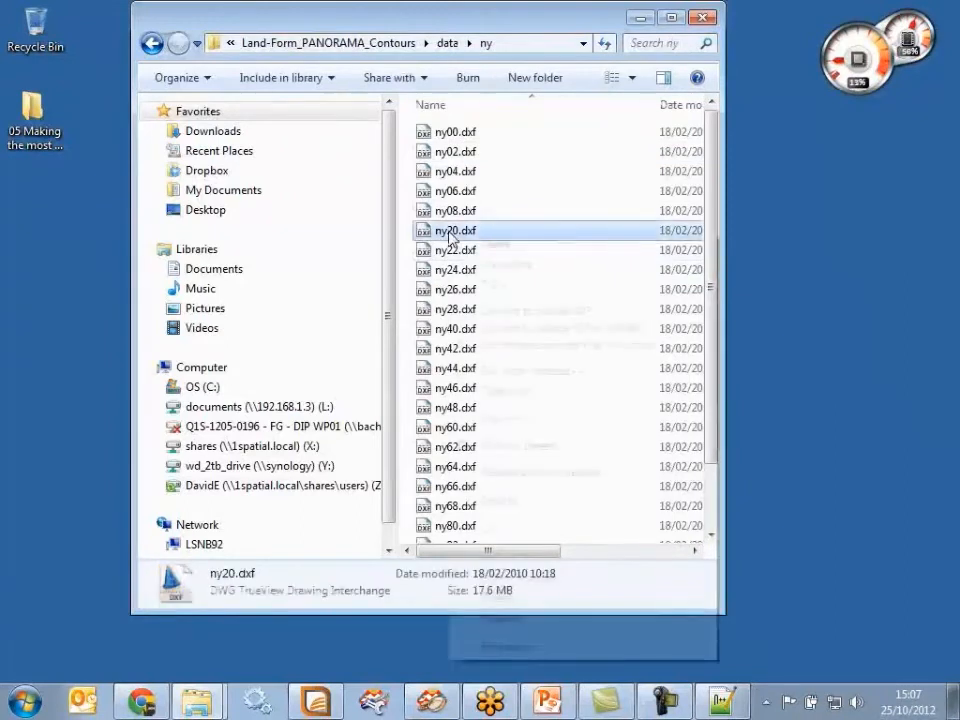
mouse_move(544, 391)
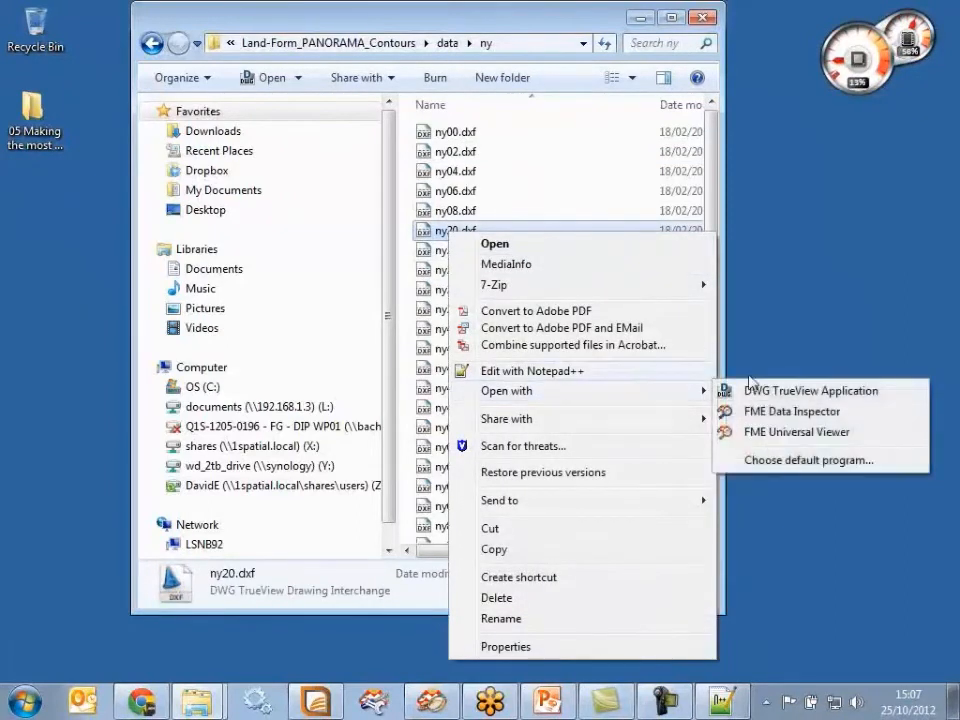
click(782, 433)
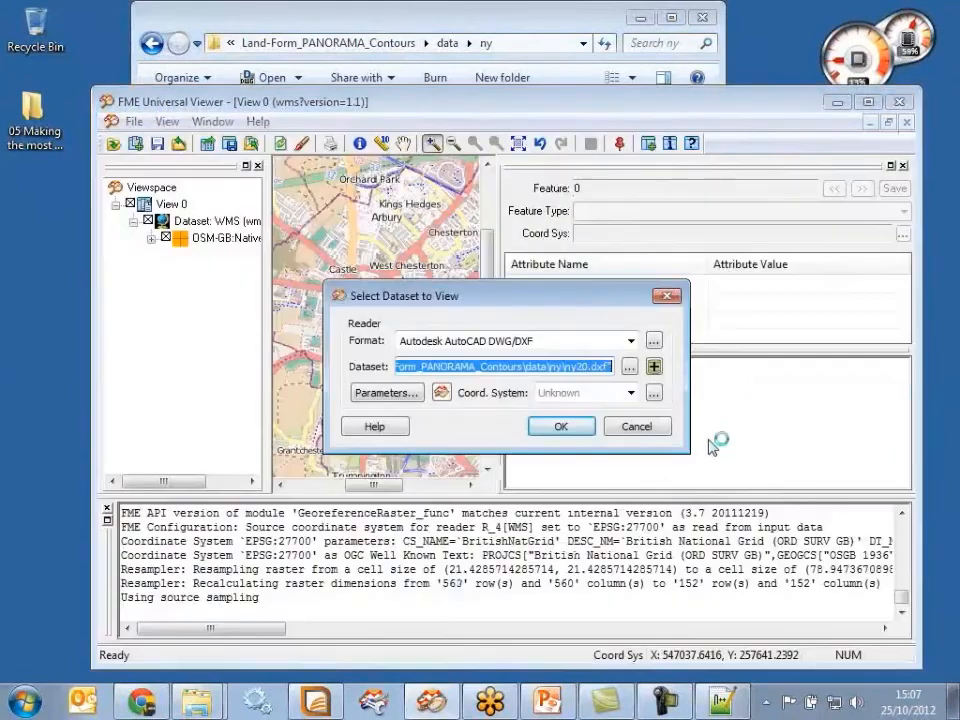
click(561, 426)
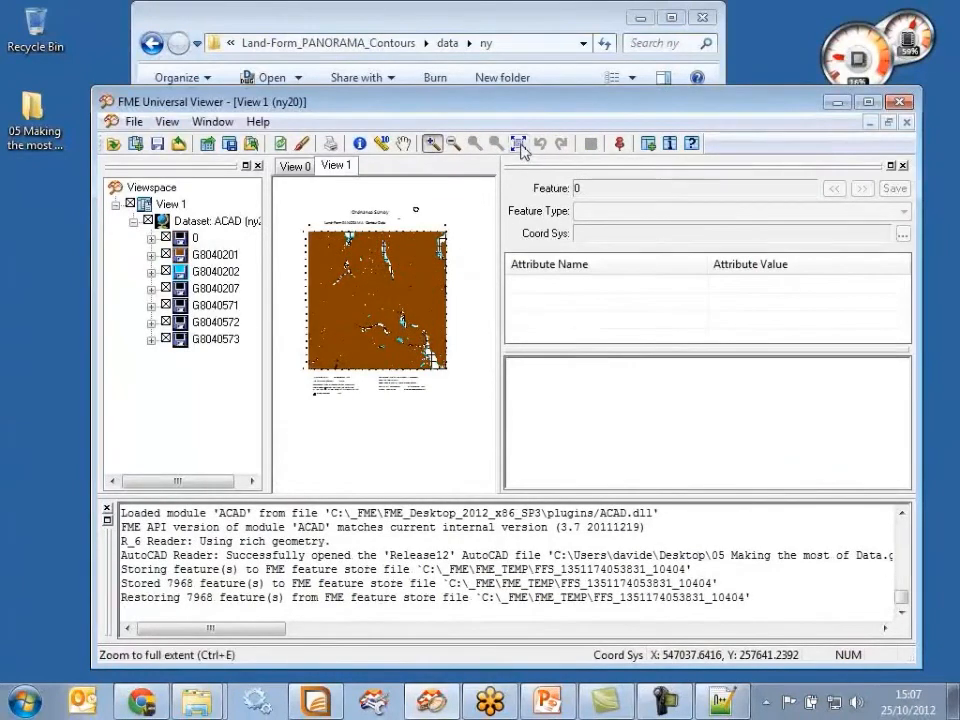
Enlarge an area of the ny20 contour map and display only the G8040201 layer
click(520, 142)
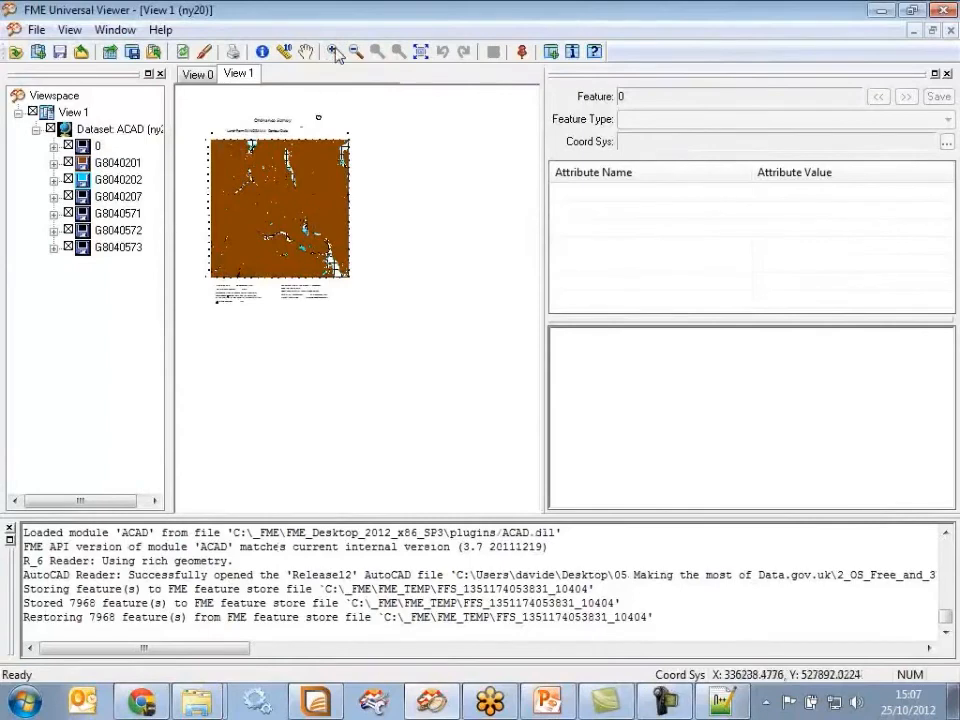
drag(292, 180, 317, 242)
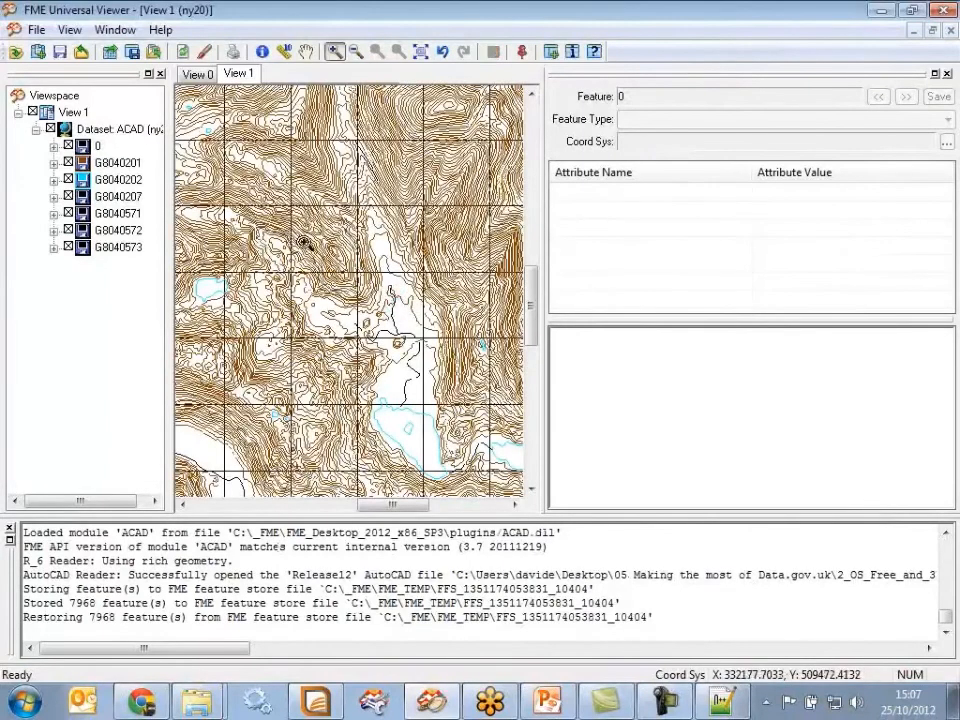
click(51, 129)
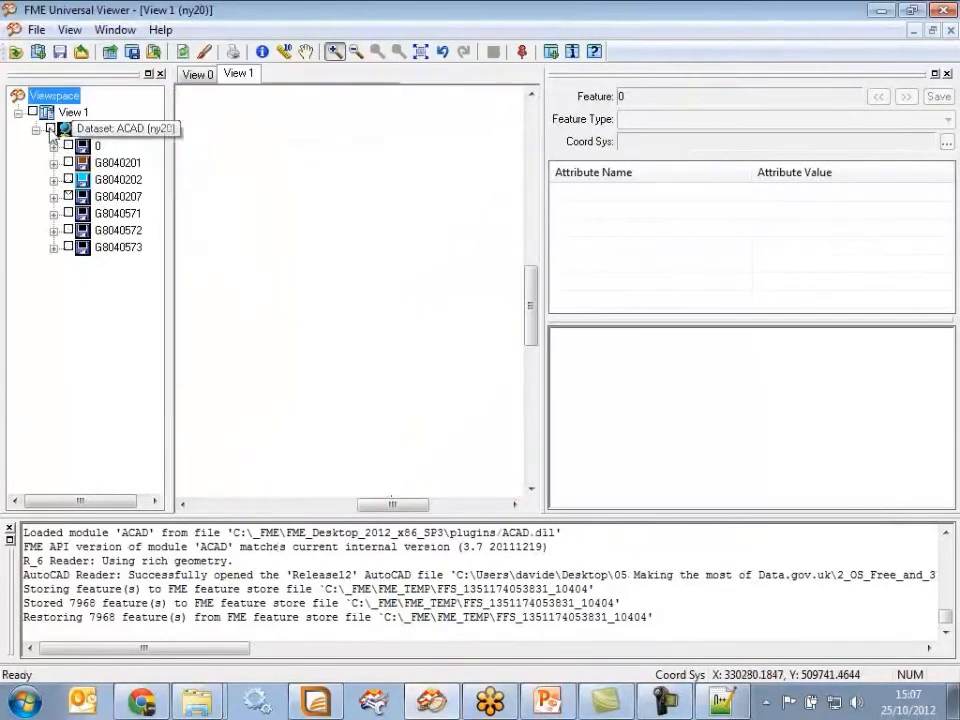
click(68, 163)
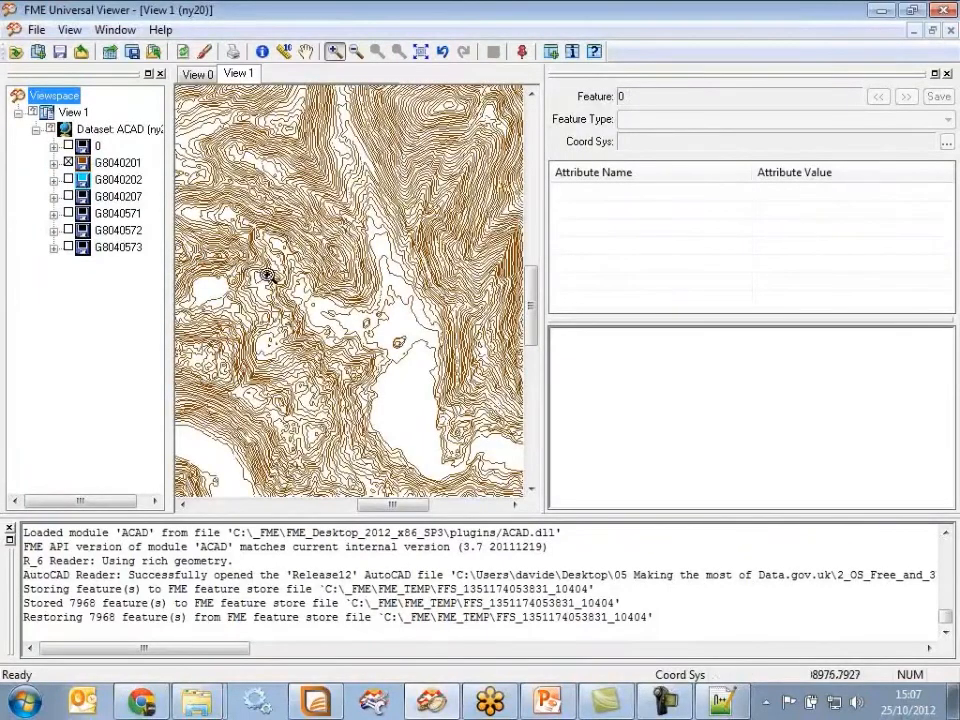
Query the contour line around the lake for its attributes and coordinates, and close FME Universal Viewer
click(264, 52)
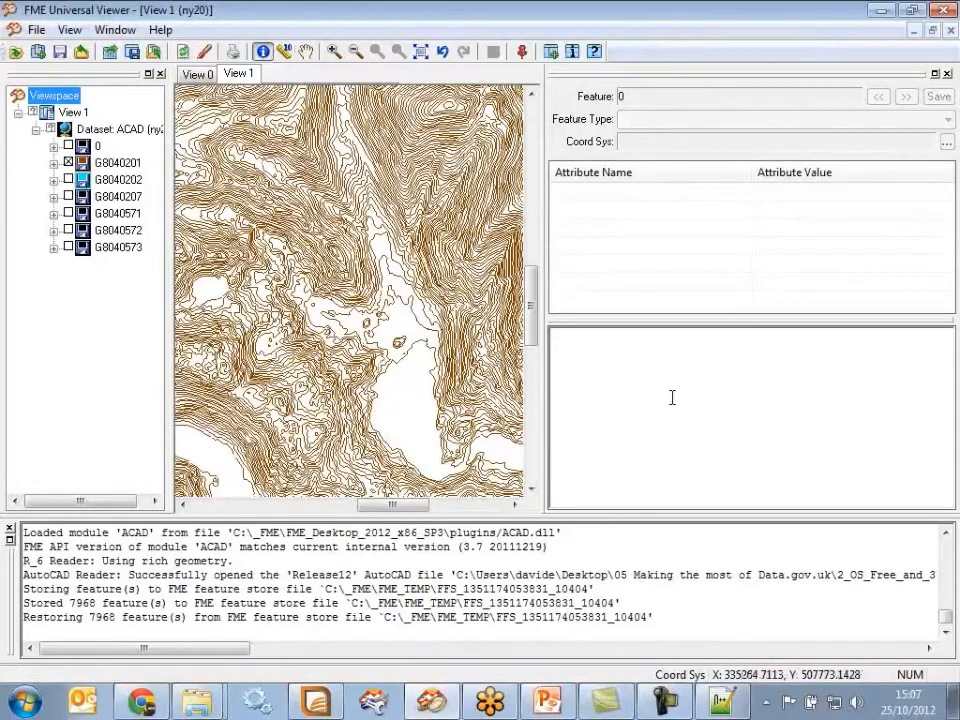
click(400, 358)
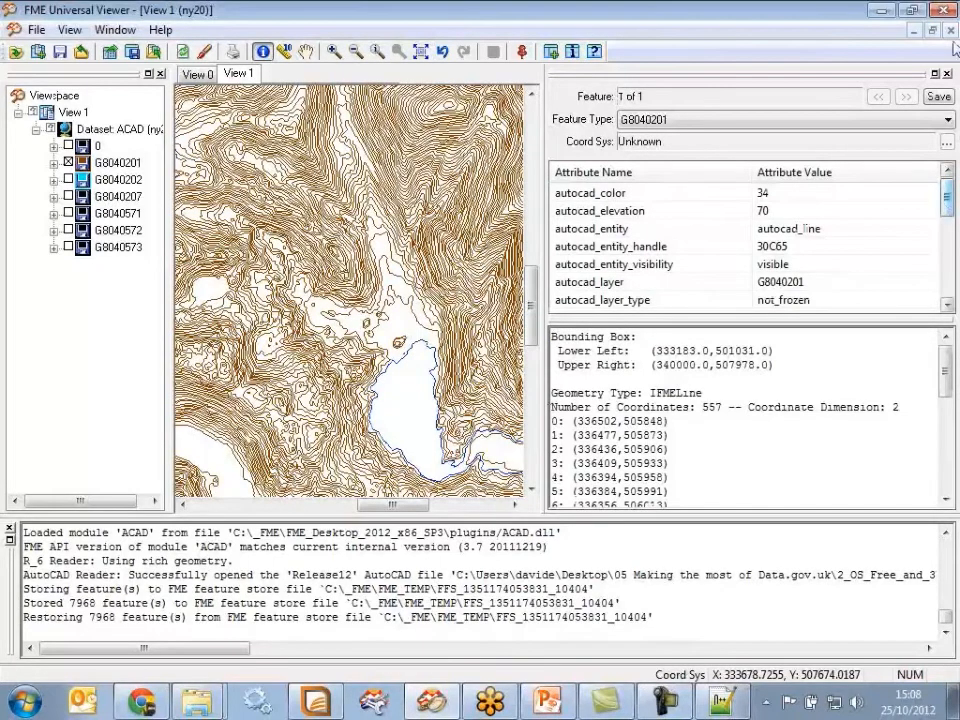
click(943, 10)
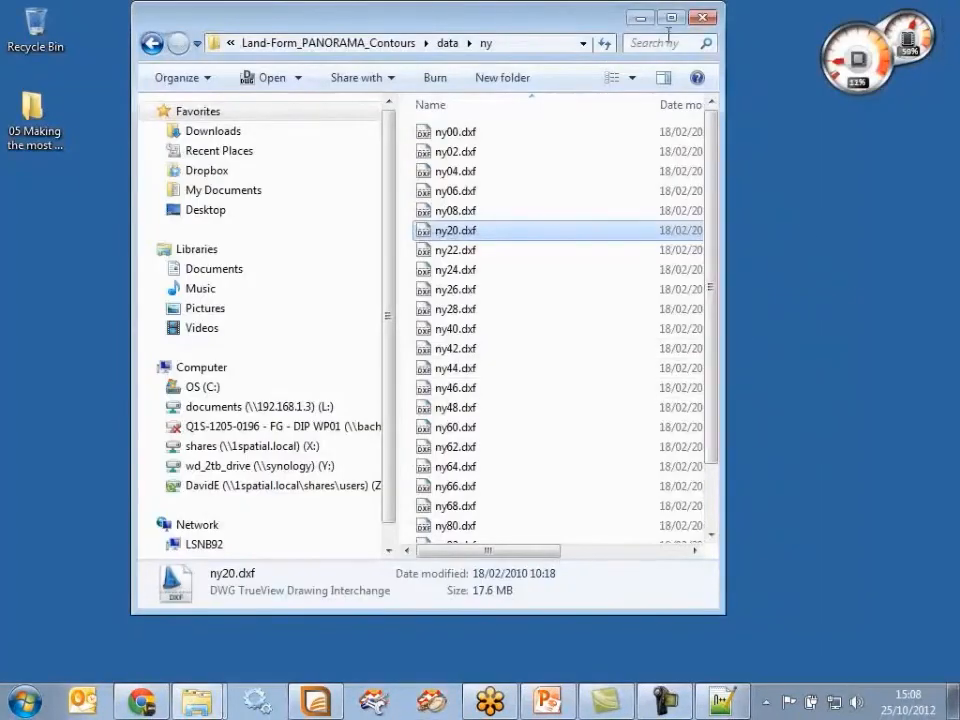
Start FME Workbench and open OS_Free_3DPDF.fmw from the 2_OS_Free_and_3DPDF folder
click(641, 17)
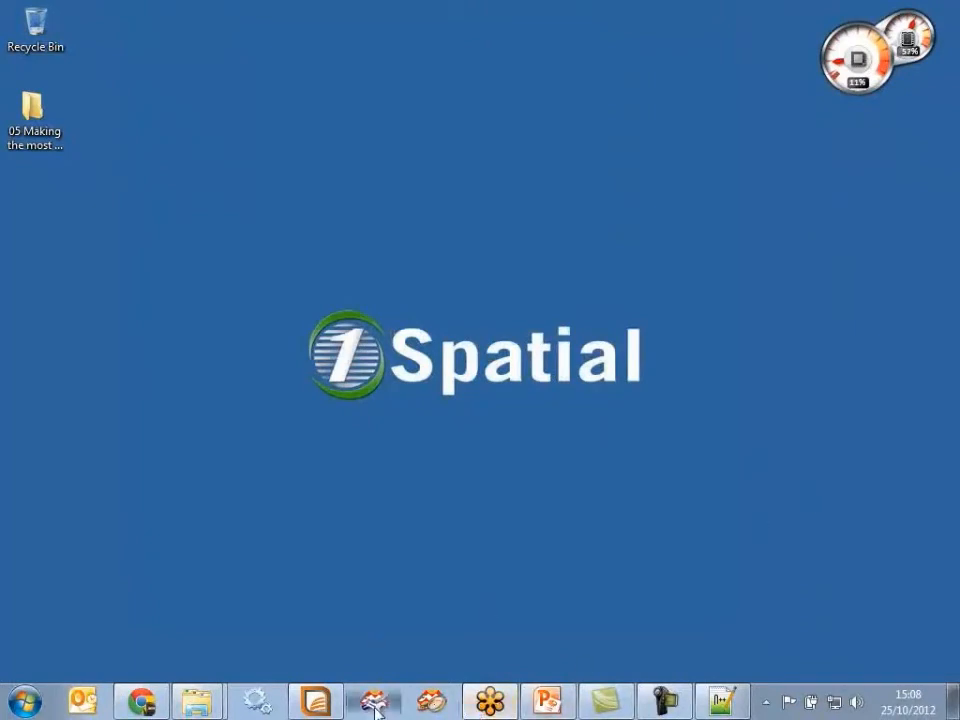
mouse_move(199, 712)
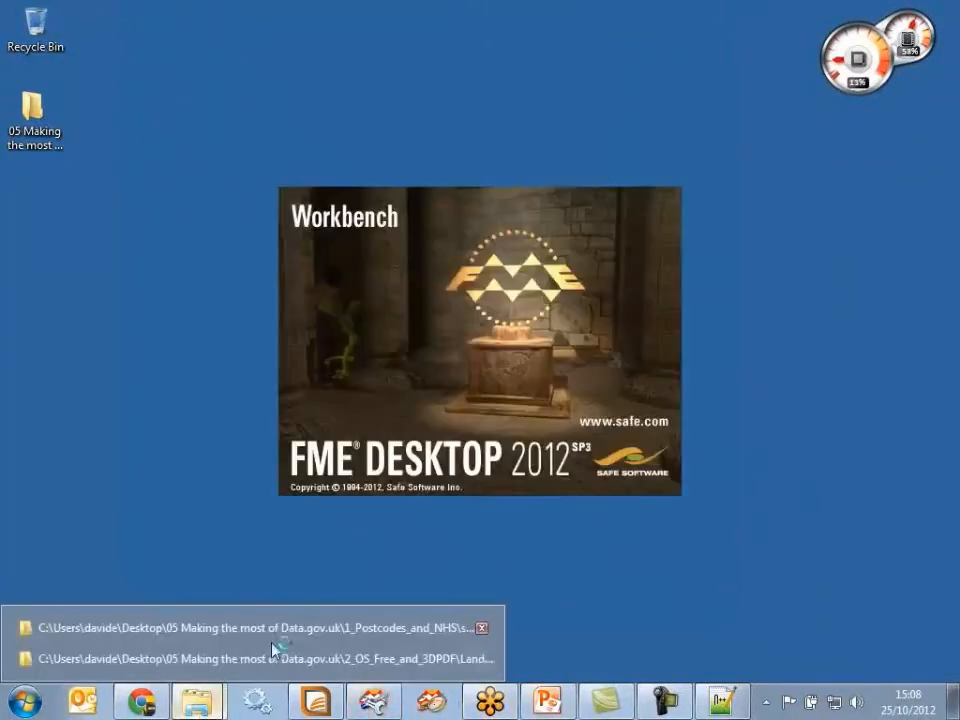
click(271, 657)
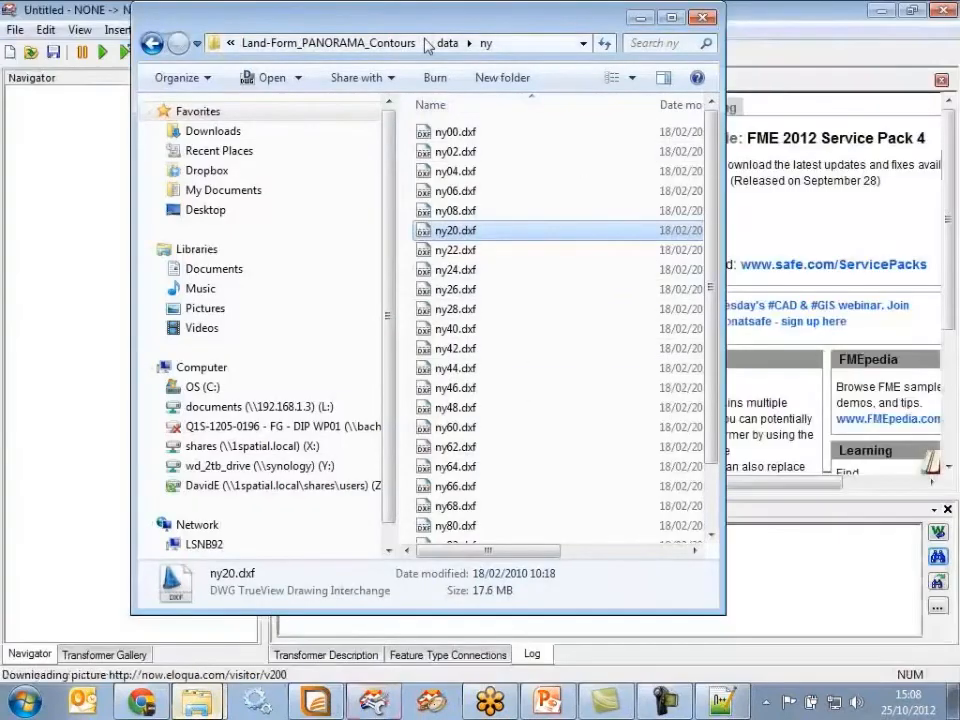
click(426, 45)
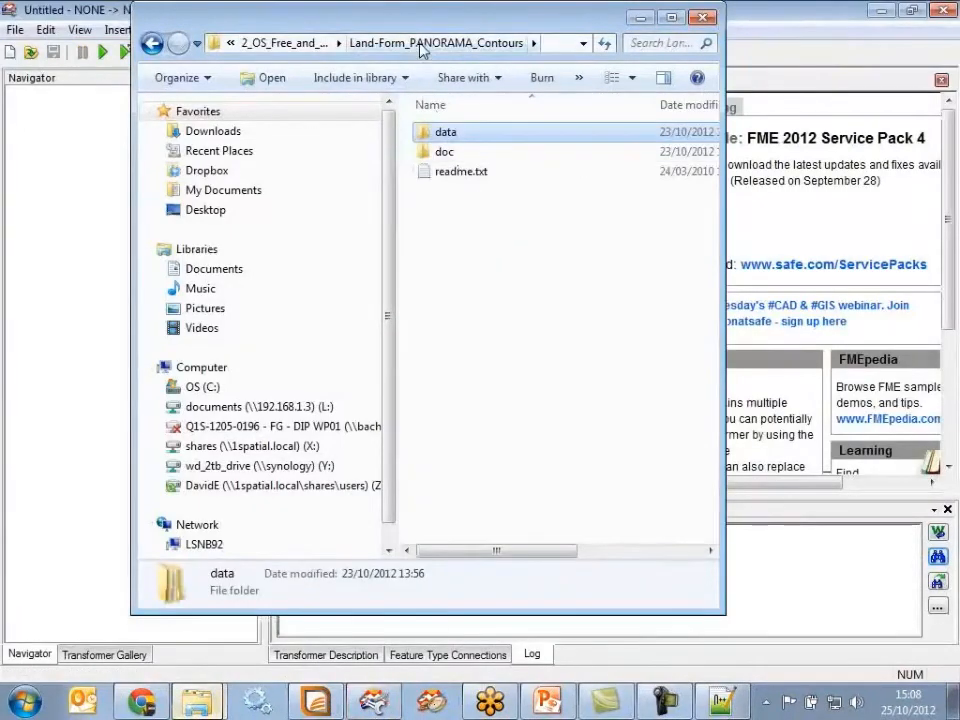
click(265, 43)
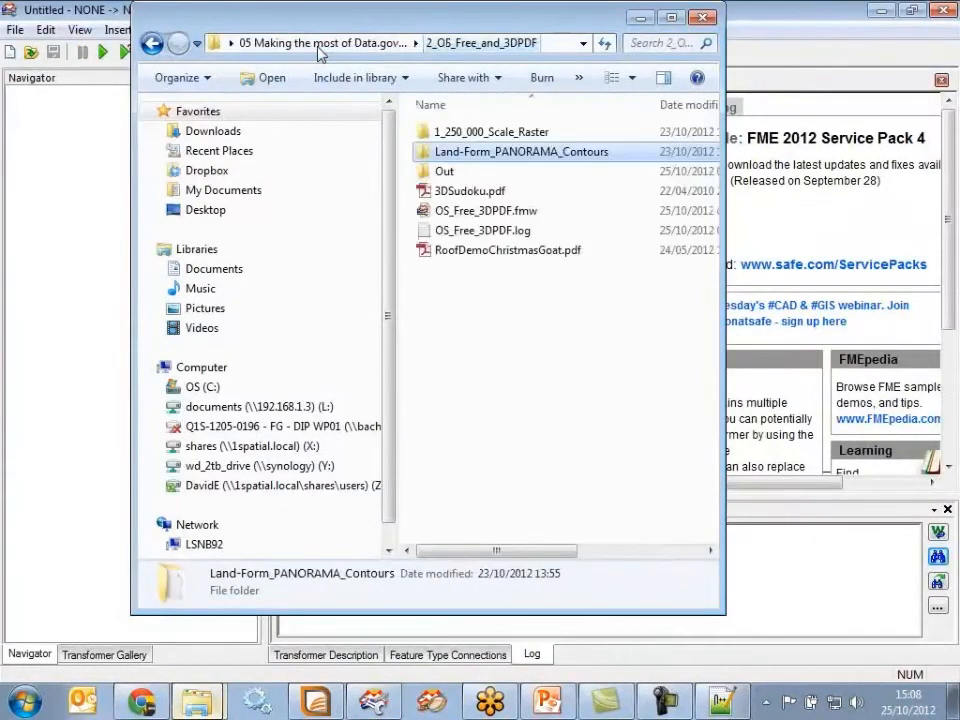
double_click(445, 171)
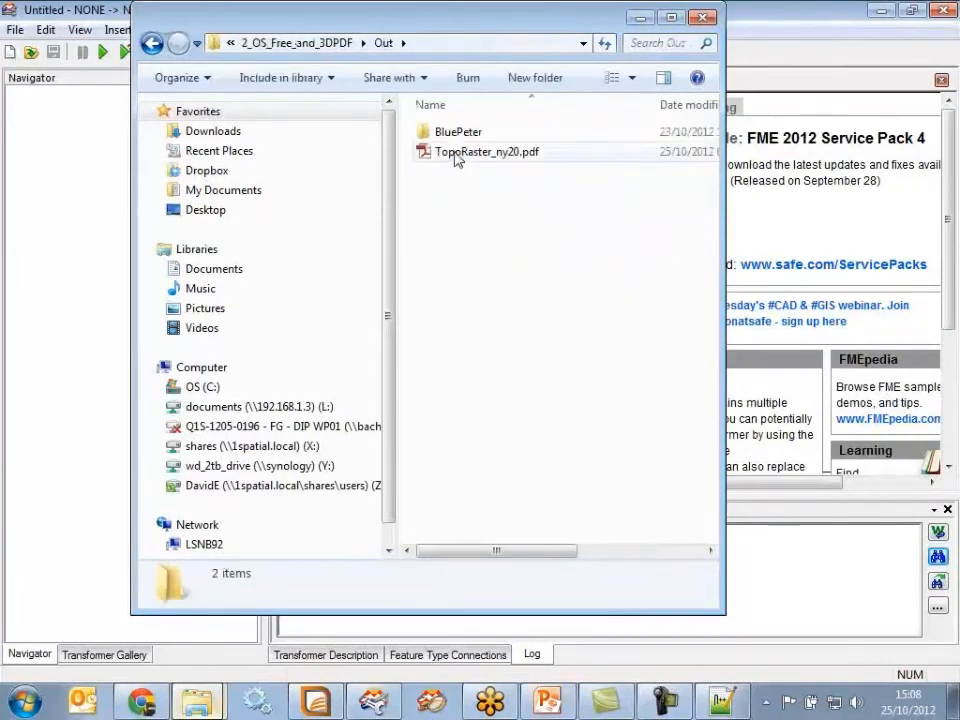
click(335, 43)
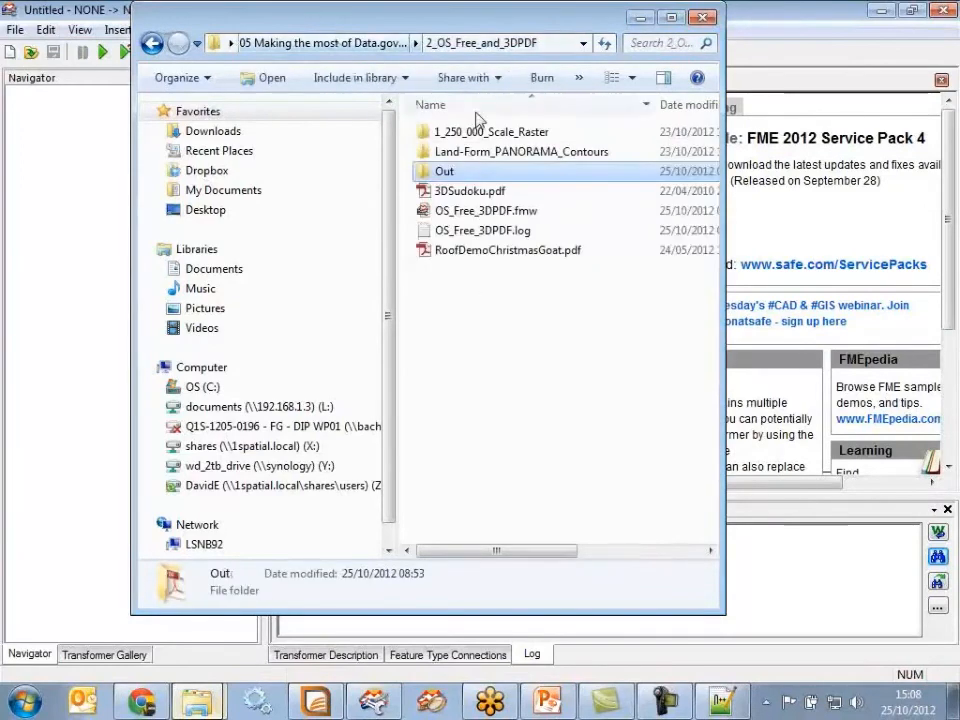
double_click(486, 211)
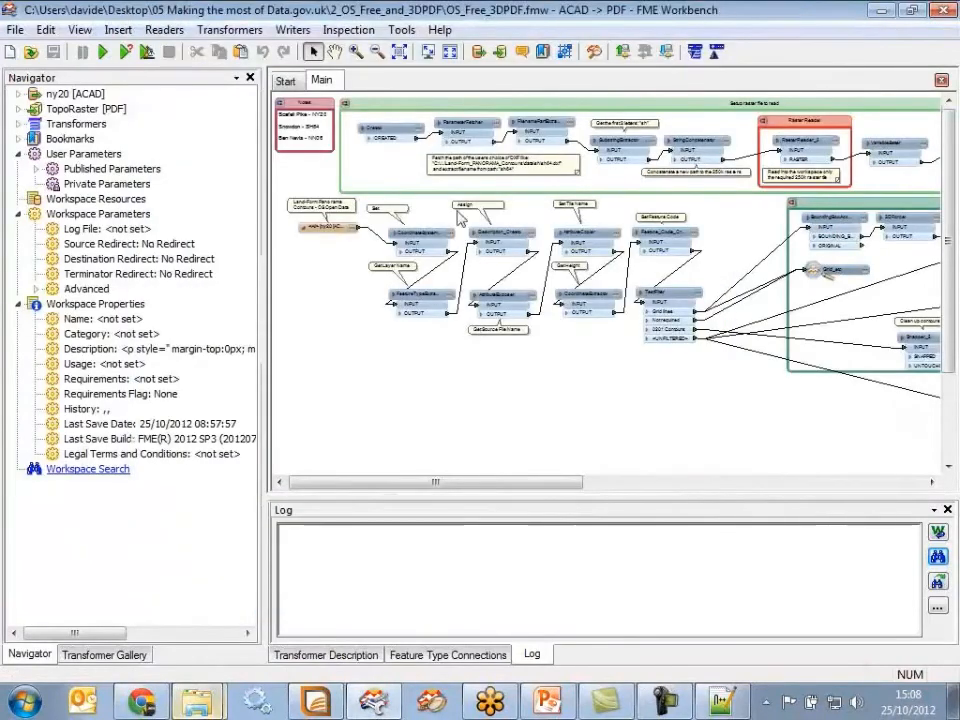
Show the whole workspace, give the canvas more width than the Navigator, and select the TopoRaster [PDF] writer
click(400, 52)
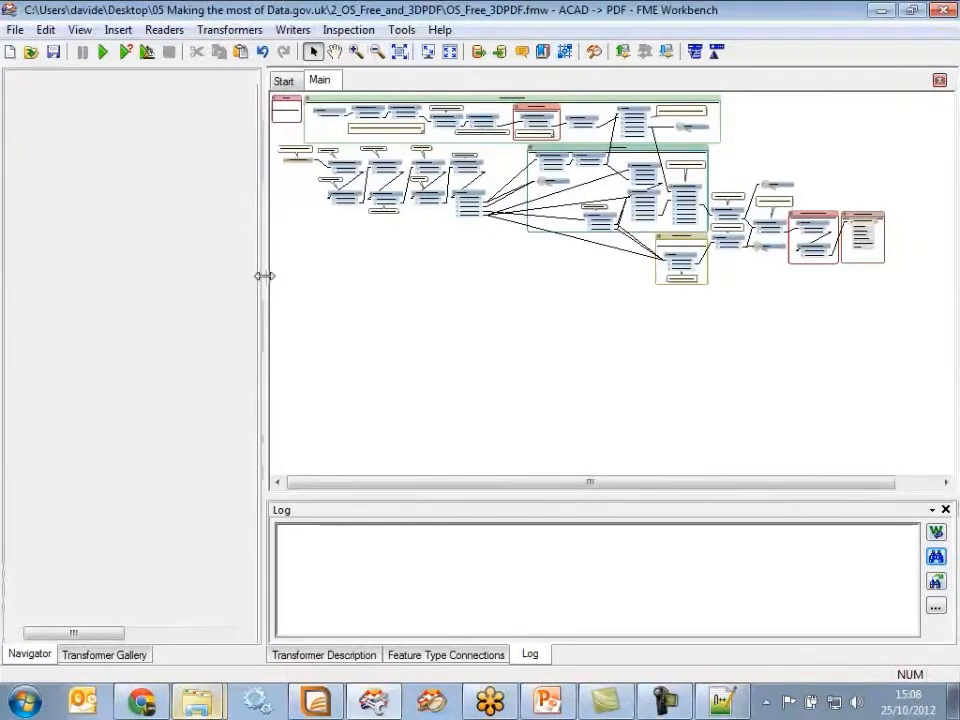
drag(266, 276, 182, 281)
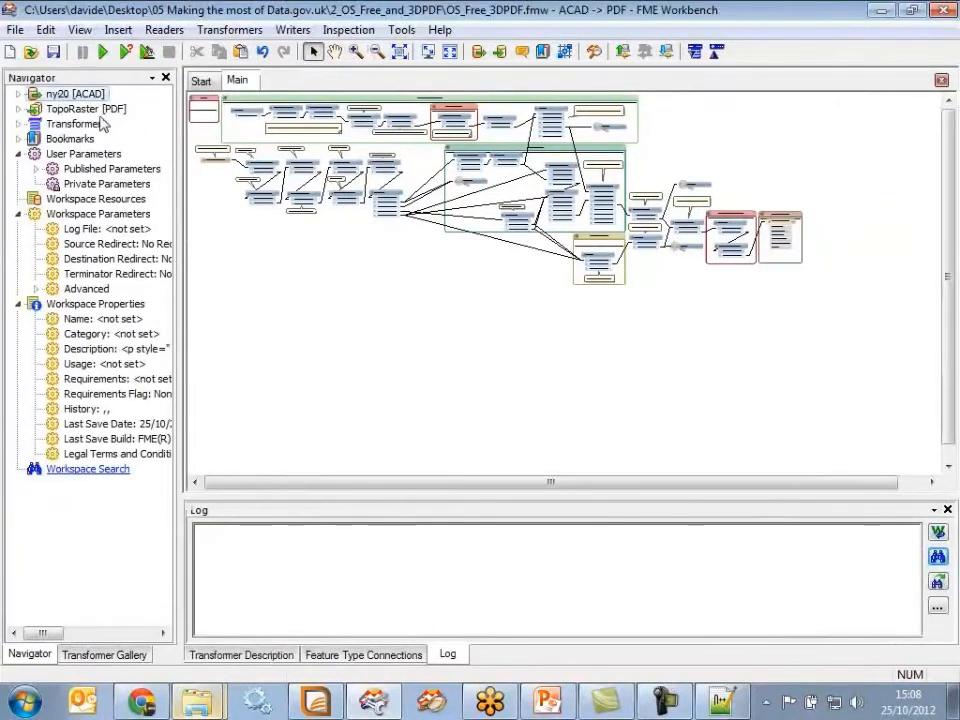
click(86, 110)
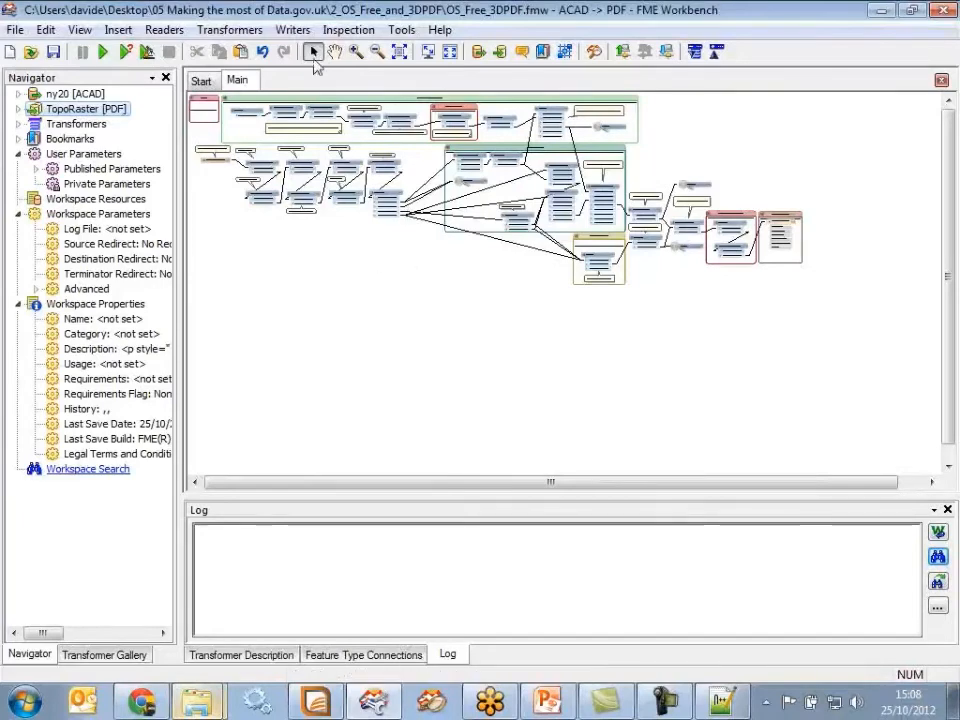
Nudge the Creator transformer away from the ParameterFetcher and examine what the ParameterFetcher reads
click(355, 51)
drag(215, 142, 294, 92)
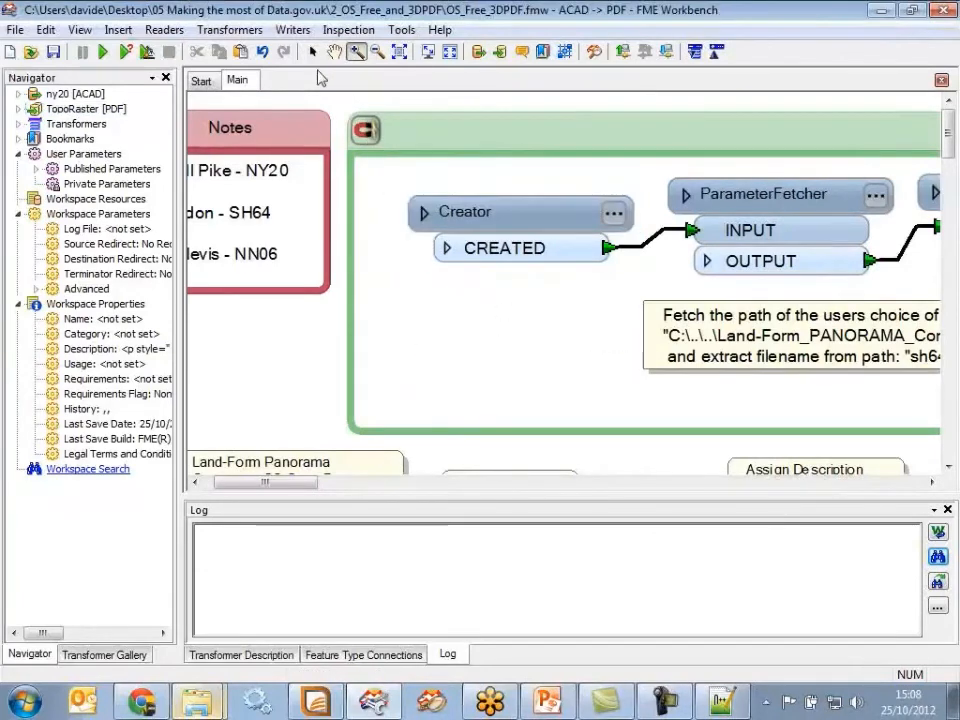
click(312, 53)
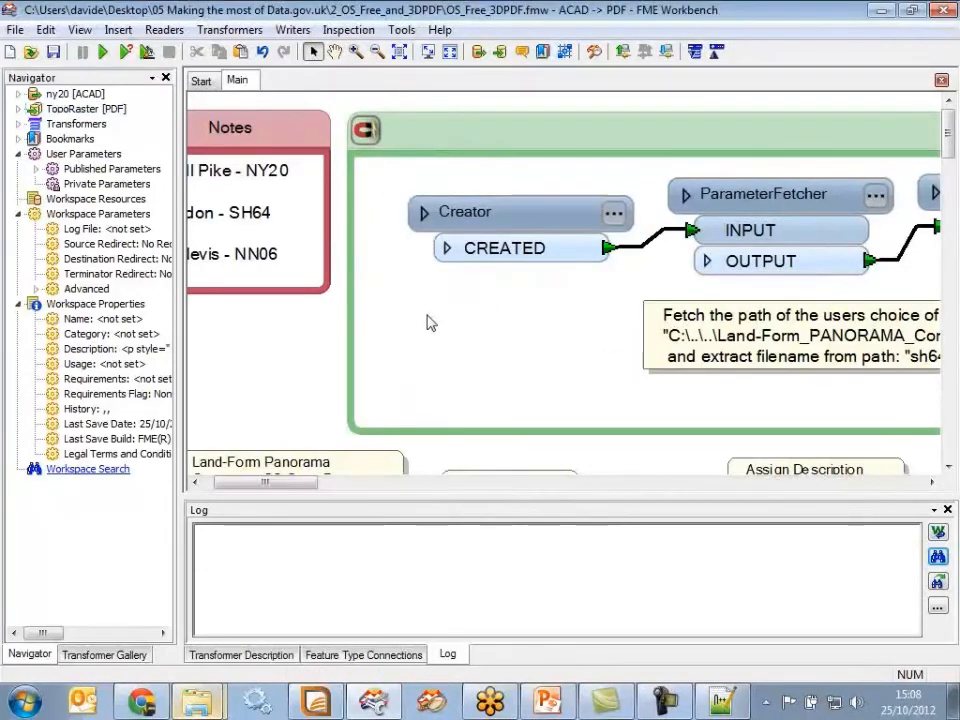
drag(552, 226, 524, 220)
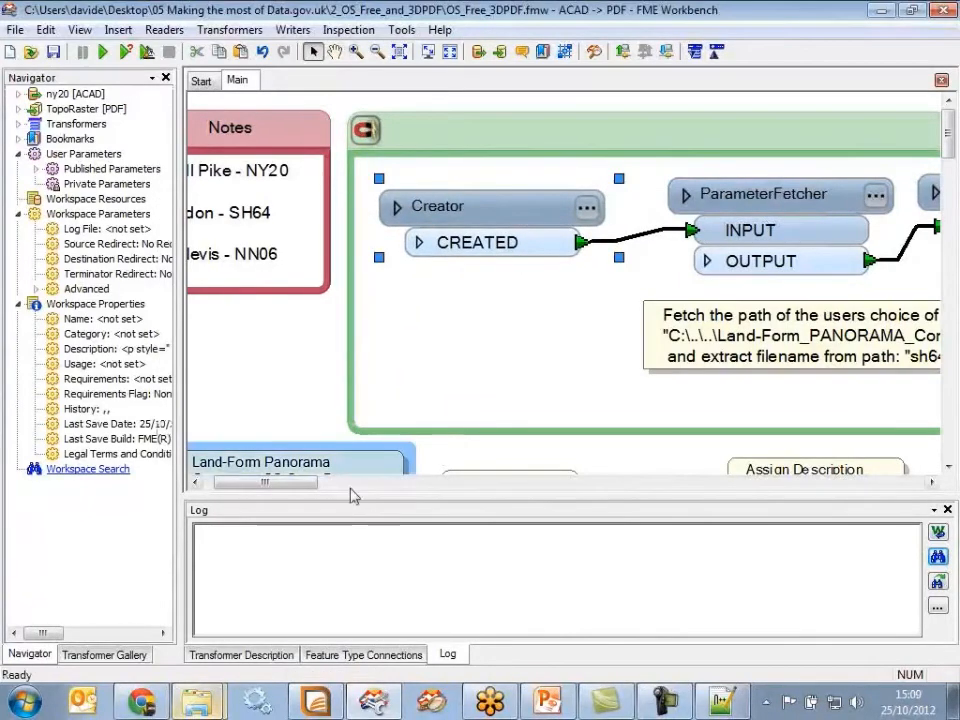
drag(304, 490, 332, 489)
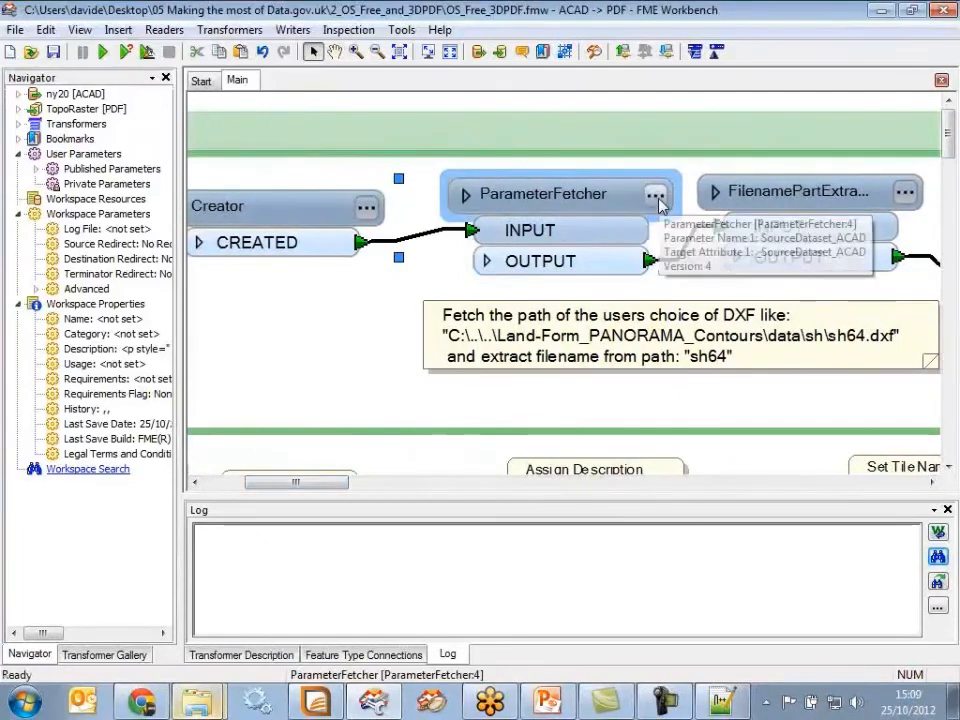
Start a run with parameter prompting, choose ny04.dxf as the Landform Panorama File, and cancel the run
click(125, 51)
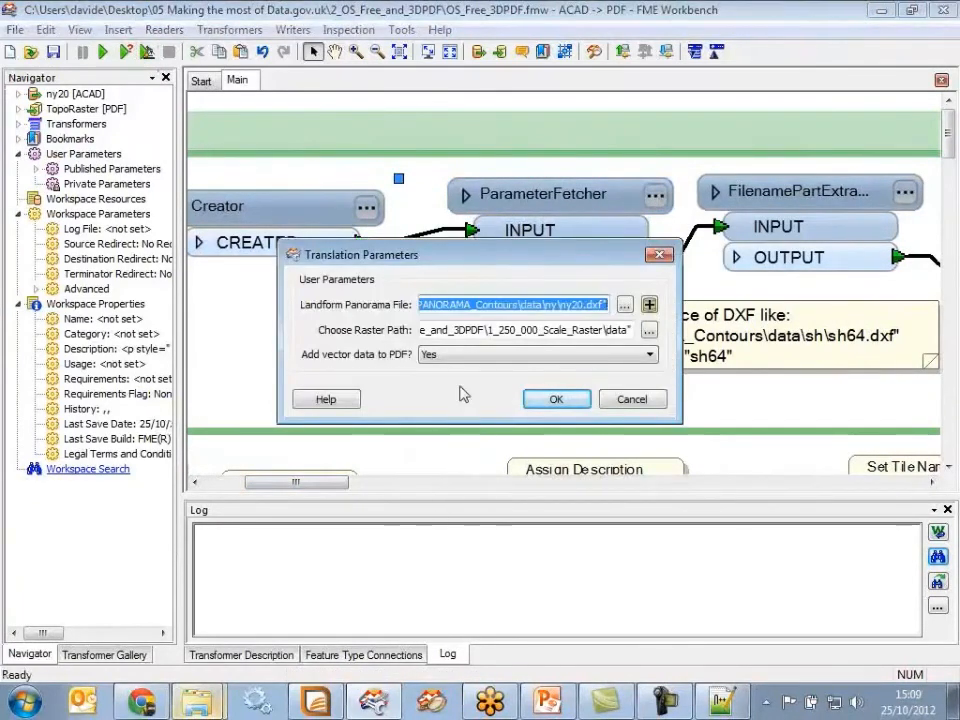
click(623, 305)
click(373, 331)
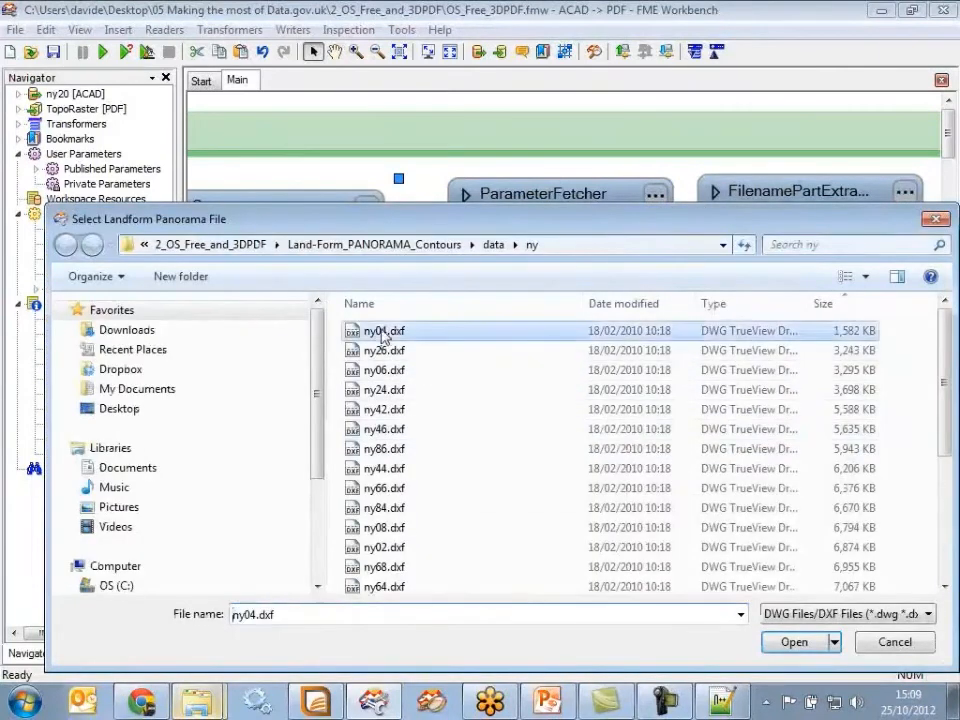
click(800, 643)
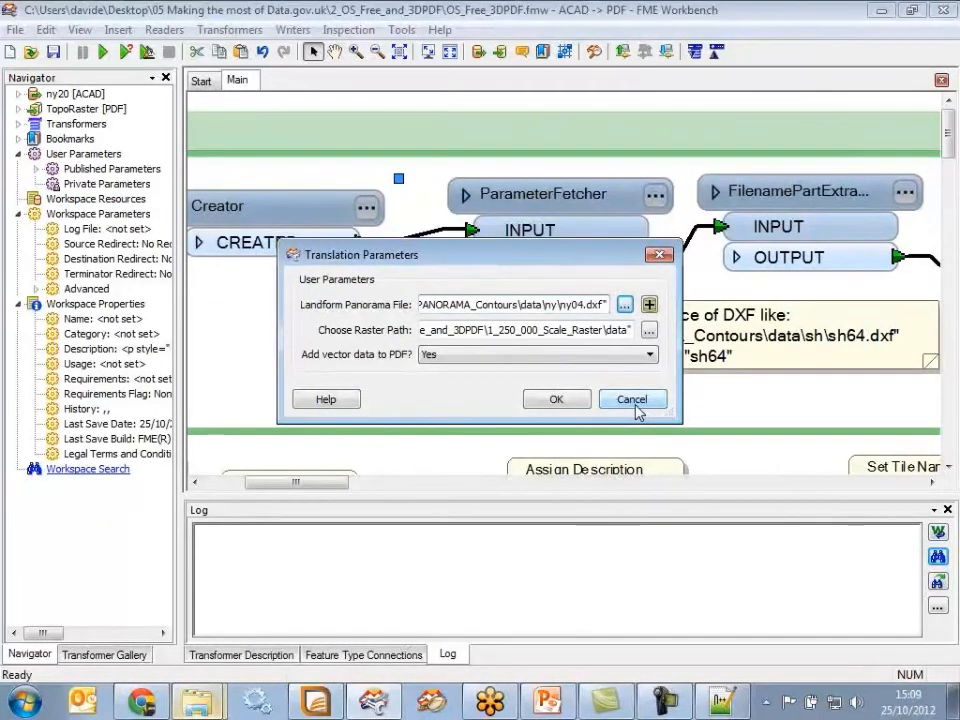
click(566, 305)
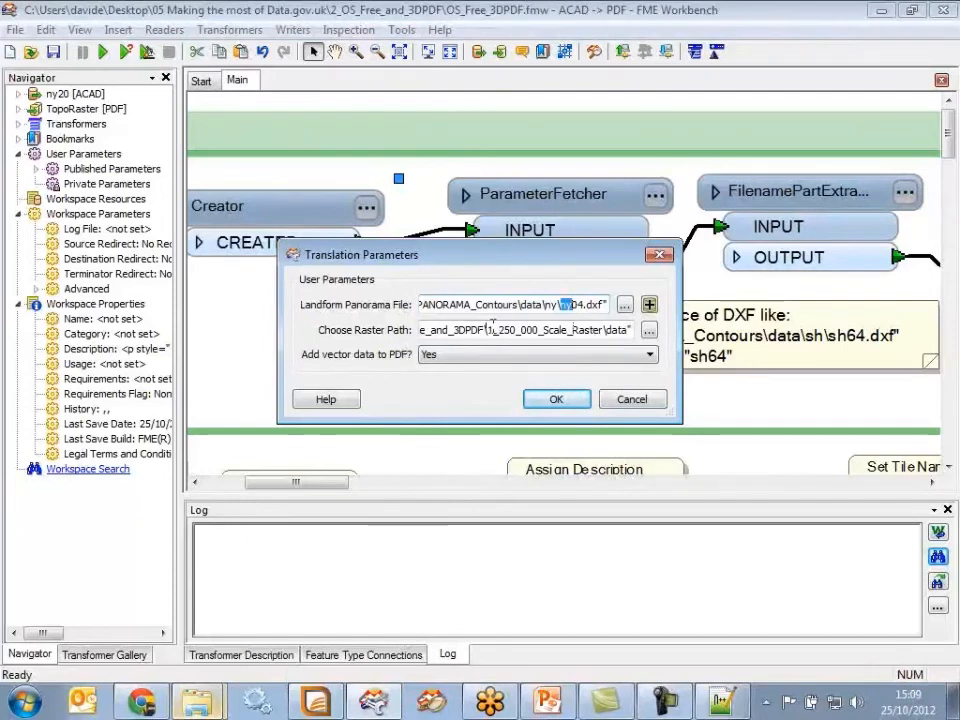
click(629, 400)
Follow the flow from FilenamePartExtractor through SubstringExtractor, and review the StringConcatenator's string parts without changing them
drag(338, 488, 360, 487)
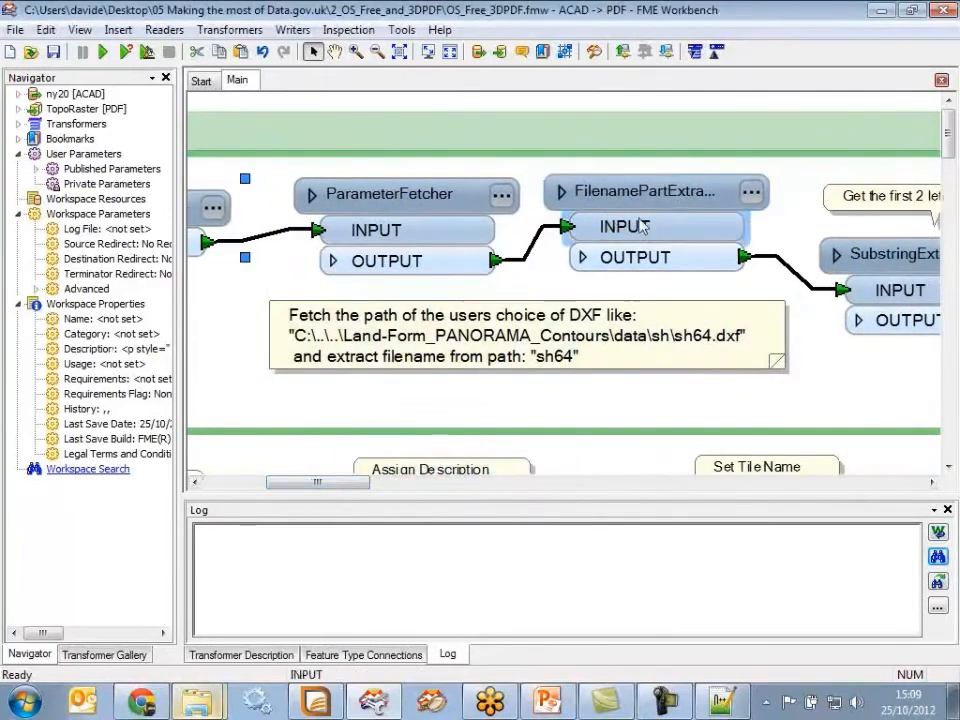
drag(354, 482, 417, 487)
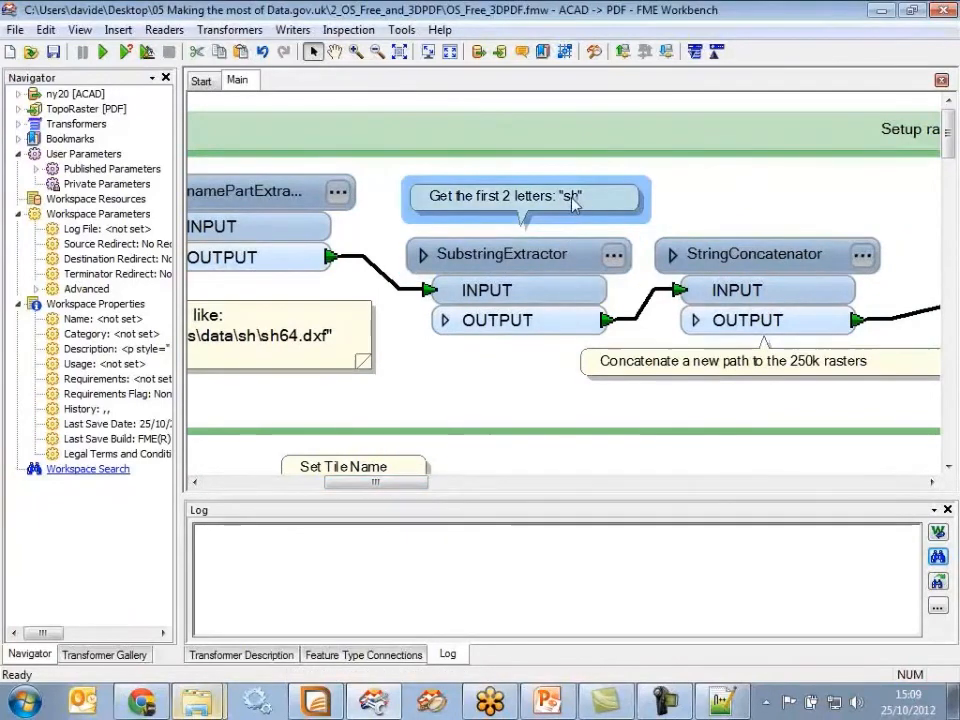
drag(414, 481, 446, 488)
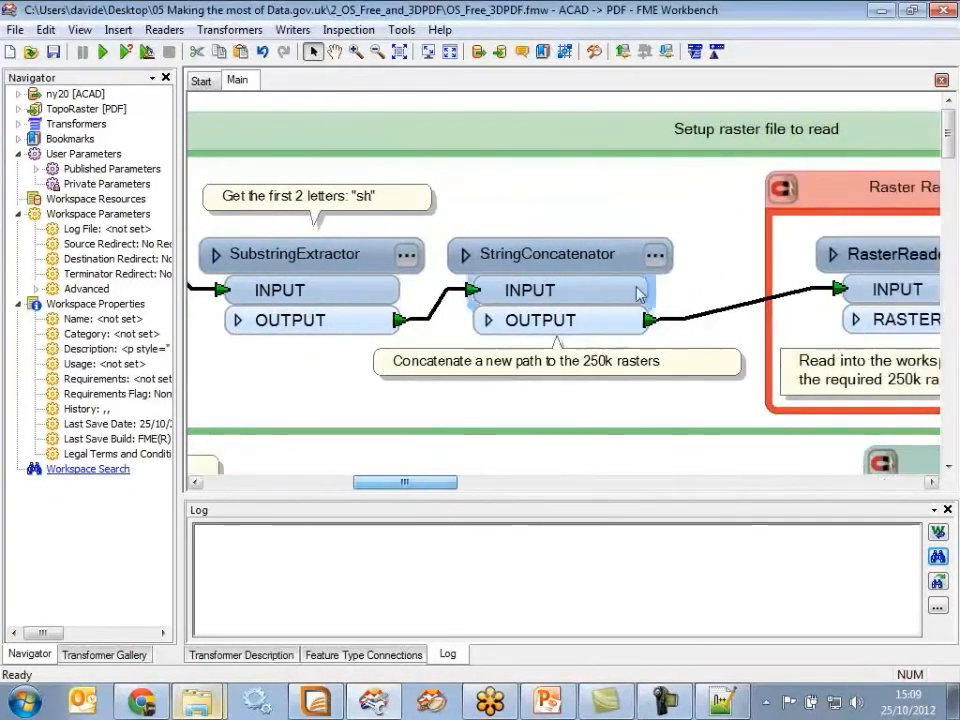
click(648, 253)
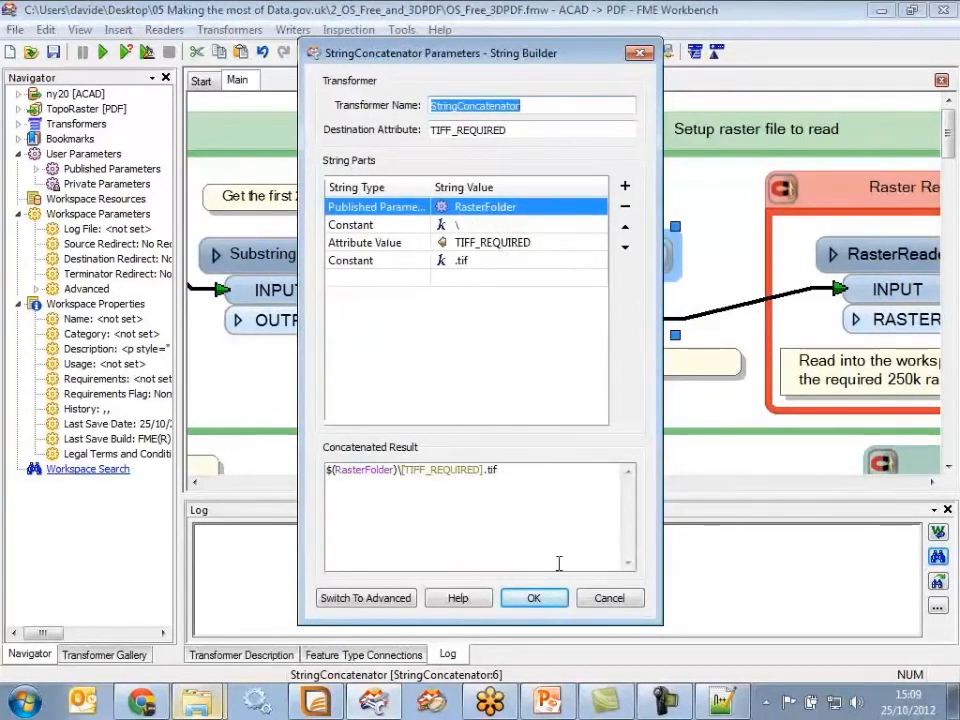
click(602, 600)
Review the RasterReader_2 dataset parameters without changing them, and follow the raster flow on to the Clipper
drag(388, 496, 429, 492)
click(733, 256)
click(476, 356)
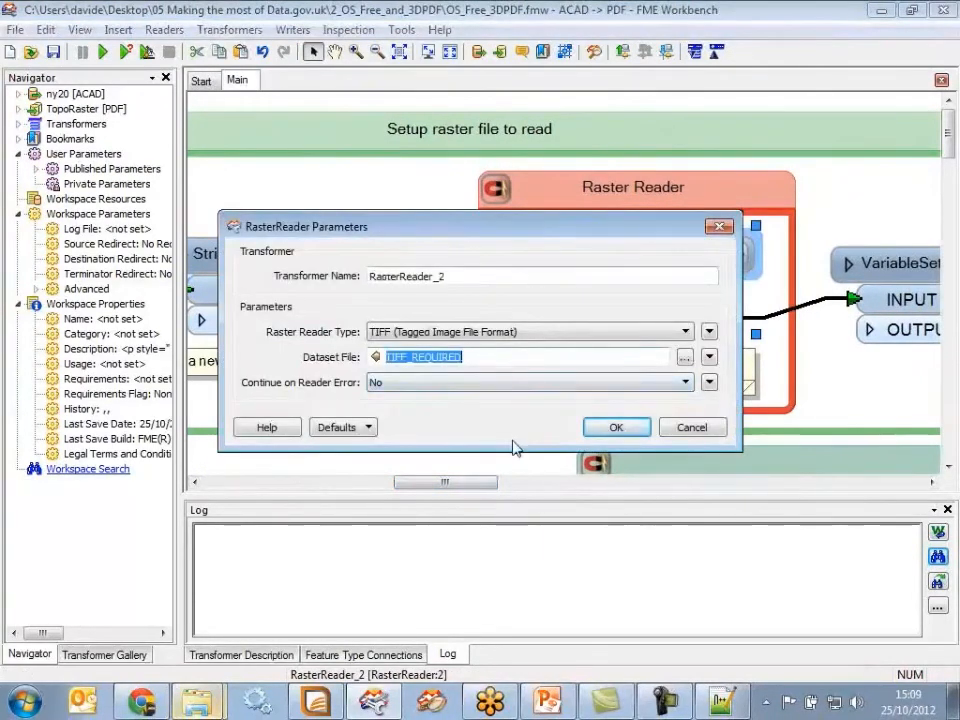
click(689, 430)
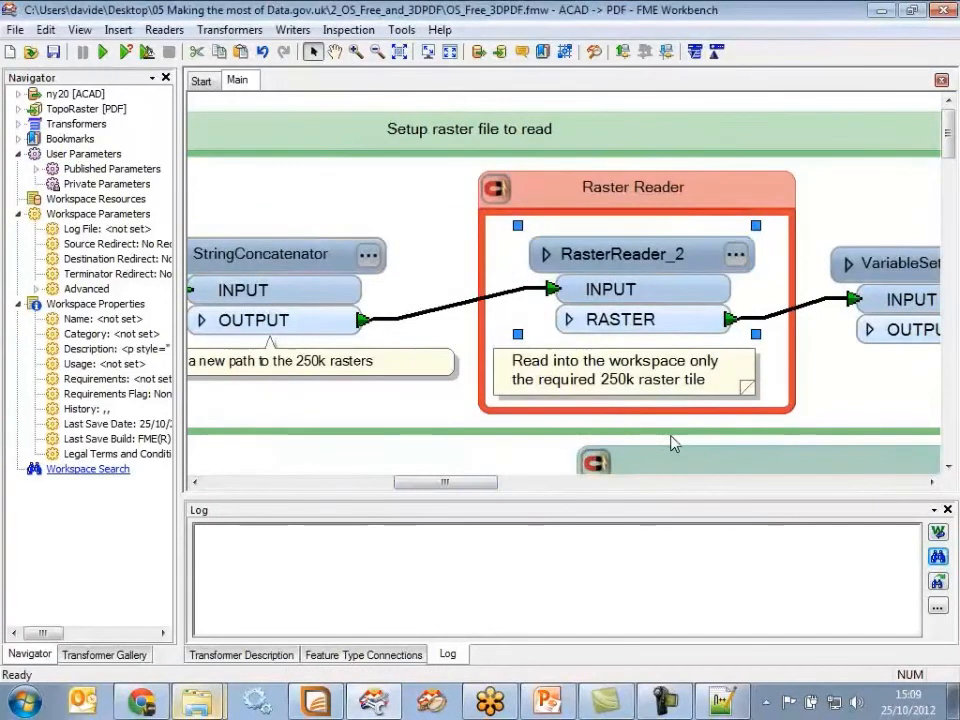
drag(479, 487, 487, 488)
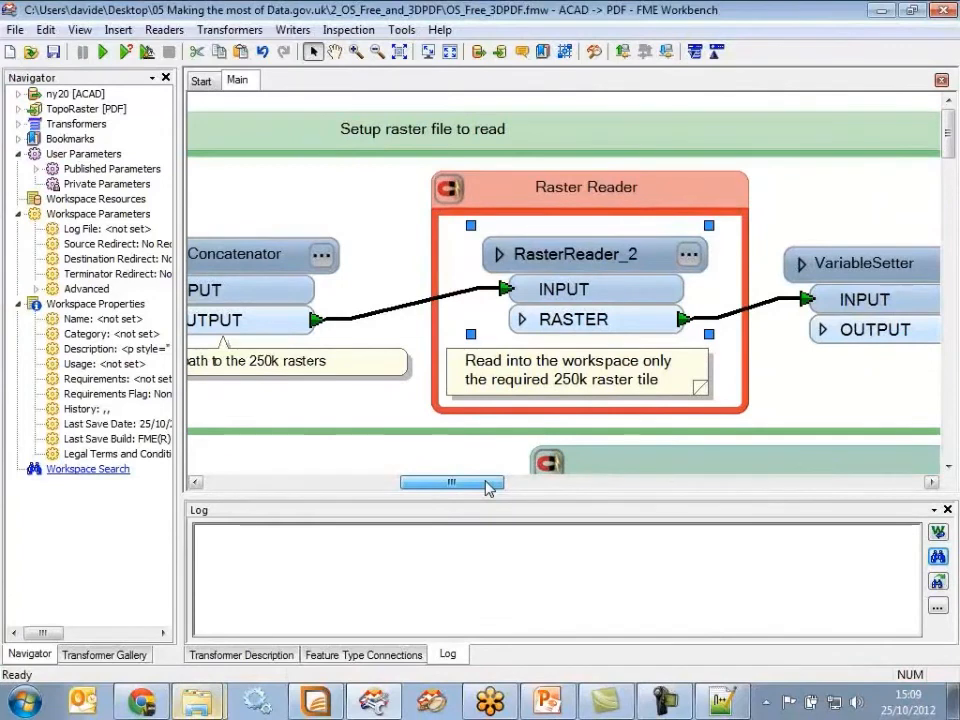
drag(487, 488, 574, 497)
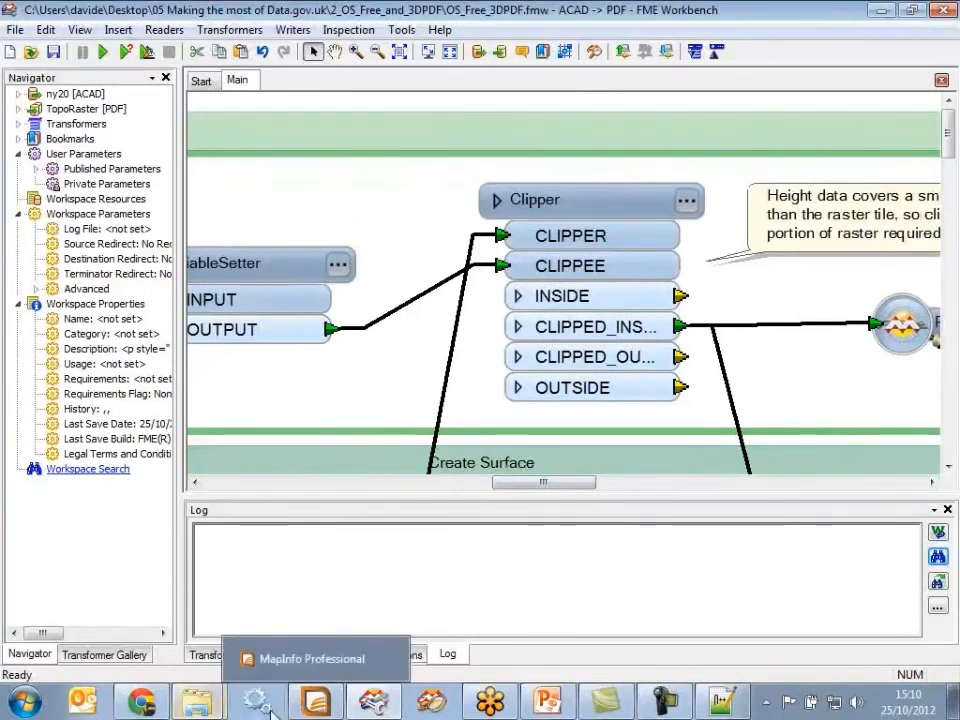
Switch to the Out folder of 2_OS_Free_and_3DPDF and open TopoRaster_ny20.pdf in Adobe Reader
mouse_move(207, 707)
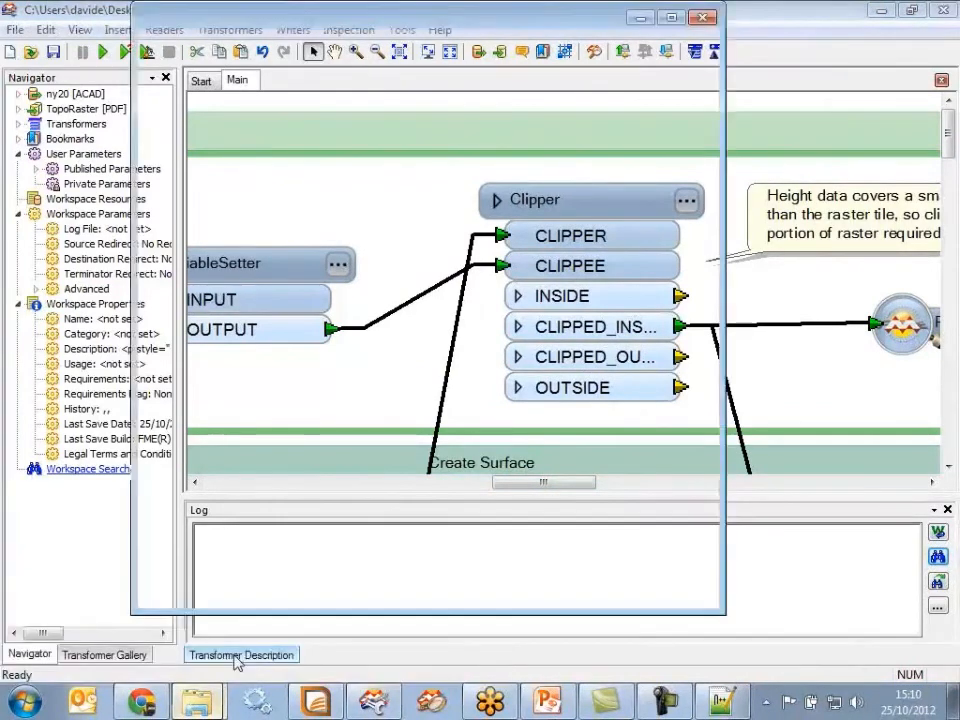
click(236, 658)
double_click(442, 172)
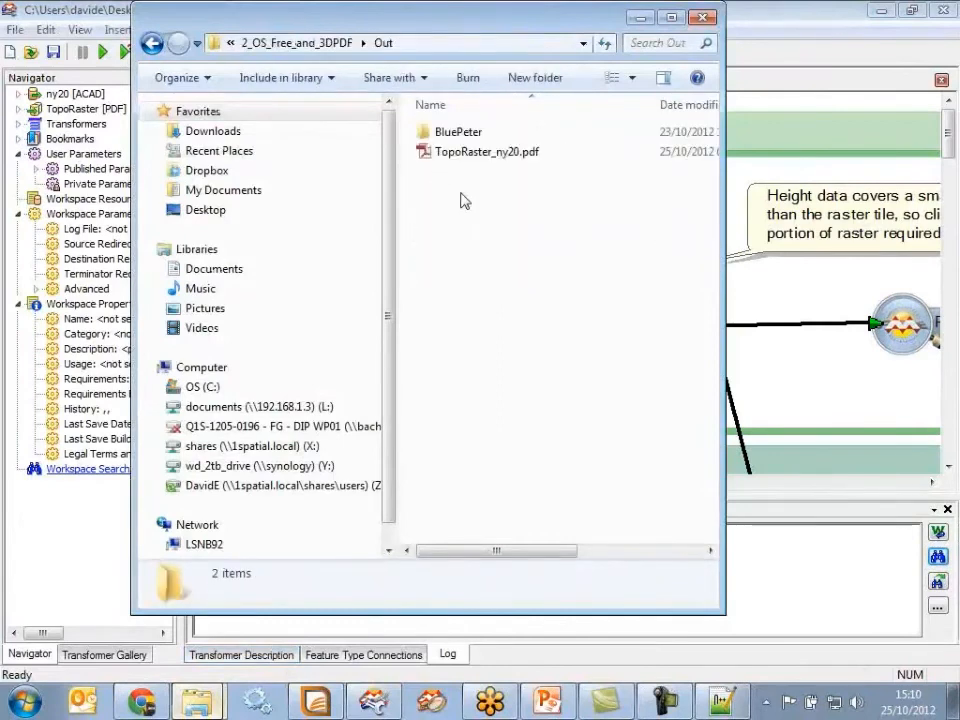
double_click(470, 154)
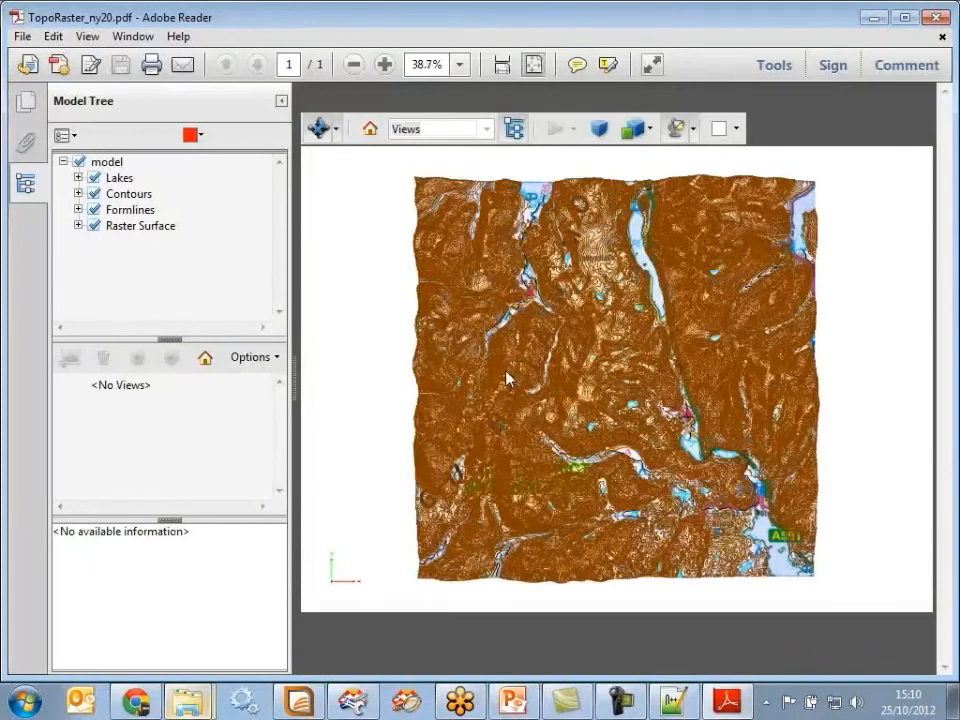
Show only the Lakes layer of the 3D model and inspect the attributes of the long lake in the north
click(79, 162)
click(94, 178)
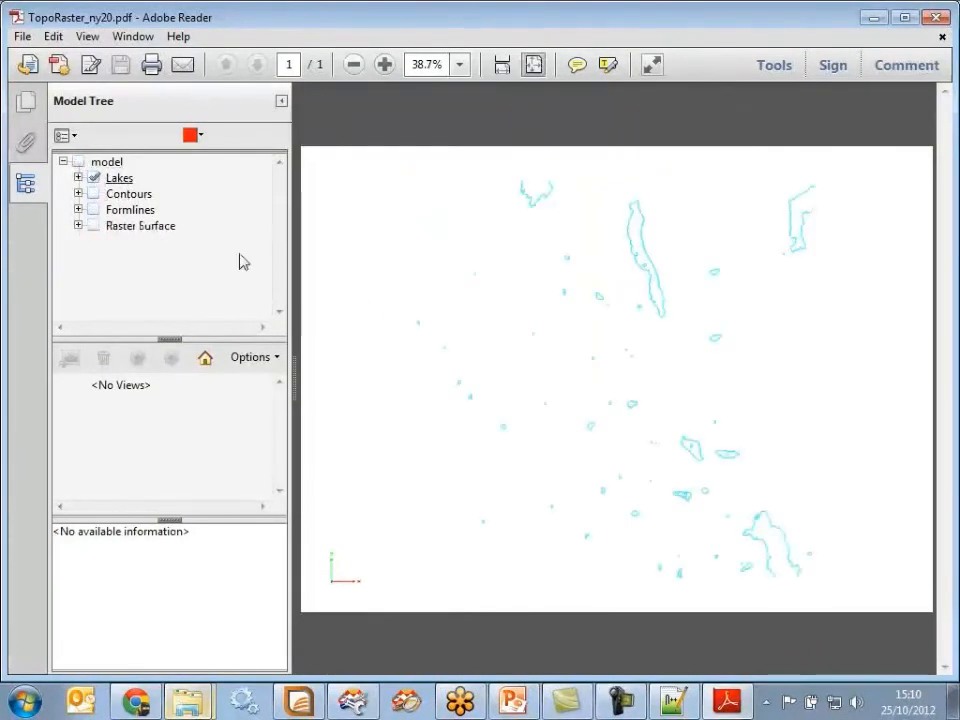
click(664, 304)
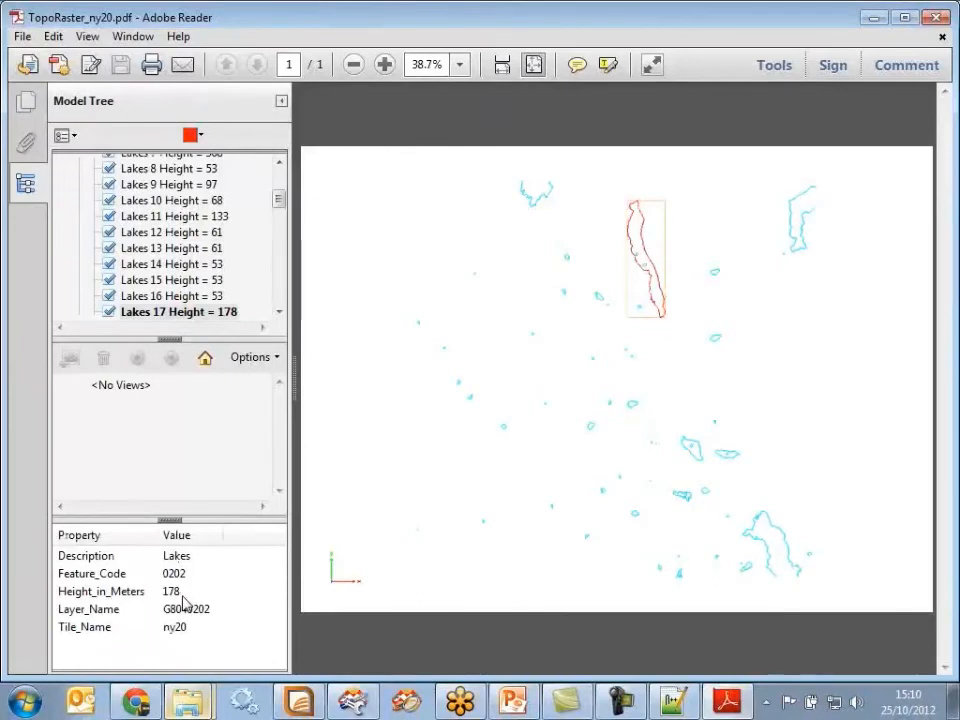
drag(280, 205, 277, 180)
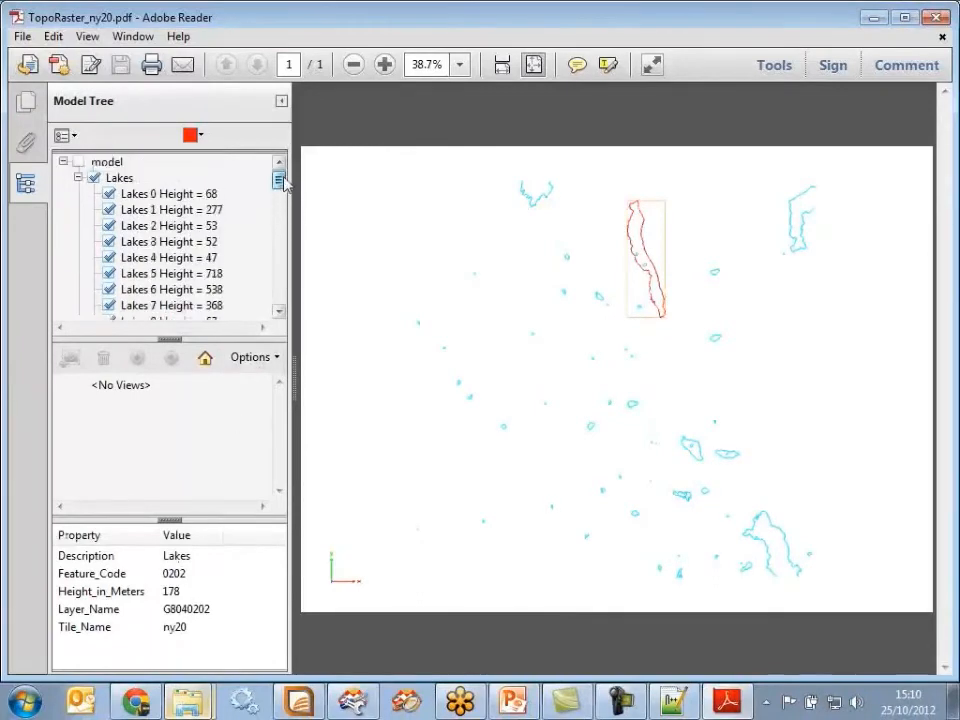
click(78, 177)
Show only the Contours layer, tilt the model into a perspective view, and inspect one contour's attributes
click(94, 193)
click(94, 178)
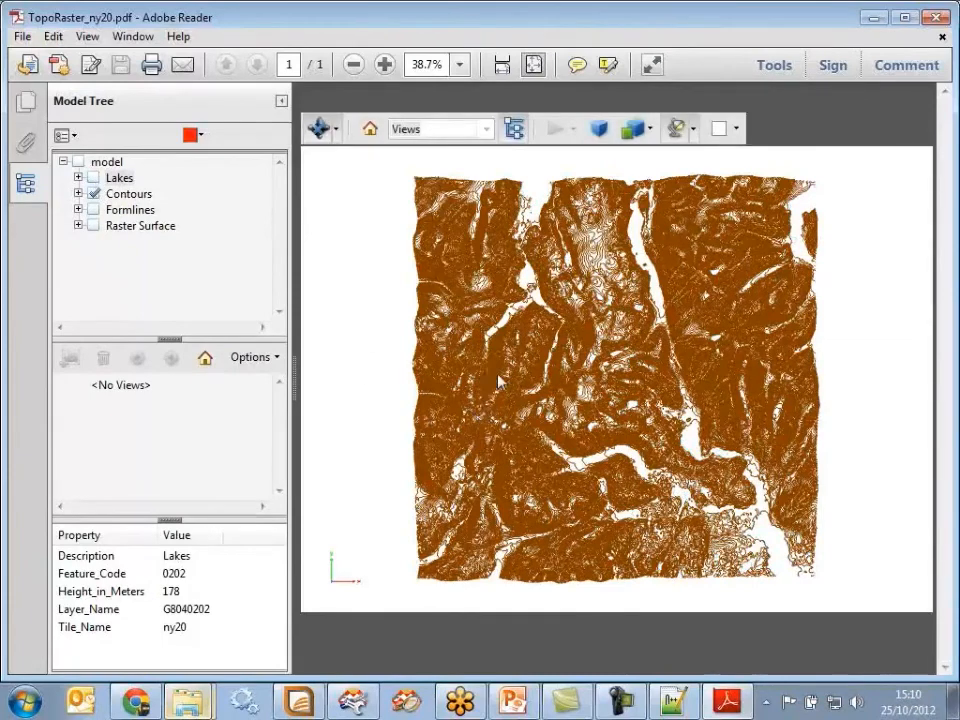
drag(415, 311, 630, 470)
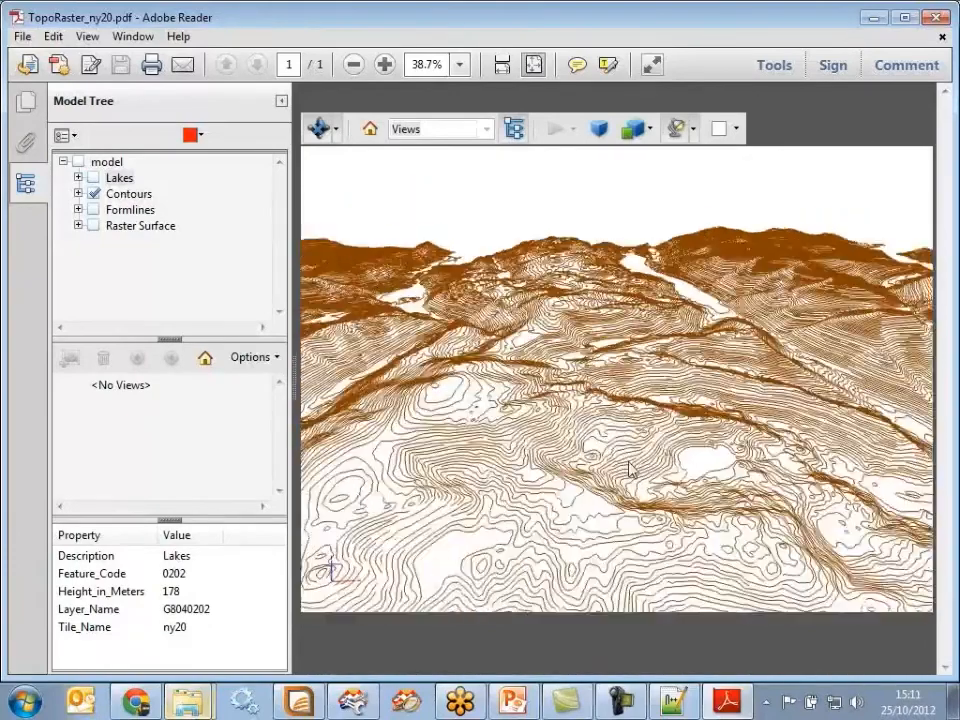
click(476, 405)
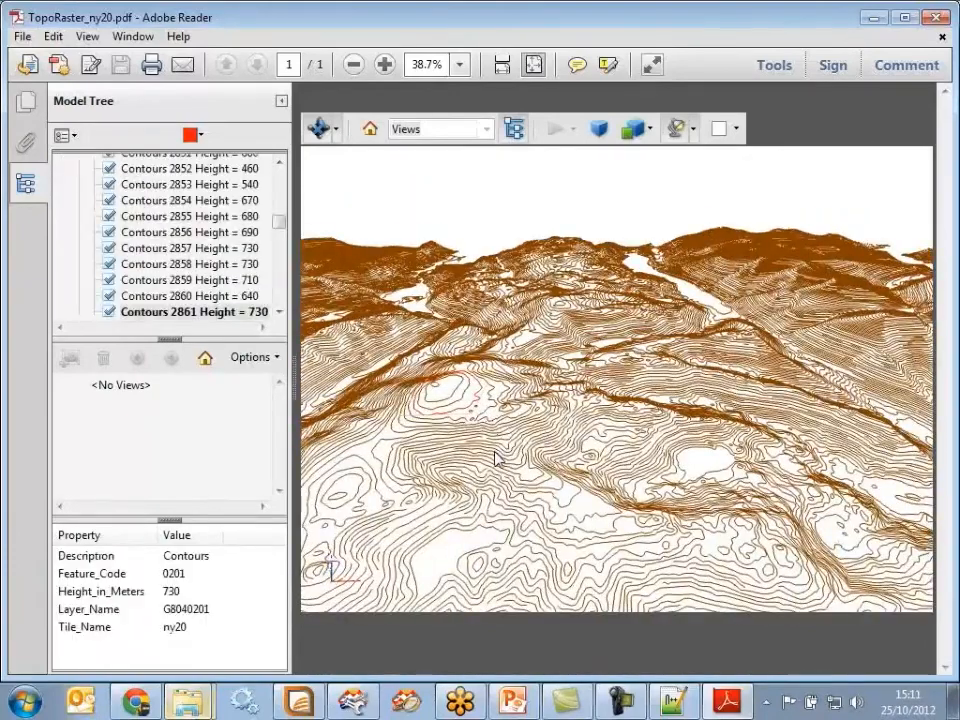
drag(282, 225, 283, 170)
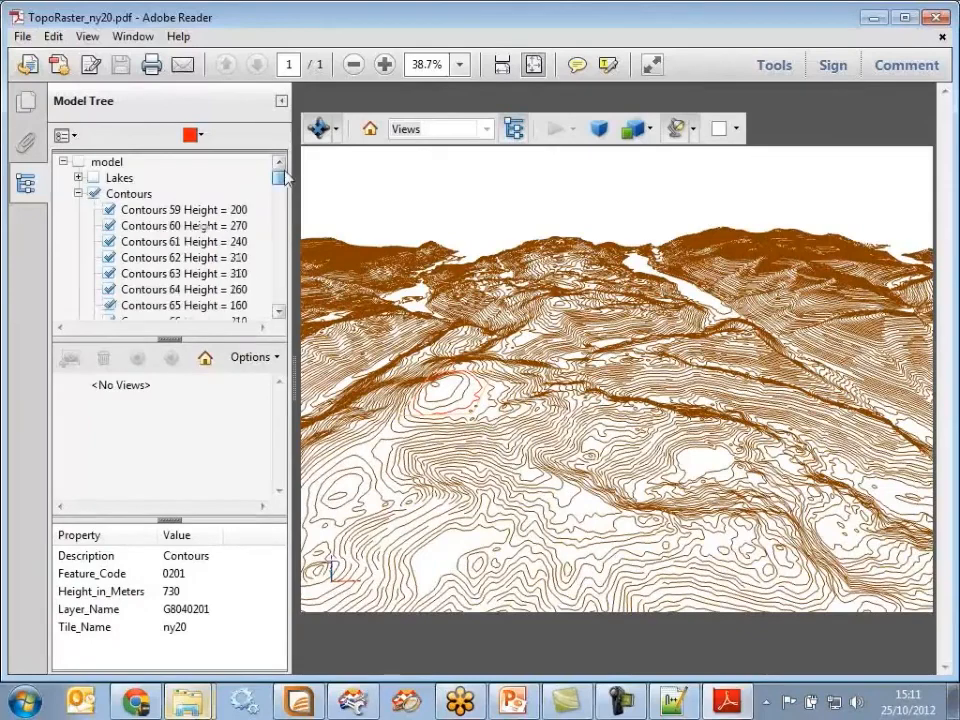
click(78, 194)
Replace the Contours layer with the Raster Surface layer and examine the draped map terrain from different angles
click(94, 194)
click(94, 226)
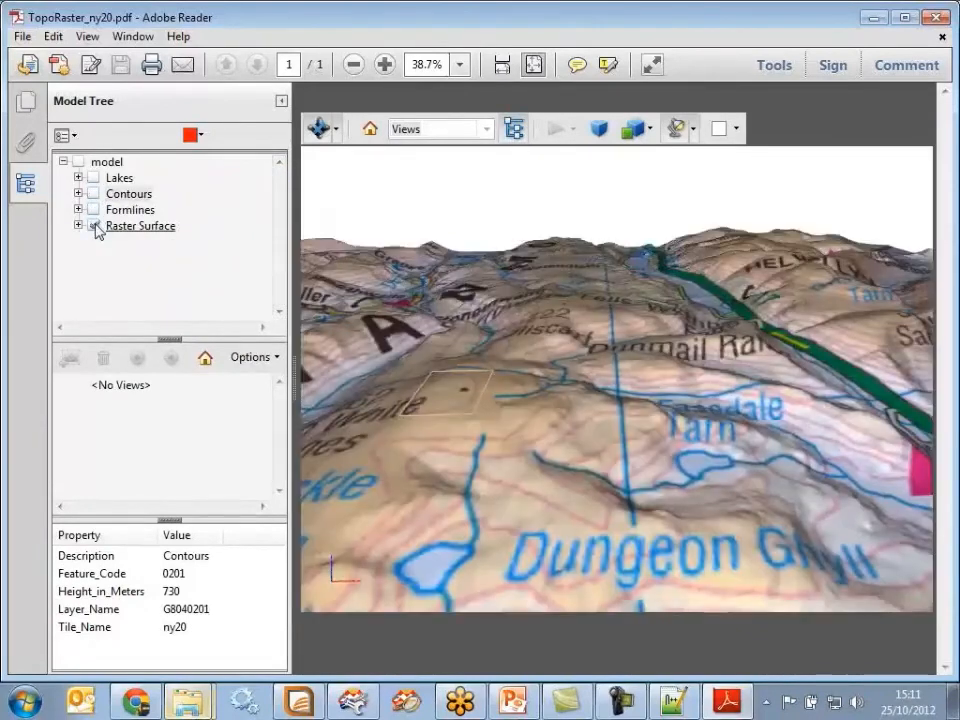
drag(499, 431, 544, 435)
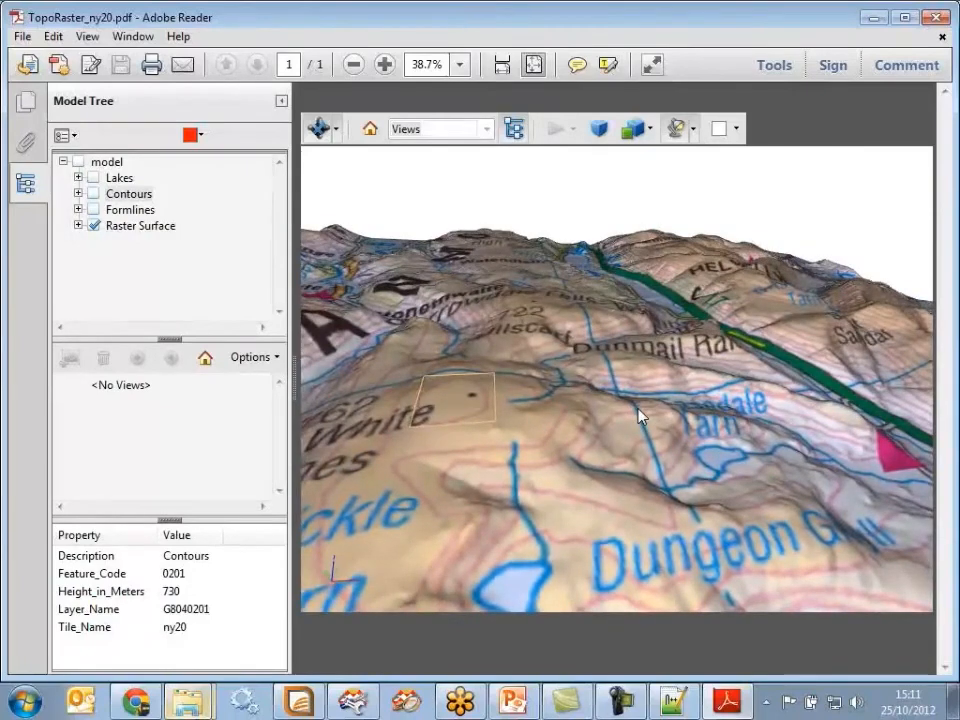
drag(654, 409, 665, 399)
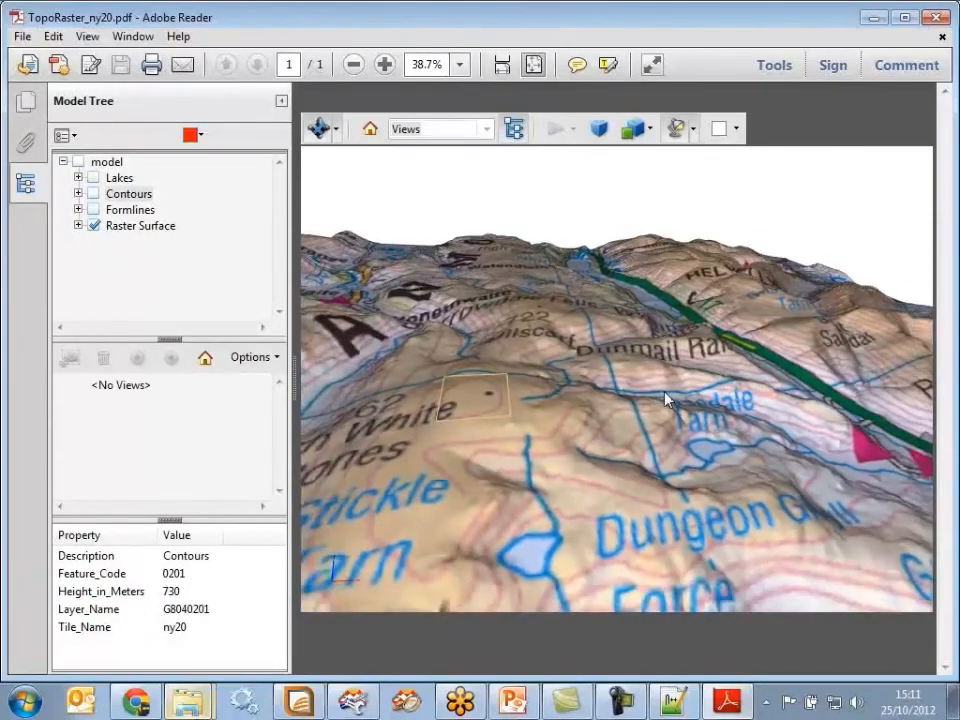
scroll(667, 400, down, 1)
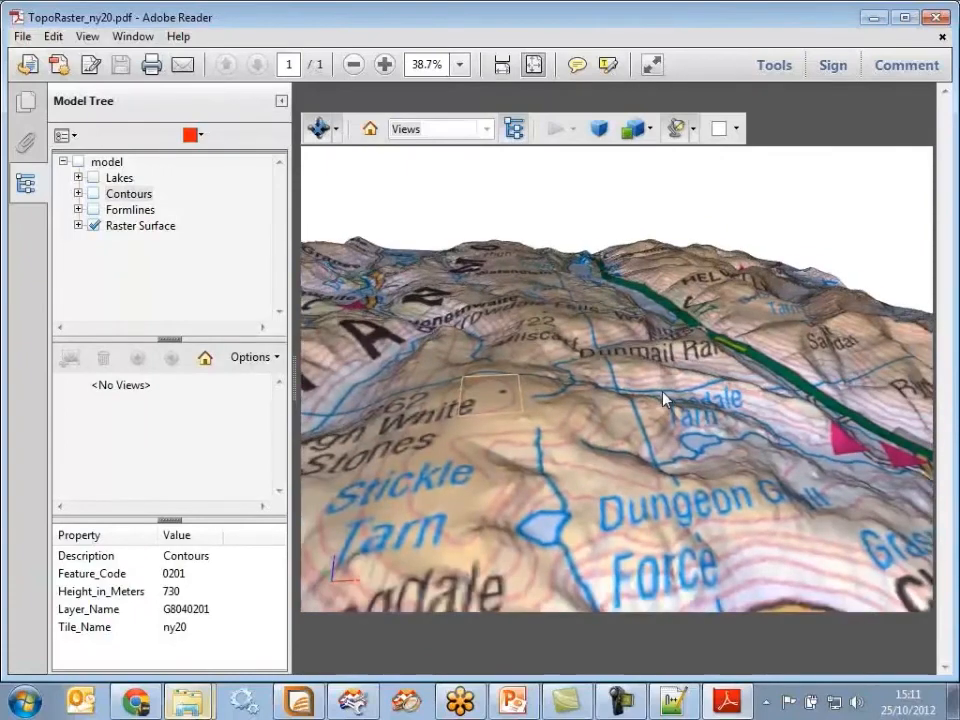
Minimise the PDF, switch to the PowerPoint presentation and advance to the Data.gov.uk – Linked Data slide
click(873, 18)
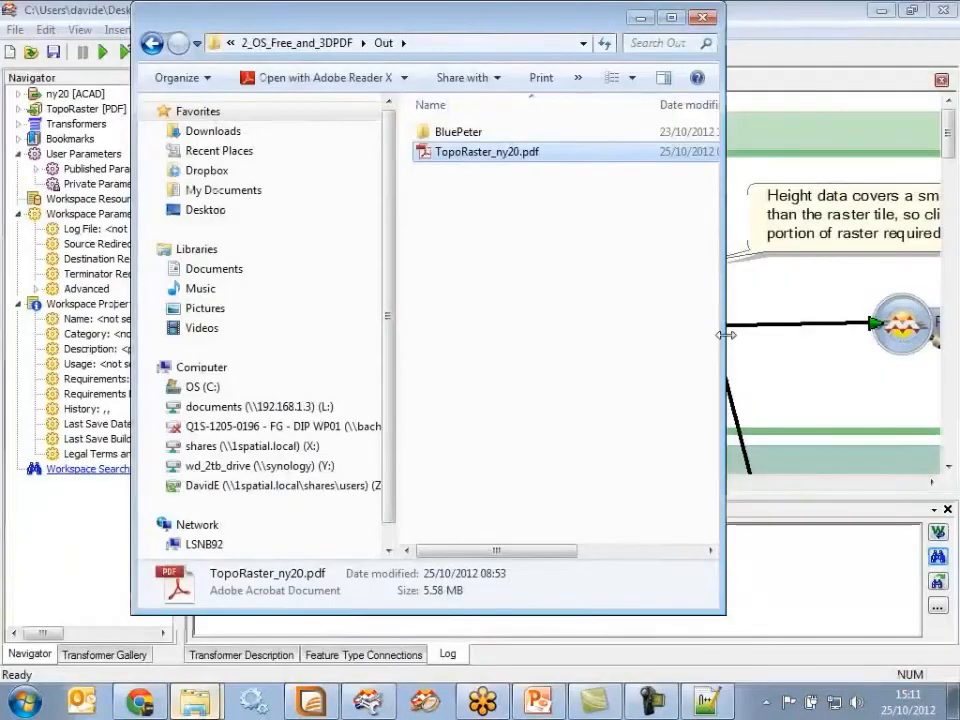
click(547, 700)
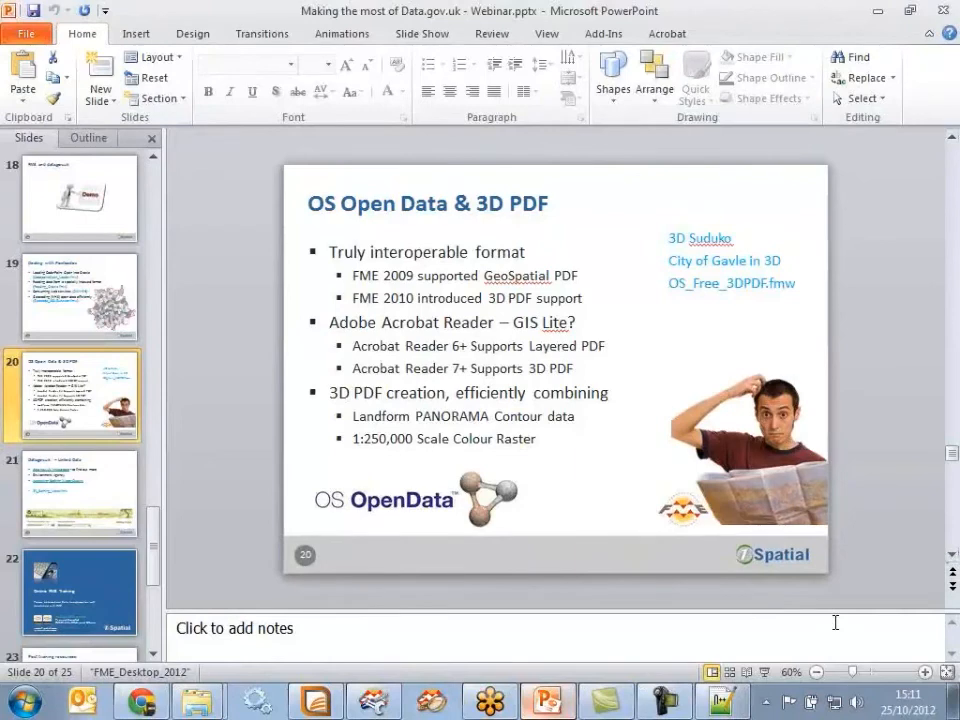
click(953, 556)
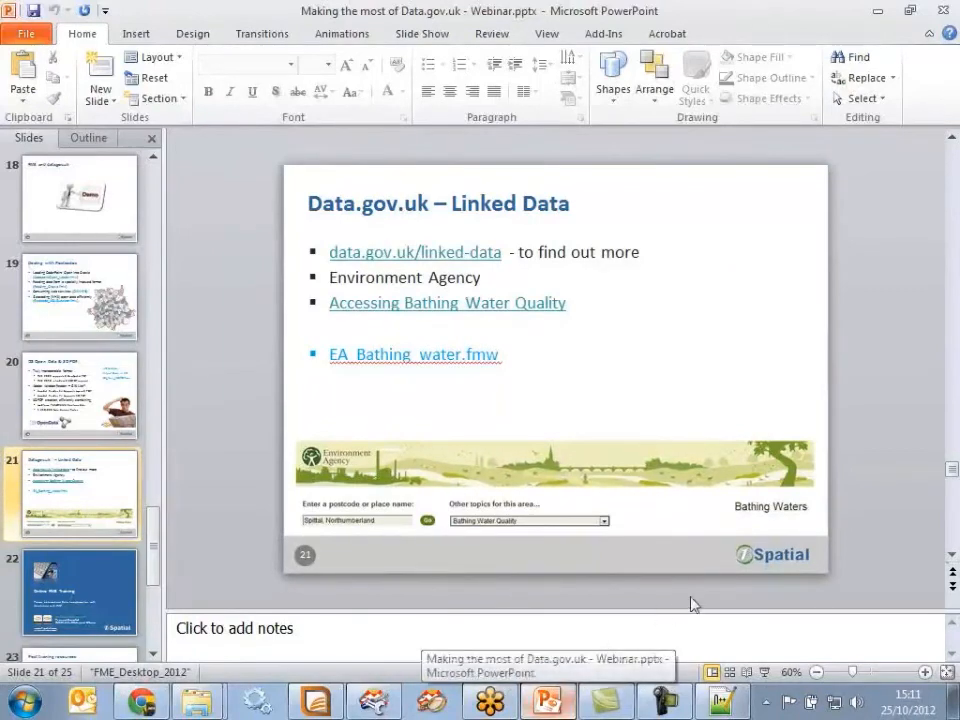
Switch to Chrome, go to data.gov.uk, and open its Linked Data page to review the content
click(150, 702)
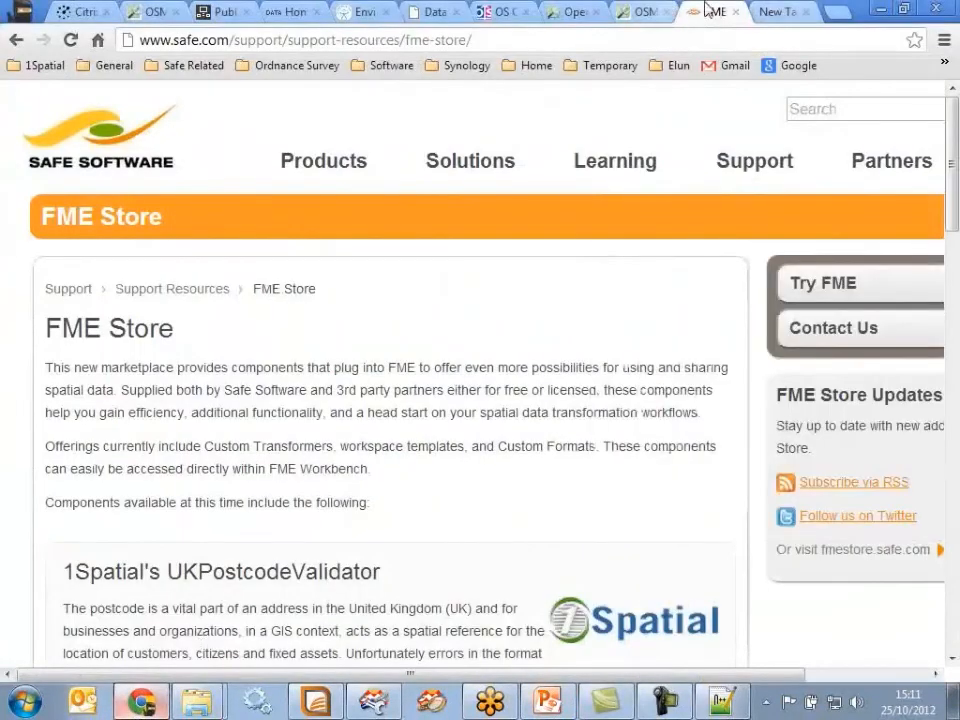
click(570, 33)
text(data.gov.uk)
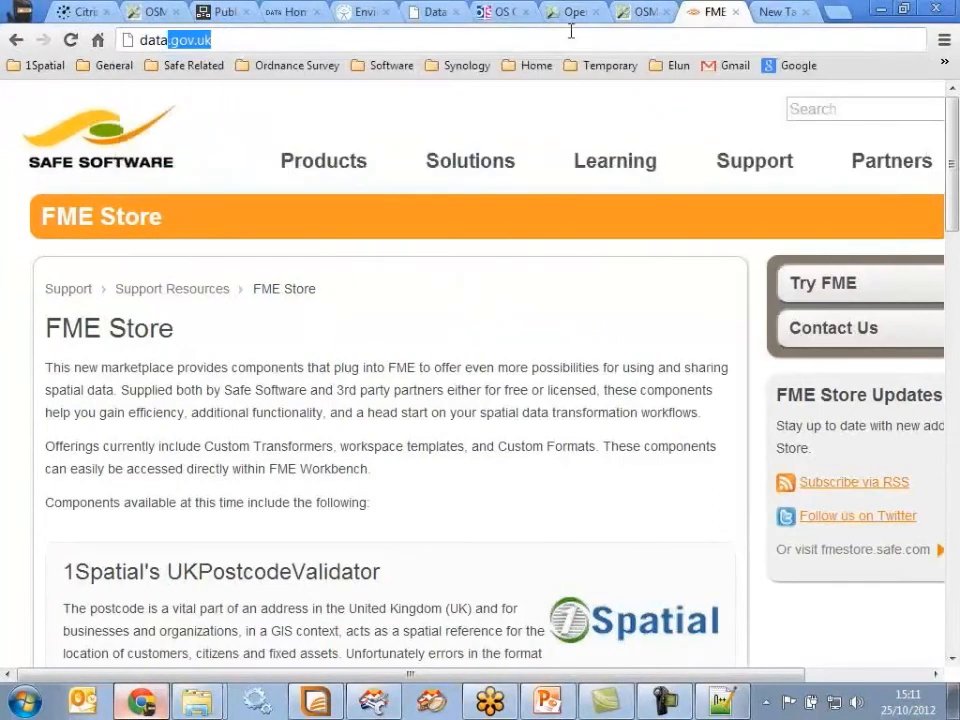
key(Return)
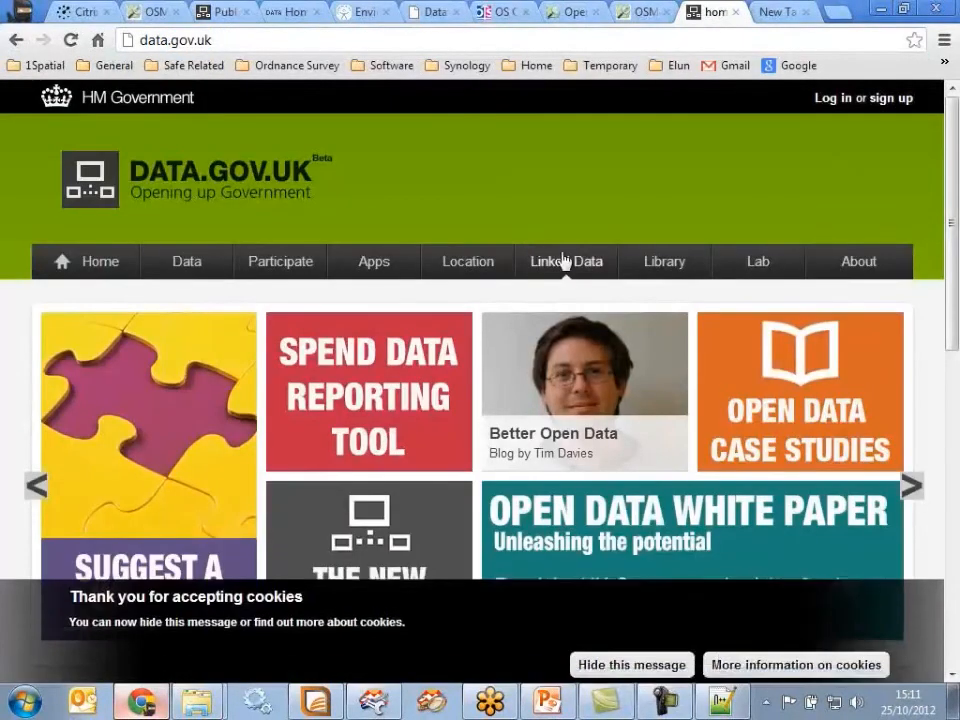
click(566, 263)
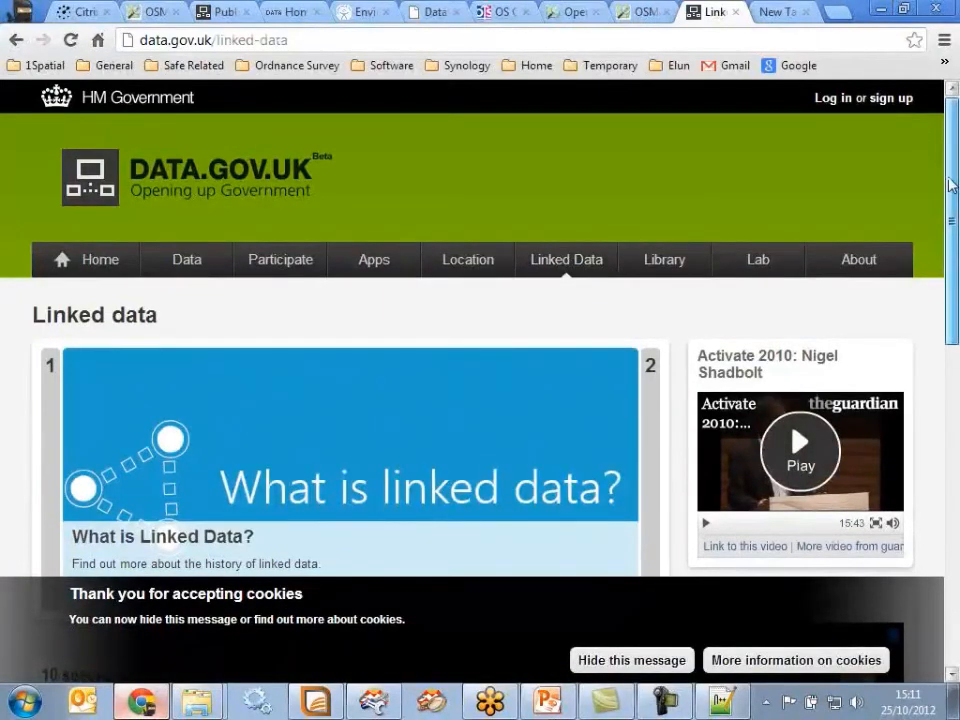
drag(952, 186, 952, 265)
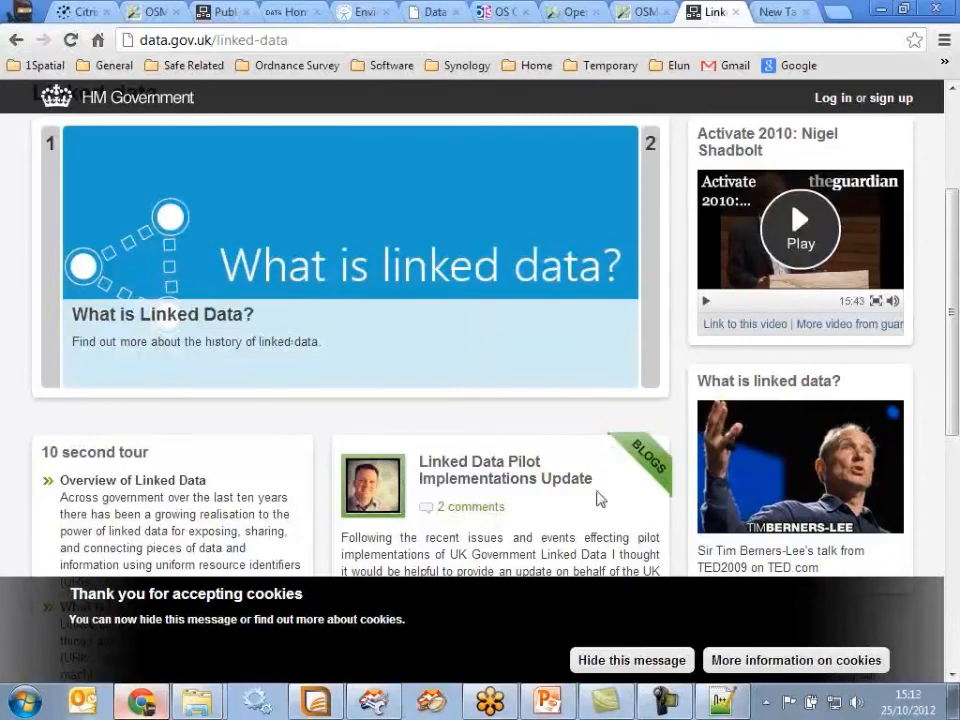
Return to PowerPoint, present the Linked Data slide as a slide show, and follow its Accessing Bathing Water Quality link
click(880, 8)
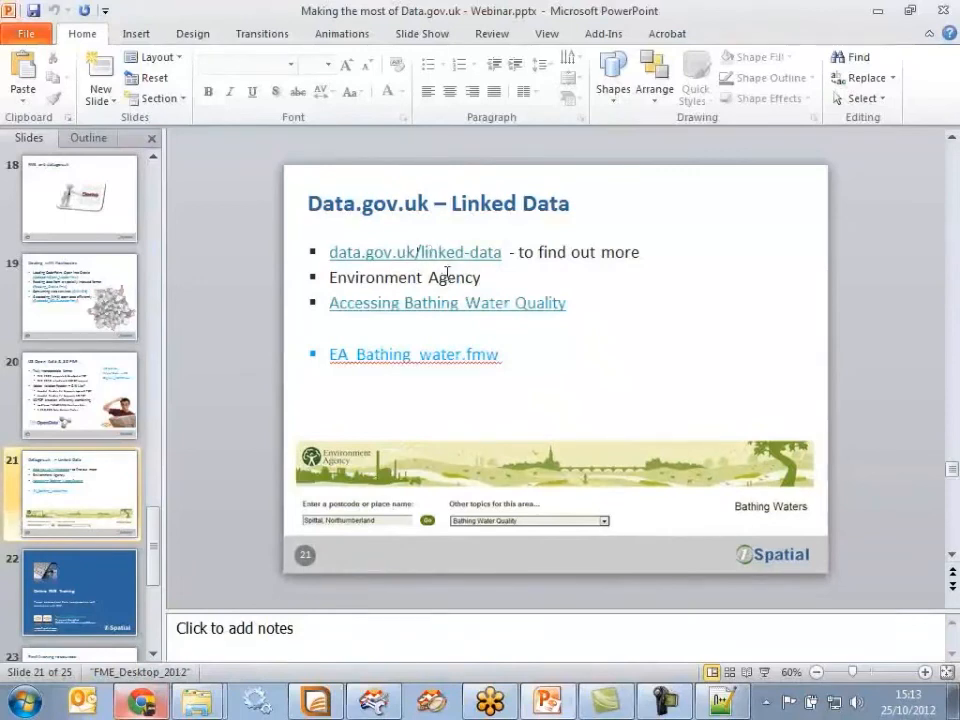
click(764, 672)
click(364, 250)
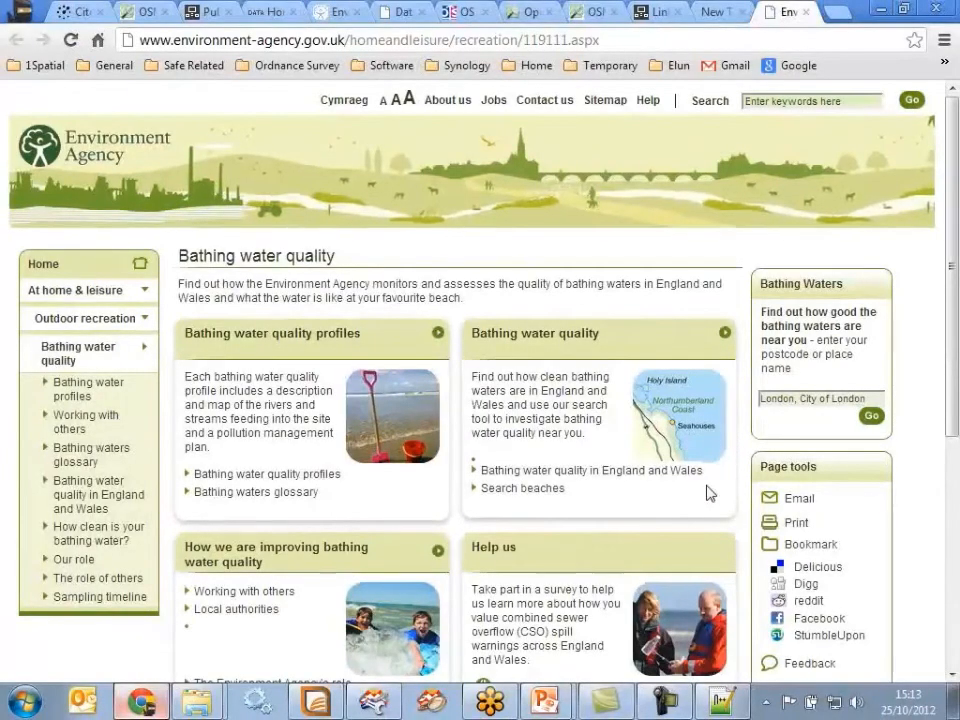
Open the Environment Agency's beach search and choose the Rest Bay Porthcawl bathing water on the map
click(534, 490)
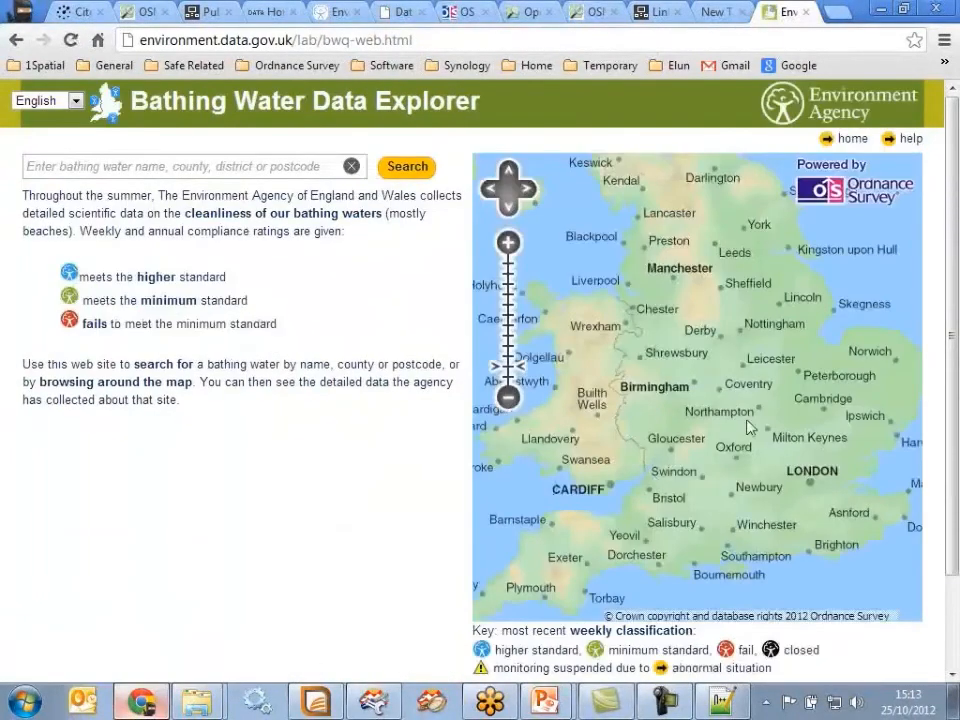
scroll(590, 478, up, 2)
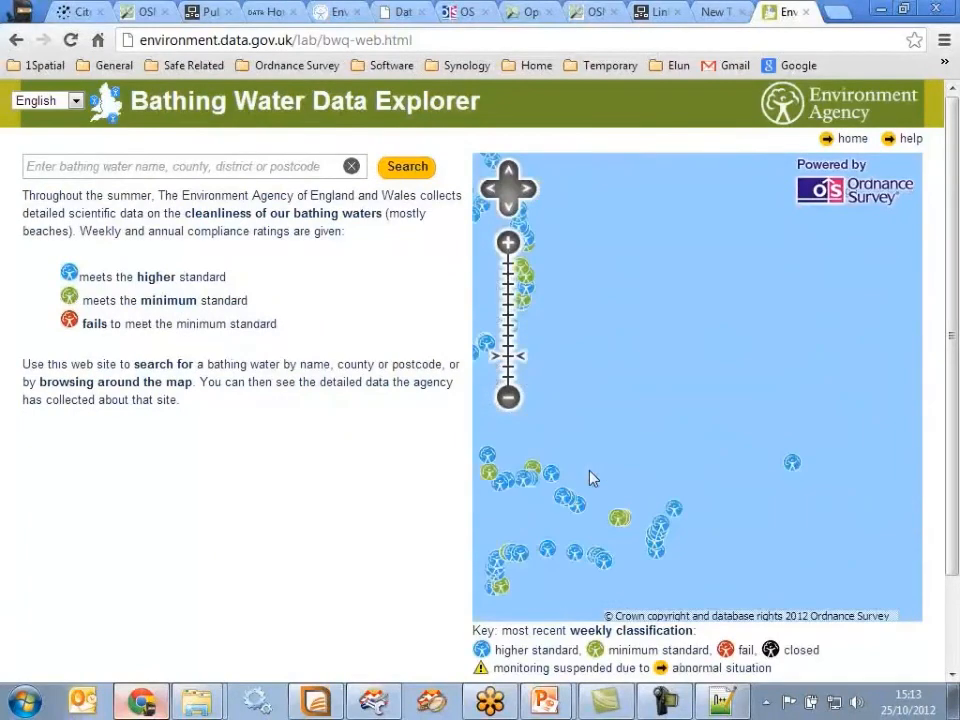
click(679, 540)
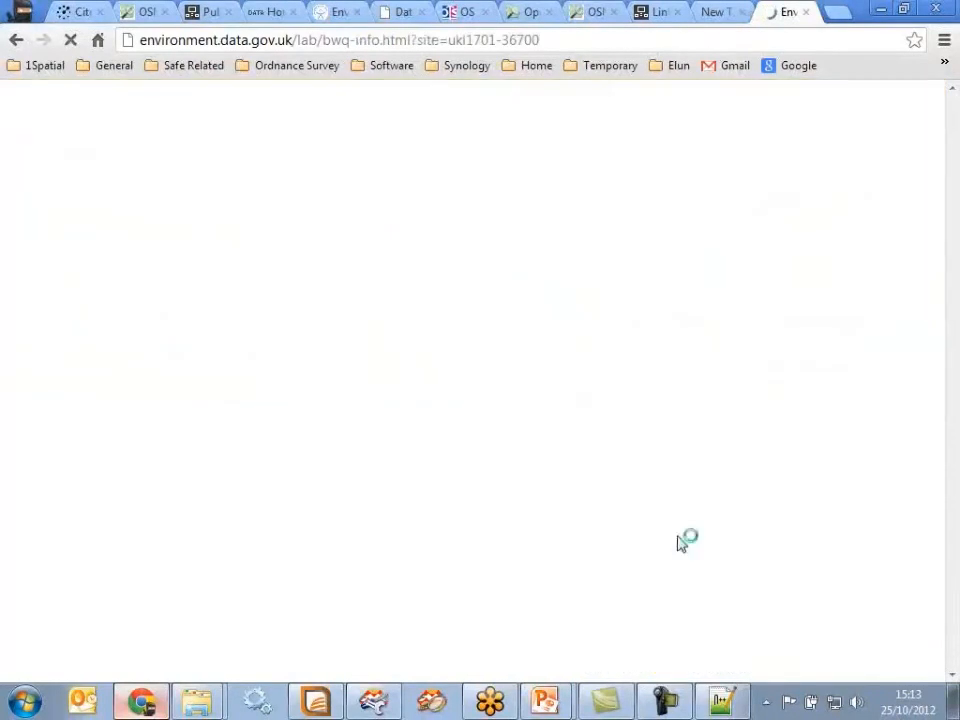
Read through the Rest Bay Porthcawl page's quality results, catchment and bathing water maps, and descriptive sections
drag(951, 188, 951, 301)
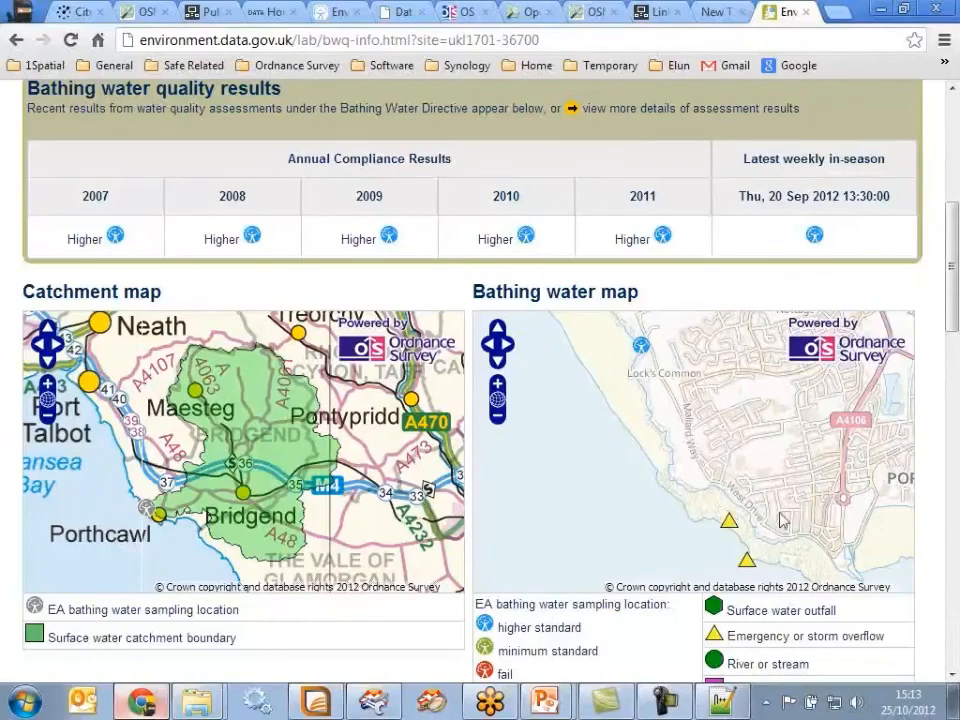
scroll(797, 516, down, 10)
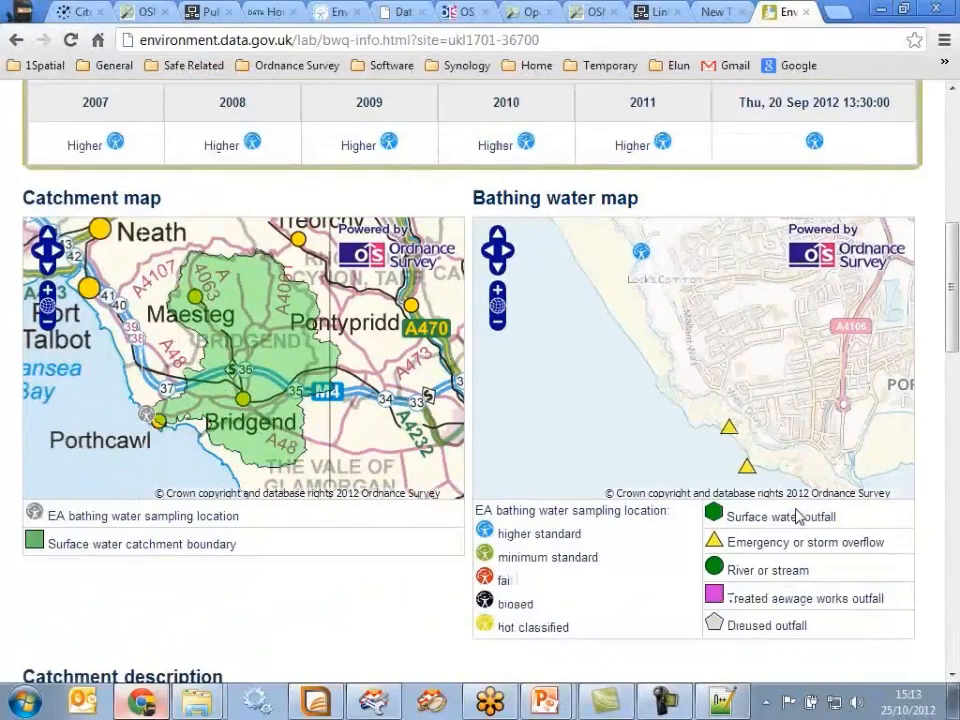
scroll(797, 516, down, 4)
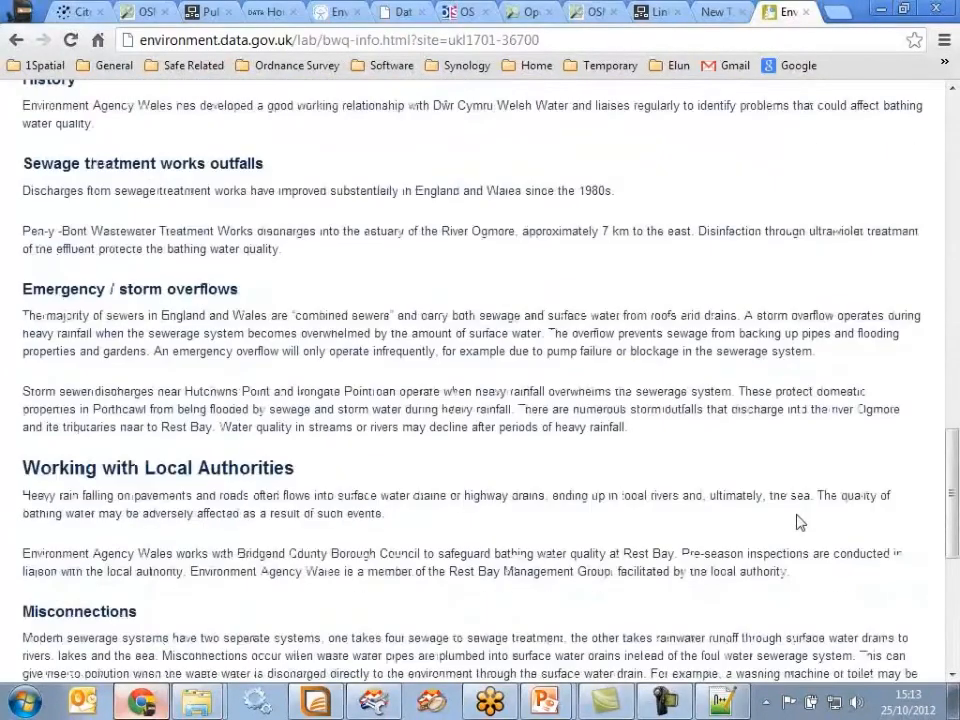
scroll(797, 521, down, 3)
key(Home)
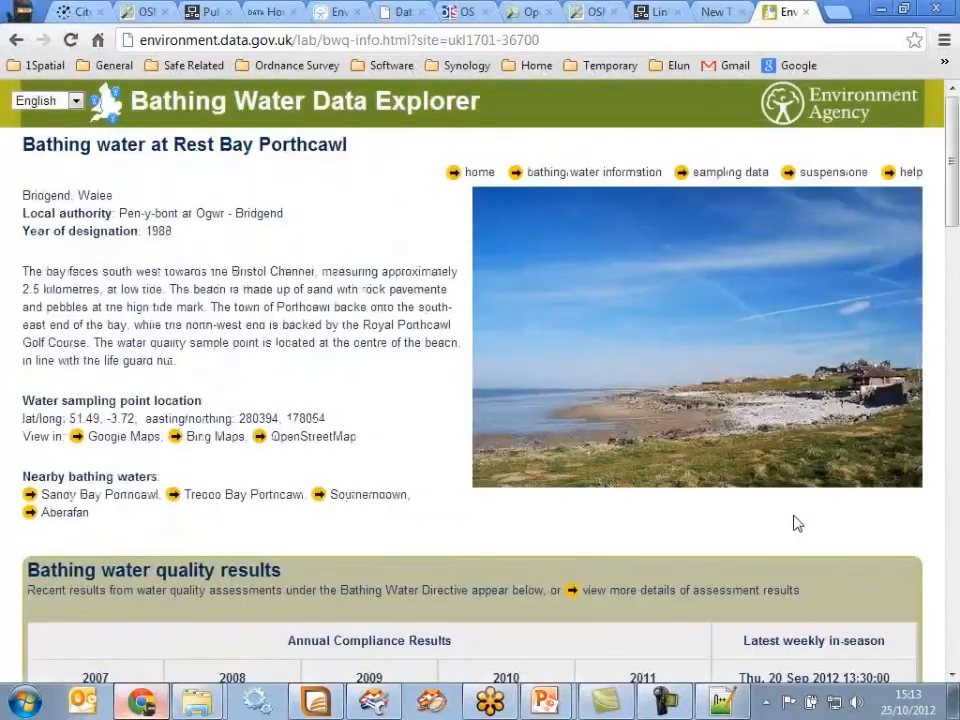
Open the sampling data for Rest Bay Porthcawl and examine the source data download links and measurement graphs
click(613, 178)
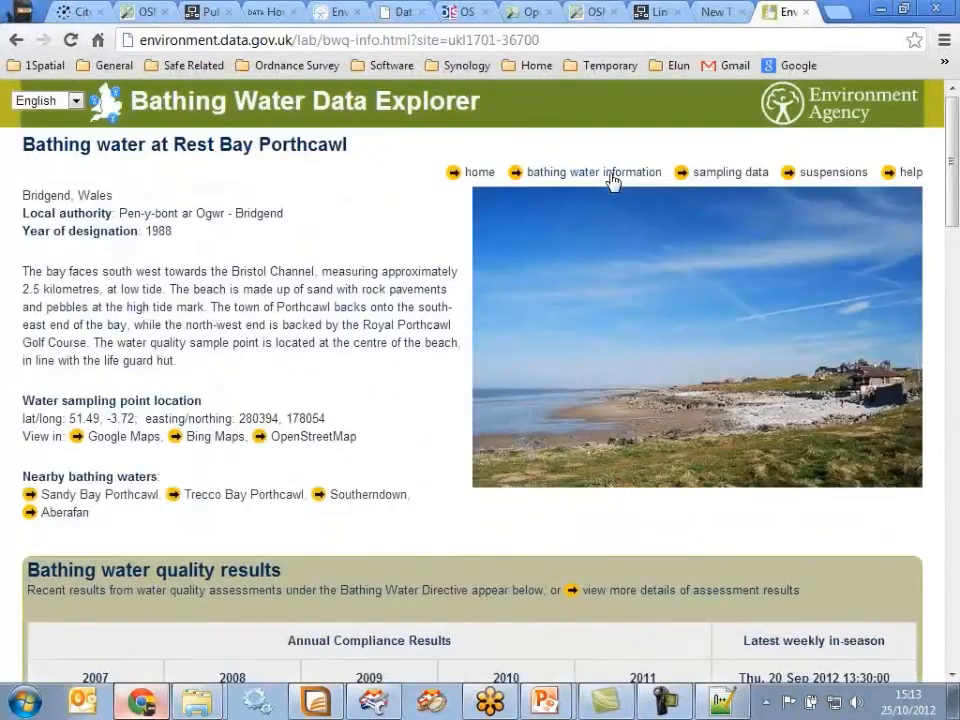
click(724, 176)
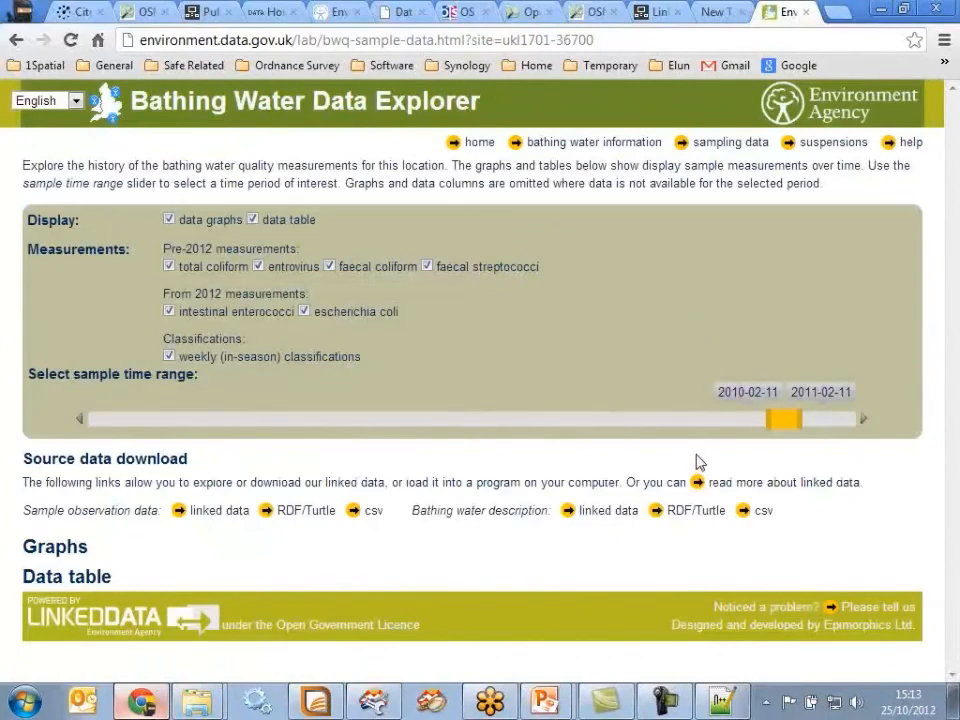
scroll(697, 461, down, 1)
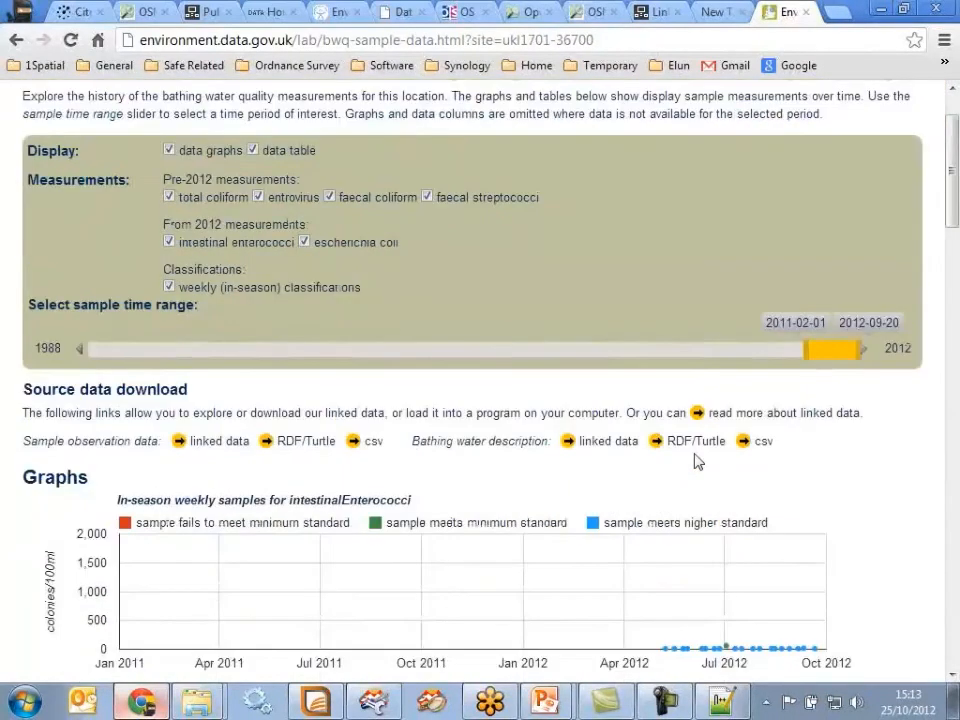
scroll(697, 461, down, 2)
scroll(901, 621, up, 1)
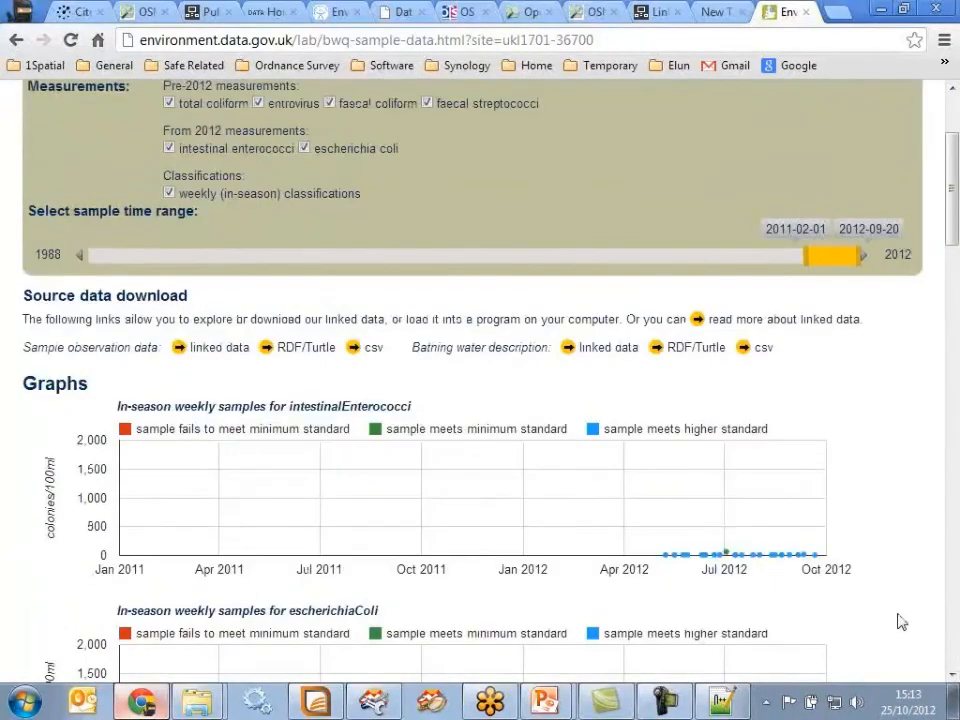
Leave the bathing water sample data page and end the Linked Data slide show
scroll(901, 621, up, 2)
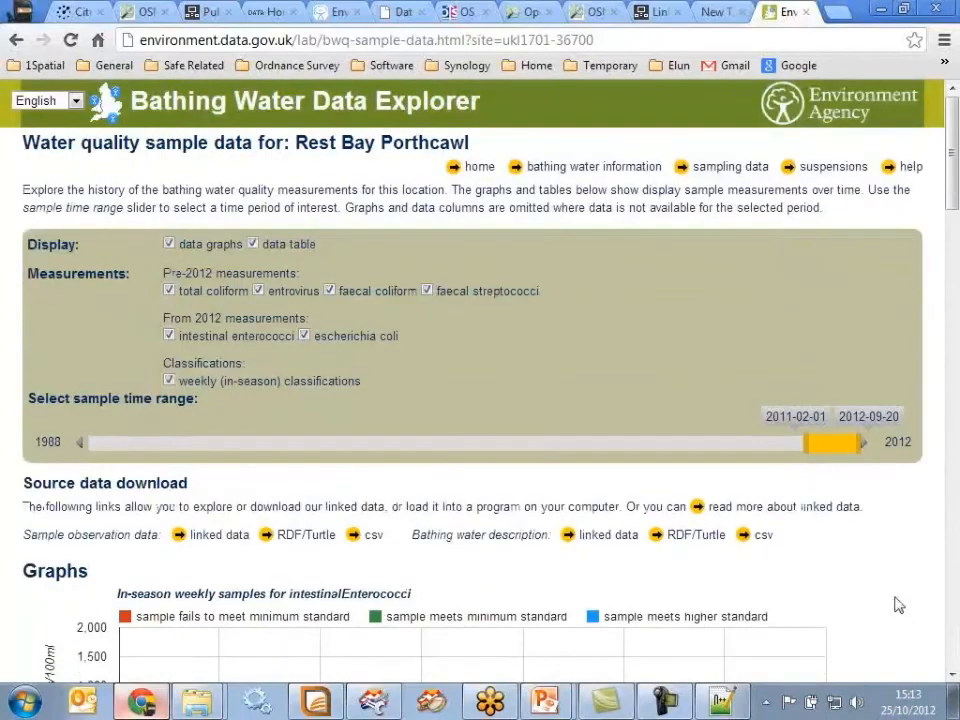
click(882, 10)
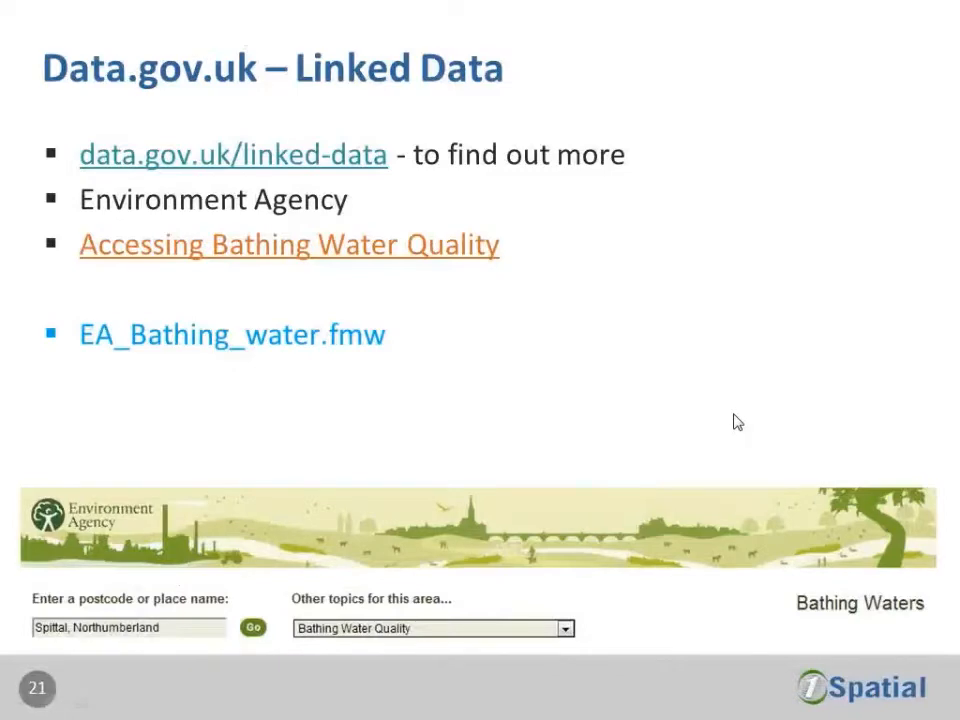
key(Escape)
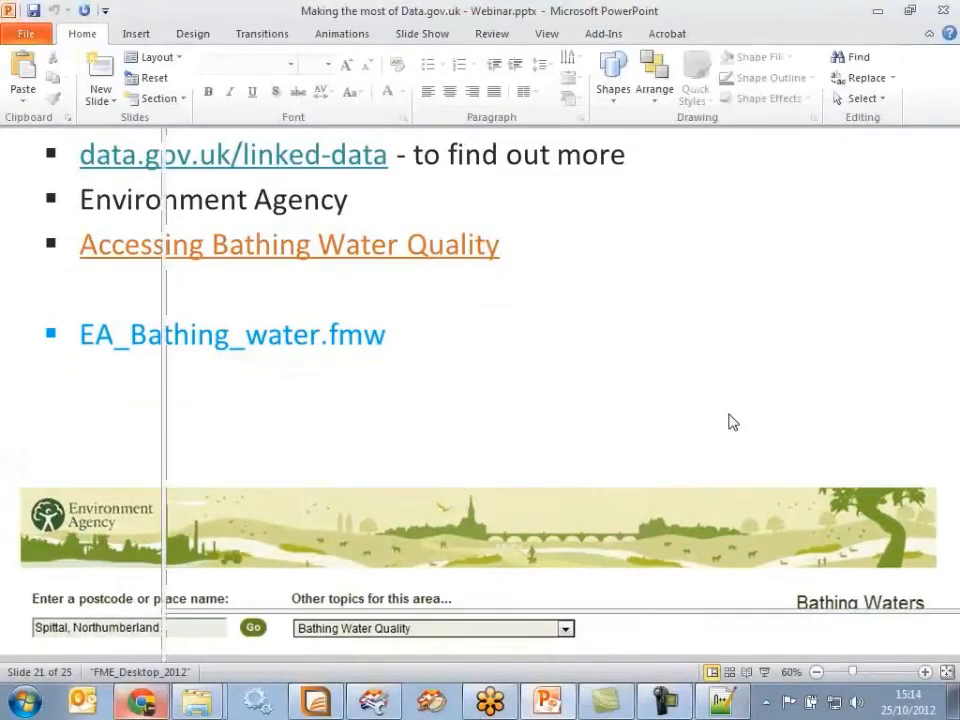
Switch to FME Workbench and close the OS_Free_3DPDF.fmw workspace without saving its changes
click(385, 705)
click(10, 34)
mouse_move(46, 30)
mouse_move(15, 30)
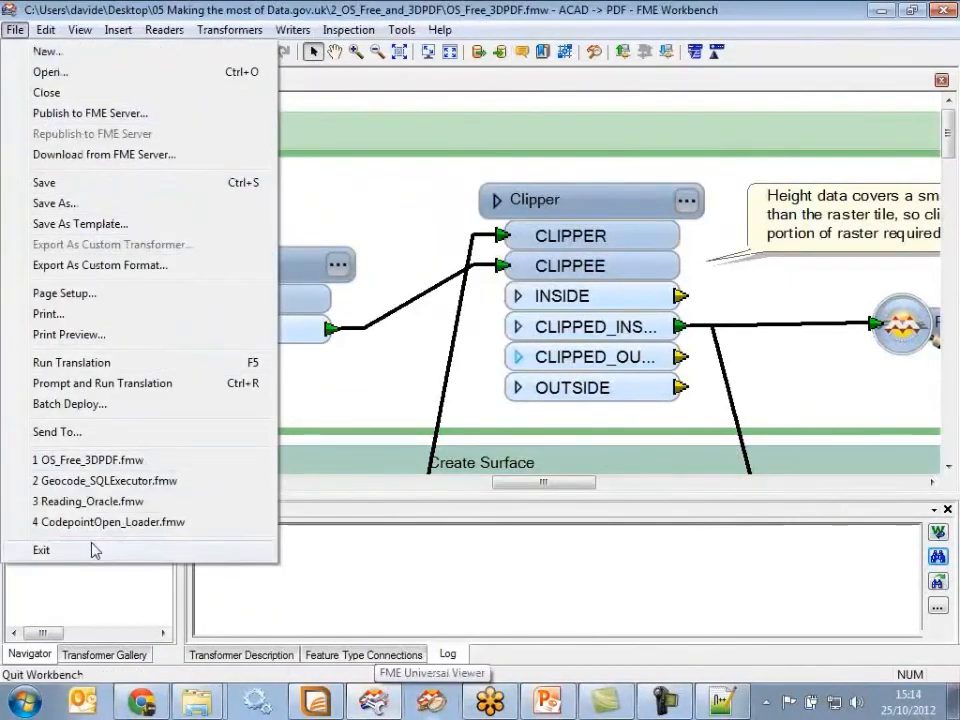
click(53, 96)
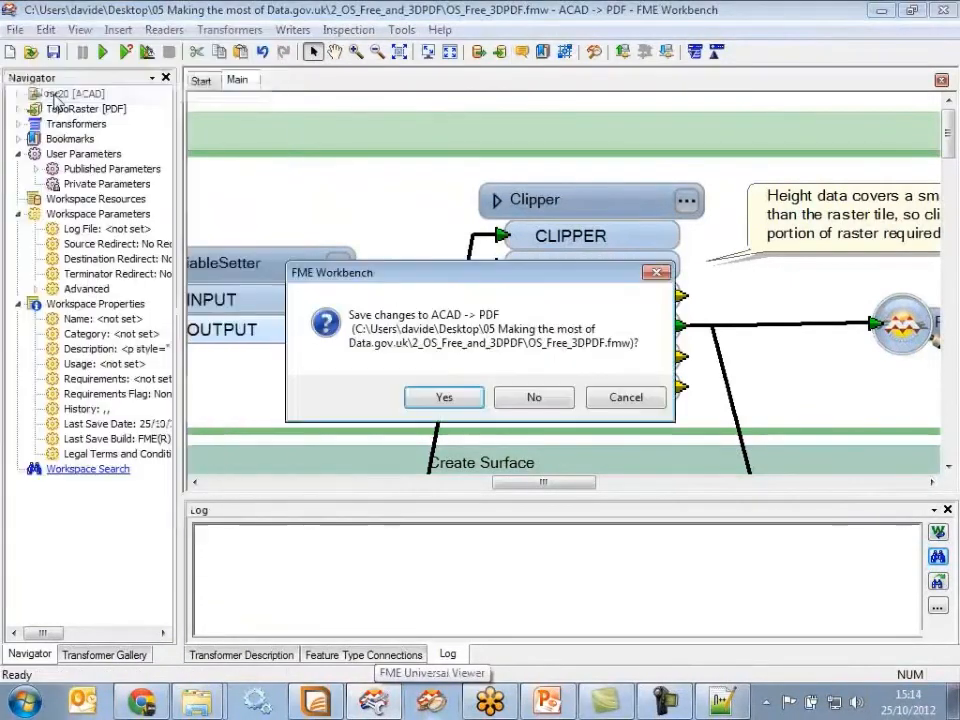
click(548, 398)
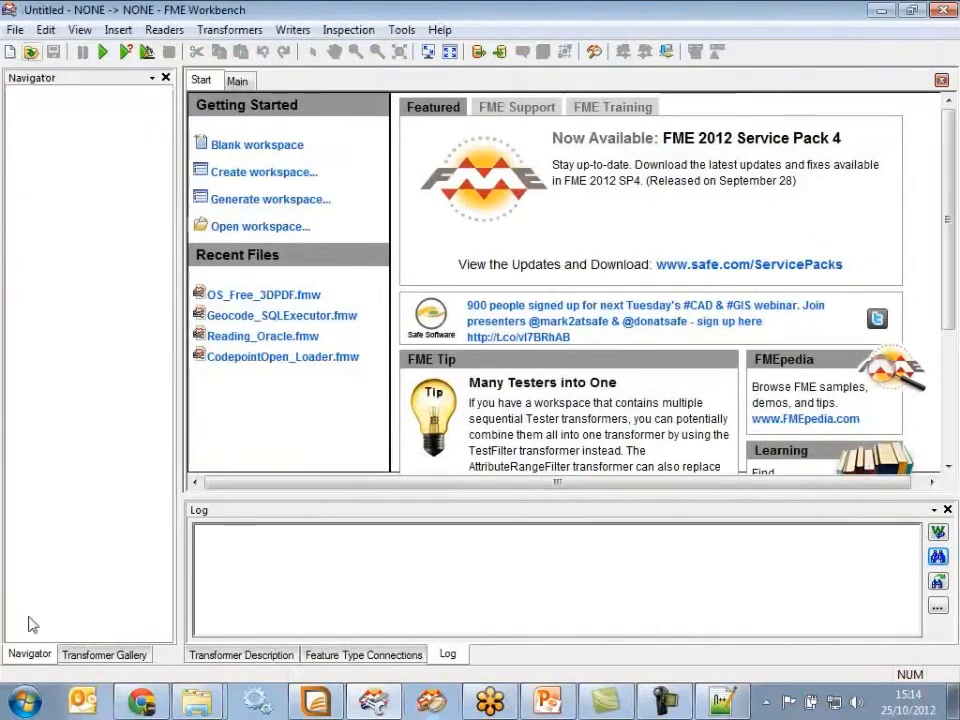
Open EA_Bathing_water.fmw in FME Workbench from the 3_EA_bathing_water_linked_data folder, and bring the workspace to the front
click(198, 705)
click(255, 666)
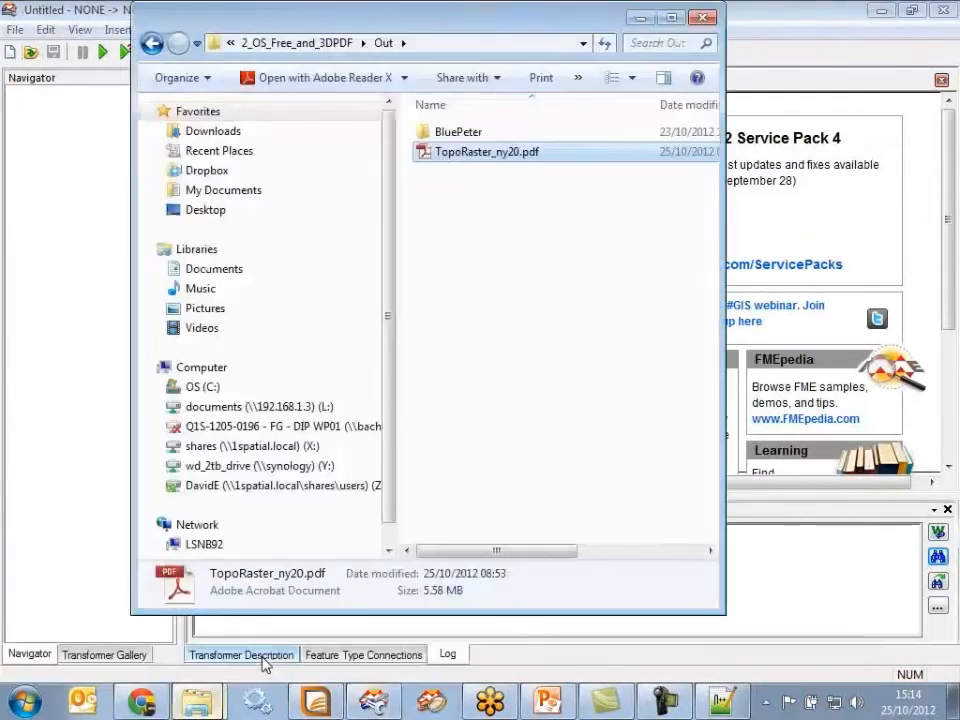
click(298, 45)
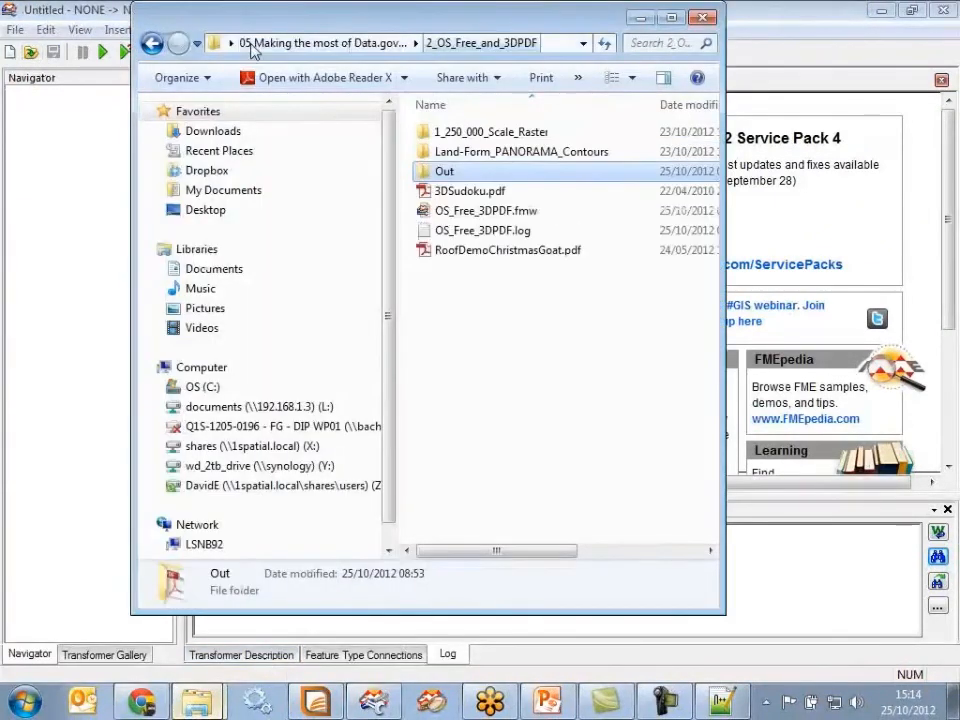
click(355, 45)
double_click(457, 176)
drag(474, 156, 915, 252)
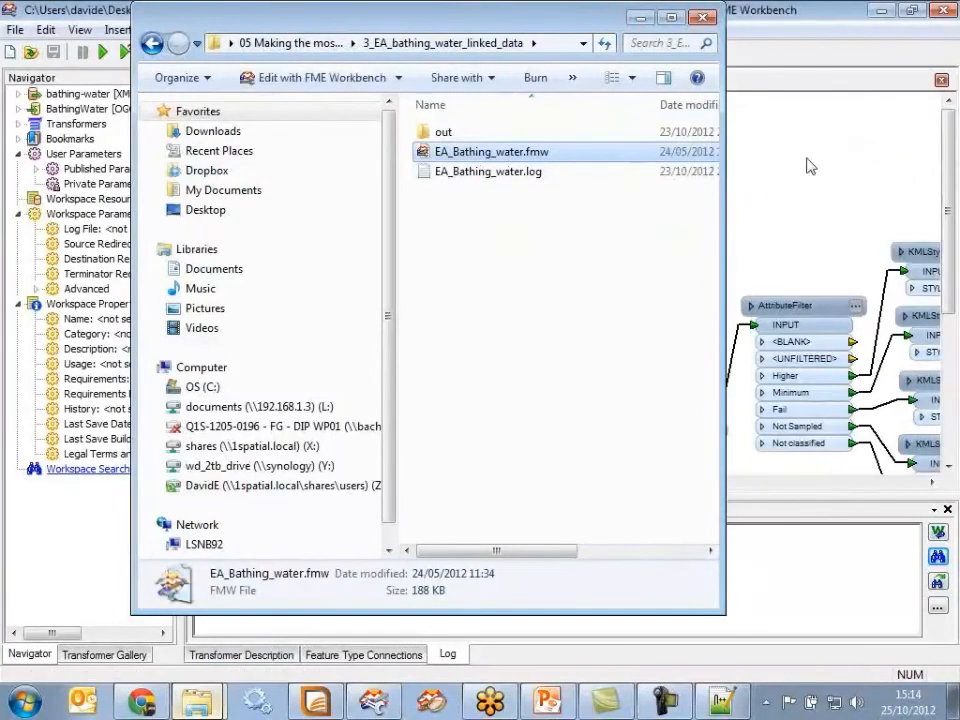
click(808, 10)
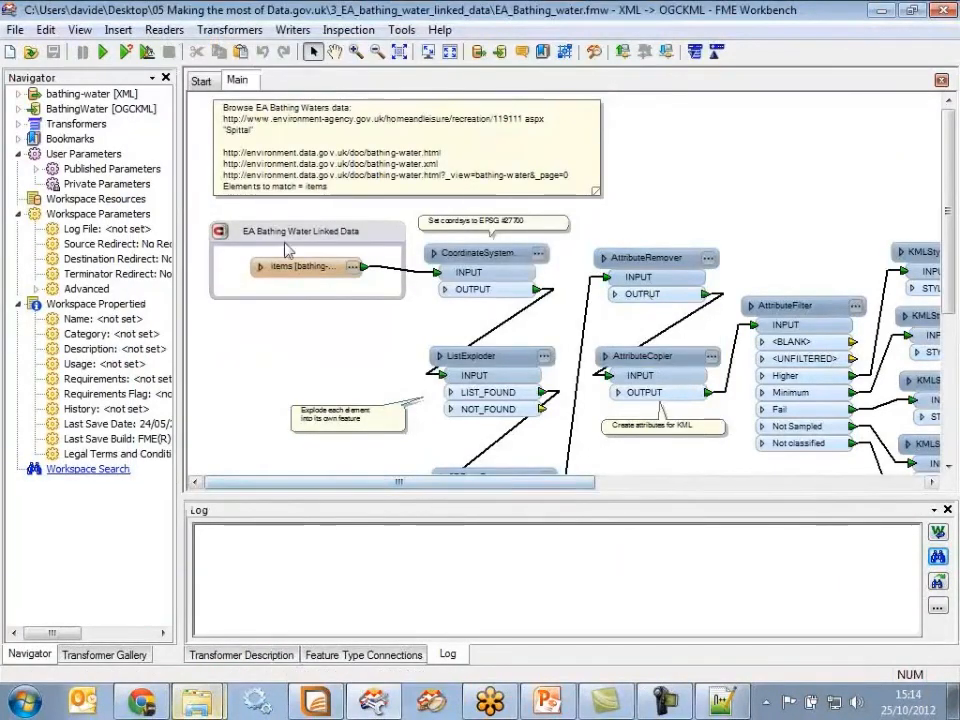
Try to open the bathing-water.html address copied from the workspace annotation in Chrome, and return to FME Workbench
click(448, 172)
double_click(448, 172)
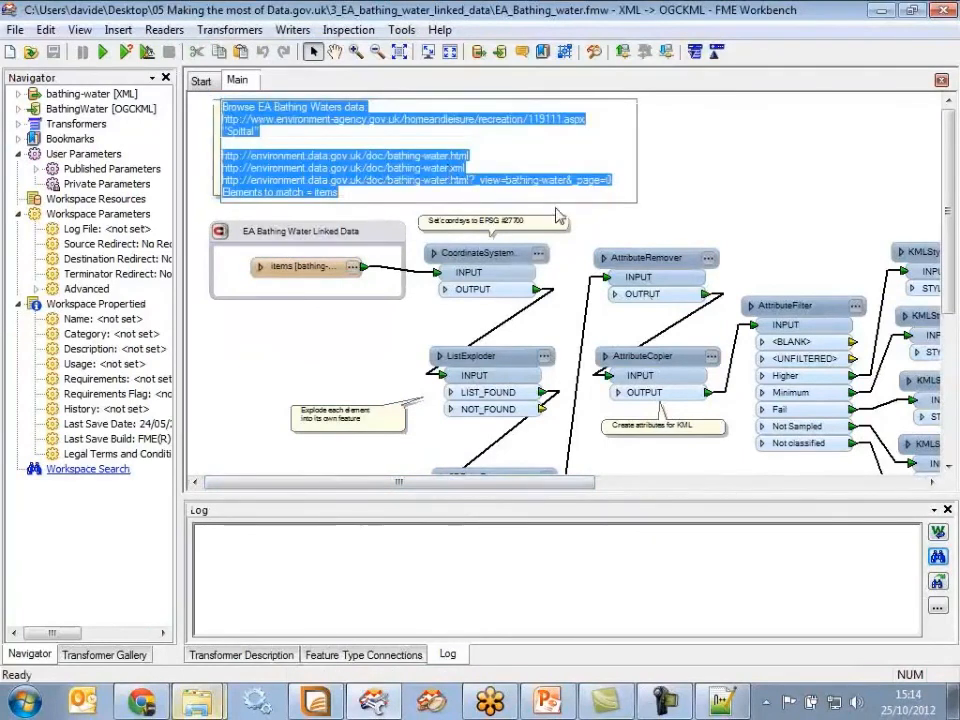
click(424, 203)
mouse_move(338, 191)
mouse_down()
mouse_move(224, 192)
mouse_move(224, 184)
mouse_up()
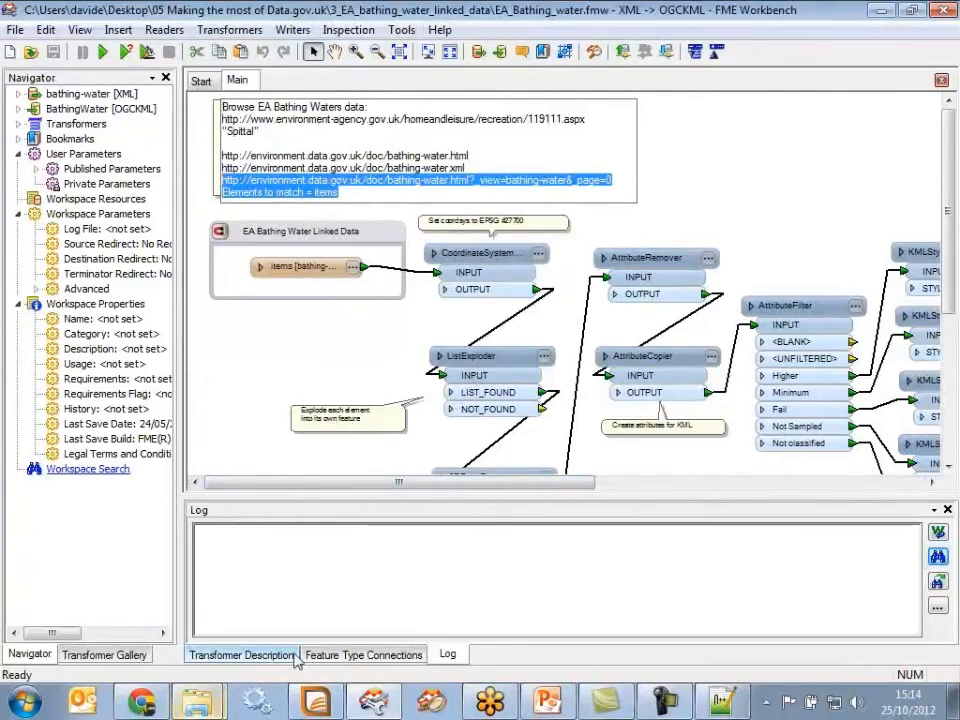
click(208, 704)
click(141, 702)
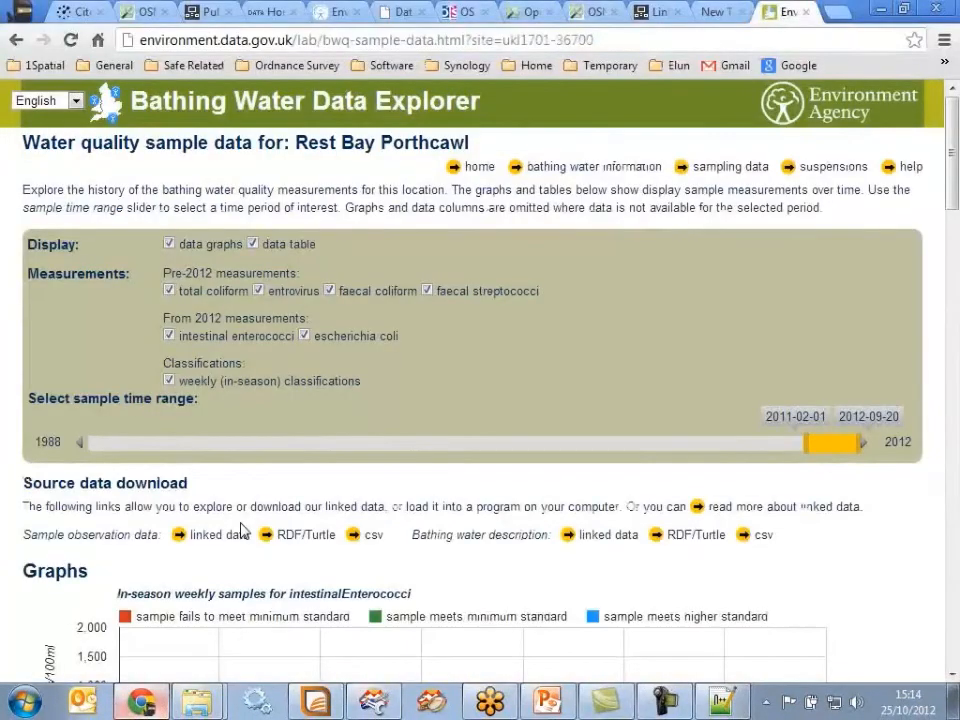
click(430, 40)
key(ctrl+v)
key(Return)
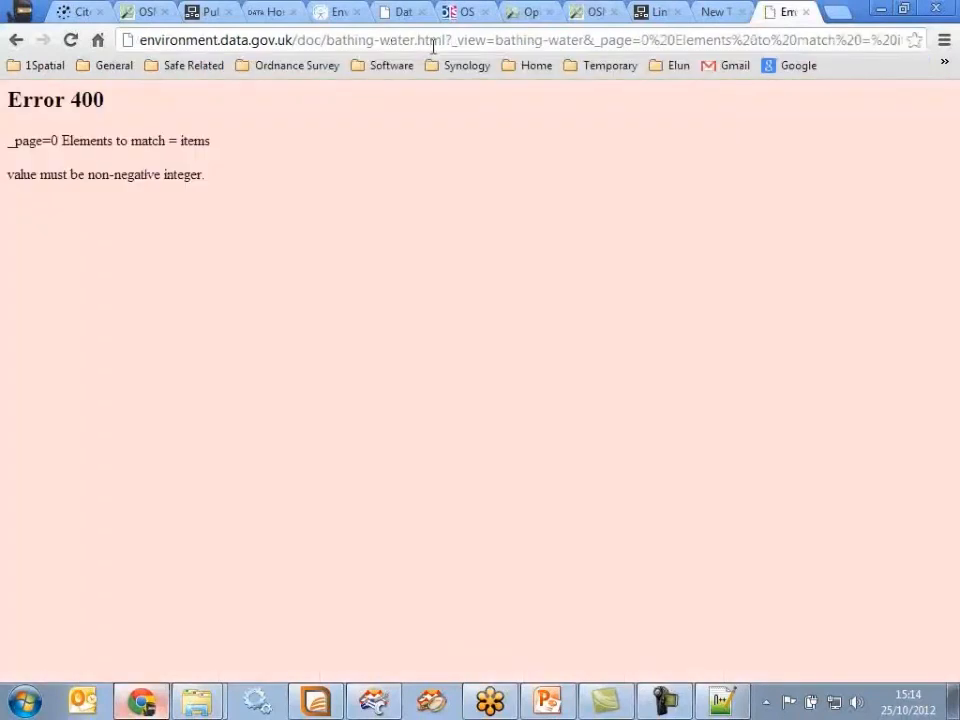
click(880, 9)
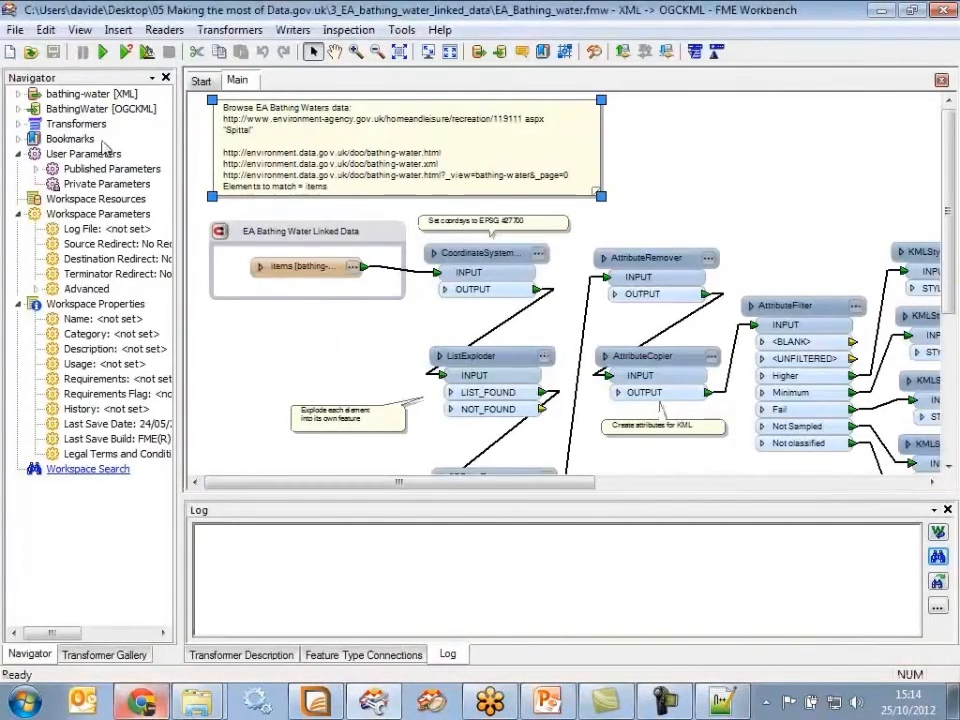
Copy the bathing-water reader's Source XML File address and open it in Chrome
click(19, 94)
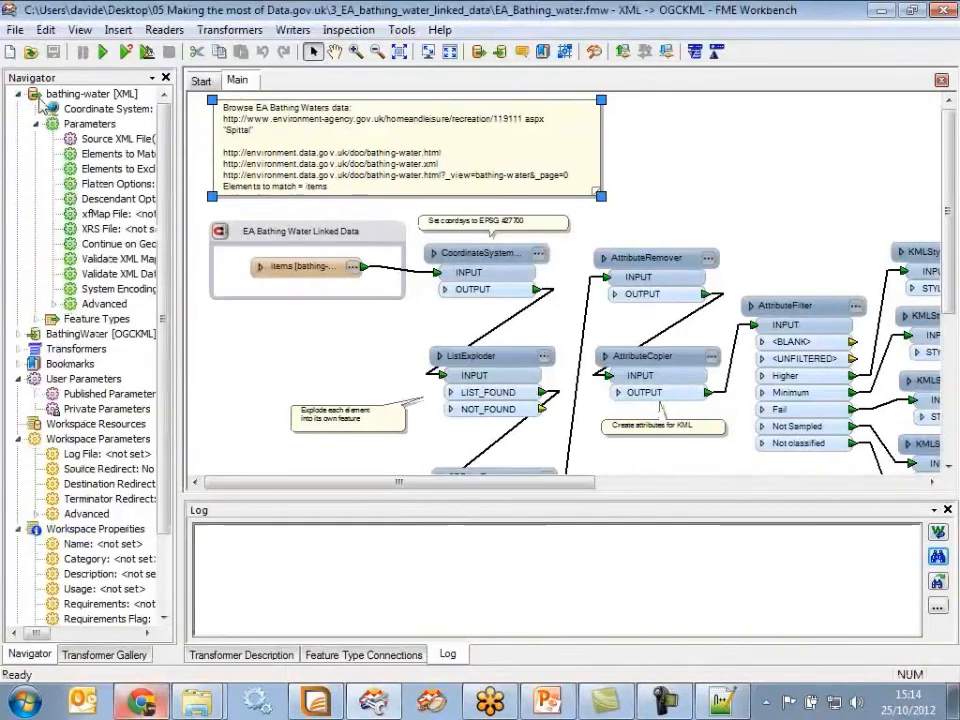
double_click(86, 138)
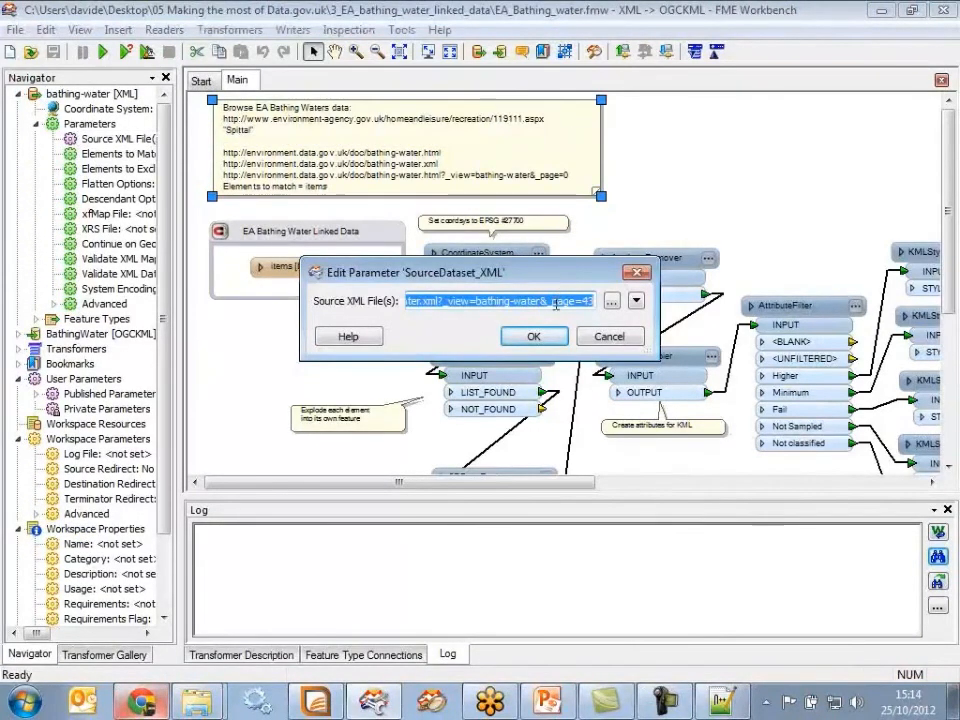
click(545, 337)
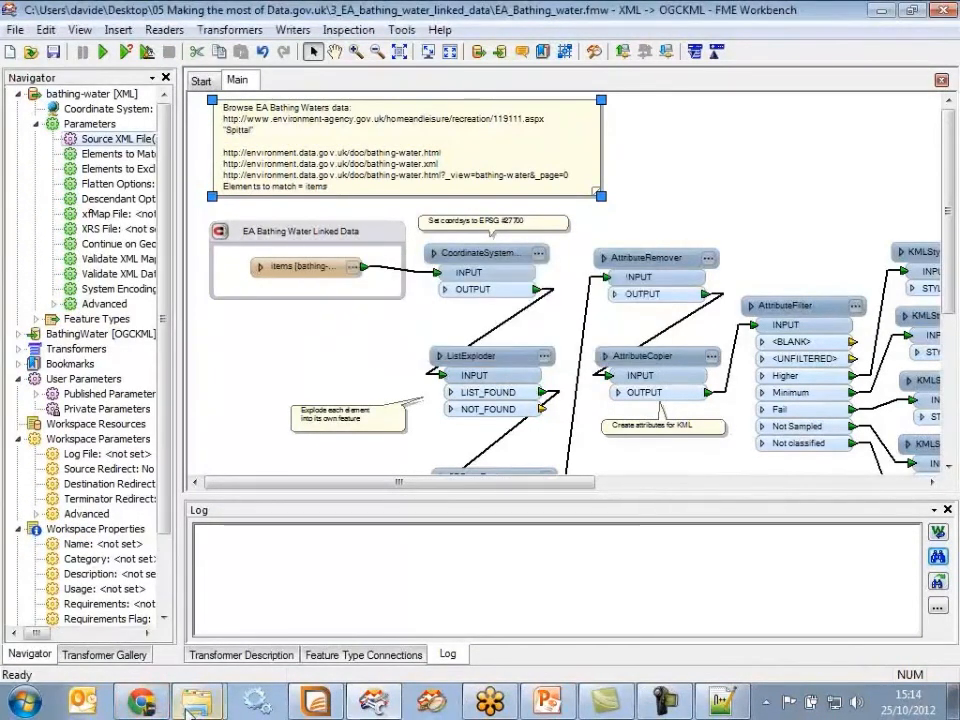
click(140, 702)
key(Return)
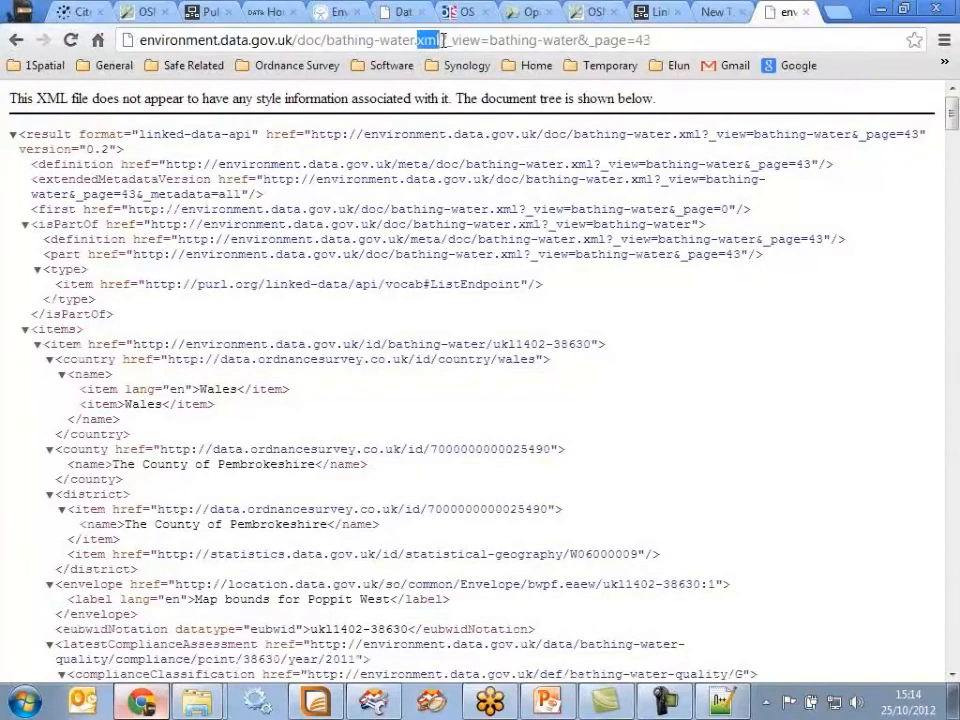
Change the address format from xml to html, view the data's csv version, and return to FME Workbench
text(html)
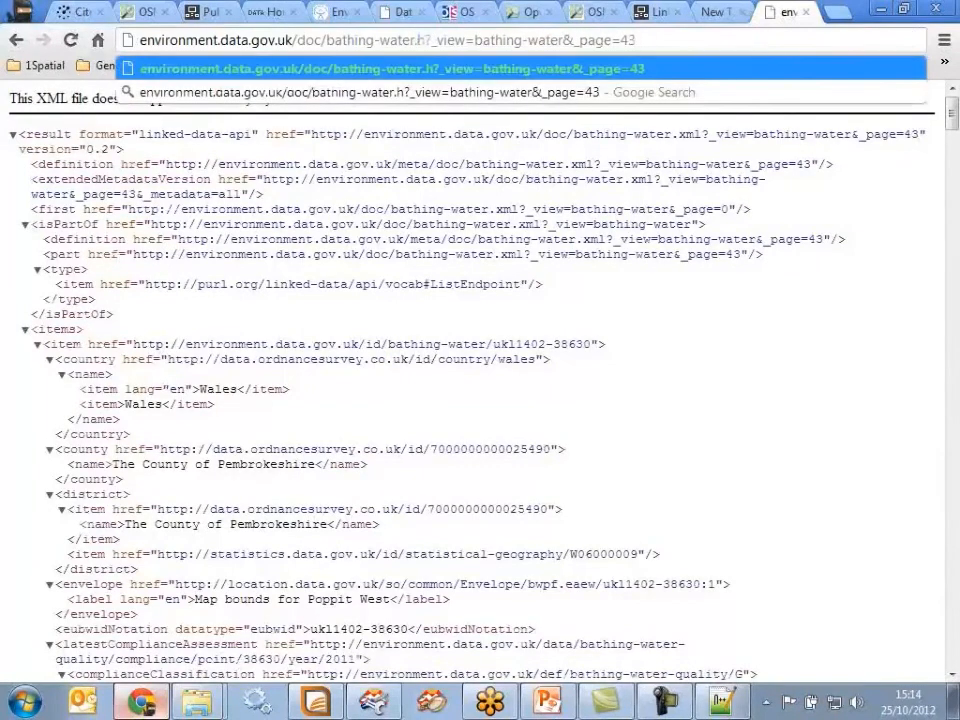
key(Return)
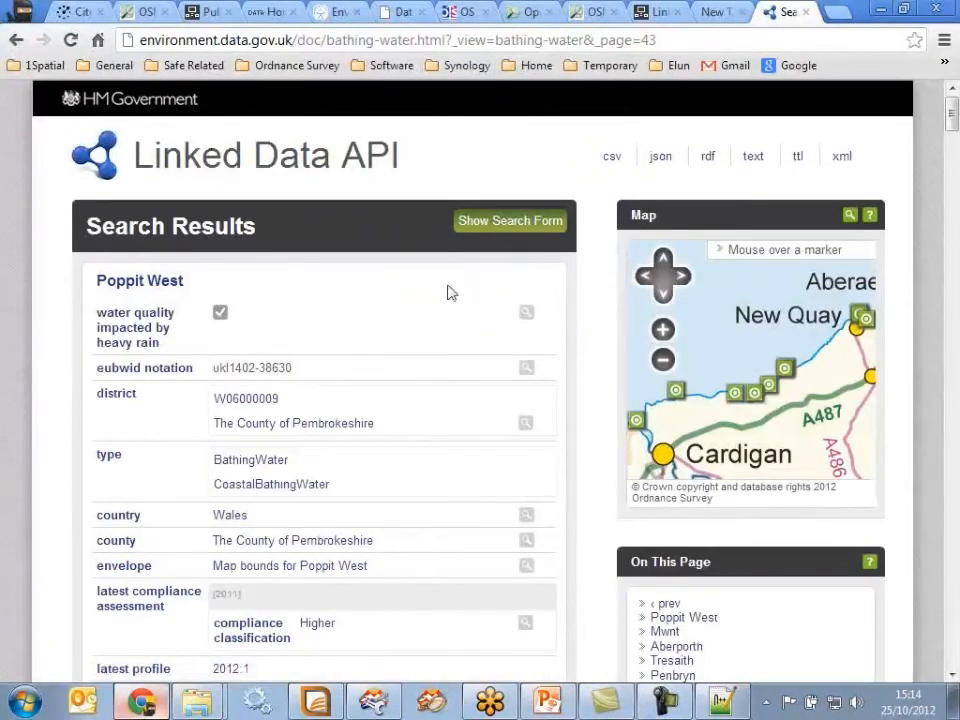
click(612, 160)
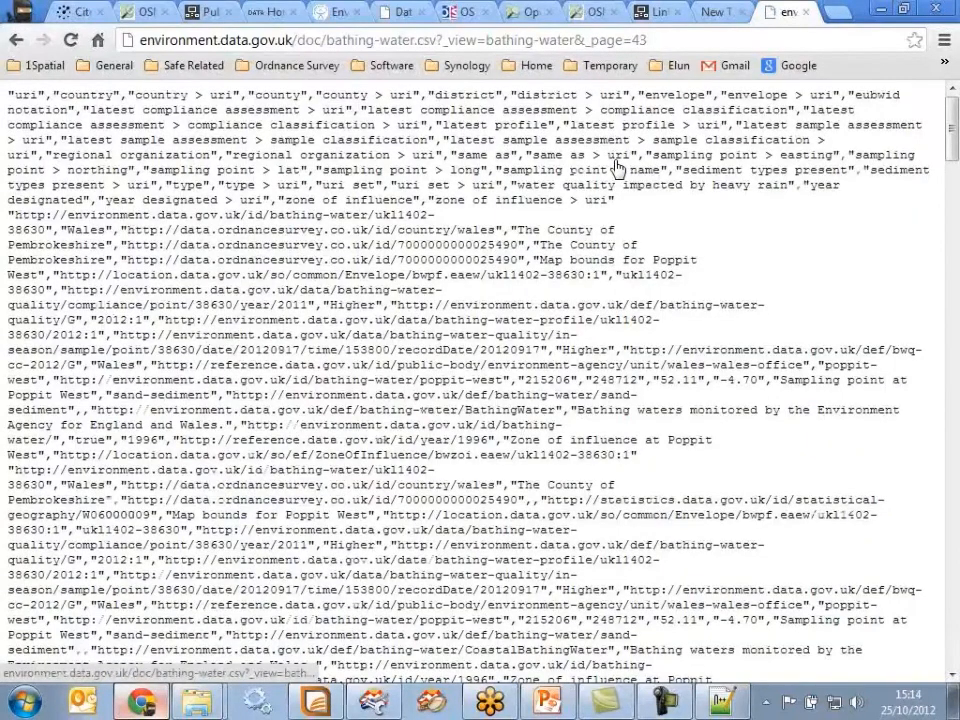
key(alt+Left)
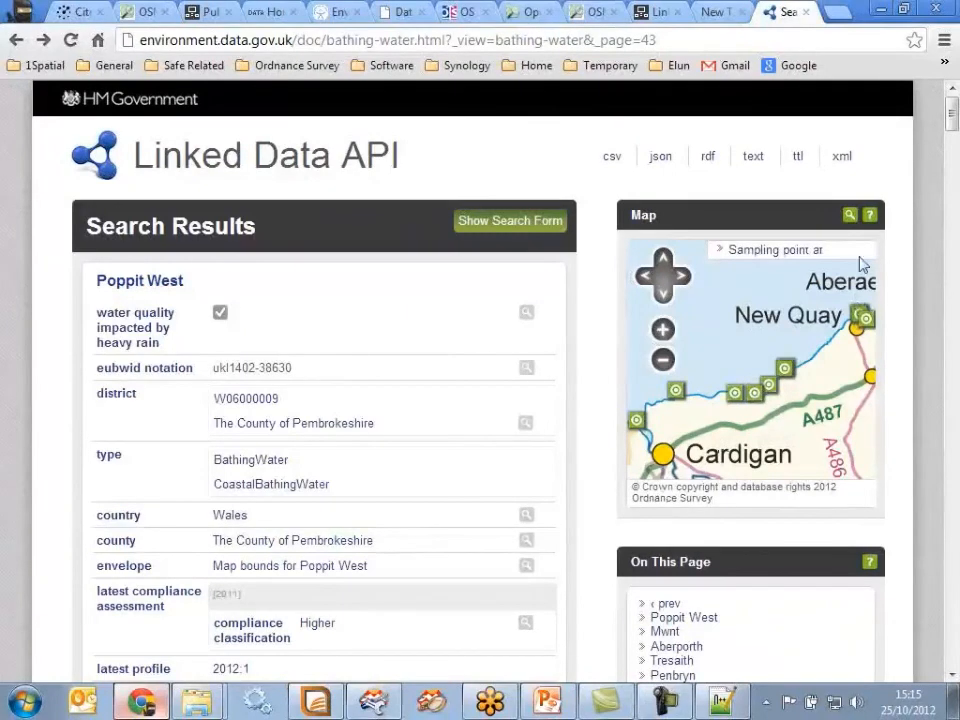
click(877, 12)
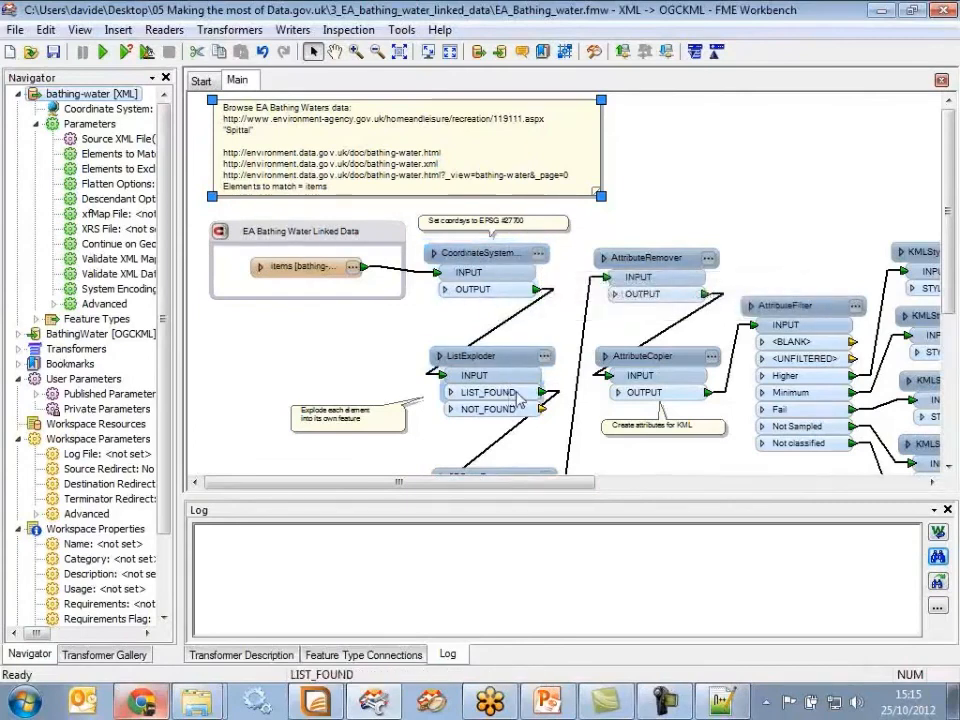
Enlarge the workspace canvas and examine the transformer flow, including the AttributeFilter's parameters and the KMLStylers feeding the BathingWater writer
drag(639, 494, 665, 566)
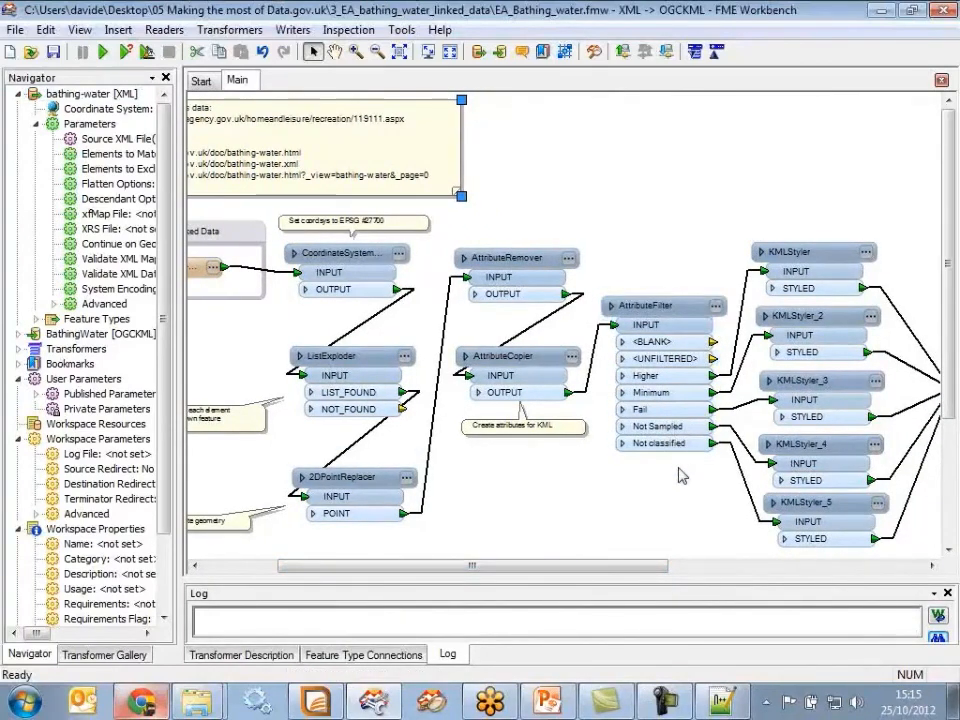
click(716, 306)
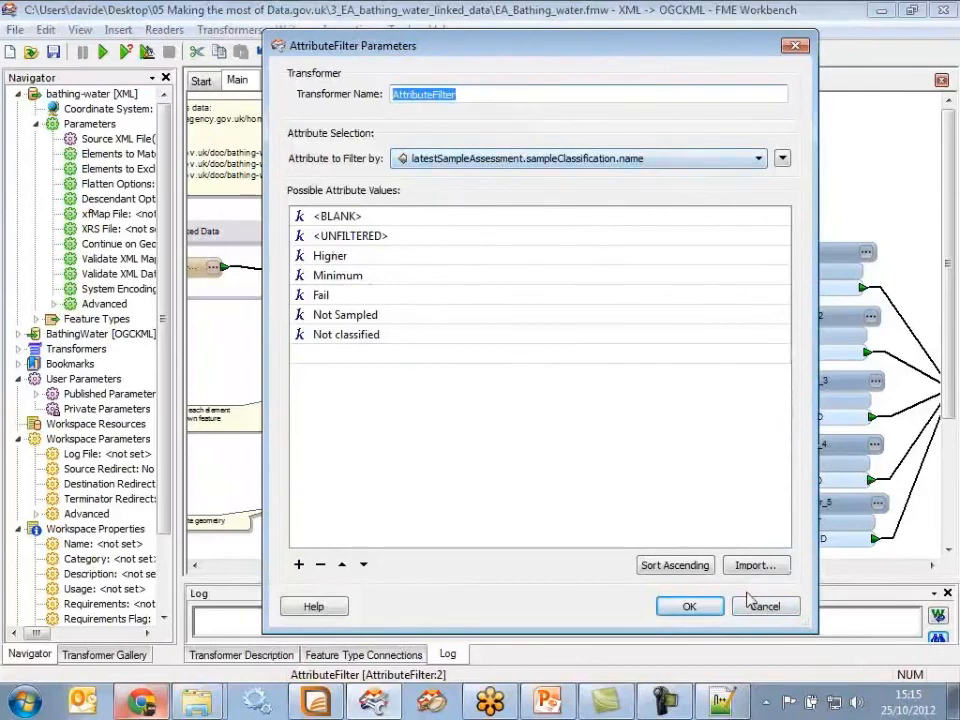
click(689, 606)
drag(650, 566, 730, 580)
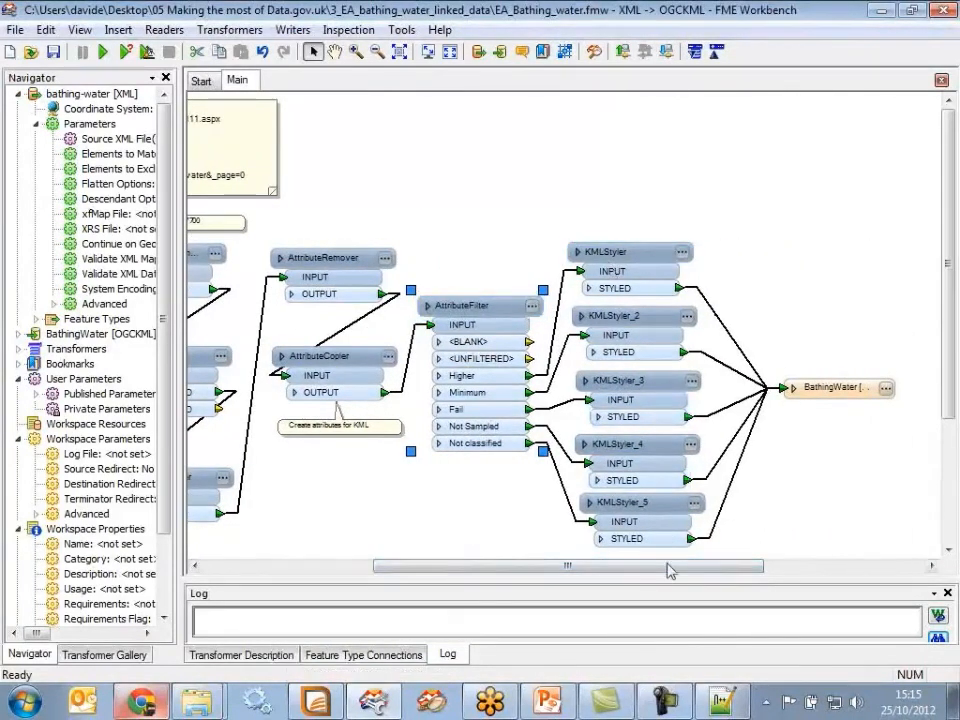
drag(668, 573, 510, 575)
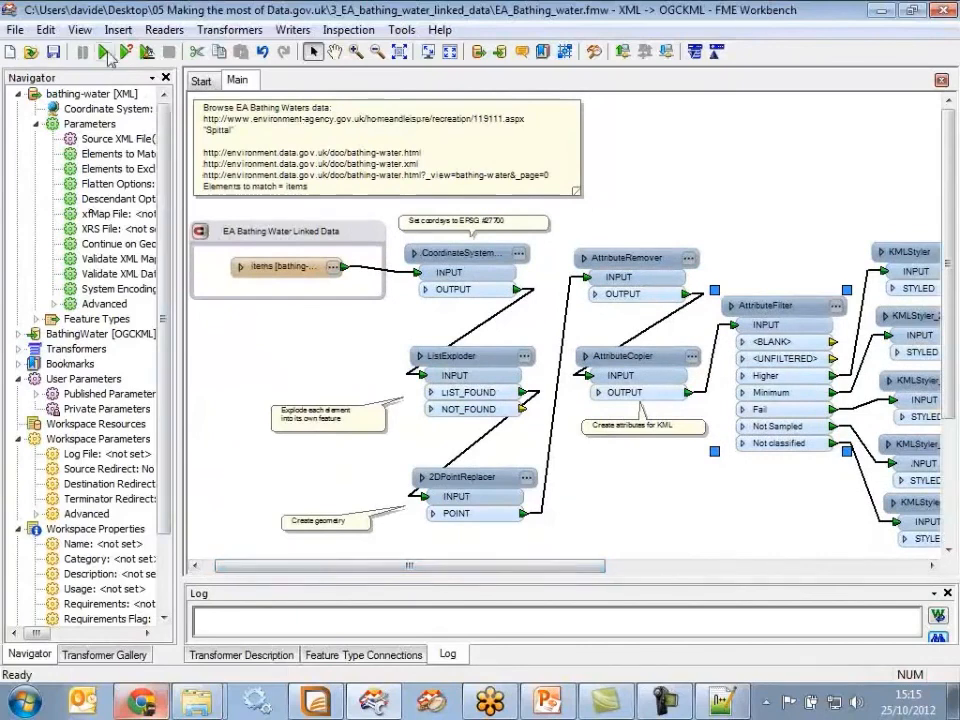
Run the EA_Bathing_water translation and open the folder containing the BathingWater output
click(105, 53)
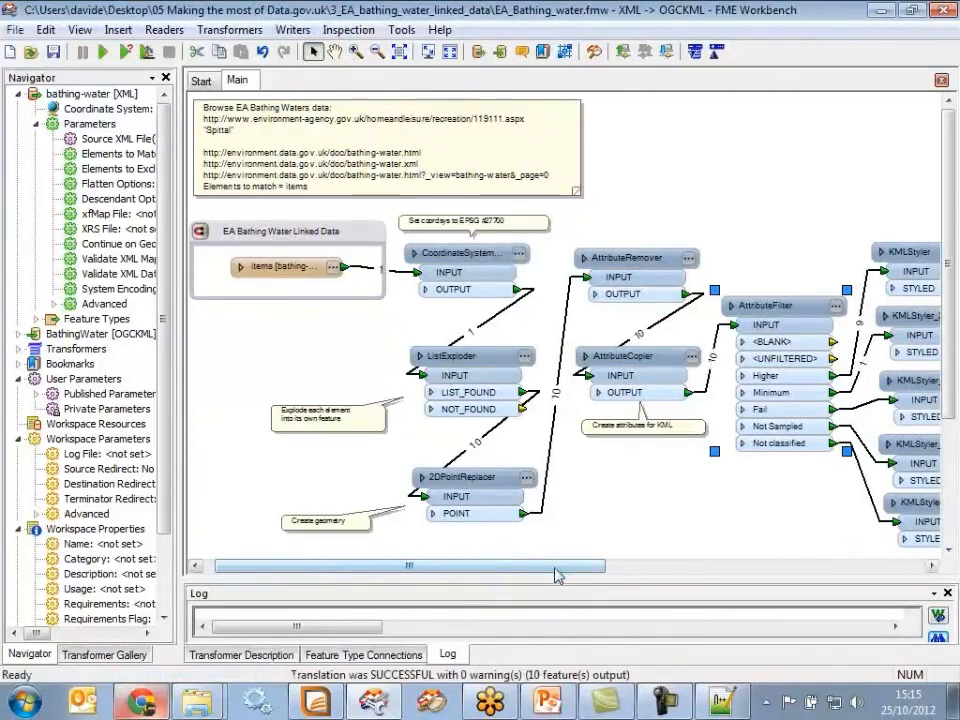
drag(561, 570, 730, 570)
click(855, 395)
right_click(855, 395)
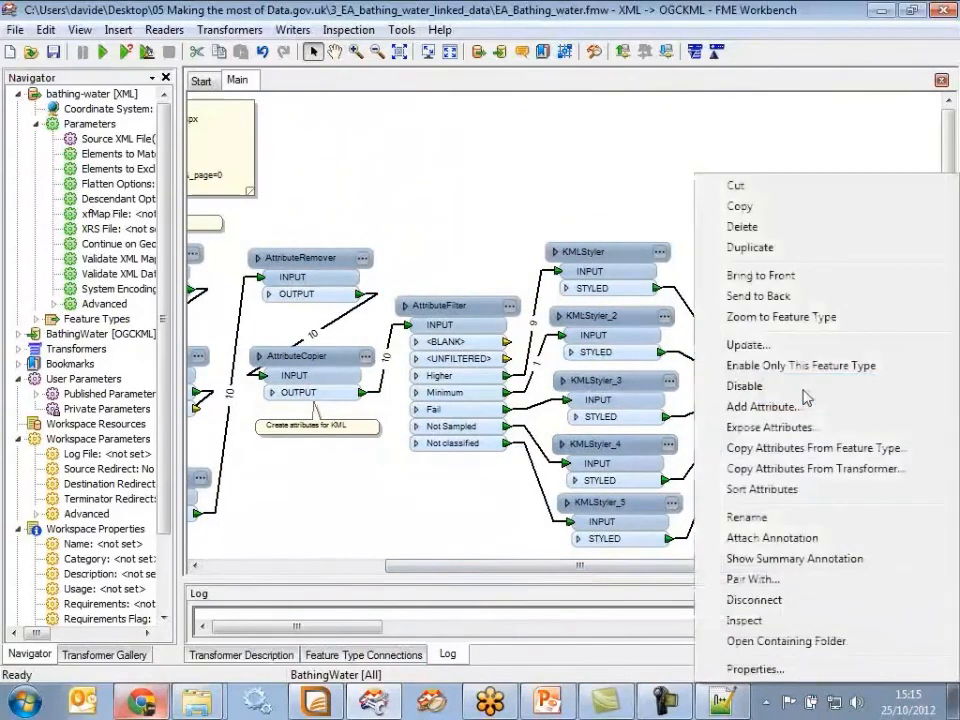
click(808, 641)
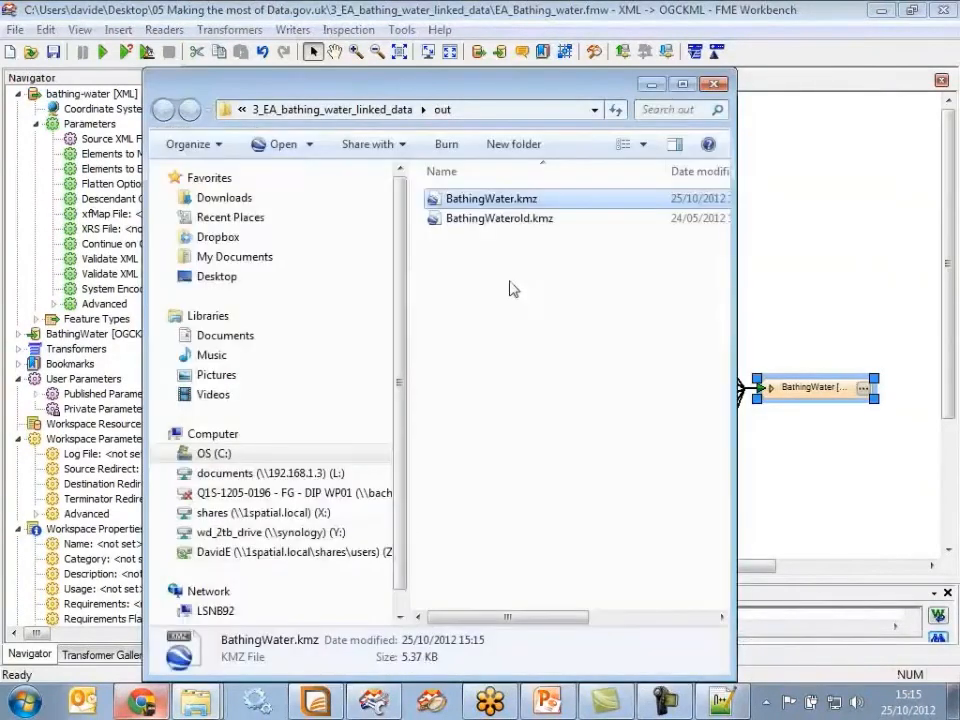
Open BathingWater.kmz in Google Earth, expand its BathingWater folder, and view the flagged bathing waters along the coast near Cardigan
double_click(492, 203)
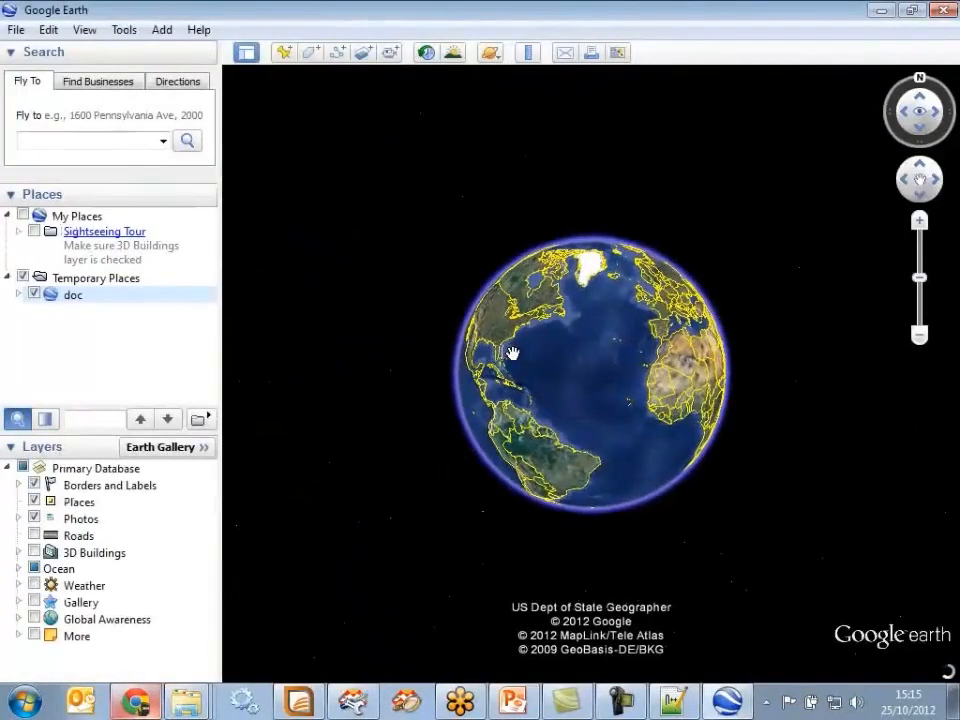
click(18, 294)
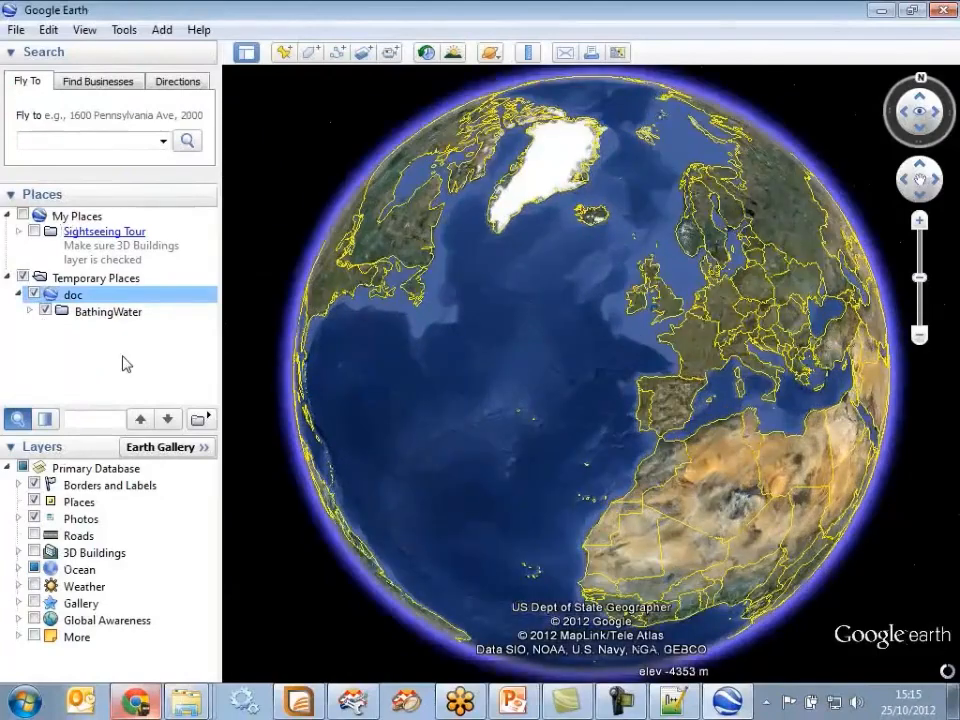
click(30, 311)
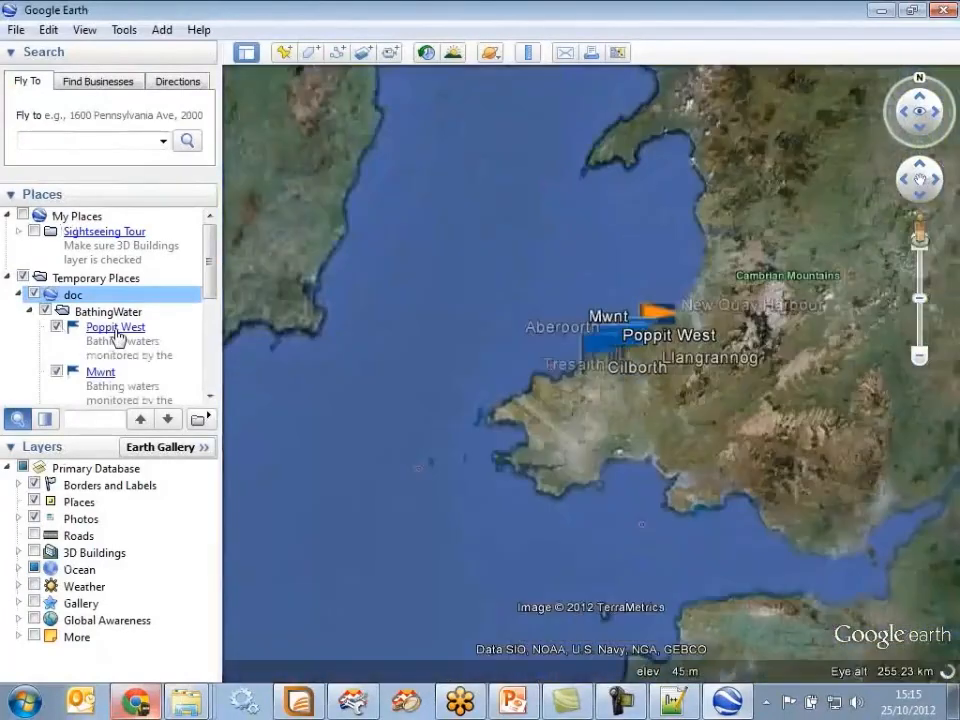
scroll(593, 413, up, 3)
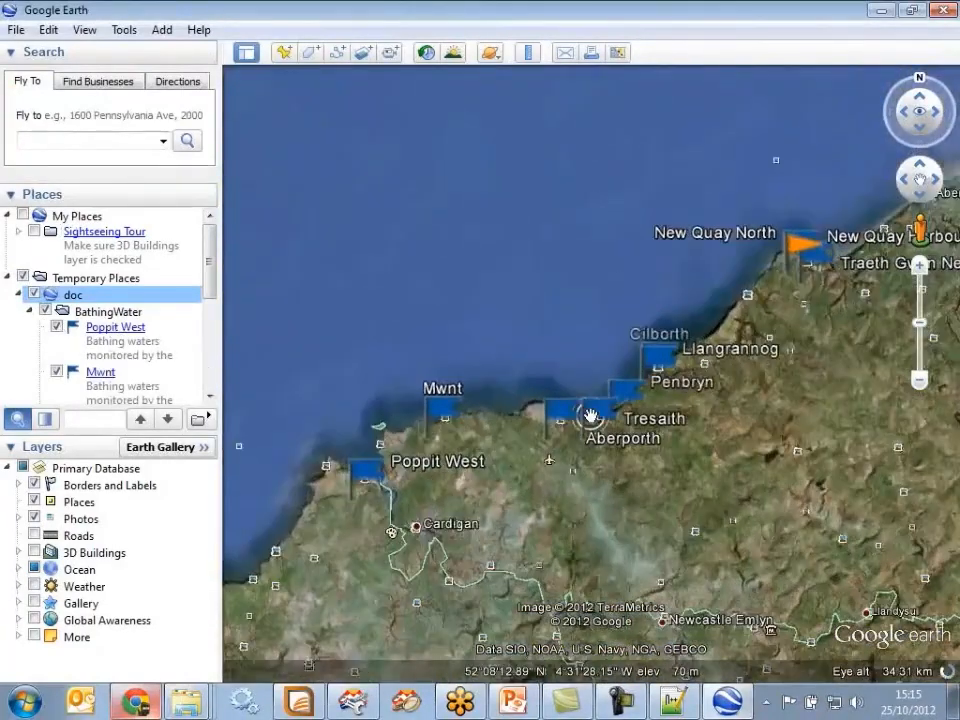
Examine the attributes of the Tresaith bathing water and follow its samplingPoint.href link, returning to the map after viewing the page
scroll(603, 440, up, 3)
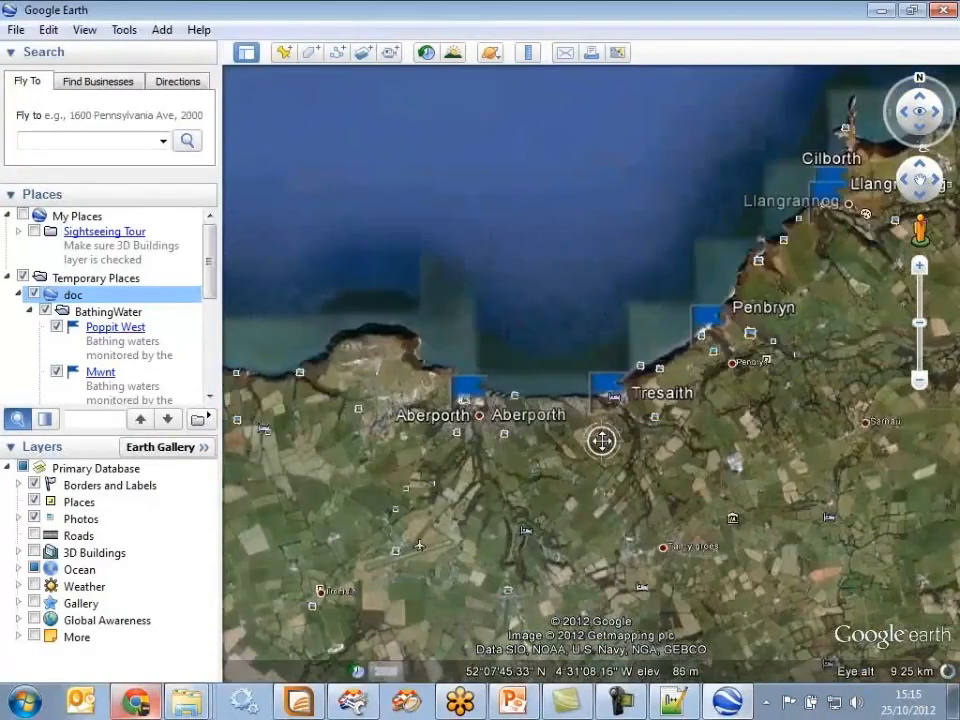
click(605, 453)
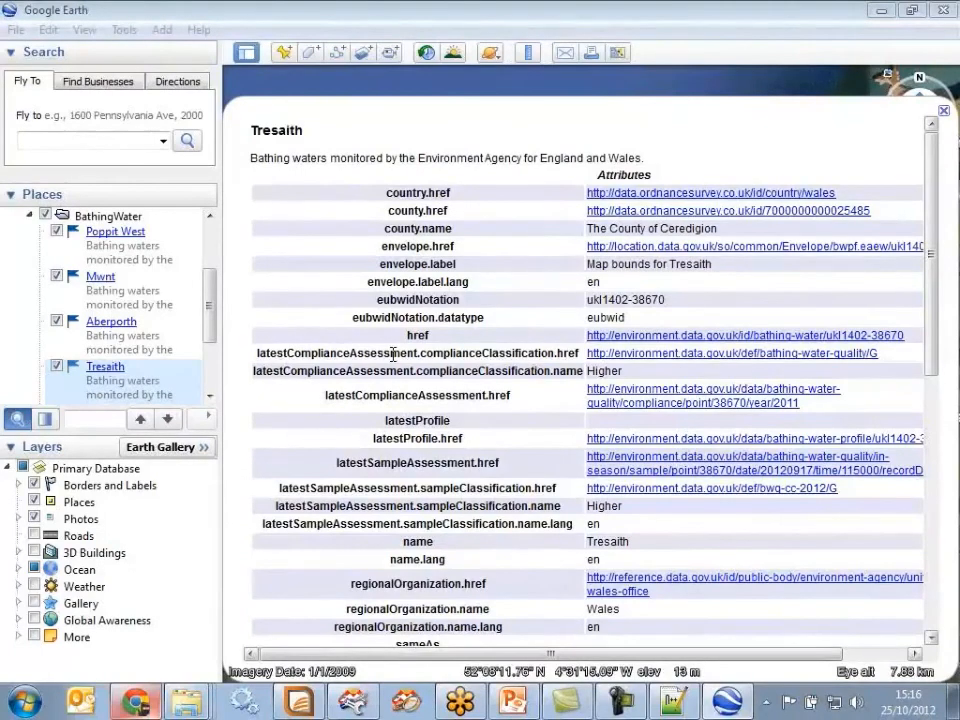
scroll(436, 363, down, 1)
scroll(456, 398, down, 3)
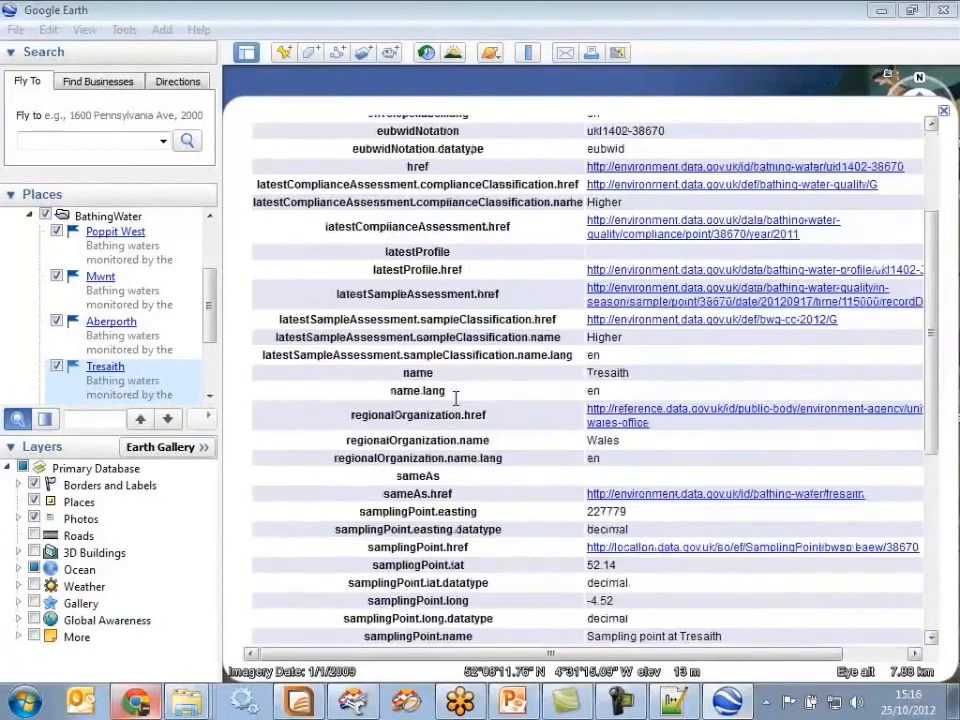
scroll(463, 388, down, 1)
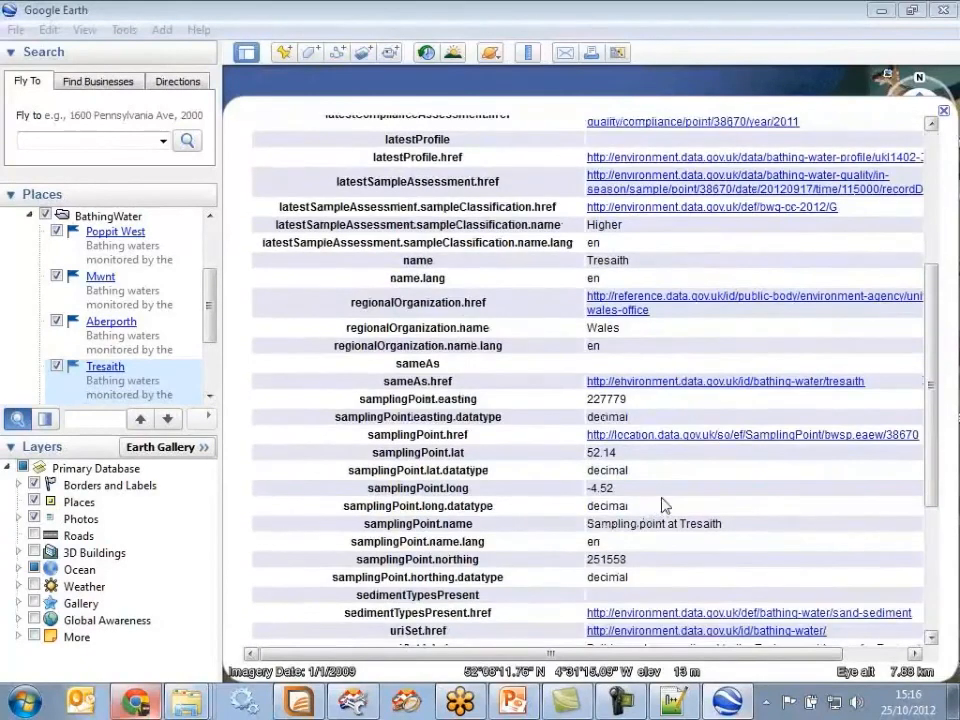
click(676, 438)
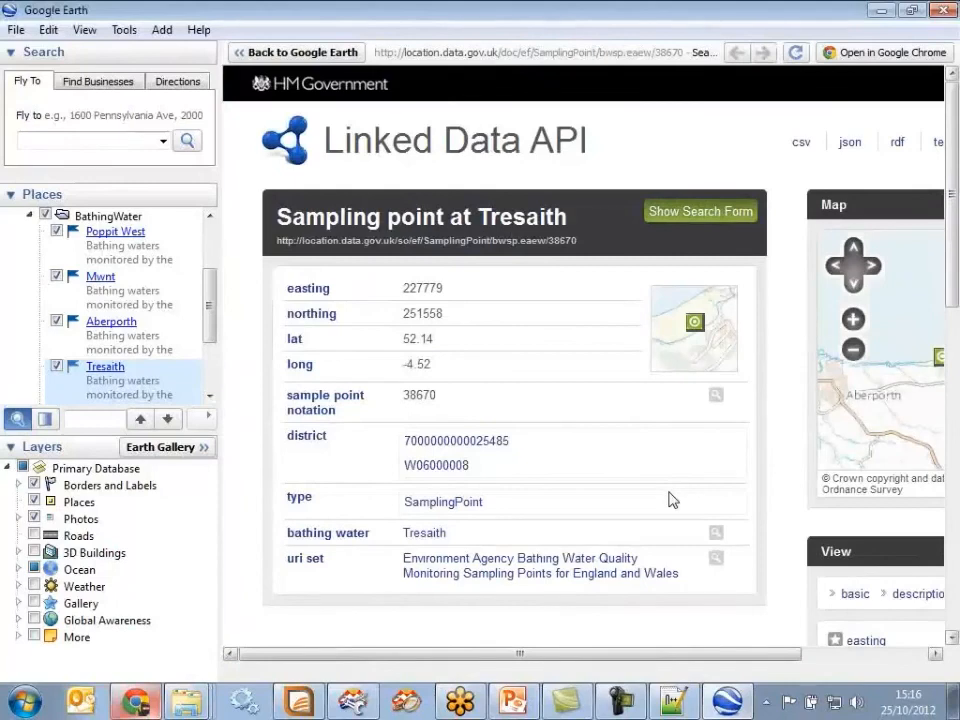
click(304, 52)
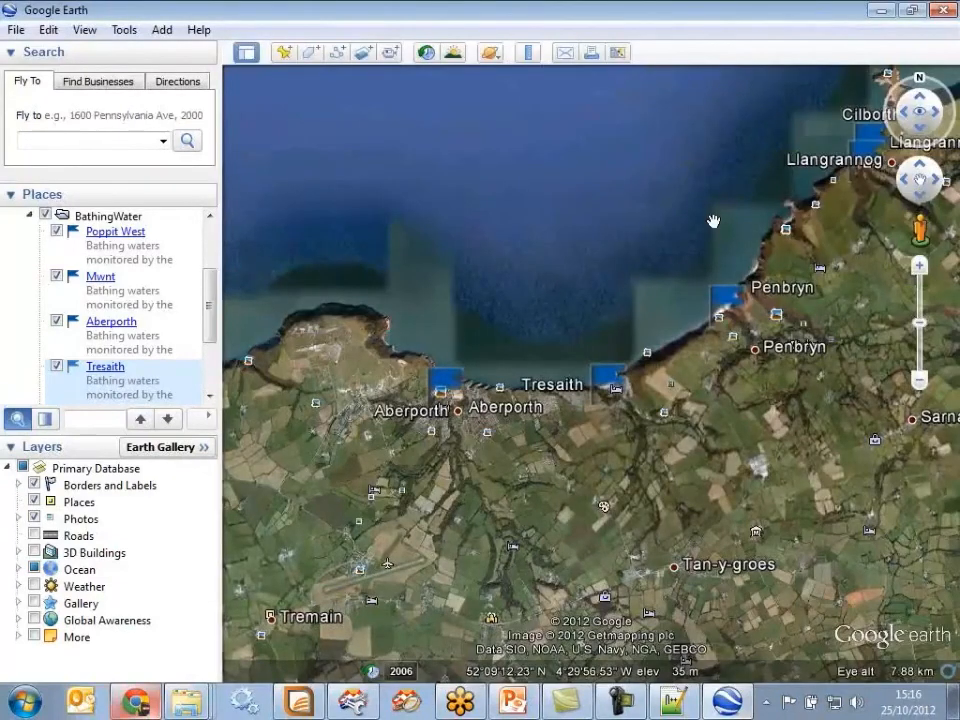
Switch back to FME Workbench and review the EA_Bathing_water transformer flow from the bathing-water reader through to the KMLStylers
click(886, 12)
click(840, 250)
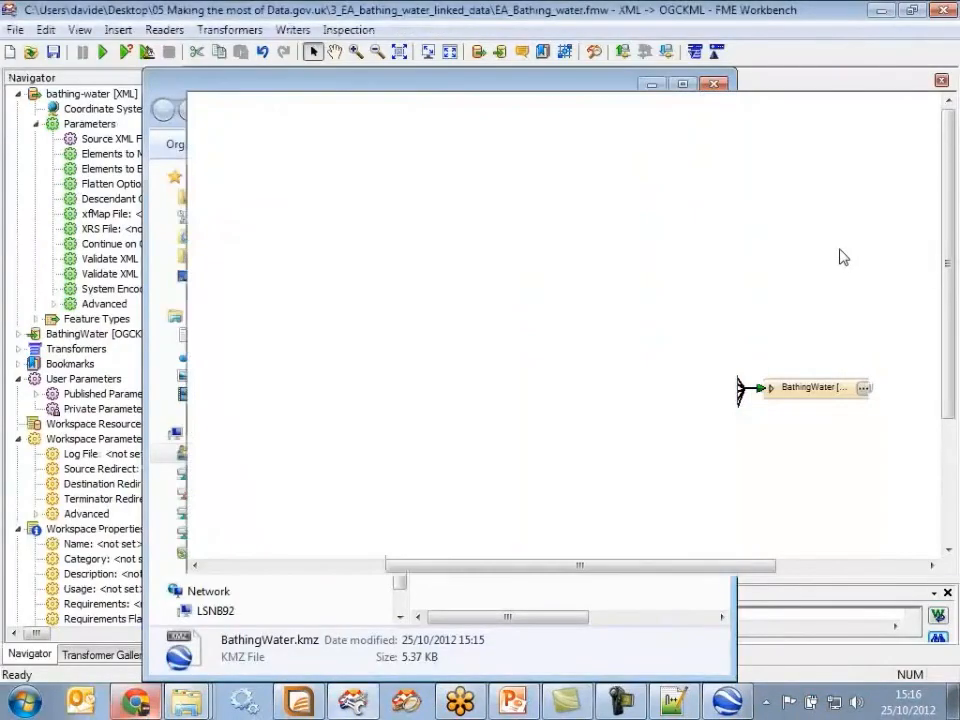
drag(750, 567, 568, 567)
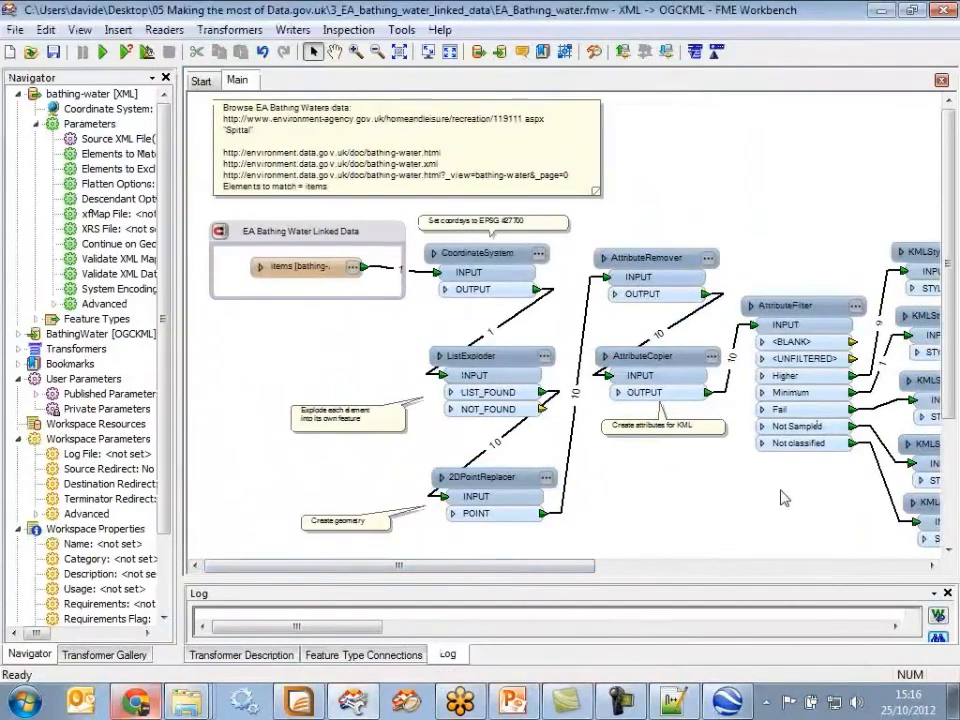
drag(583, 567, 641, 582)
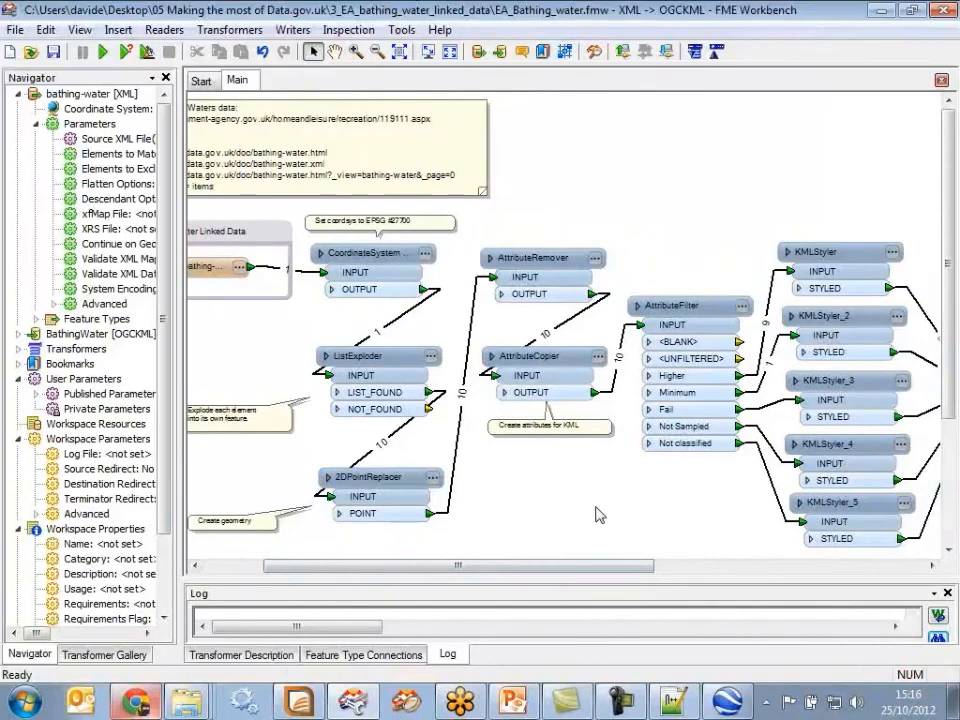
Minimise FME Workbench and both folder windows, and start the PowerPoint slide show from the Data.gov.uk – Linked Data slide
click(889, 12)
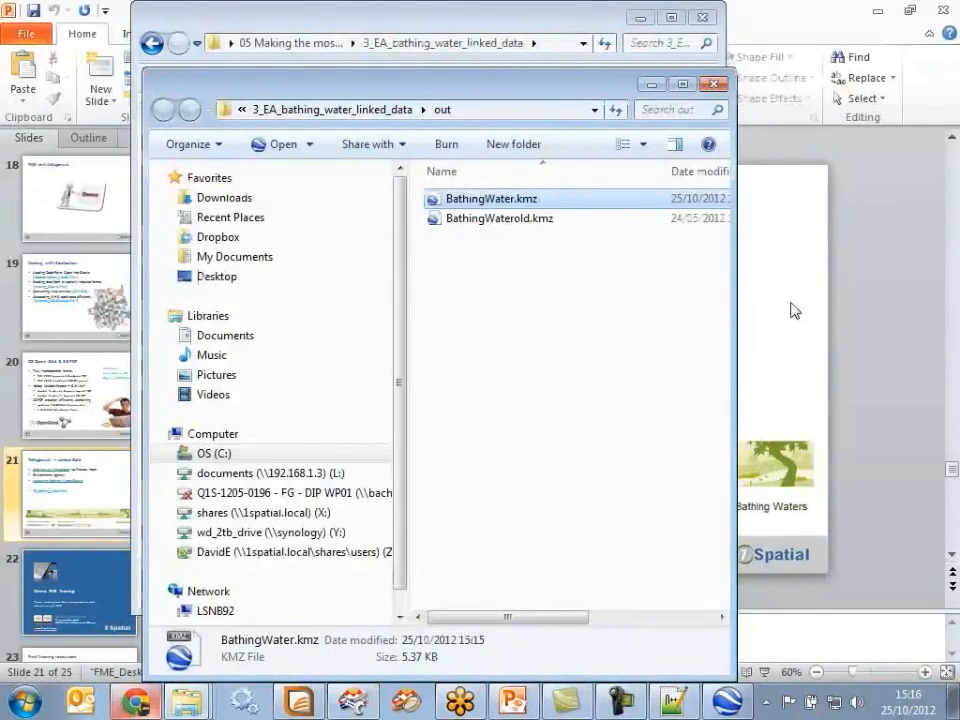
click(652, 87)
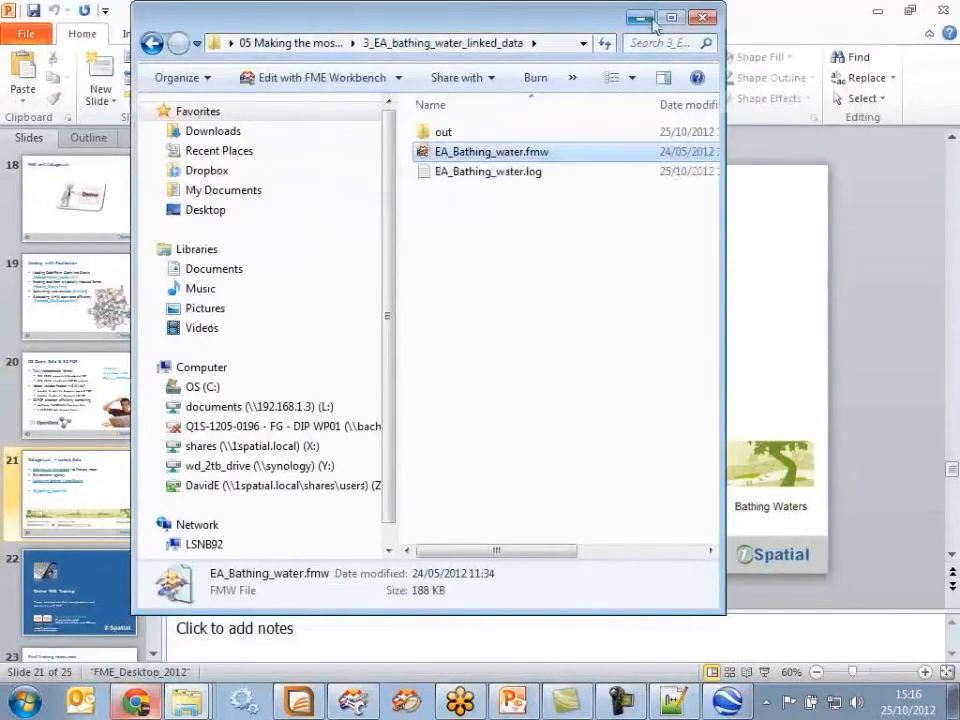
click(640, 18)
click(513, 700)
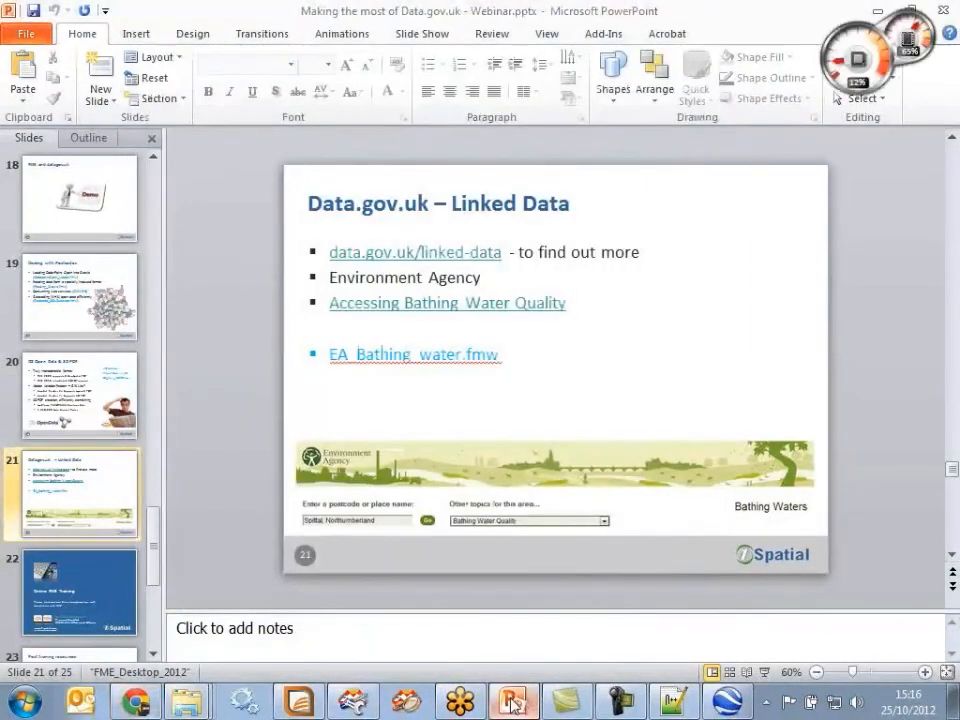
click(512, 690)
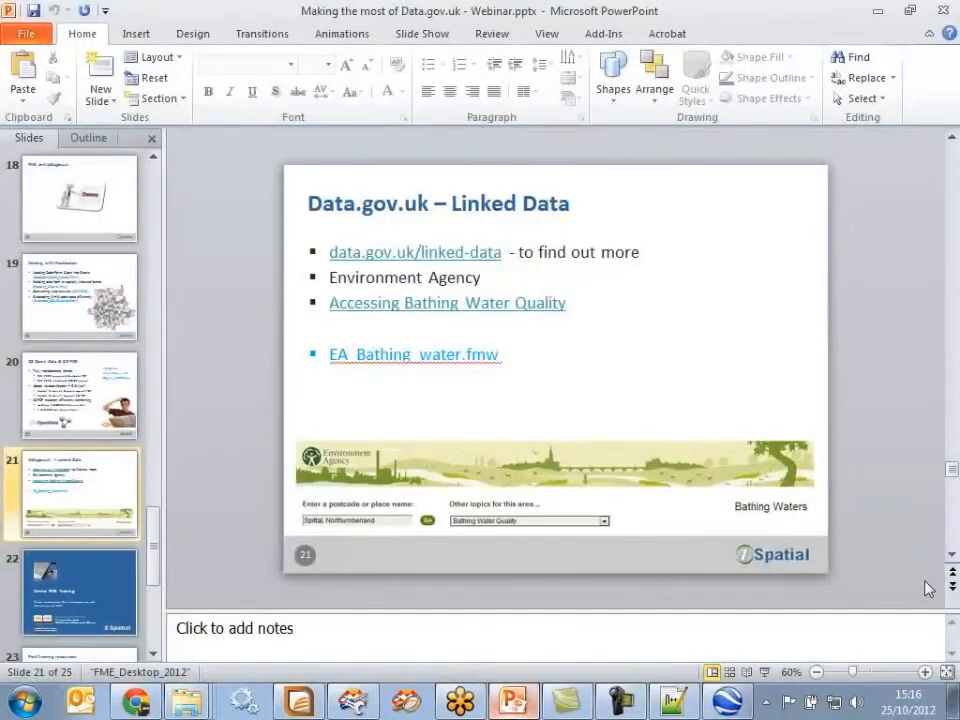
click(764, 672)
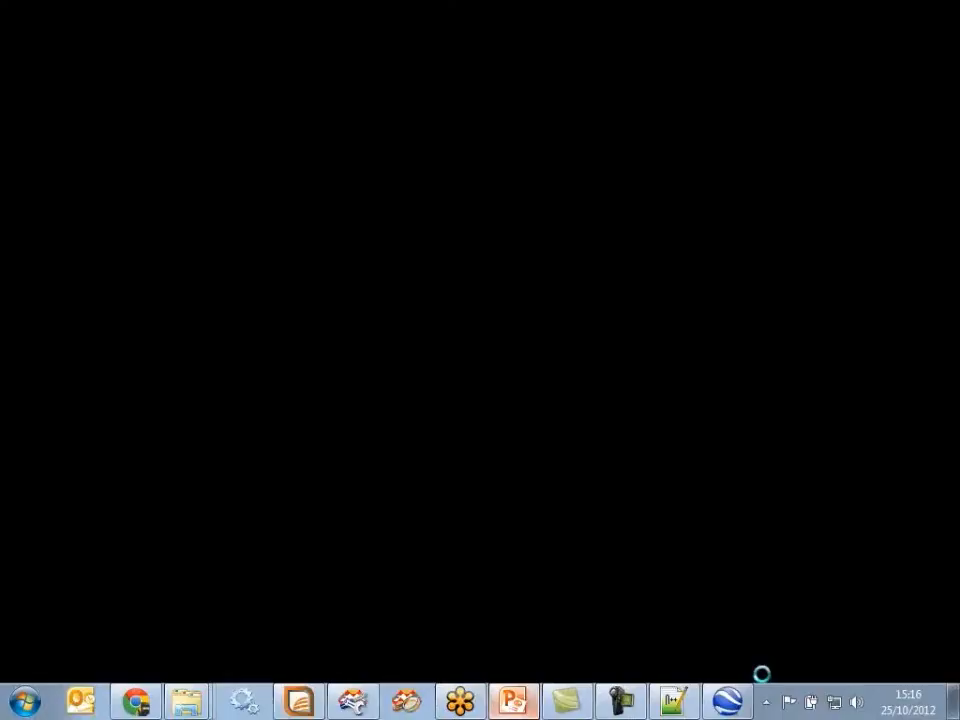